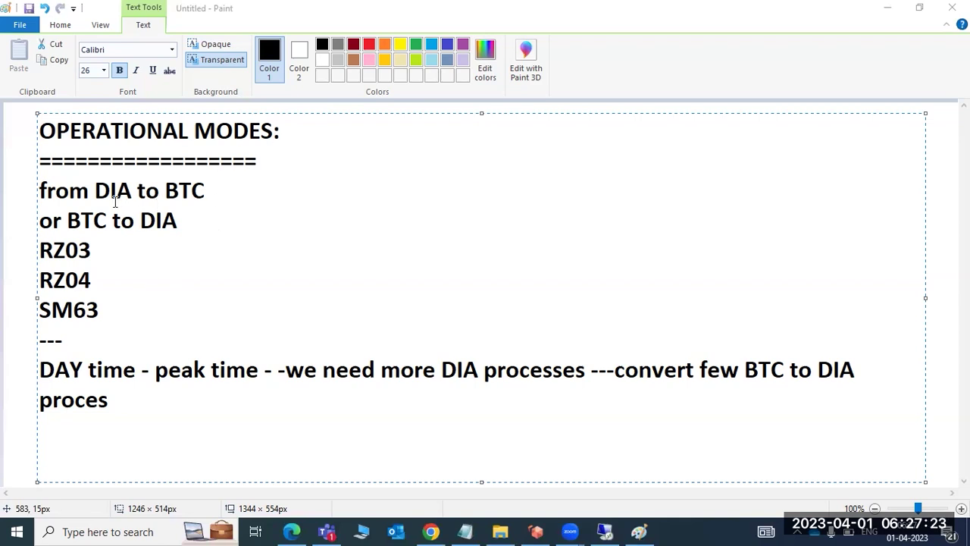
Insert an empty line after 'or BTC to DIA', above the RZ03 line in the Paint notes.
{"action": "key", "text": "alt+Tab"}
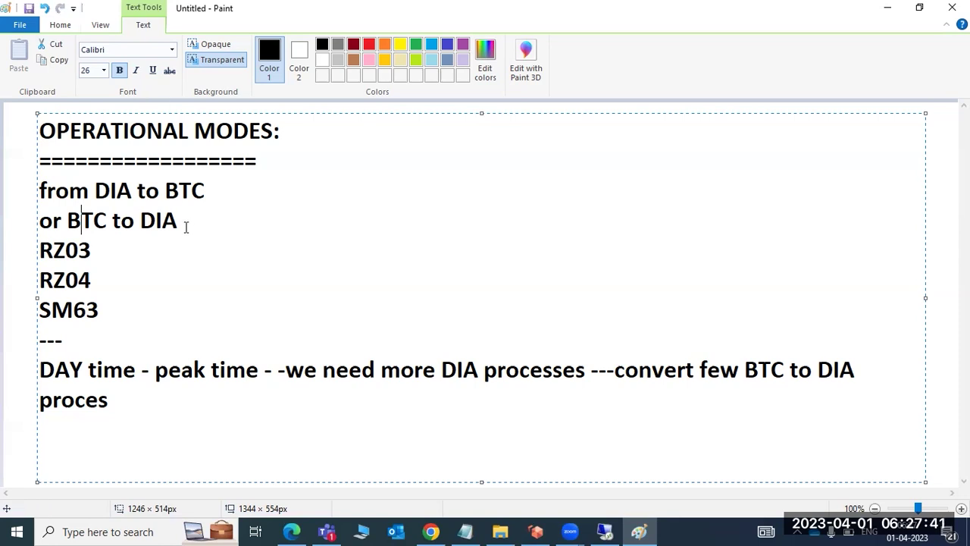
{"action": "left_click", "coordinate": [220, 229]}
{"action": "key", "text": "Return"}
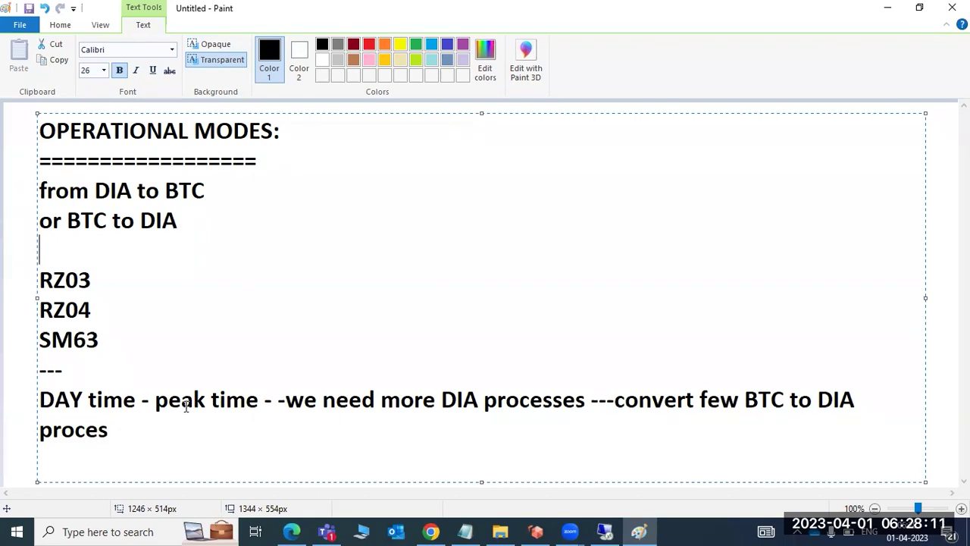
{"action": "left_click_drag", "start_coordinate": [157, 403], "coordinate": [256, 413]}
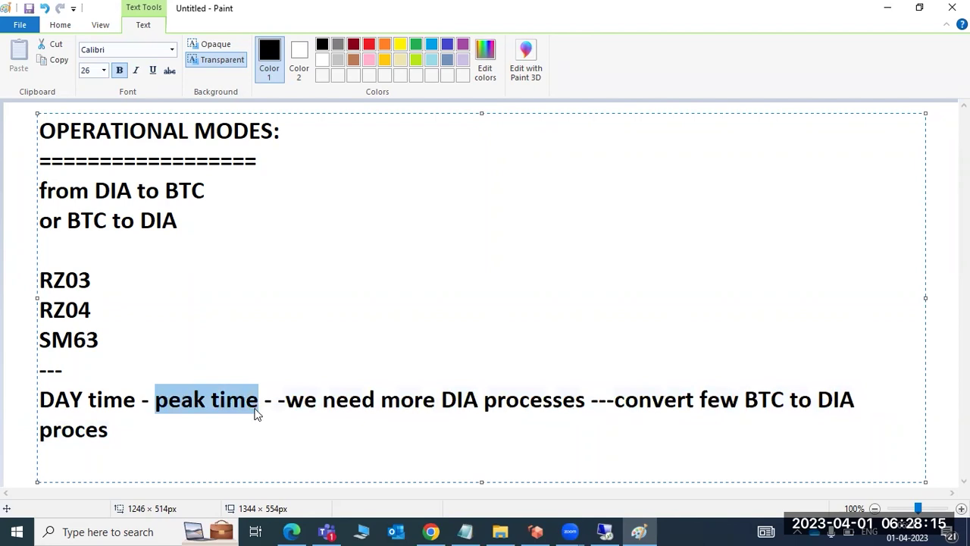
{"action": "left_click_drag", "start_coordinate": [457, 400], "coordinate": [569, 405]}
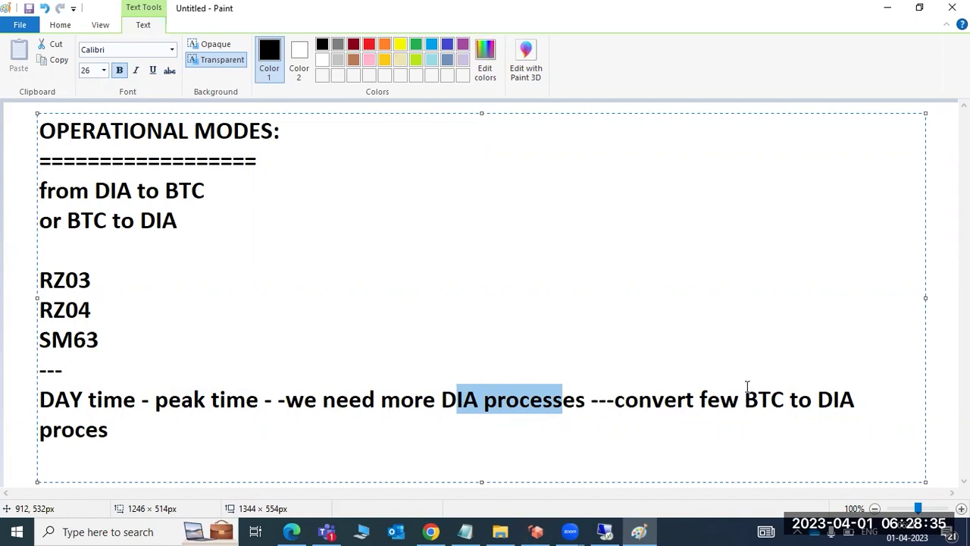
{"action": "left_click", "coordinate": [850, 403]}
{"action": "left_click_drag", "start_coordinate": [181, 403], "coordinate": [586, 402]}
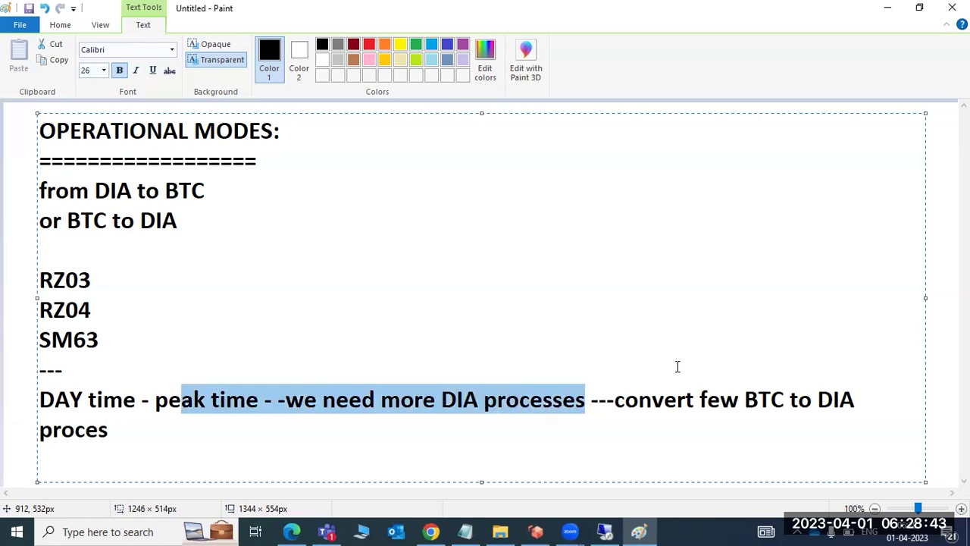
{"action": "left_click", "coordinate": [888, 411]}
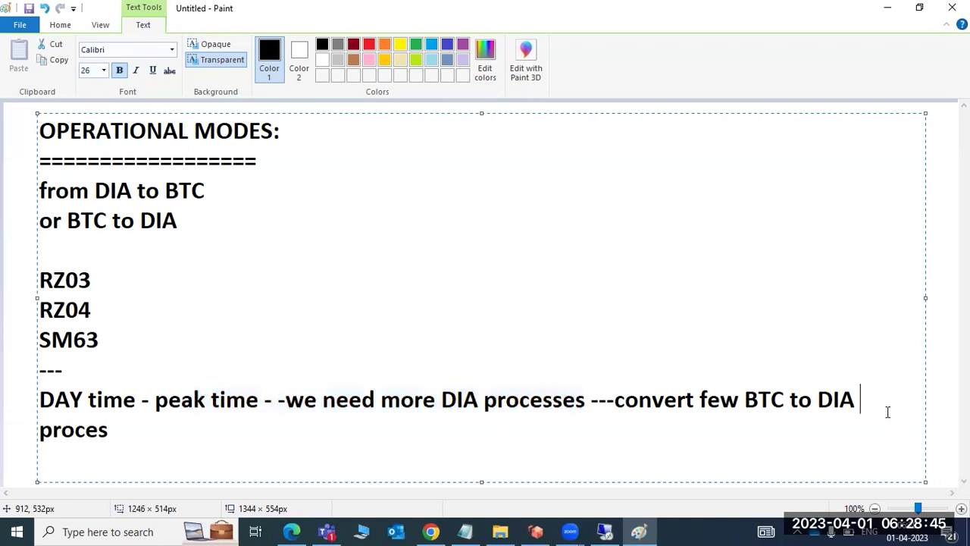
Delete the stray 'proces' and add 'NIGHT TIME - non-peak time -we neeed more BTC WPS - convert existing DIA to BTC.'.
{"action": "key", "text": "Right"}
{"action": "key", "text": "Delete"}
{"action": "key", "text": "Delete"}
{"action": "key", "text": "Delete"}
{"action": "key", "text": "Delete"}
{"action": "key", "text": "Delete"}
{"action": "key", "text": "Delete"}
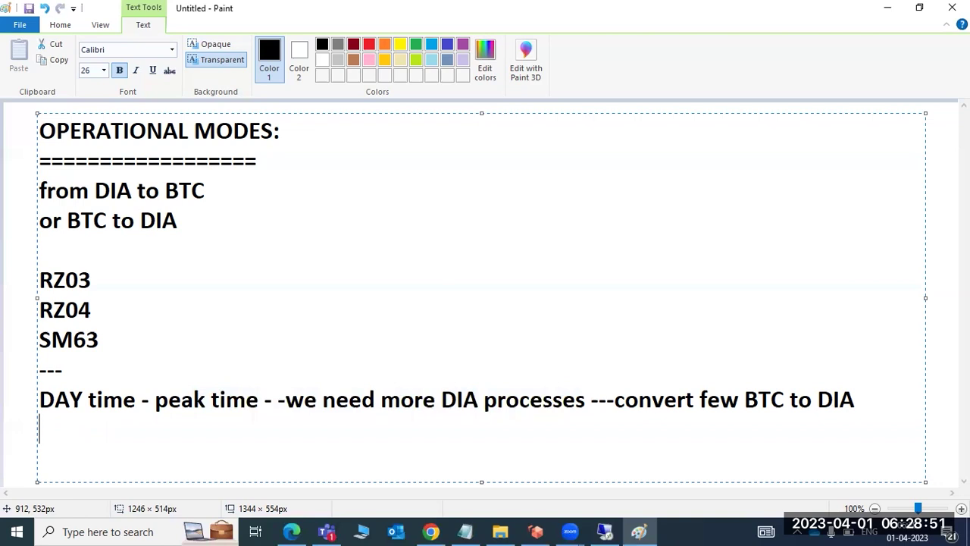
{"action": "type", "text": "NI"}
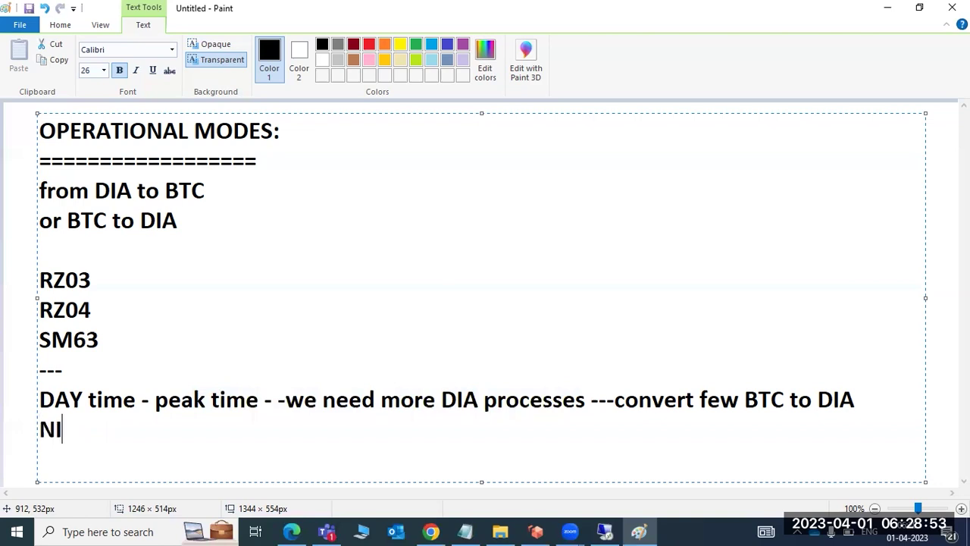
{"action": "type", "text": "GHT TIME - non"}
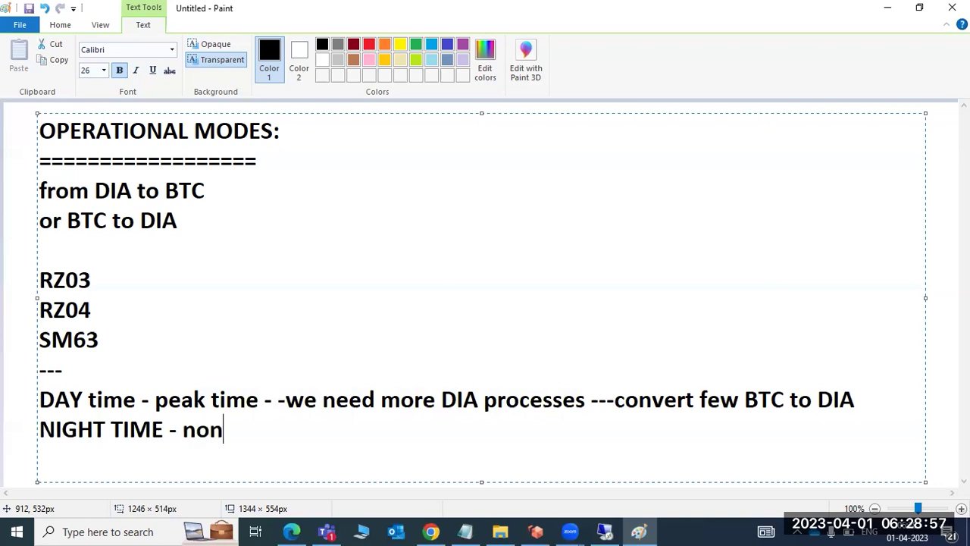
{"action": "type", "text": "-peak time -"}
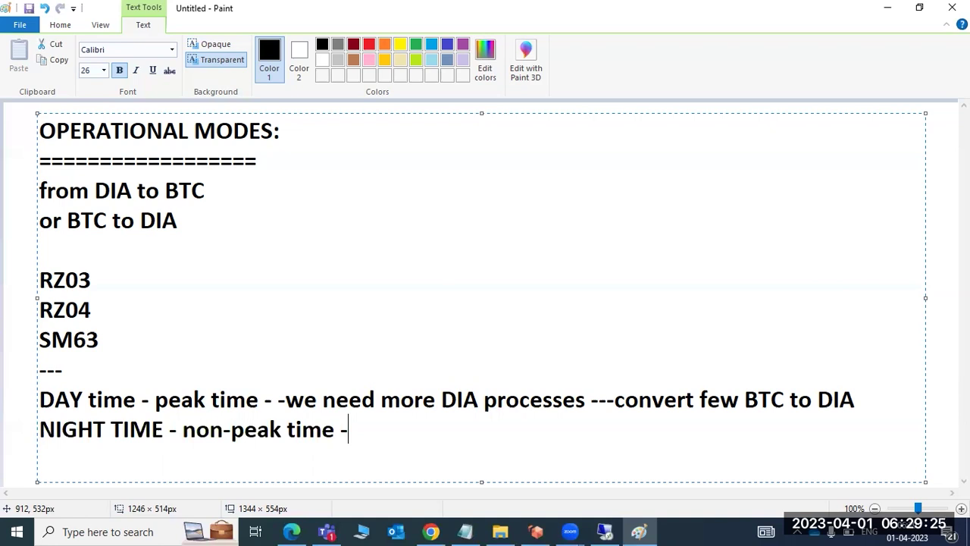
{"action": "type", "text": "we n"}
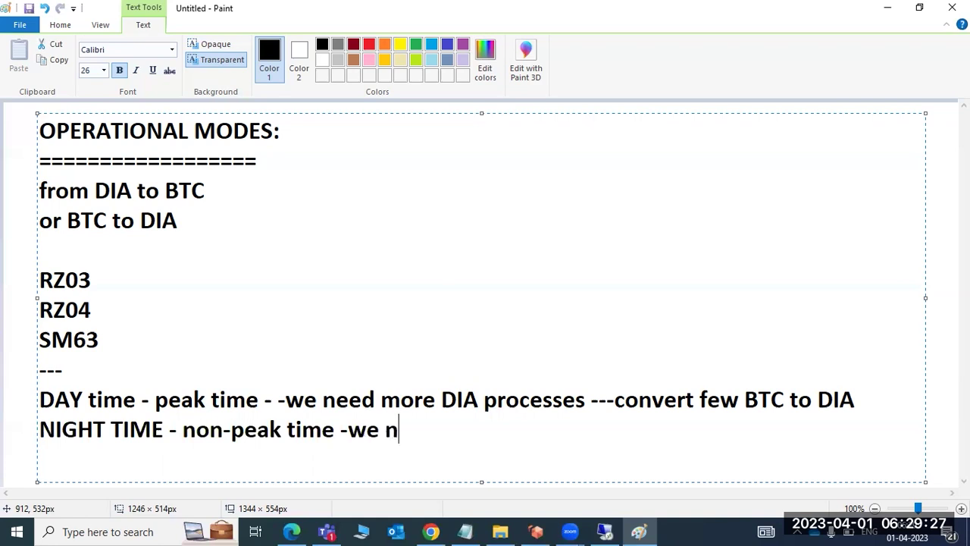
{"action": "type", "text": "eeed more B"}
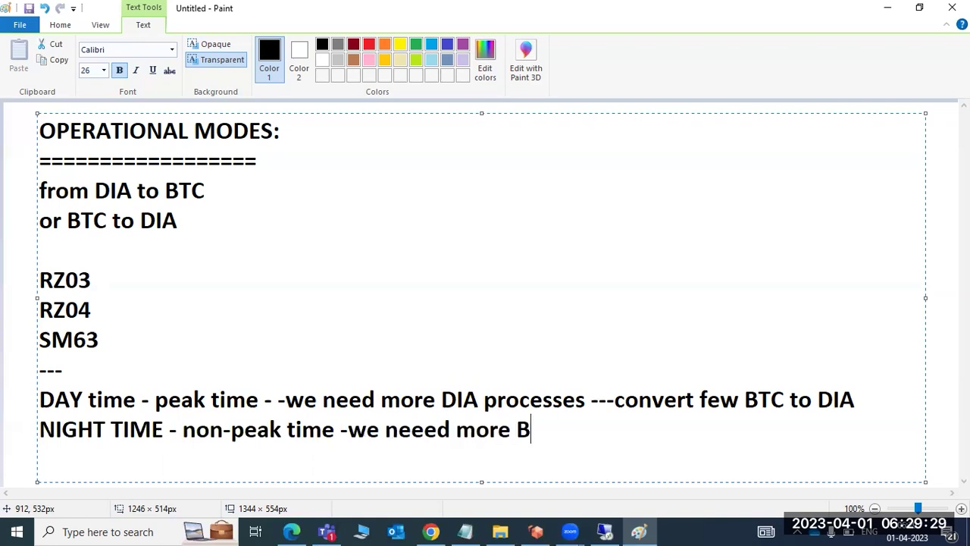
{"action": "type", "text": "TC WPS "}
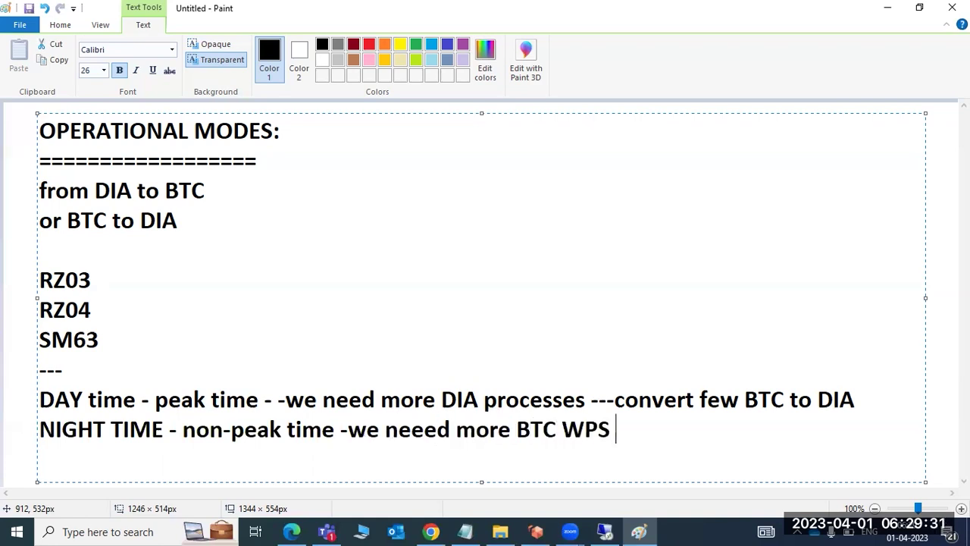
{"action": "type", "text": "- conv"}
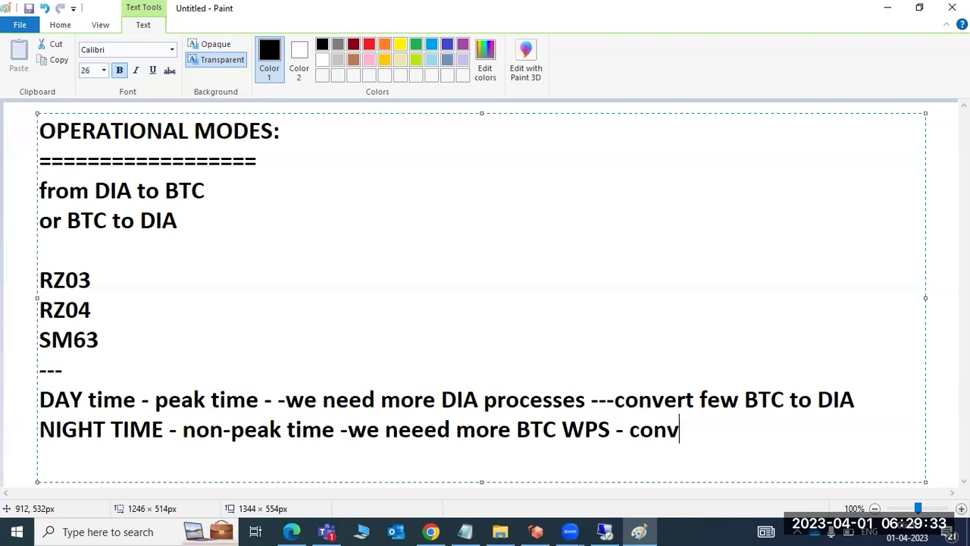
{"action": "type", "text": "ert exis"}
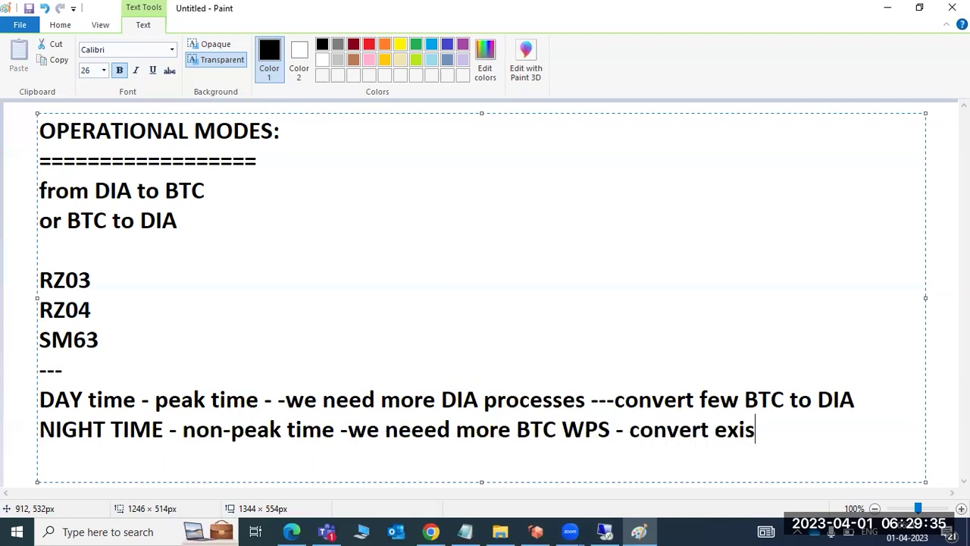
{"action": "type", "text": "ting DIA "}
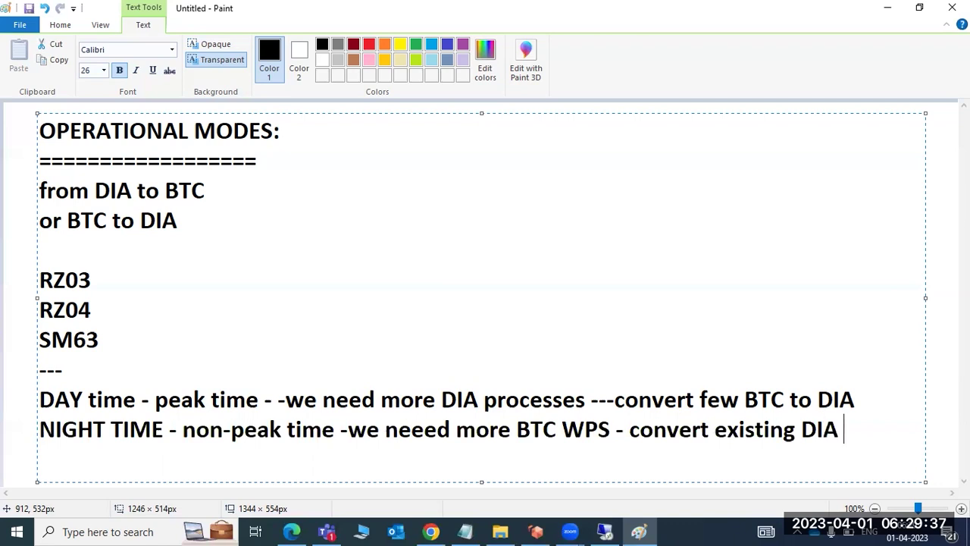
{"action": "type", "text": "to BTC."}
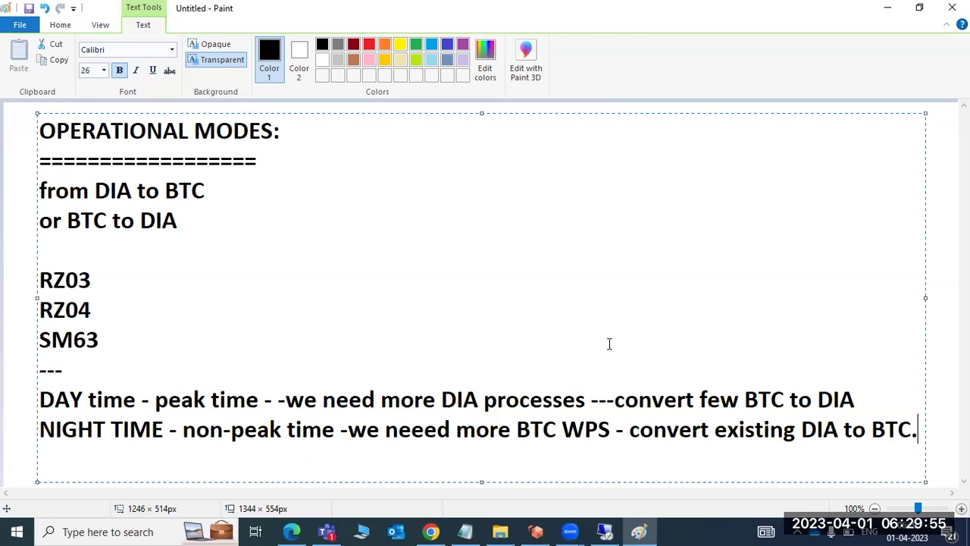
Delete the blank line above RZ03 and colour the RZ03, RZ04 and SM63 lines red.
{"action": "left_click", "coordinate": [123, 340]}
{"action": "left_click_drag", "start_coordinate": [123, 340], "coordinate": [45, 258]}
{"action": "left_click", "coordinate": [45, 250]}
{"action": "key", "text": "Delete"}
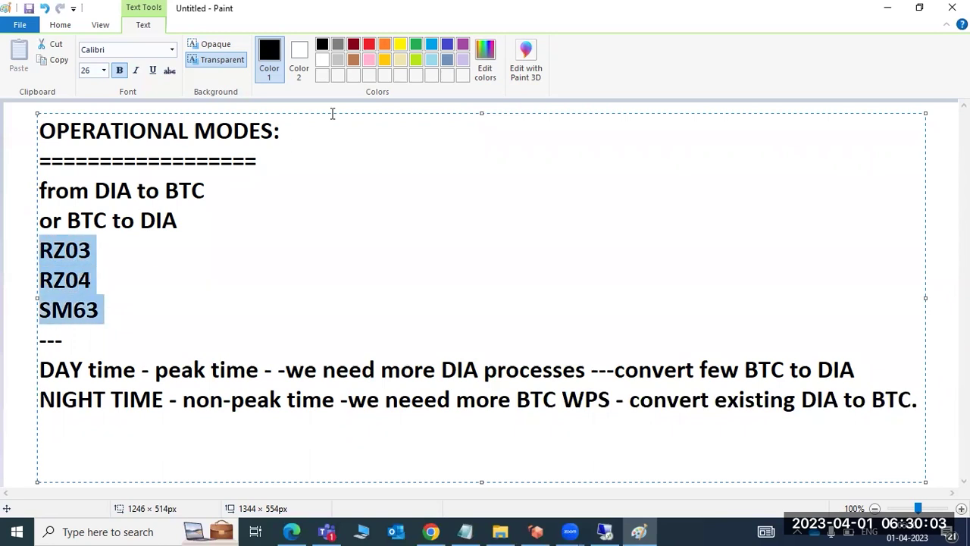
{"action": "left_click", "coordinate": [369, 44]}
{"action": "left_click", "coordinate": [319, 271]}
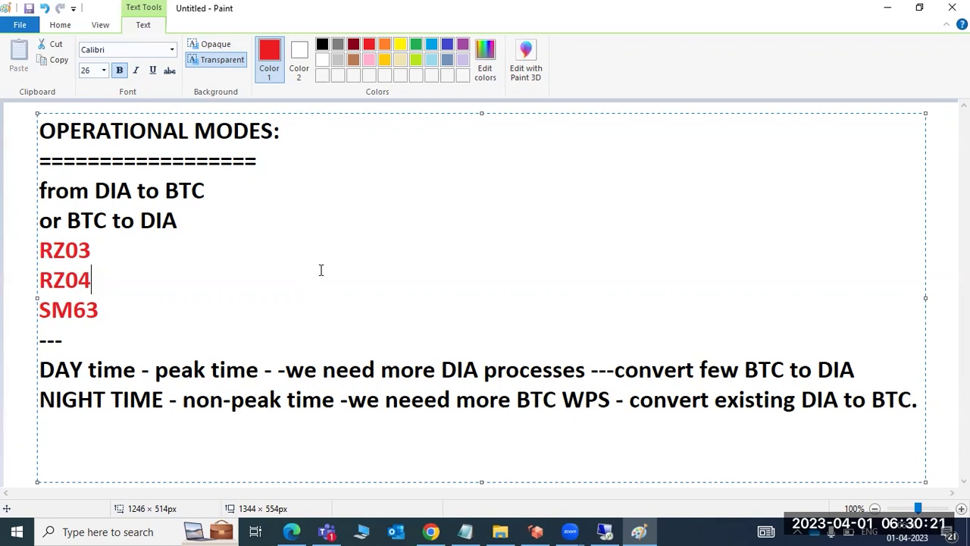
Append '-timelines assigning' to the SM63 line.
{"action": "key", "text": "Up"}
{"action": "key", "text": "Up"}
{"action": "key", "text": "Down"}
{"action": "key", "text": "Down"}
{"action": "key", "text": "End"}
{"action": "type", "text": "-time"}
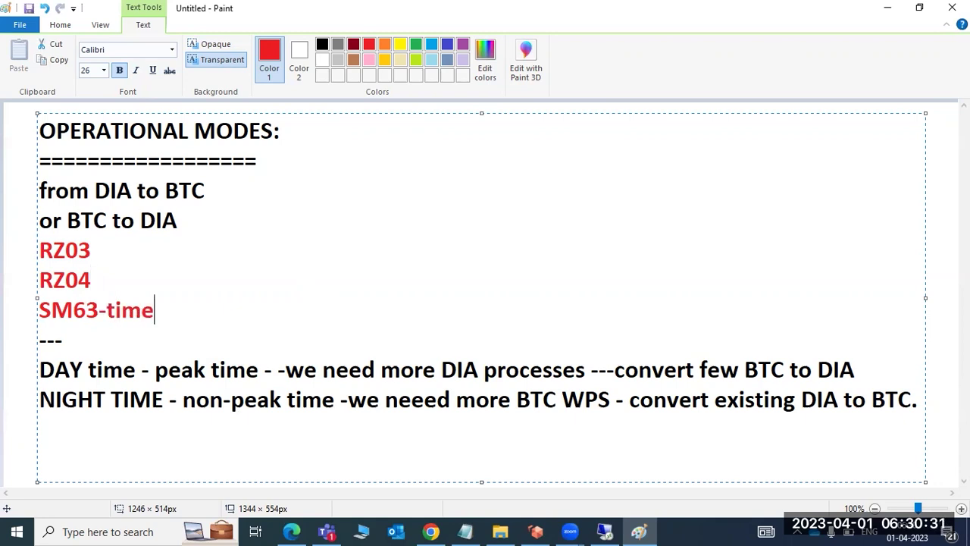
{"action": "type", "text": "lines ass"}
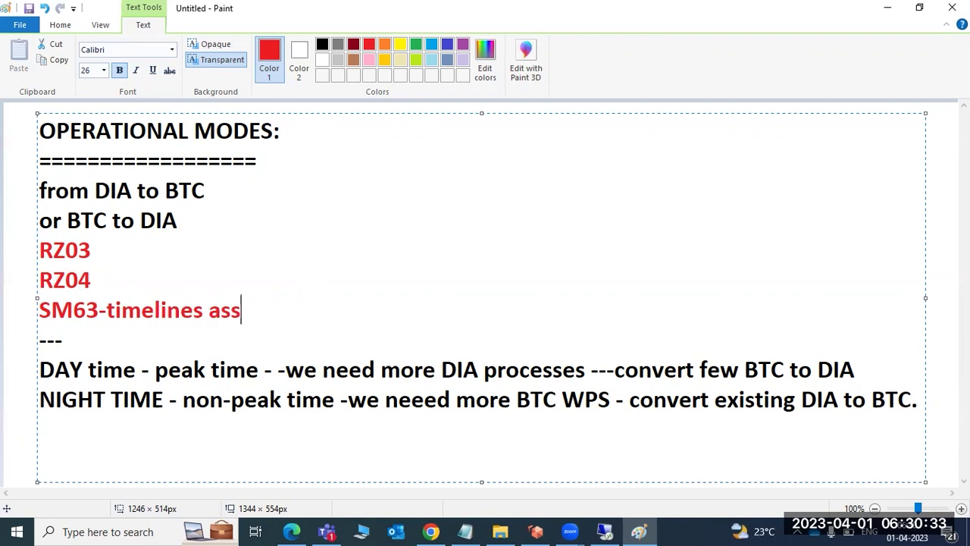
{"action": "type", "text": "igning"}
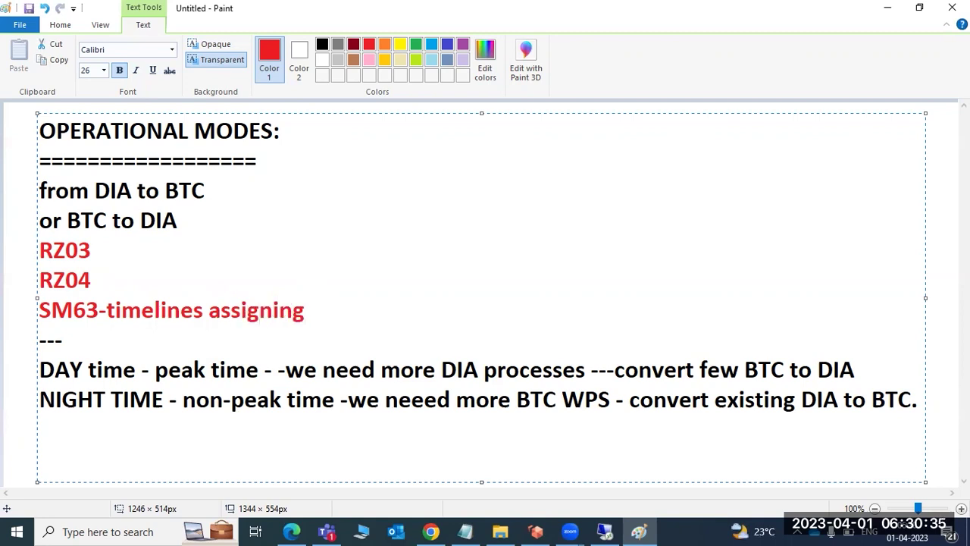
Highlight the RZ03 and RZ04 lines, then switch to the remote SAP server session.
{"action": "left_click_drag", "start_coordinate": [92, 280], "coordinate": [37, 250]}
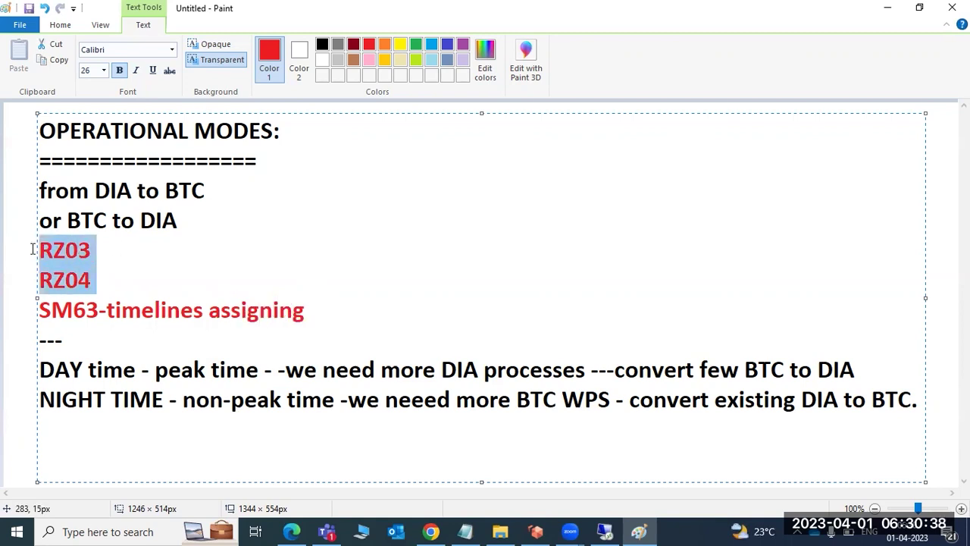
{"action": "left_click", "coordinate": [110, 282]}
{"action": "left_click_drag", "start_coordinate": [110, 282], "coordinate": [49, 250]}
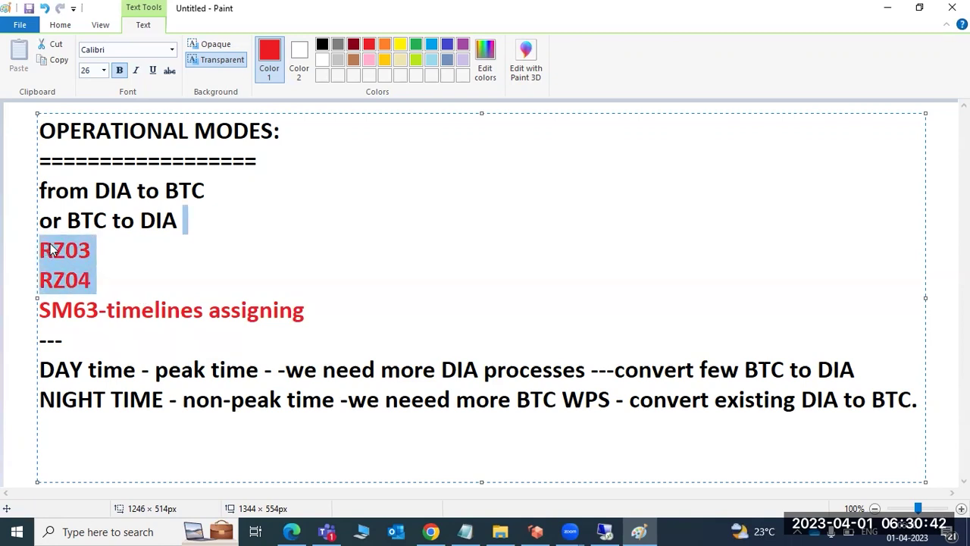
{"action": "left_click", "coordinate": [105, 237]}
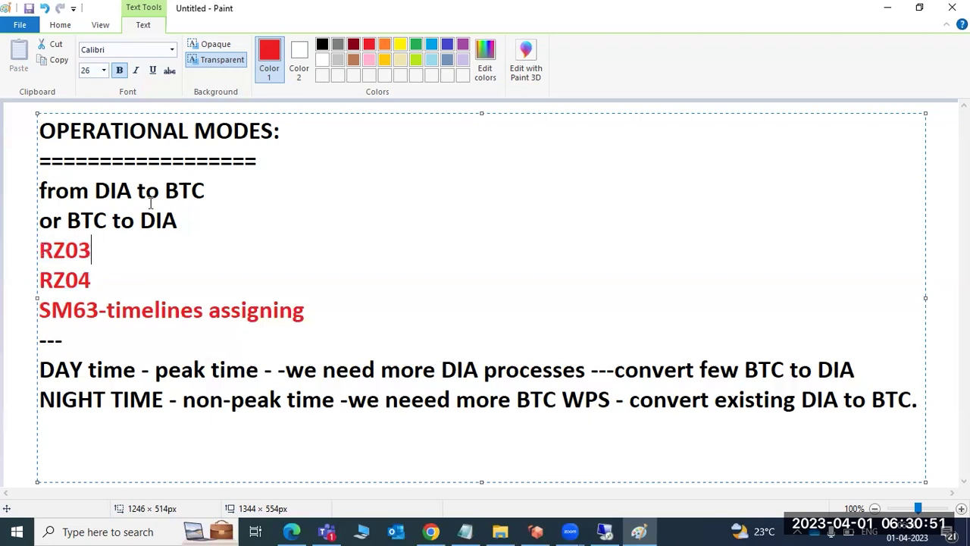
{"action": "mouse_move", "coordinate": [44, 255]}
{"action": "left_mouse_down"}
{"action": "mouse_move", "coordinate": [98, 298]}
{"action": "mouse_move", "coordinate": [22, 262]}
{"action": "left_mouse_up"}
{"action": "left_click", "coordinate": [96, 281]}
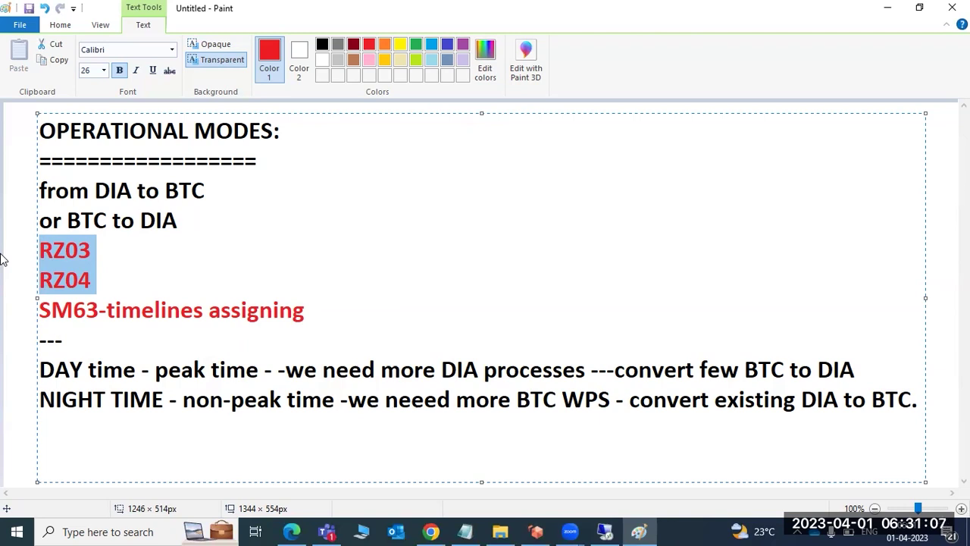
{"action": "left_click", "coordinate": [599, 531]}
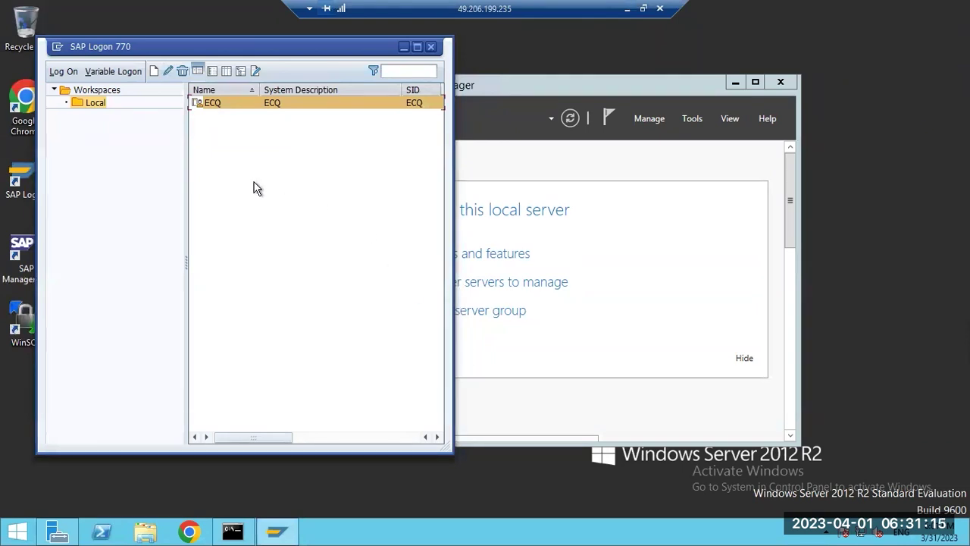
Open the ECQ system logon screen from SAP Logon and fill in the user ID.
{"action": "key", "text": "Return"}
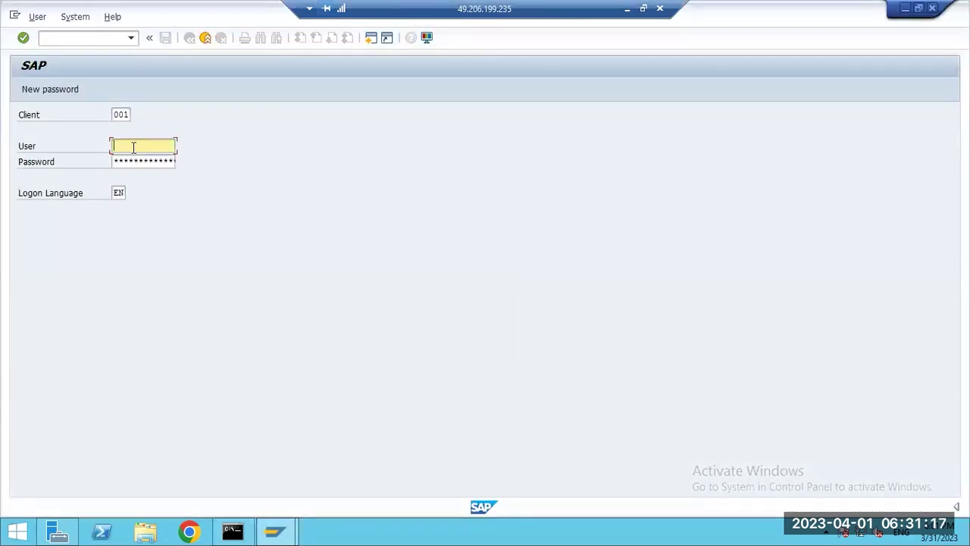
{"action": "type", "text": "sap*"}
{"action": "key", "text": "Tab"}
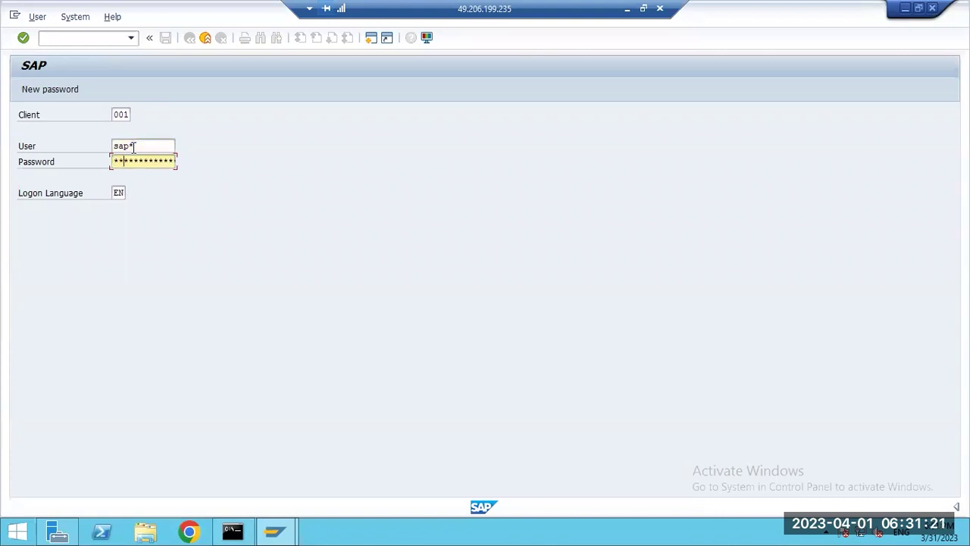
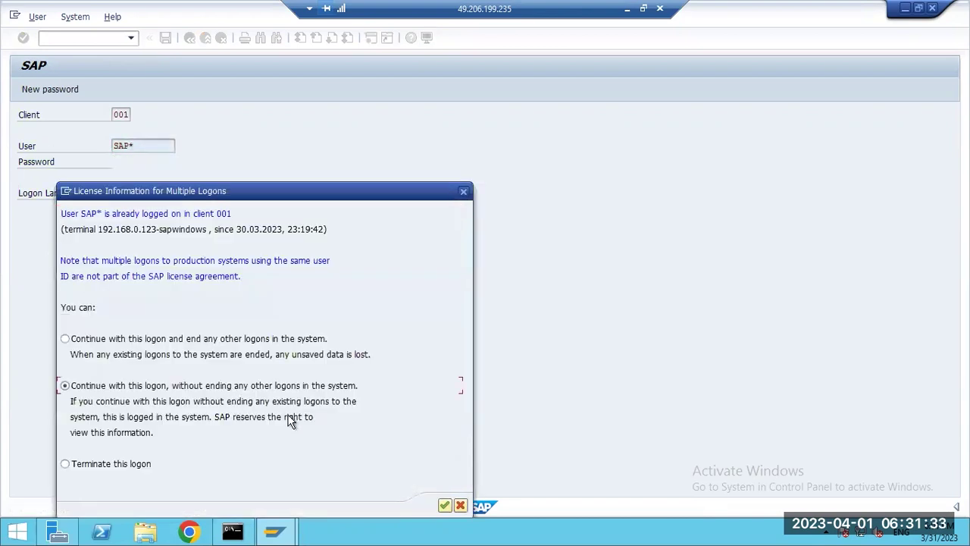
Continue the SAP* logon to client 001 without ending other sessions, and acknowledge the failed-attempts notice.
{"action": "left_click", "coordinate": [442, 507]}
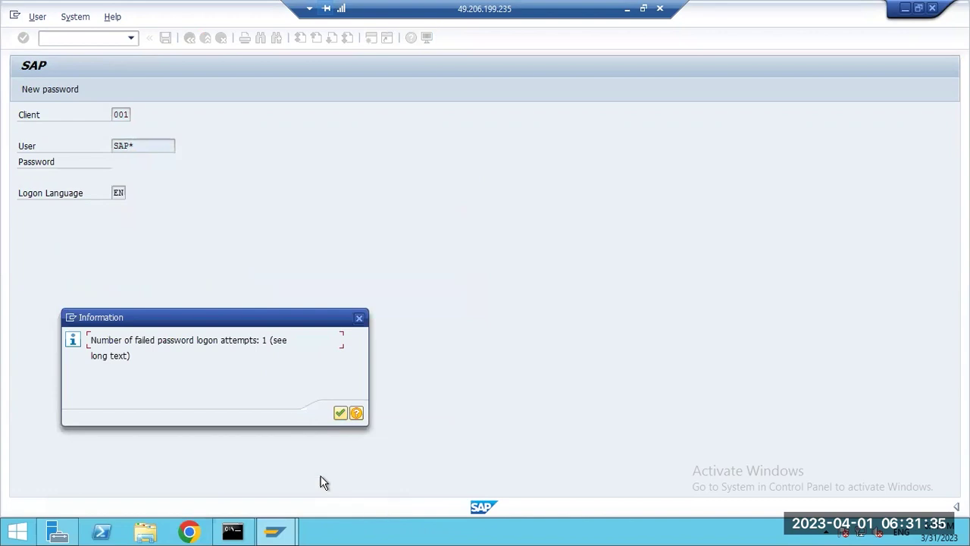
{"action": "left_click", "coordinate": [336, 413]}
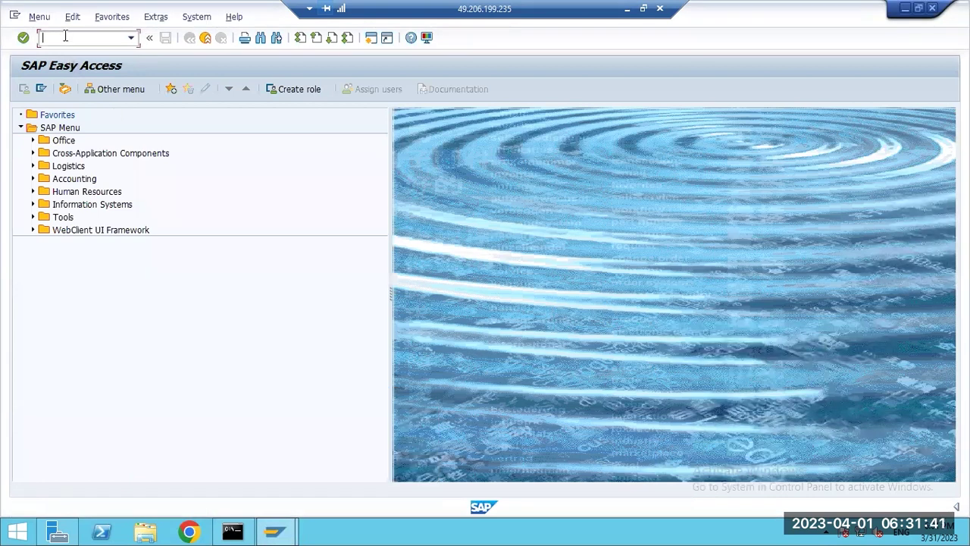
Open the CCMS Control Panel with RZ03, dismiss the notice, and select server sapwindows_ECQ_00 for its operation modes.
{"action": "type", "text": "rz03"}
{"action": "key", "text": "Return"}
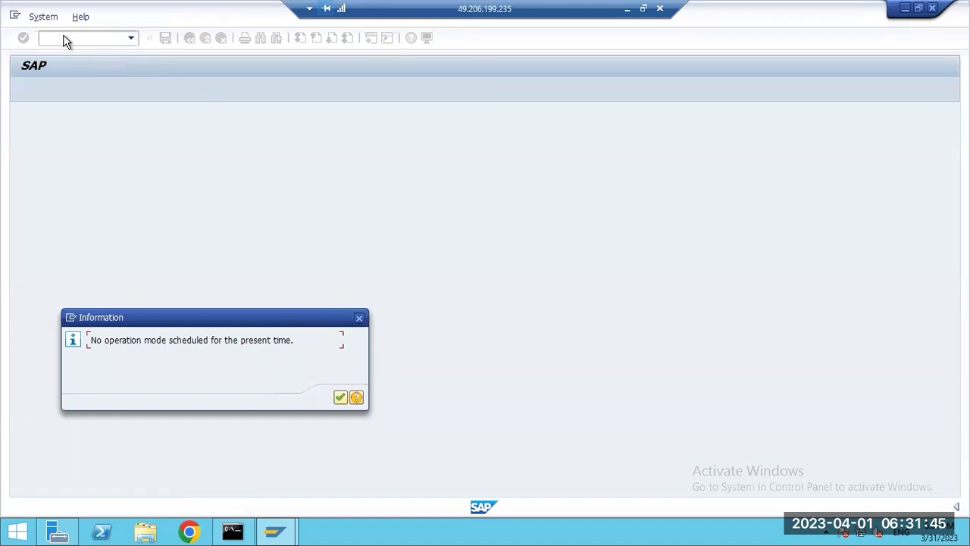
{"action": "key", "text": "Return"}
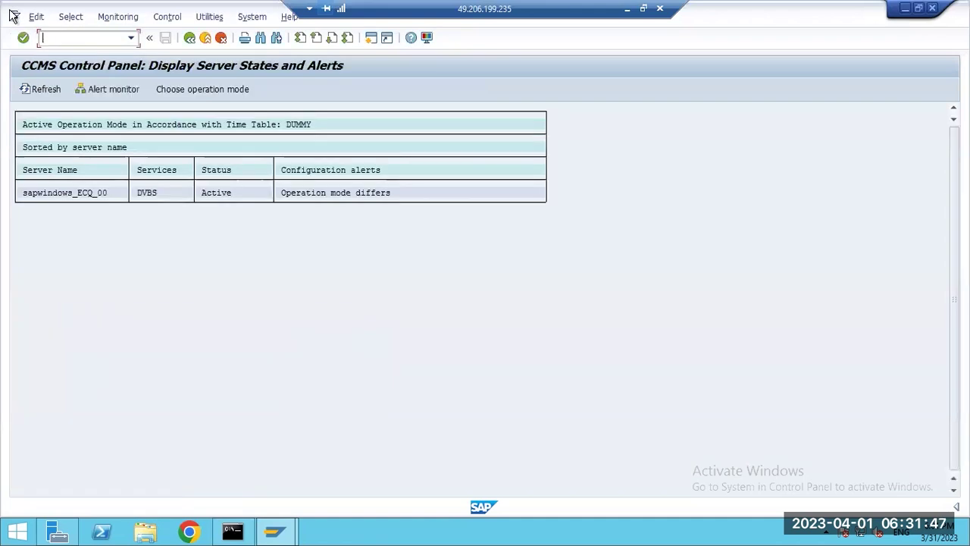
{"action": "left_click", "coordinate": [75, 196]}
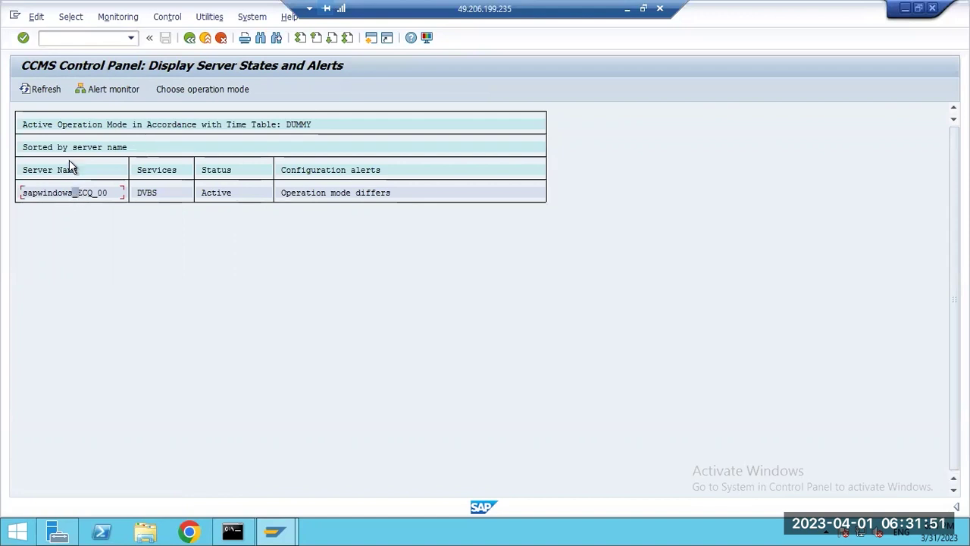
{"action": "left_click", "coordinate": [37, 16]}
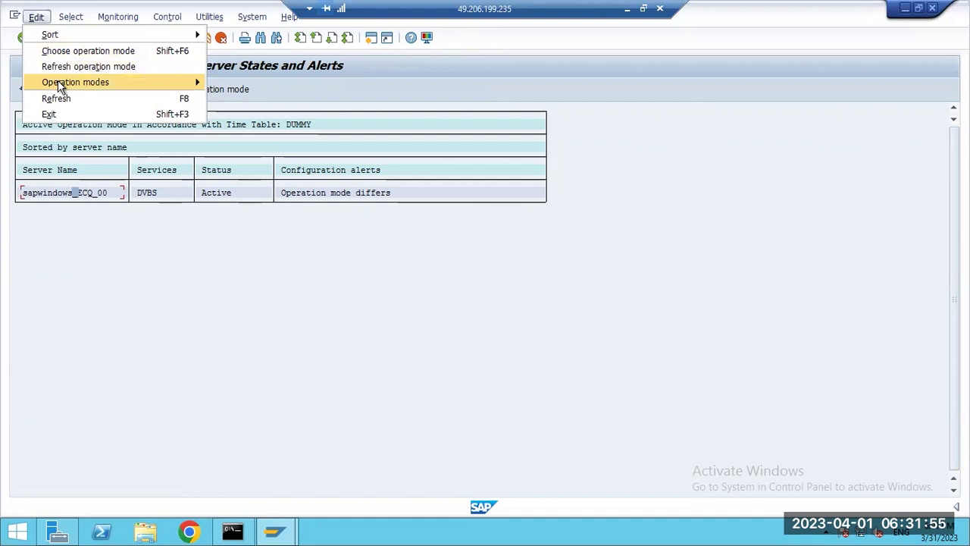
Open operation mode configuration and review the instances' work process distribution.
{"action": "mouse_move", "coordinate": [75, 82]}
{"action": "left_click", "coordinate": [226, 81]}
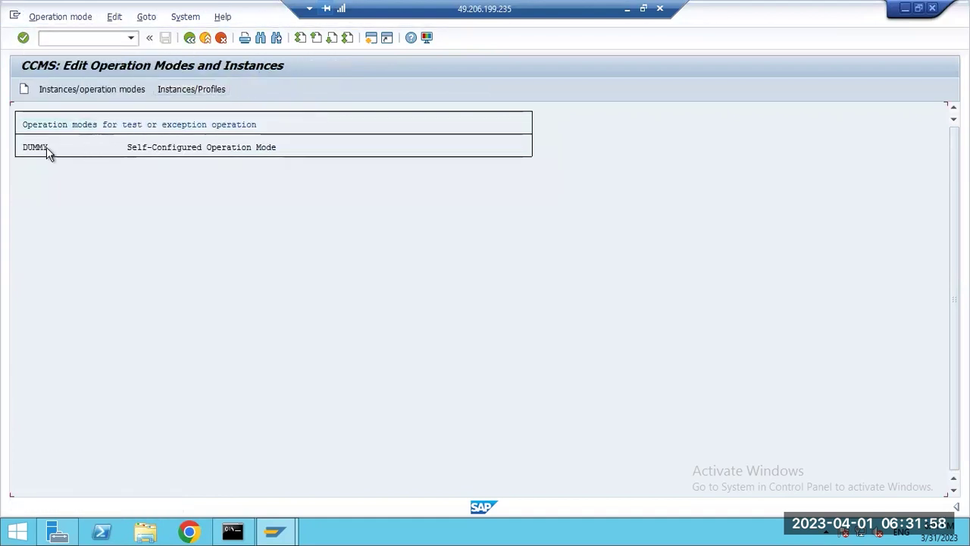
{"action": "left_click", "coordinate": [69, 88]}
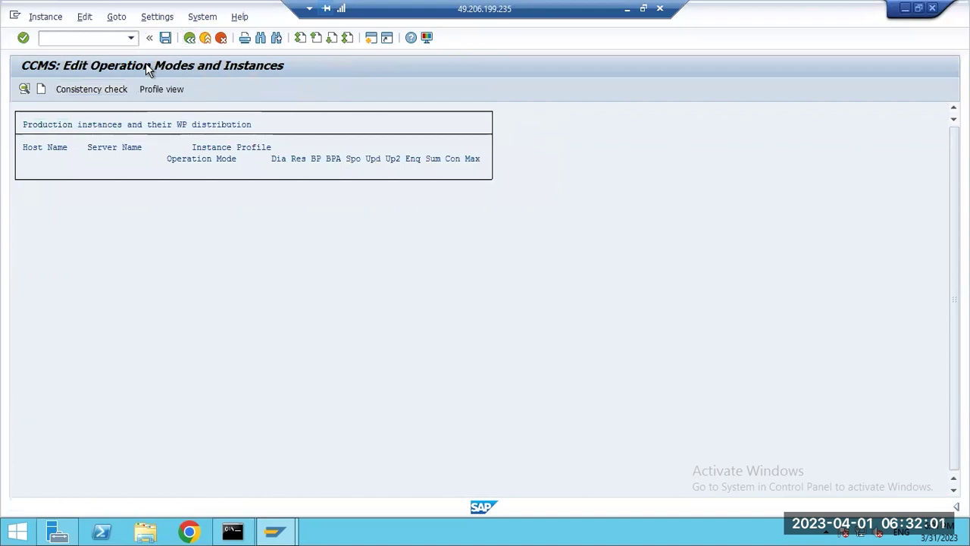
{"action": "key", "text": "F3"}
Create operation mode 'DAY TIME' with the same short description and save it.
{"action": "left_click", "coordinate": [23, 89]}
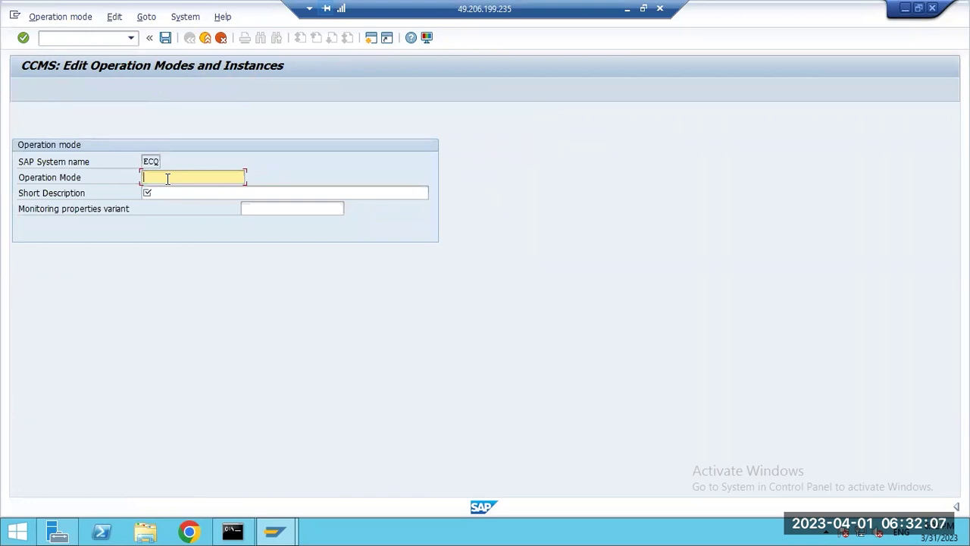
{"action": "type", "text": "DAY TIME"}
{"action": "left_click", "coordinate": [187, 195]}
{"action": "type", "text": "DAY TIIME"}
{"action": "key", "text": "ctrl+s"}
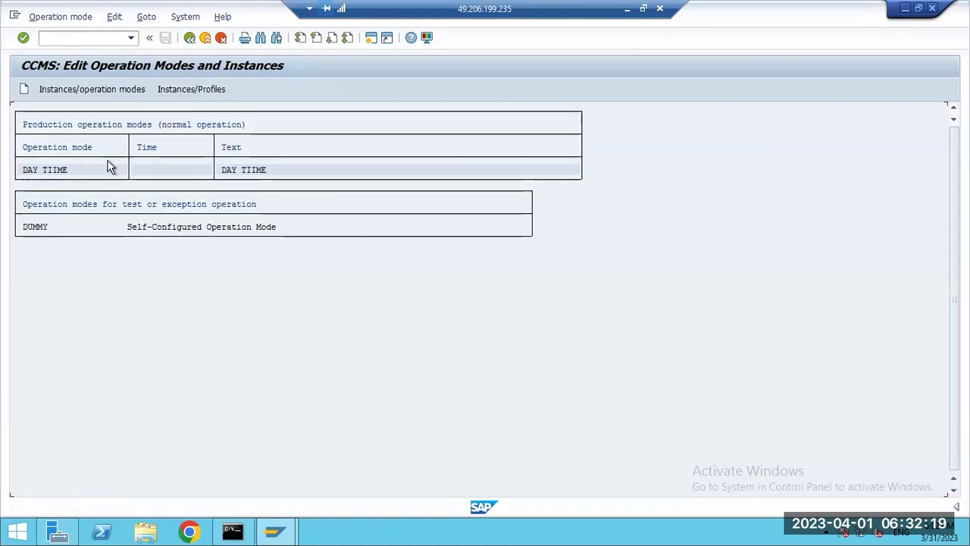
{"action": "left_click", "coordinate": [84, 92]}
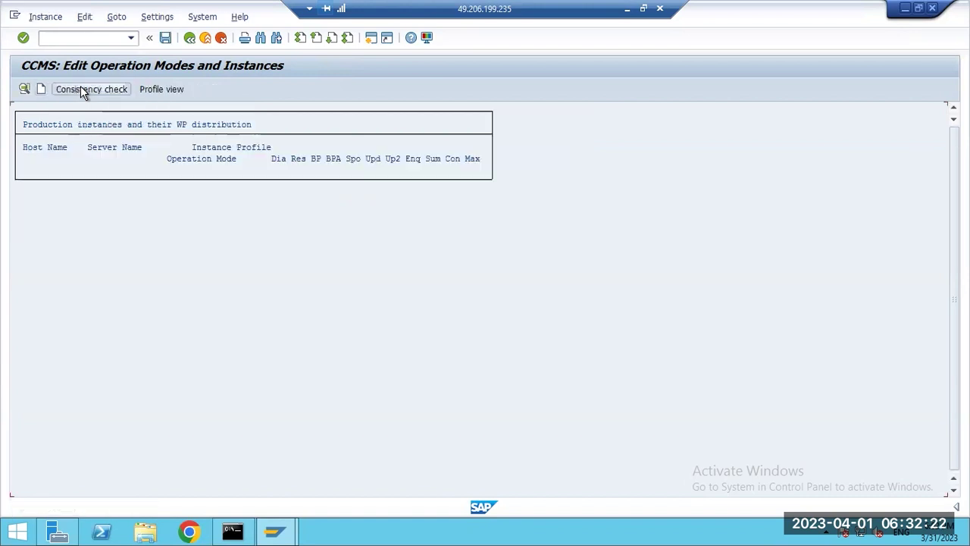
Start a new instance entry and browse the available instance profiles without choosing one.
{"action": "left_click", "coordinate": [40, 89]}
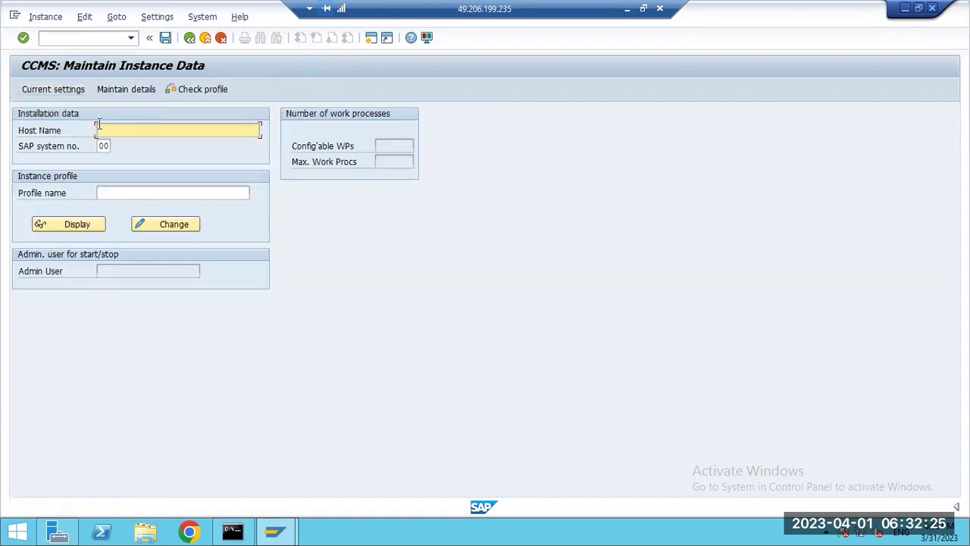
{"action": "left_click", "coordinate": [146, 190]}
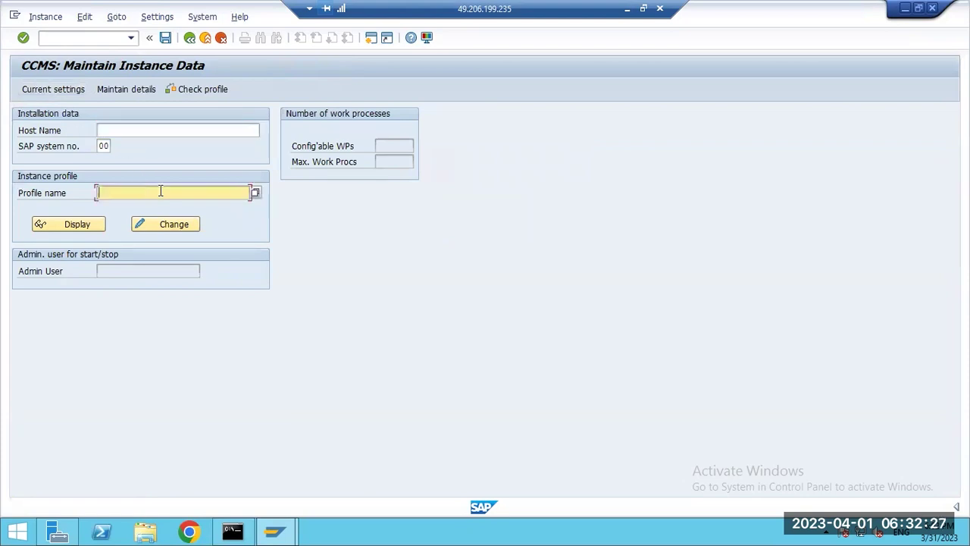
{"action": "left_click", "coordinate": [253, 194]}
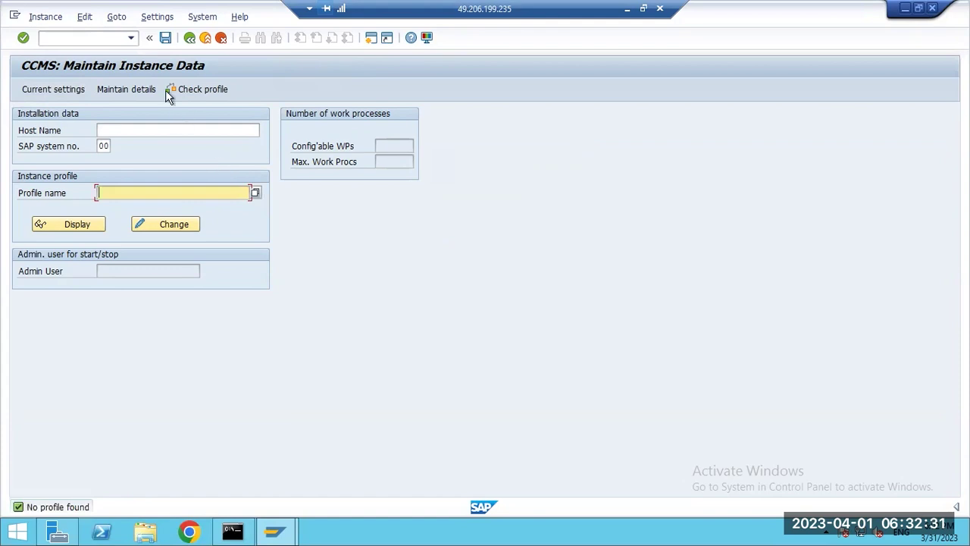
{"action": "left_click", "coordinate": [56, 18]}
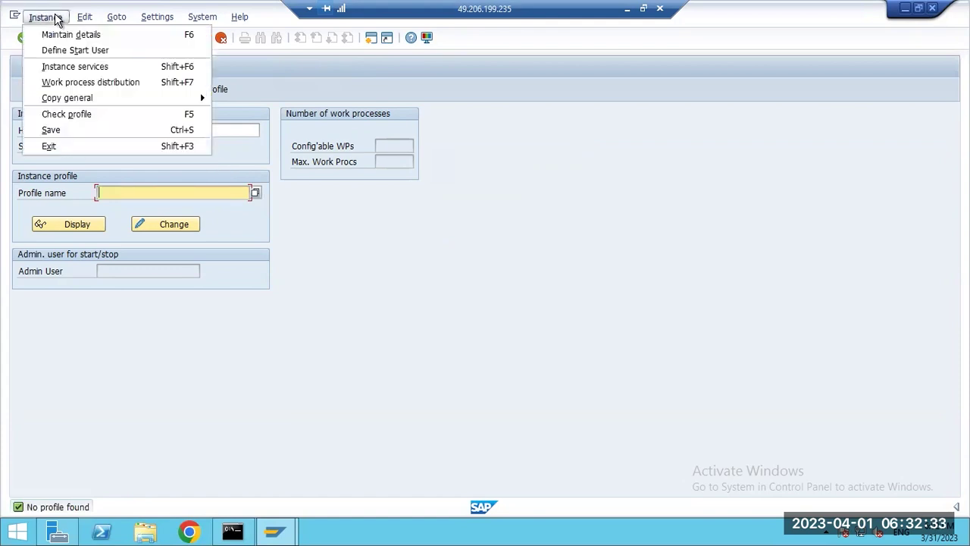
{"action": "left_click", "coordinate": [381, 217]}
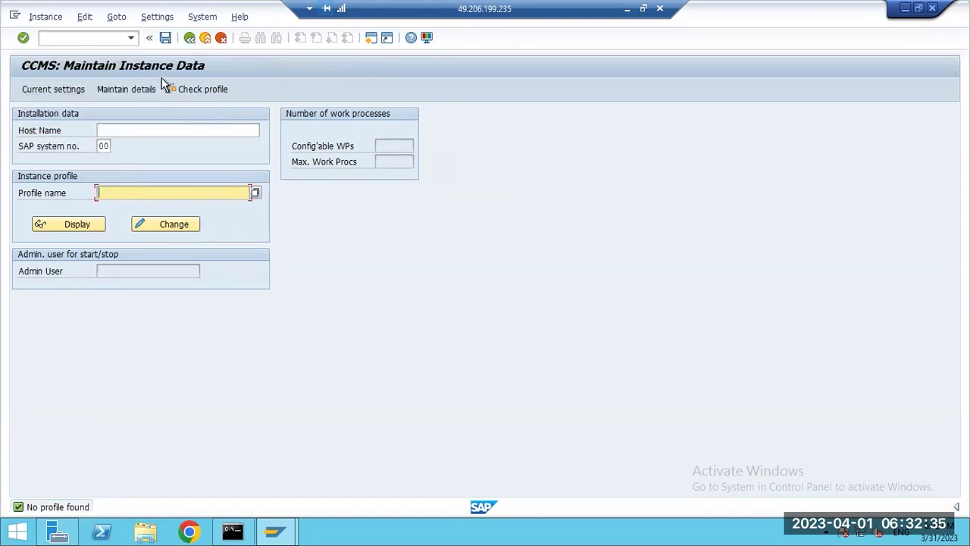
Enter host name sapwindows with system number 00, then add details via Instance > Copy general.
{"action": "left_click", "coordinate": [129, 89]}
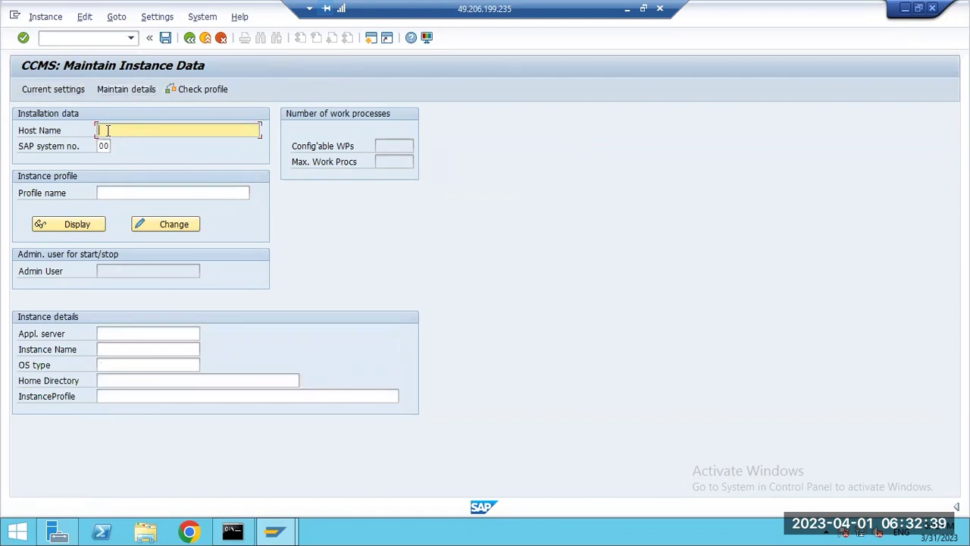
{"action": "type", "text": "sapwindpows"}
{"action": "key", "text": "BackSpace"}
{"action": "key", "text": "BackSpace"}
{"action": "left_click", "coordinate": [107, 144]}
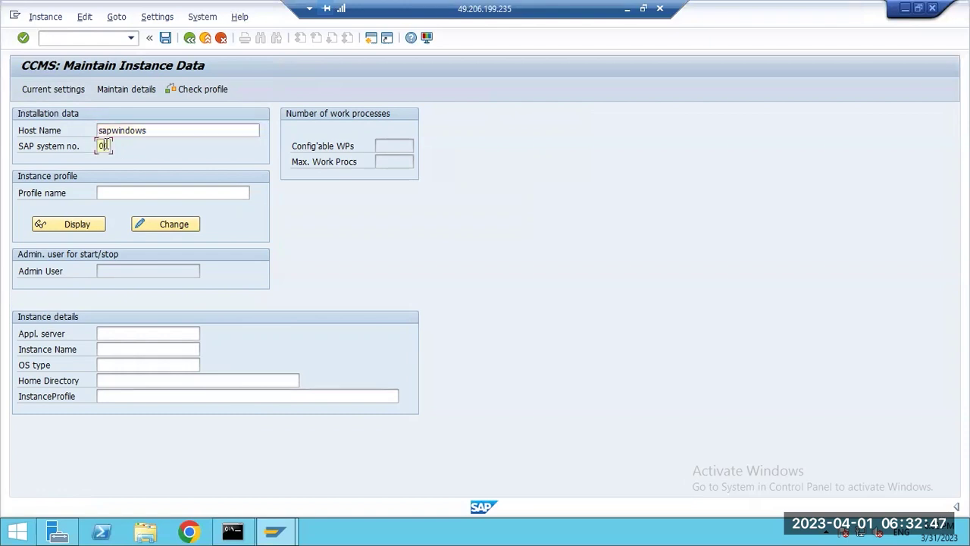
{"action": "left_click", "coordinate": [122, 192]}
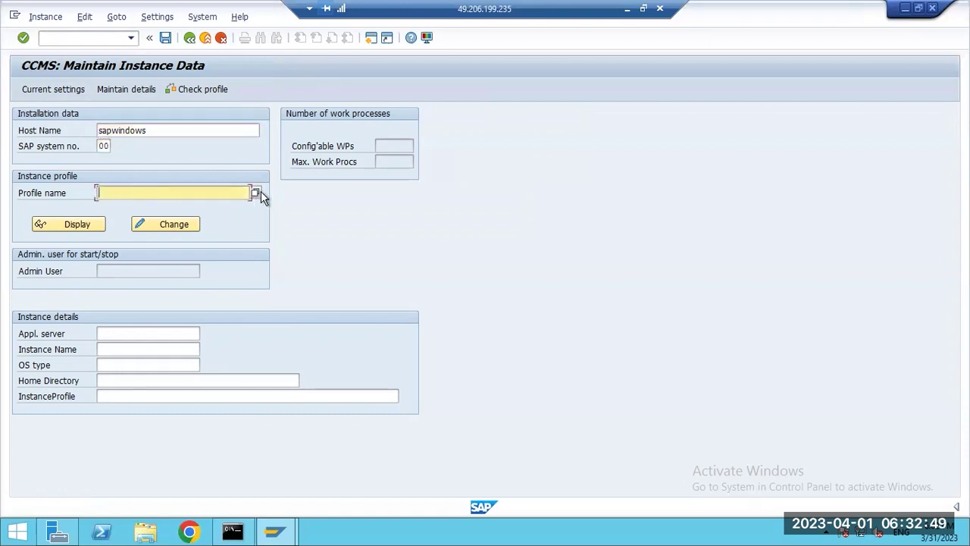
{"action": "left_click", "coordinate": [116, 17]}
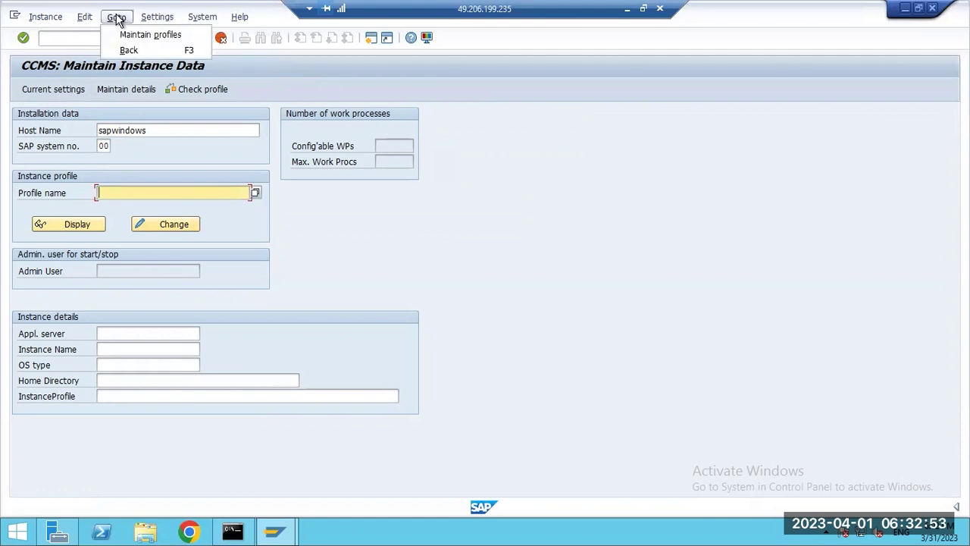
{"action": "mouse_move", "coordinate": [35, 20]}
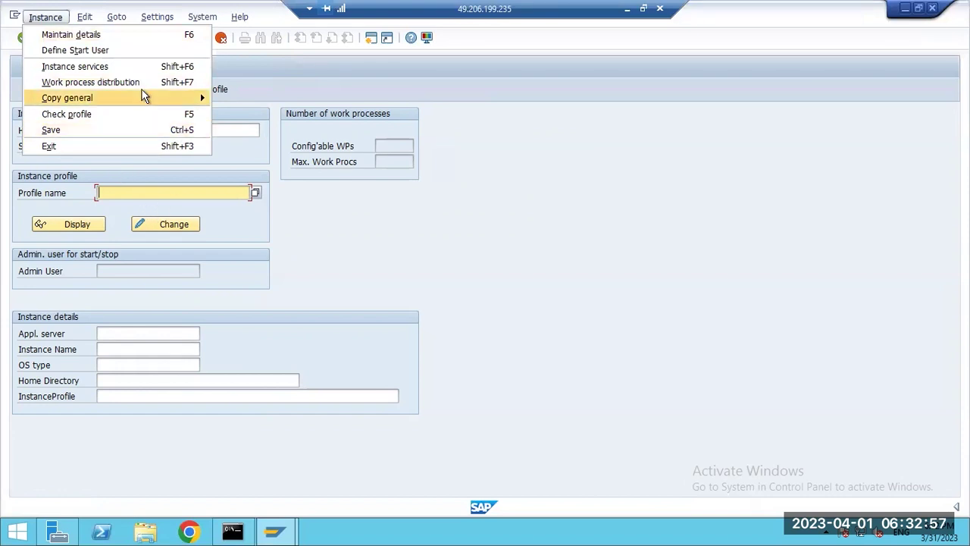
{"action": "mouse_move", "coordinate": [144, 96]}
{"action": "left_click", "coordinate": [229, 97]}
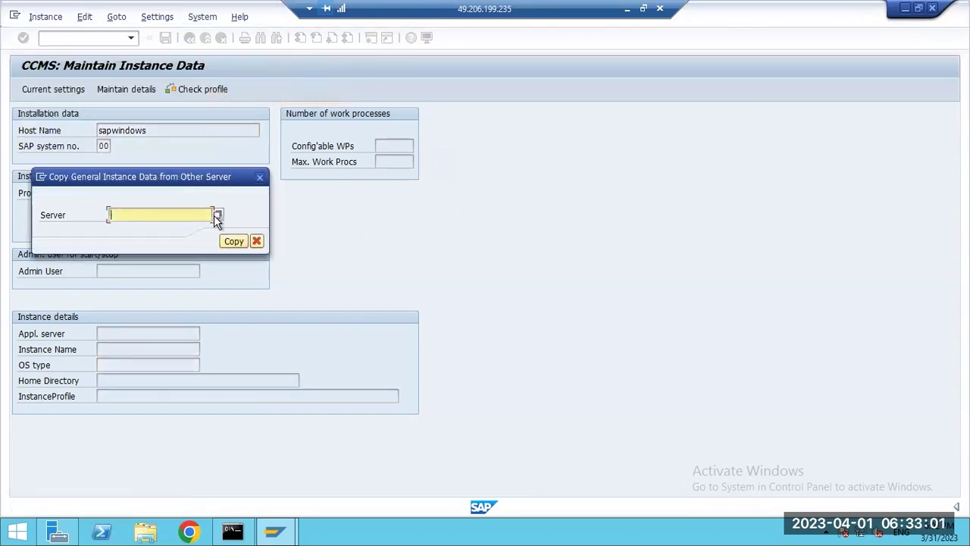
{"action": "left_click", "coordinate": [231, 241]}
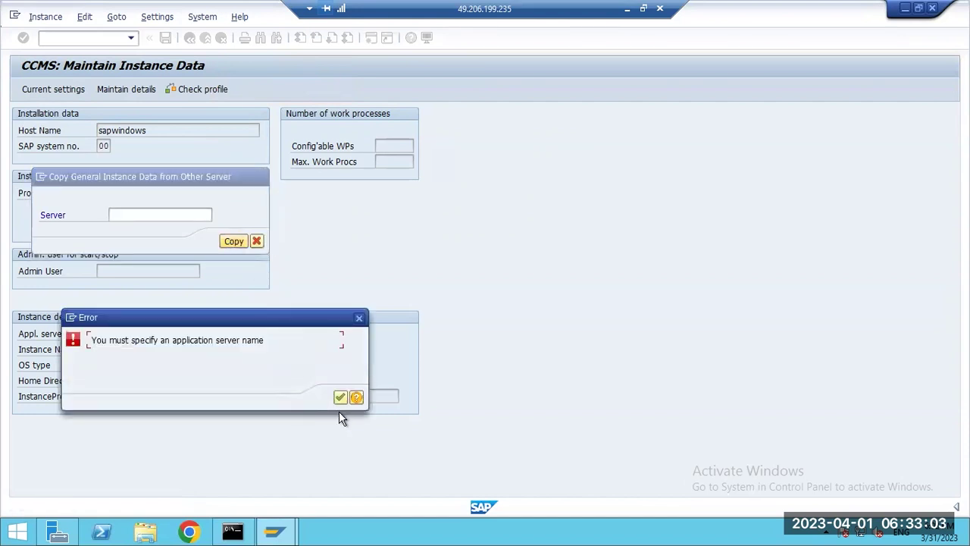
{"action": "left_click", "coordinate": [340, 398]}
{"action": "left_click", "coordinate": [257, 241]}
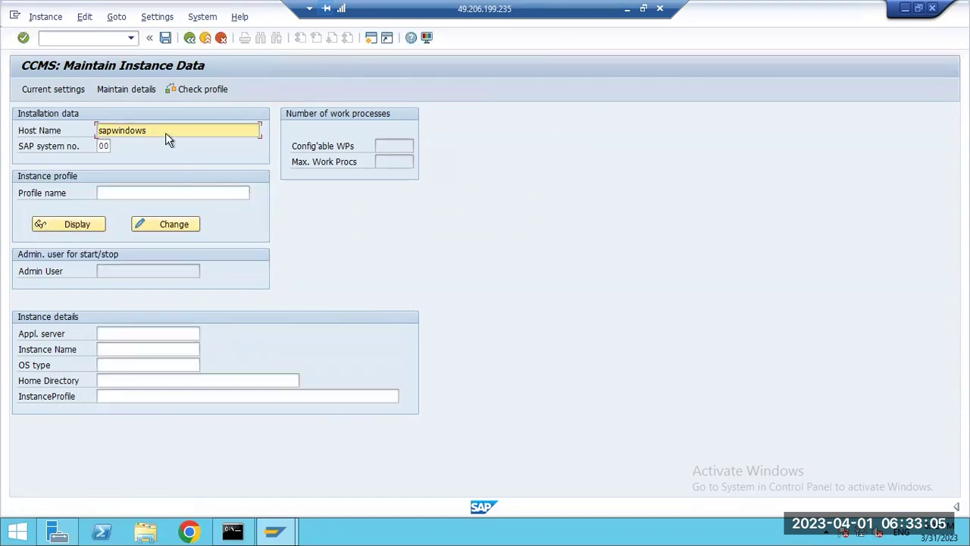
{"action": "left_click", "coordinate": [108, 37]}
In RZ10, check the empty profile list, then import the profiles of active servers.
{"action": "type", "text": "/"}
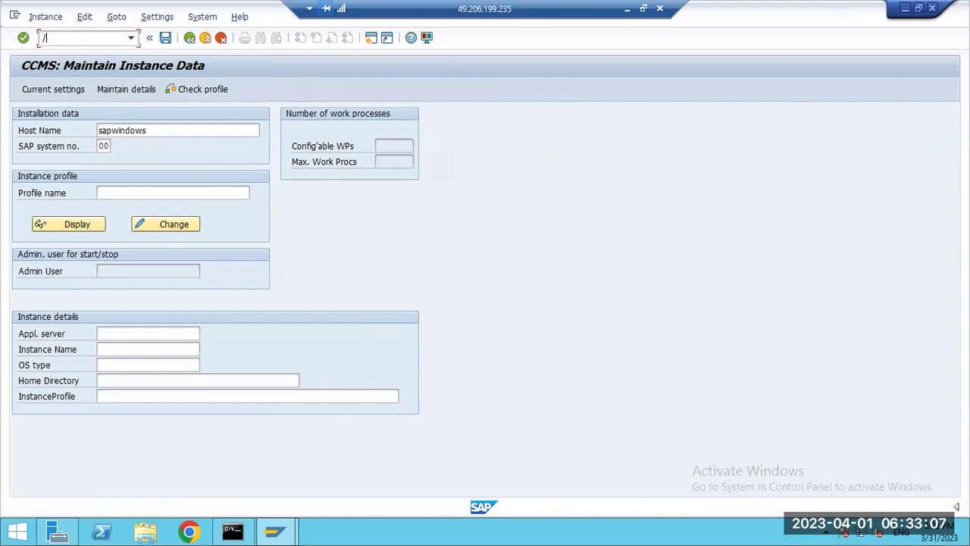
{"action": "type", "text": "nrz10"}
{"action": "key", "text": "Return"}
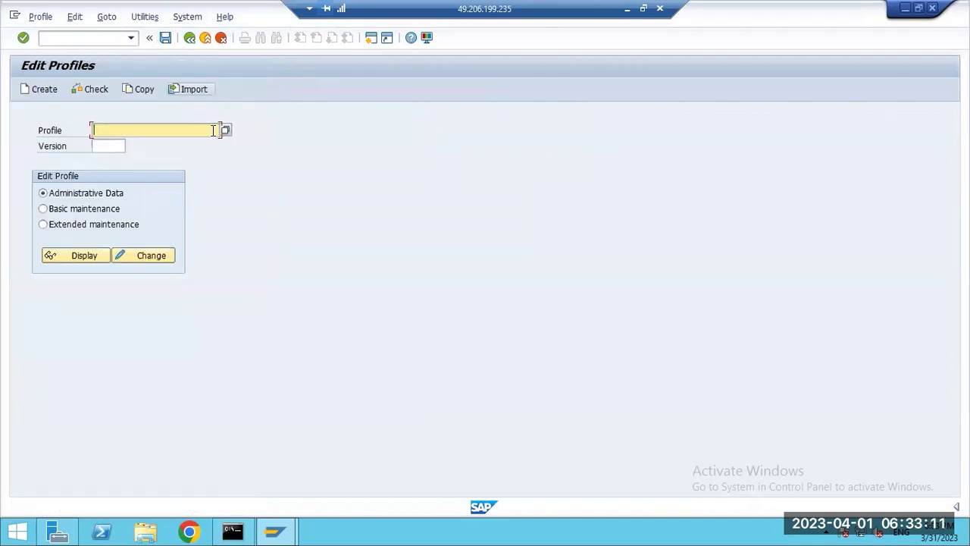
{"action": "left_click", "coordinate": [226, 130]}
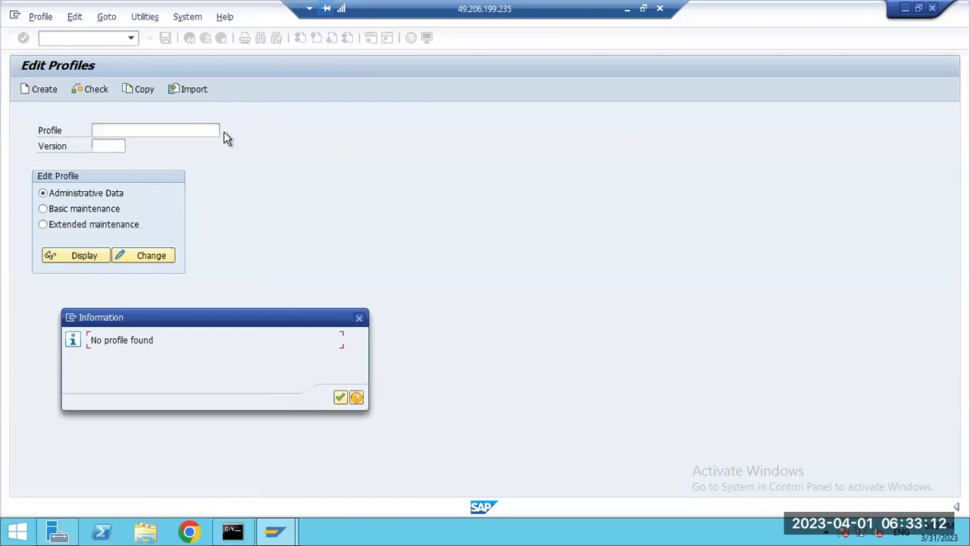
{"action": "left_click", "coordinate": [340, 397]}
{"action": "left_click", "coordinate": [145, 17]}
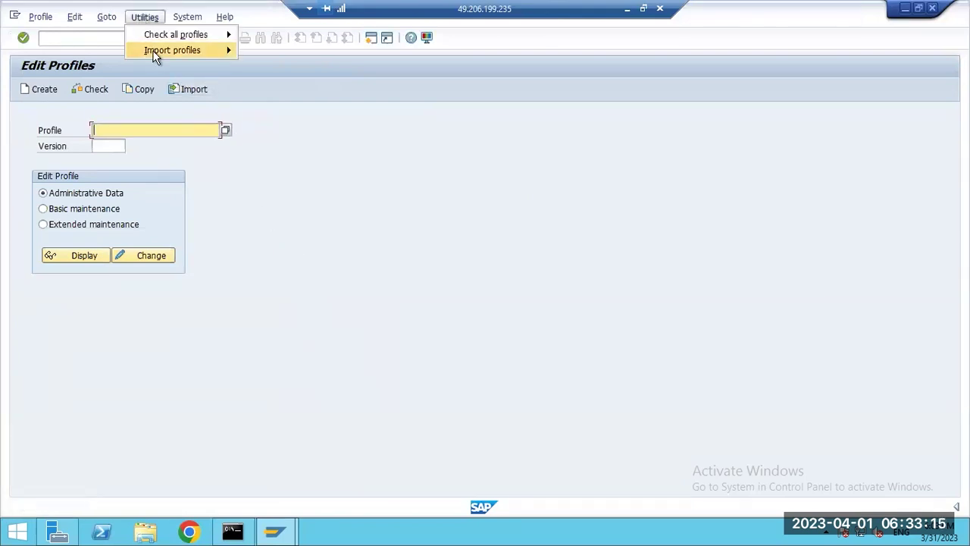
{"action": "mouse_move", "coordinate": [152, 50]}
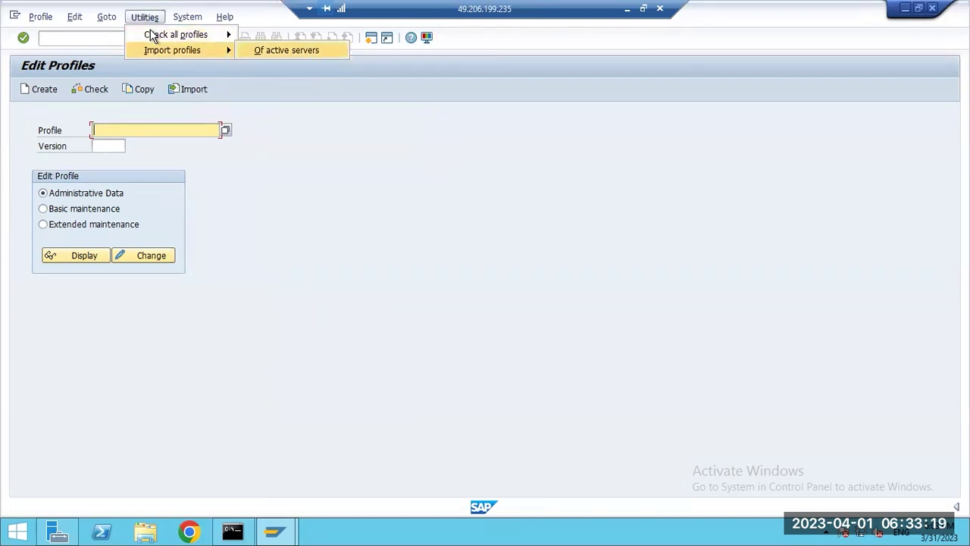
{"action": "left_click", "coordinate": [153, 35]}
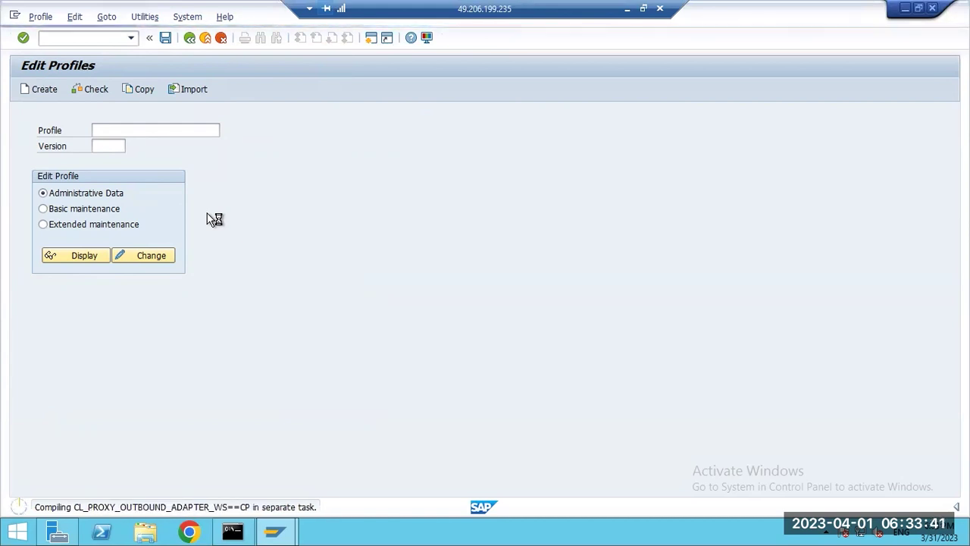
Bring the SAP Logon window forward and search its logon entries.
{"action": "mouse_move", "coordinate": [274, 531]}
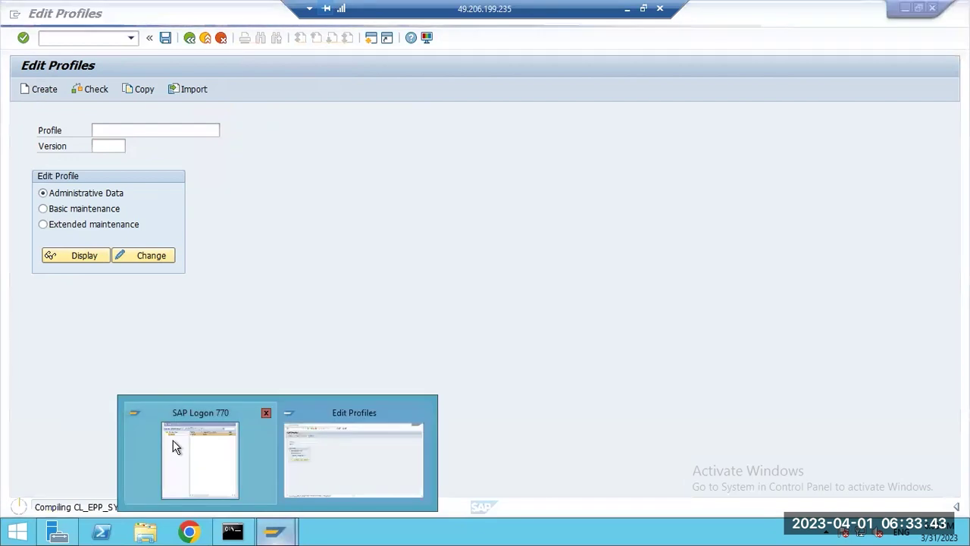
{"action": "left_click", "coordinate": [194, 455]}
{"action": "left_click", "coordinate": [400, 70]}
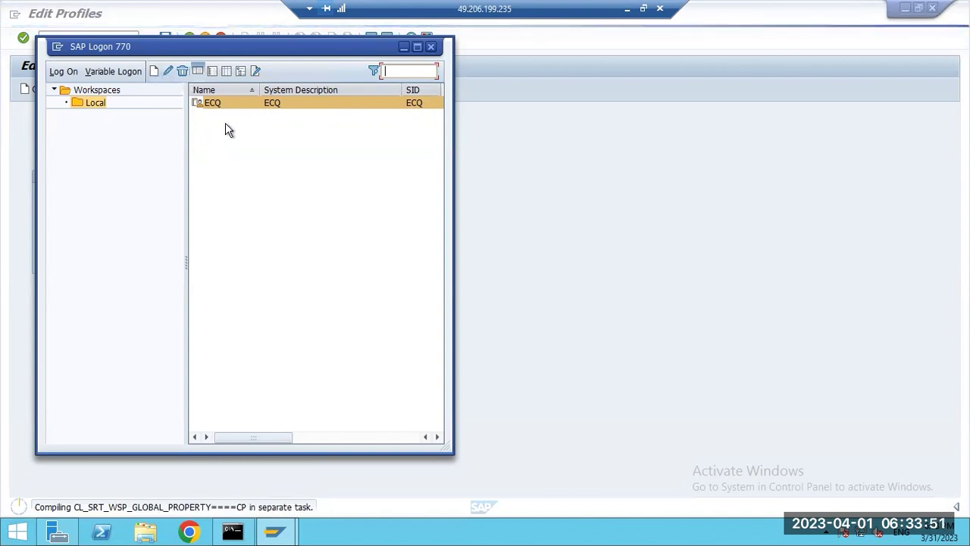
Return to the Edit Profiles screen behind SAP Logon.
{"action": "left_click", "coordinate": [587, 295]}
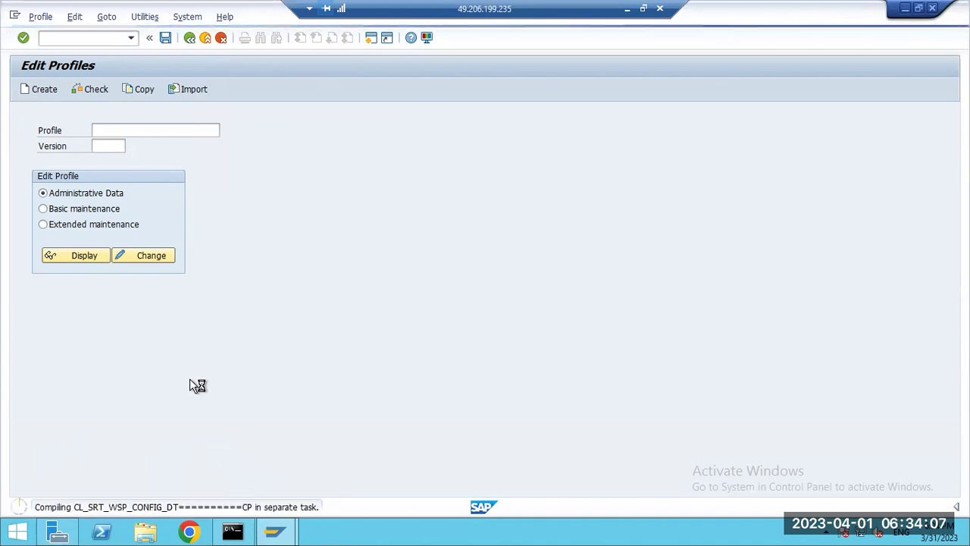
{"action": "left_click", "coordinate": [142, 533]}
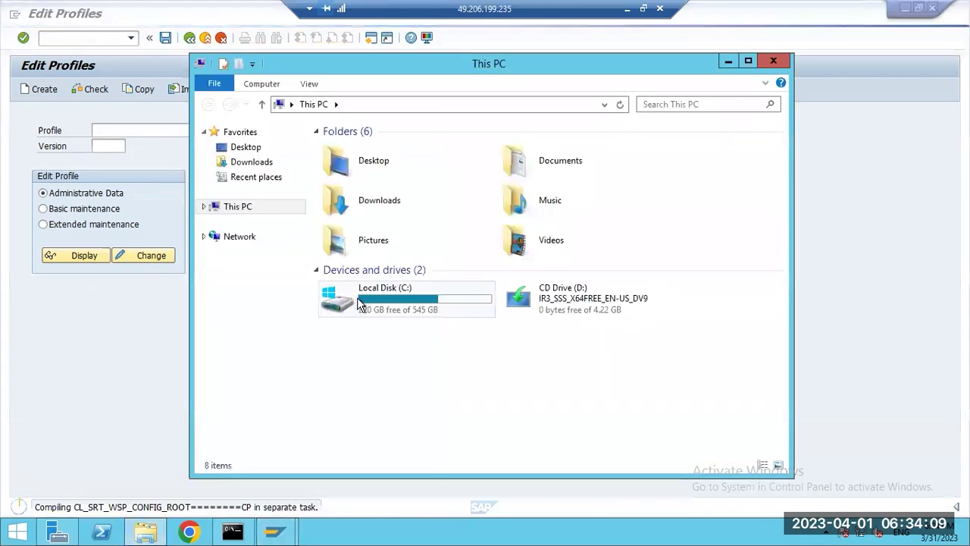
{"action": "double_click", "coordinate": [357, 297]}
{"action": "scroll", "coordinate": [360, 332], "scroll_direction": "down", "scroll_amount": 3}
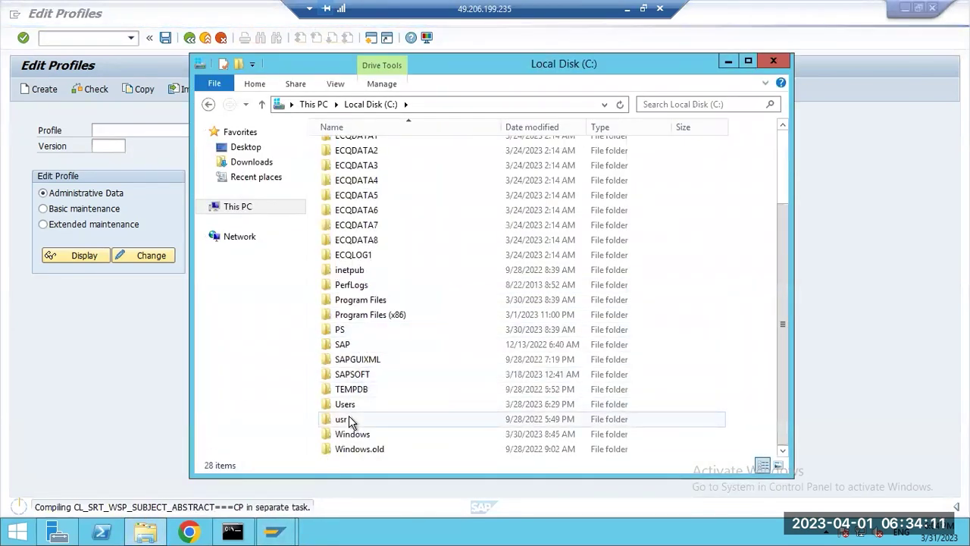
{"action": "double_click", "coordinate": [346, 419]}
{"action": "double_click", "coordinate": [342, 150]}
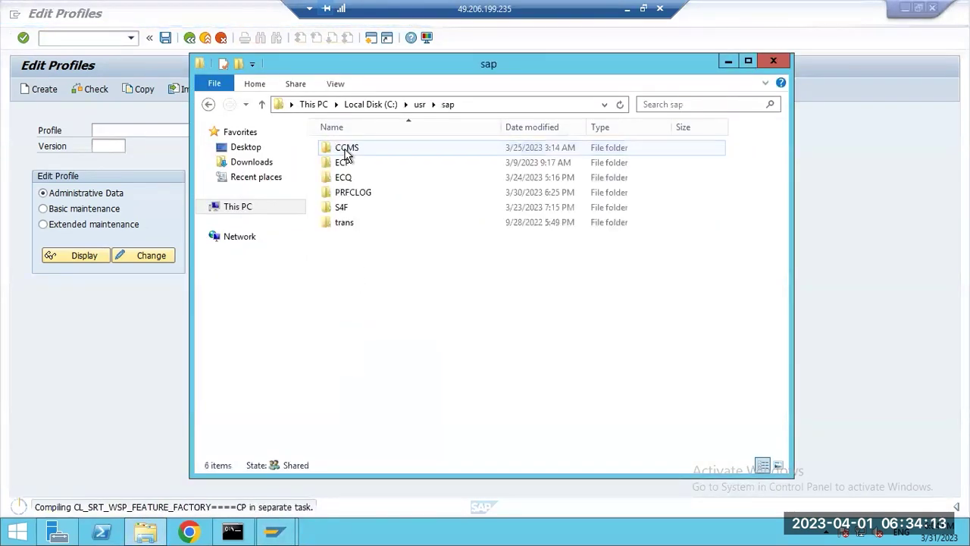
{"action": "double_click", "coordinate": [344, 178]}
{"action": "double_click", "coordinate": [345, 177]}
{"action": "double_click", "coordinate": [353, 192]}
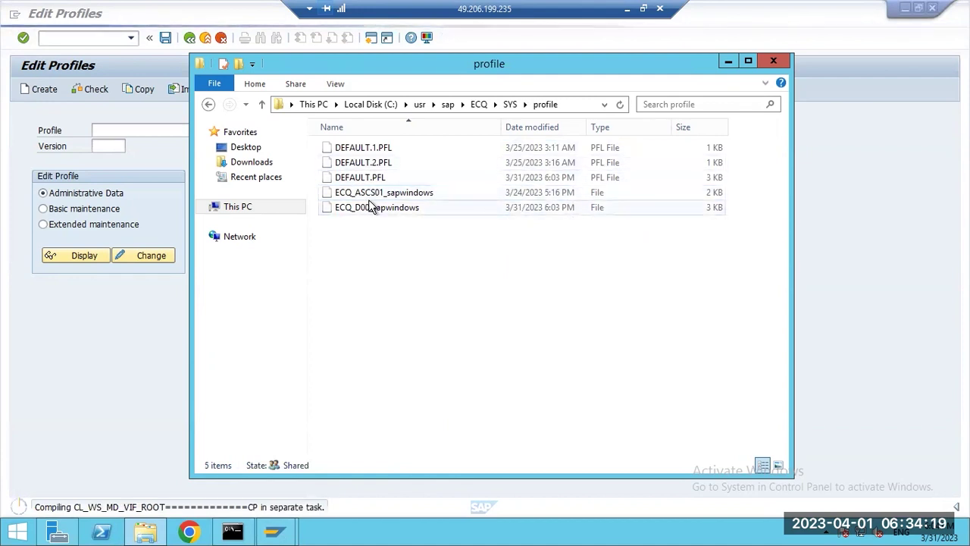
{"action": "left_click", "coordinate": [127, 295]}
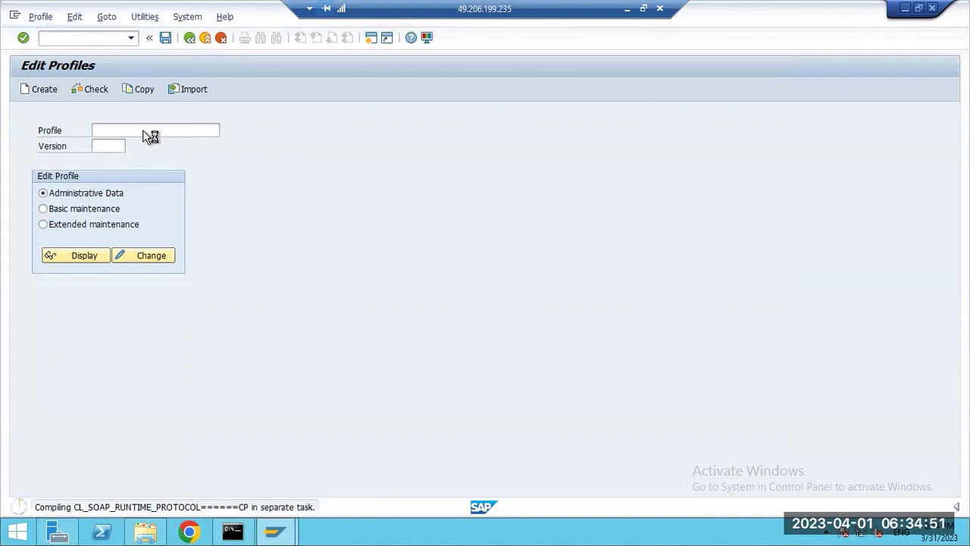
In SAP Logon, start a new connection entry for a user-specified system.
{"action": "mouse_move", "coordinate": [280, 533]}
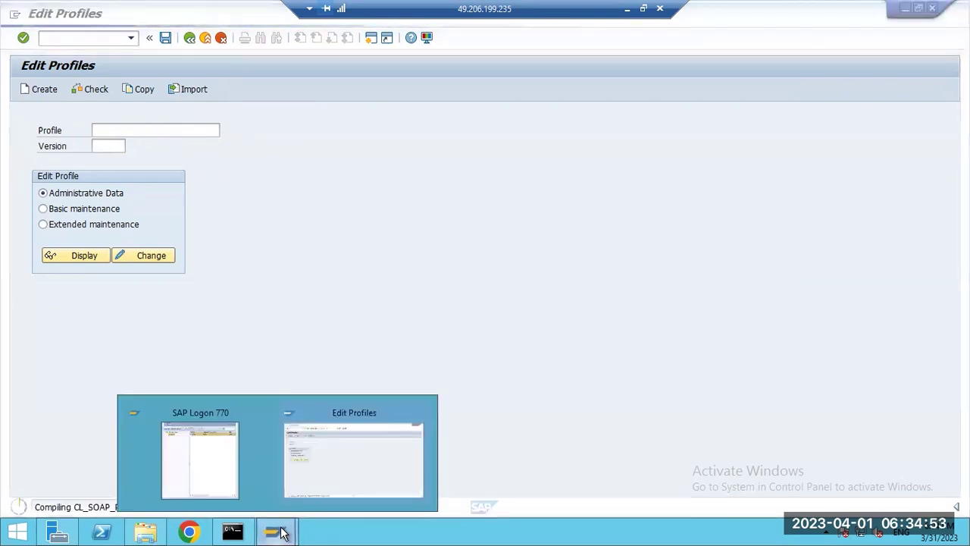
{"action": "left_click", "coordinate": [195, 435]}
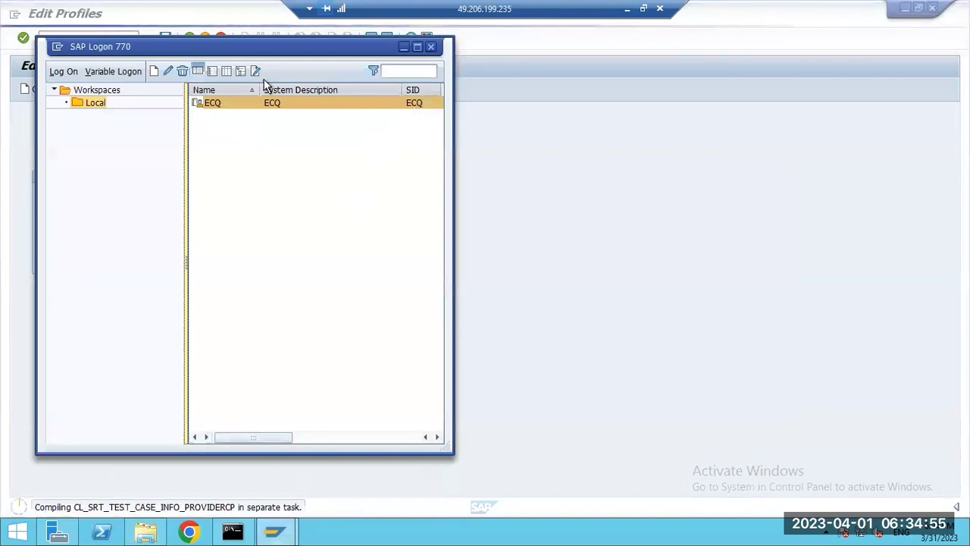
{"action": "left_click", "coordinate": [154, 70]}
{"action": "left_click", "coordinate": [188, 93]}
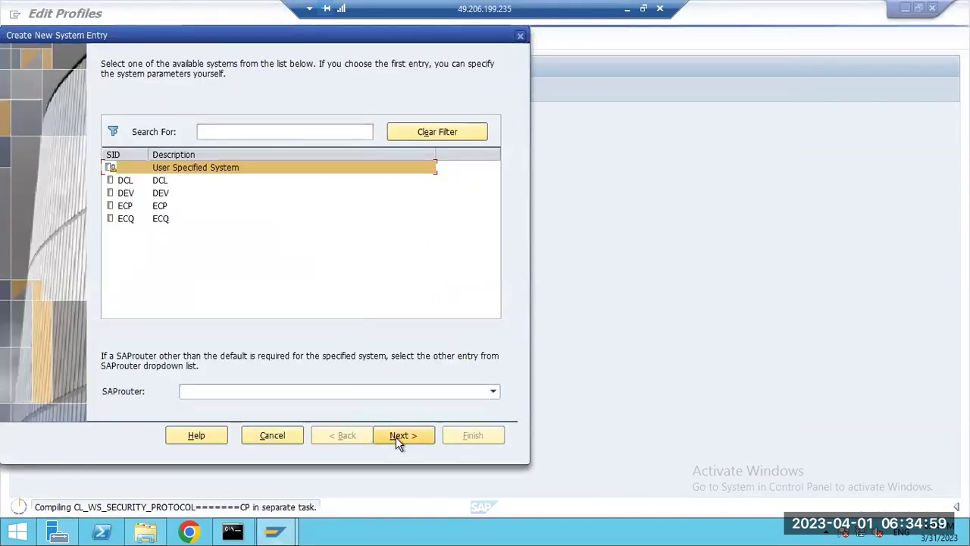
{"action": "left_click", "coordinate": [395, 437]}
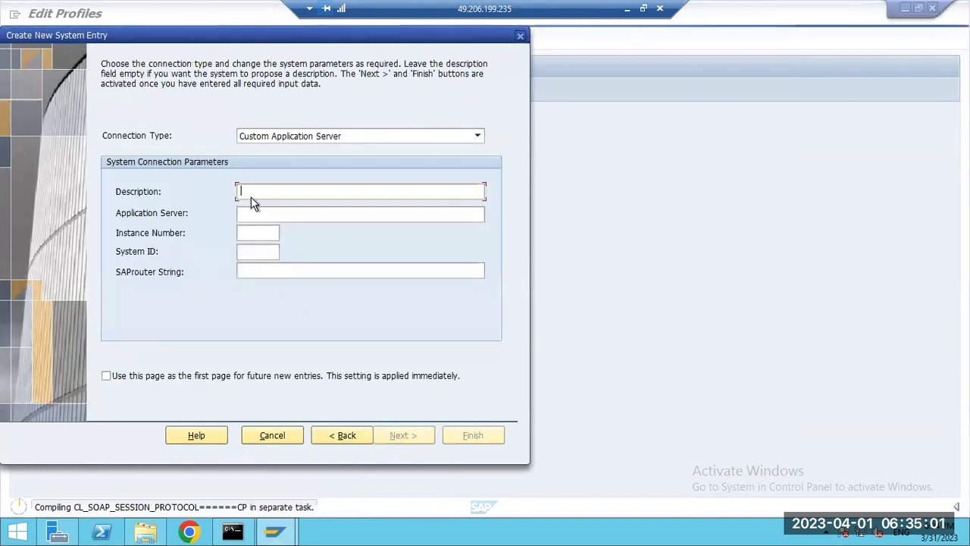
Enter description ECP, application server sapwindows, instance 11, system ID ECP, and finish.
{"action": "type", "text": "ECP"}
{"action": "key", "text": "Tab"}
{"action": "key", "text": "Tab"}
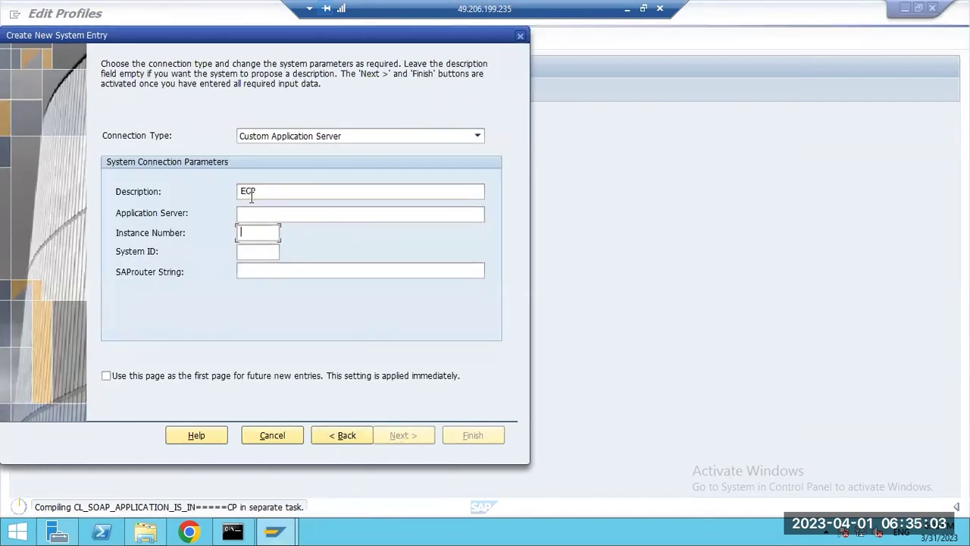
{"action": "left_click", "coordinate": [245, 212]}
{"action": "type", "text": "s"}
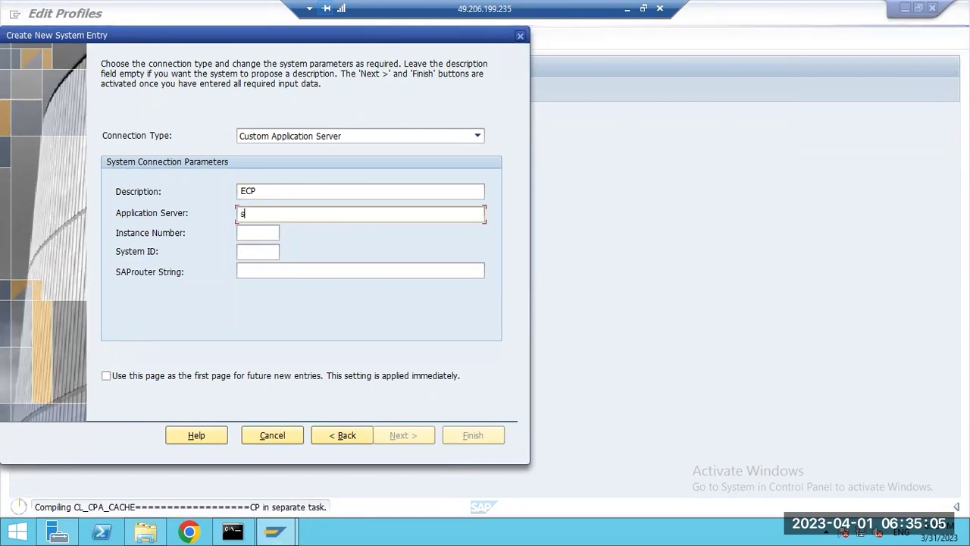
{"action": "type", "text": "apwindows"}
{"action": "key", "text": "Tab"}
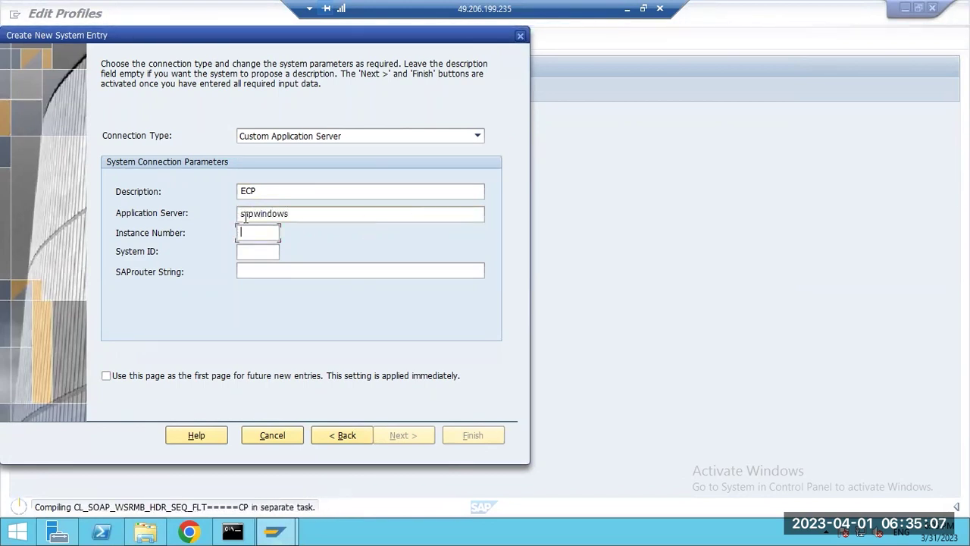
{"action": "type", "text": "11"}
{"action": "key", "text": "Tab"}
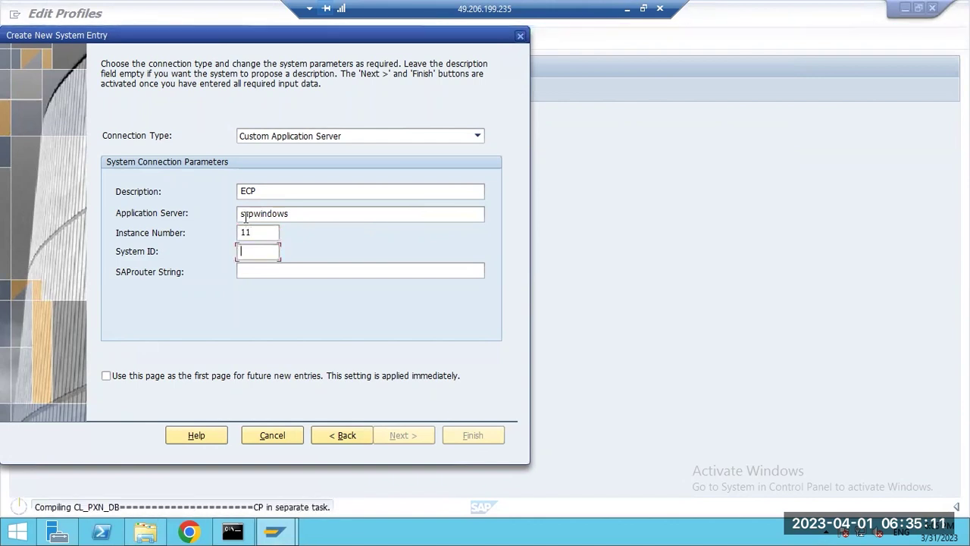
{"action": "type", "text": "ECP"}
{"action": "key", "text": "Return"}
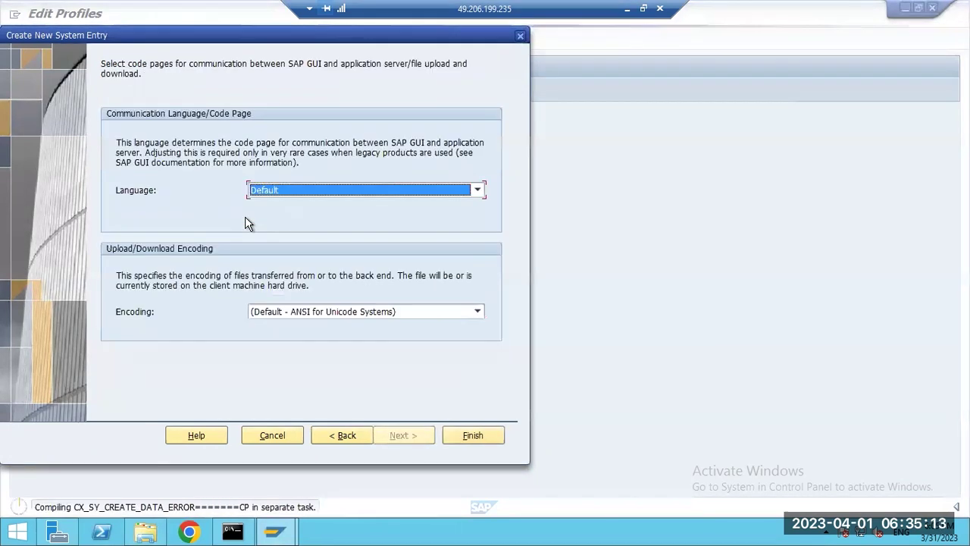
{"action": "key", "text": "Return"}
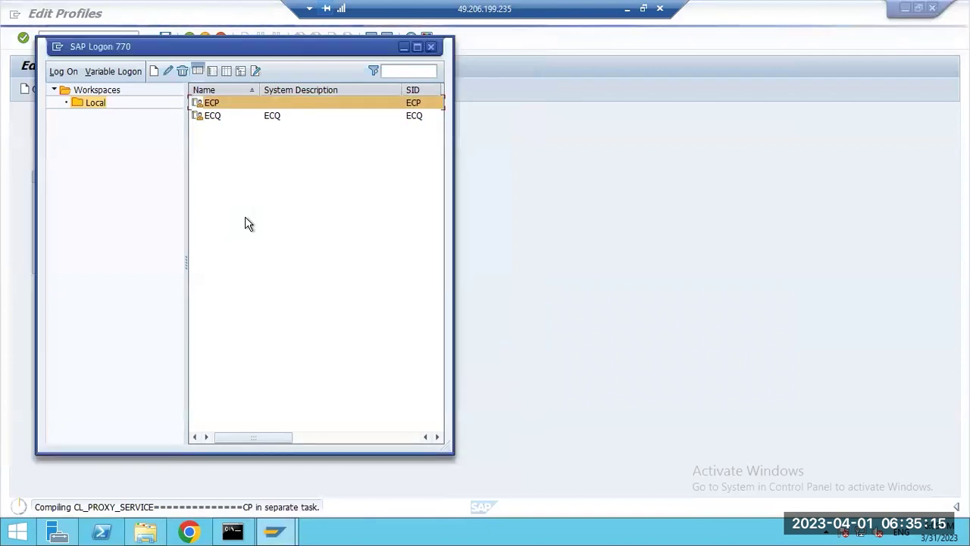
Log on to the ECP system in client 100 with the user name and password.
{"action": "key", "text": "Return"}
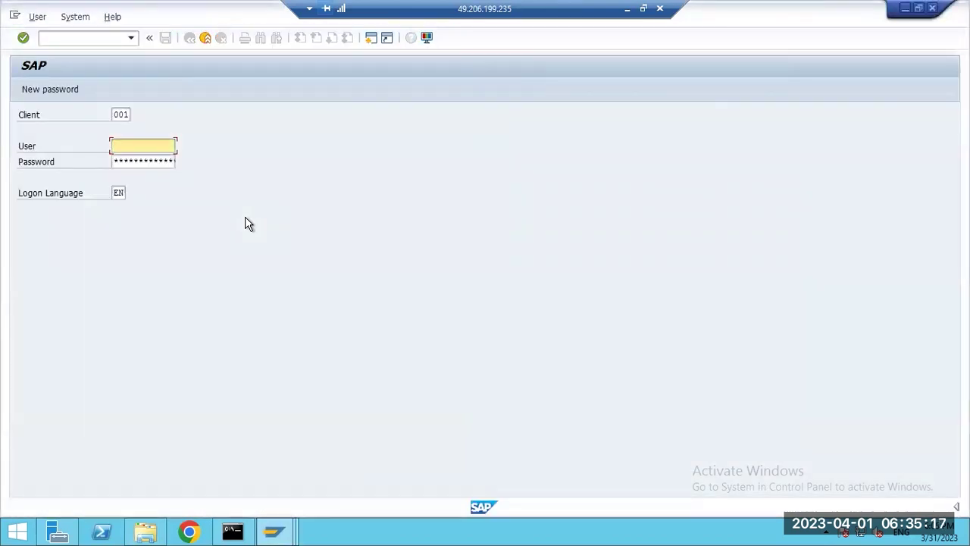
{"action": "key", "text": "shift+Tab"}
{"action": "type", "text": "100"}
{"action": "key", "text": "Tab"}
{"action": "type", "text": "basia"}
{"action": "key", "text": "Tab"}
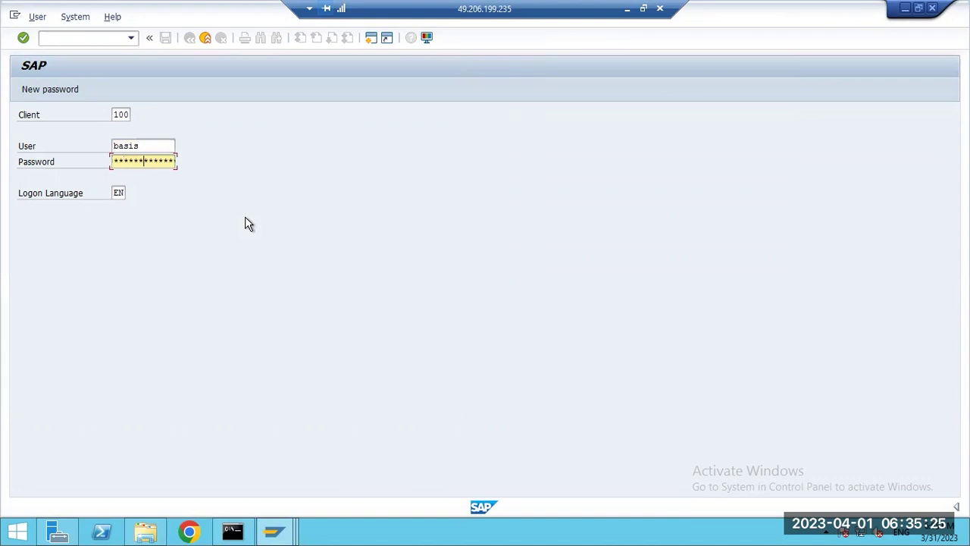
{"action": "key", "text": "Return"}
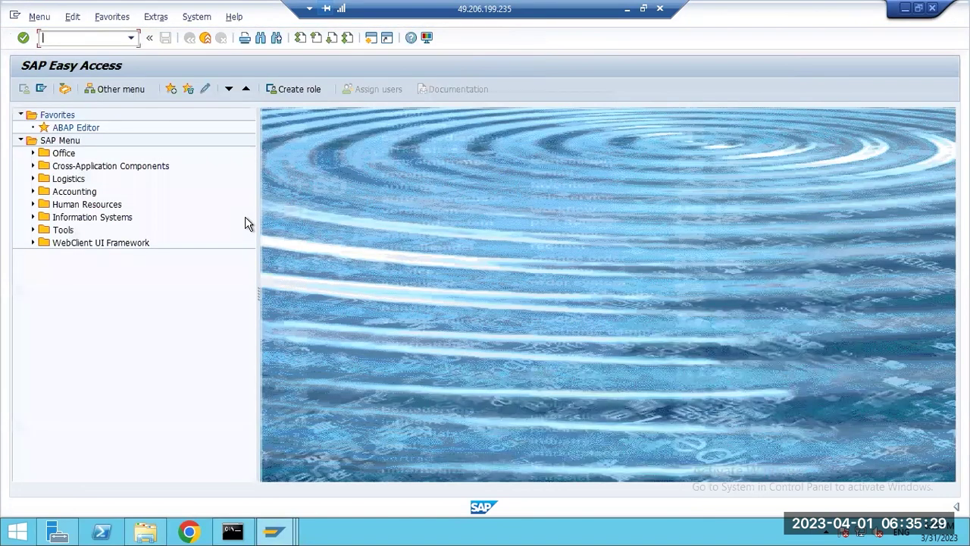
Run RZ04, dismiss the operation mode notice, and go back to Easy Access.
{"action": "type", "text": "rz04"}
{"action": "key", "text": "Return"}
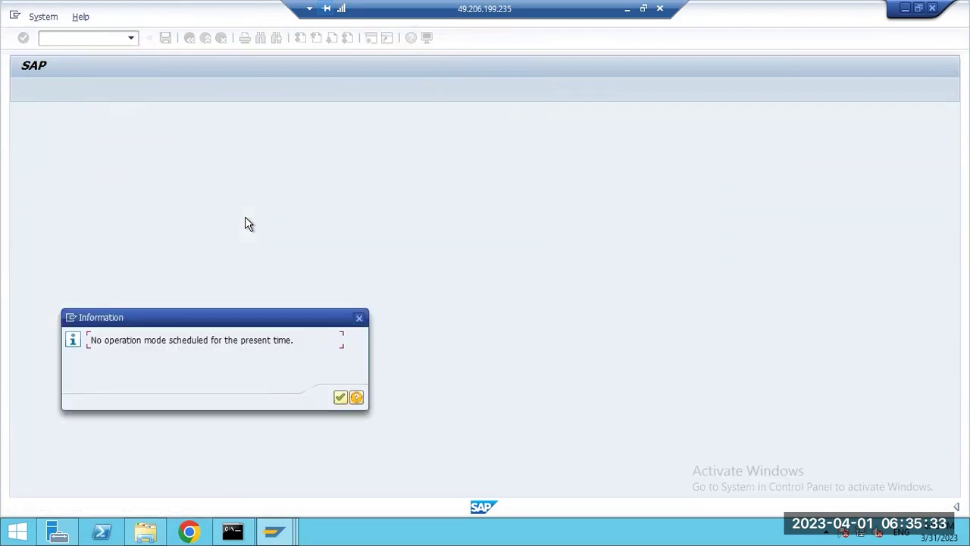
{"action": "key", "text": "Return"}
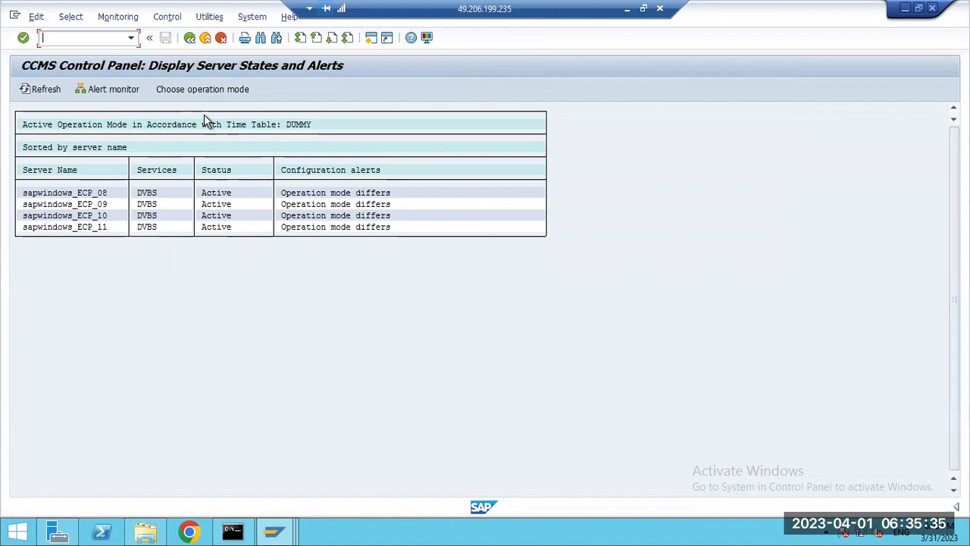
{"action": "left_click", "coordinate": [189, 37]}
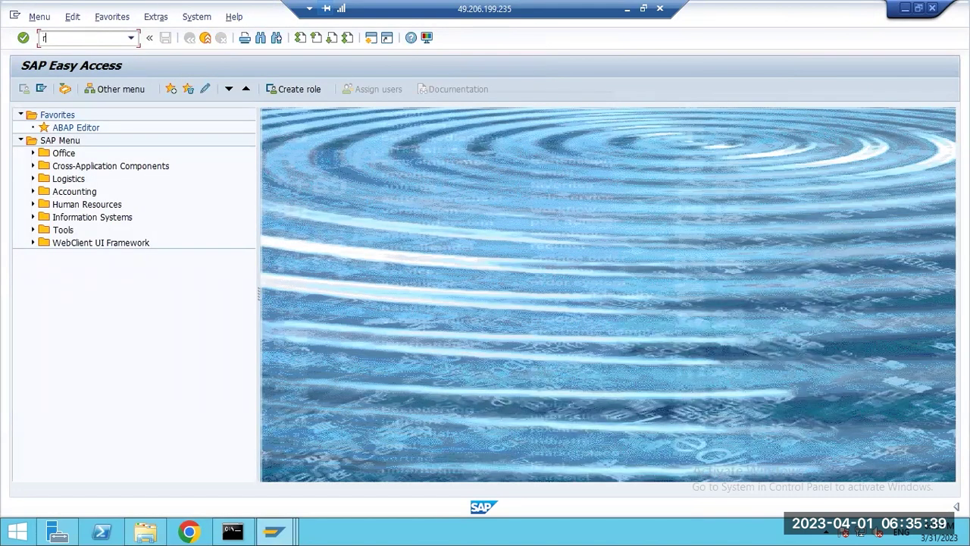
In RZ04, create a new instance with profile ECP_D11_SAPWINDOWS and host sapwindows.
{"action": "type", "text": "rz04"}
{"action": "key", "text": "Return"}
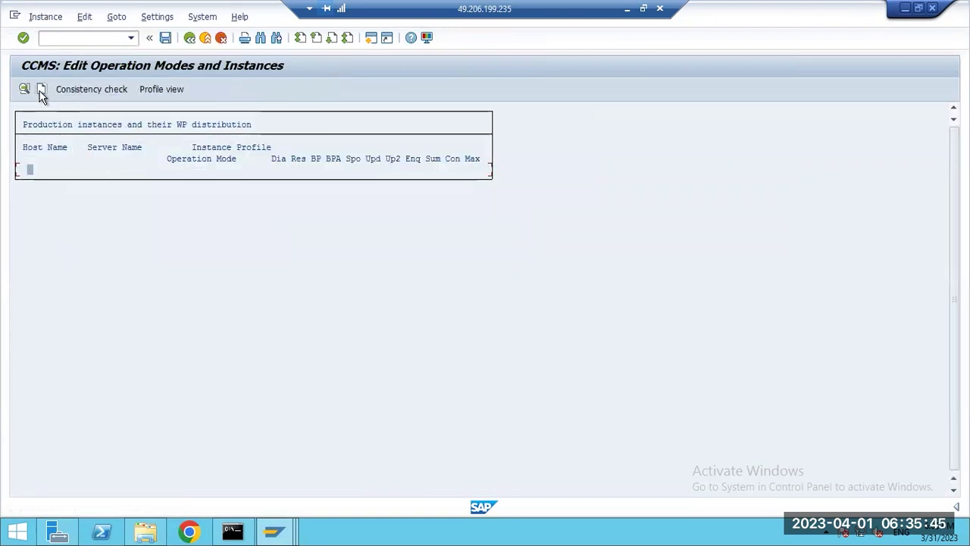
{"action": "left_click", "coordinate": [41, 90]}
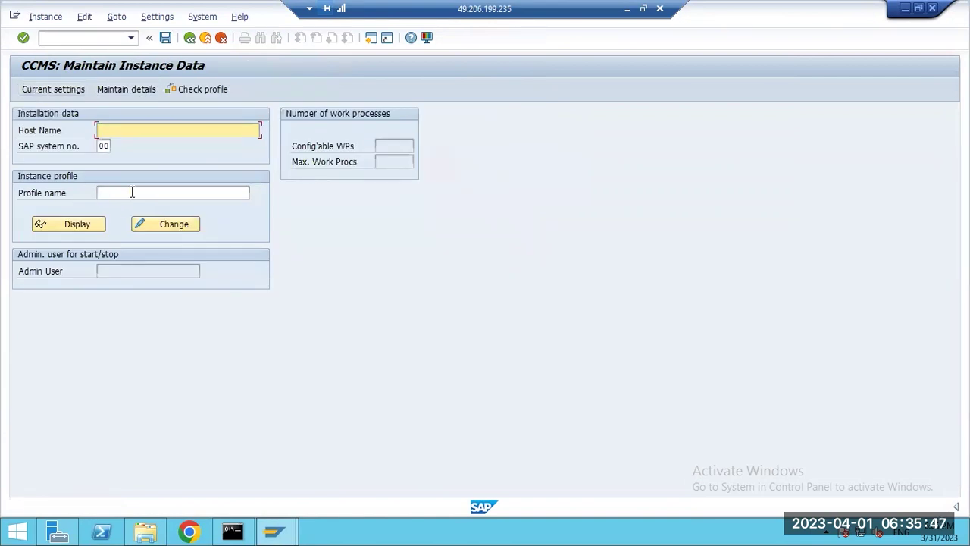
{"action": "left_click", "coordinate": [216, 193]}
{"action": "left_click", "coordinate": [257, 192]}
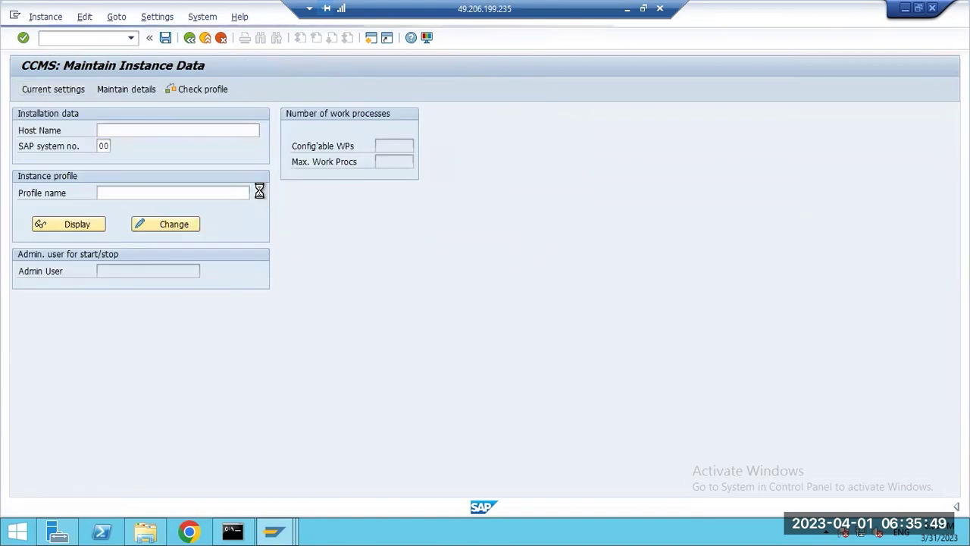
{"action": "double_click", "coordinate": [71, 137]}
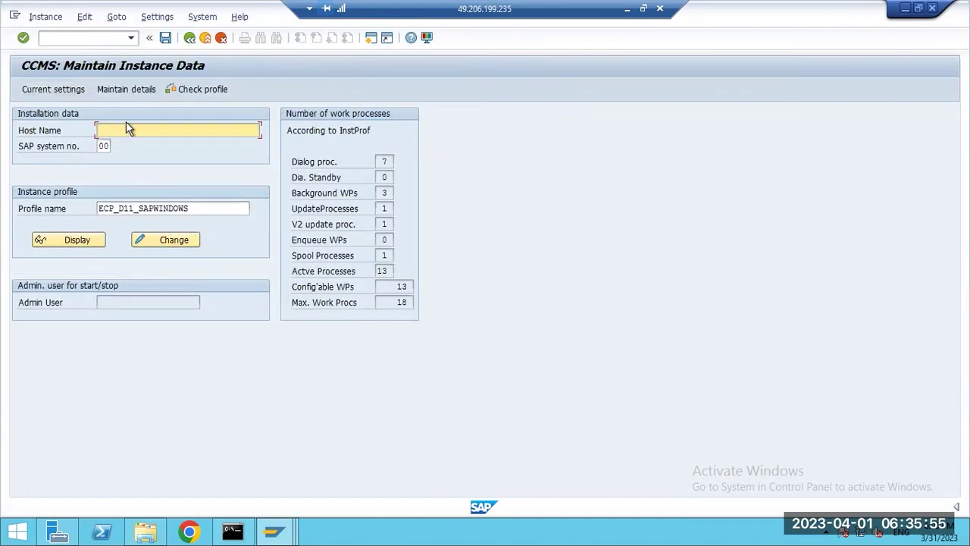
{"action": "type", "text": "sapwi"}
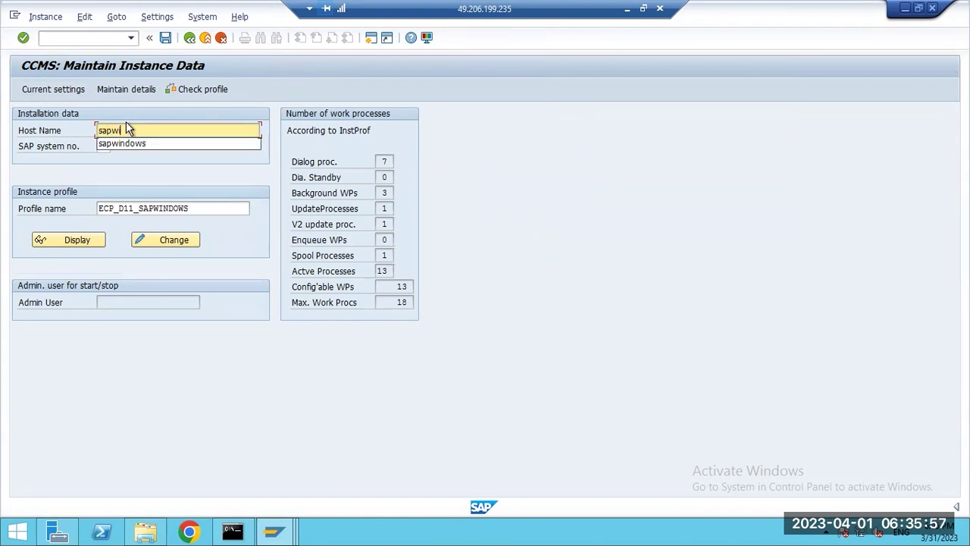
{"action": "type", "text": "ndows"}
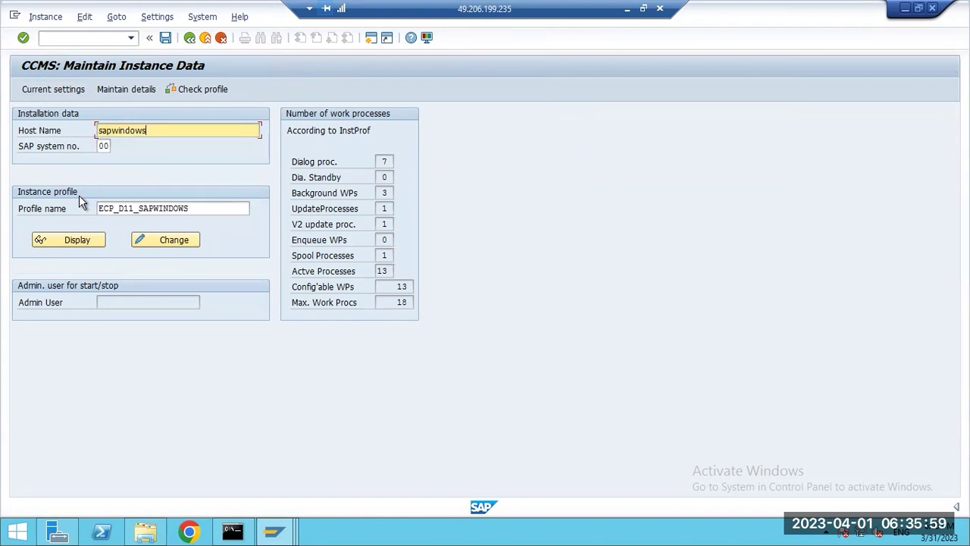
{"action": "key", "text": "Return"}
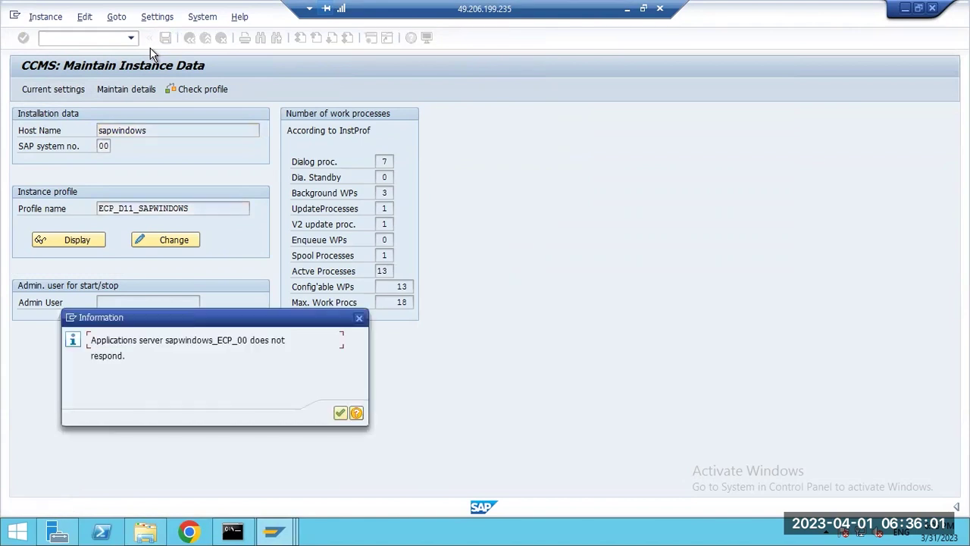
Acknowledge the server-not-responding notice and change the Remote Logon user to DDIC.
{"action": "left_click", "coordinate": [339, 413]}
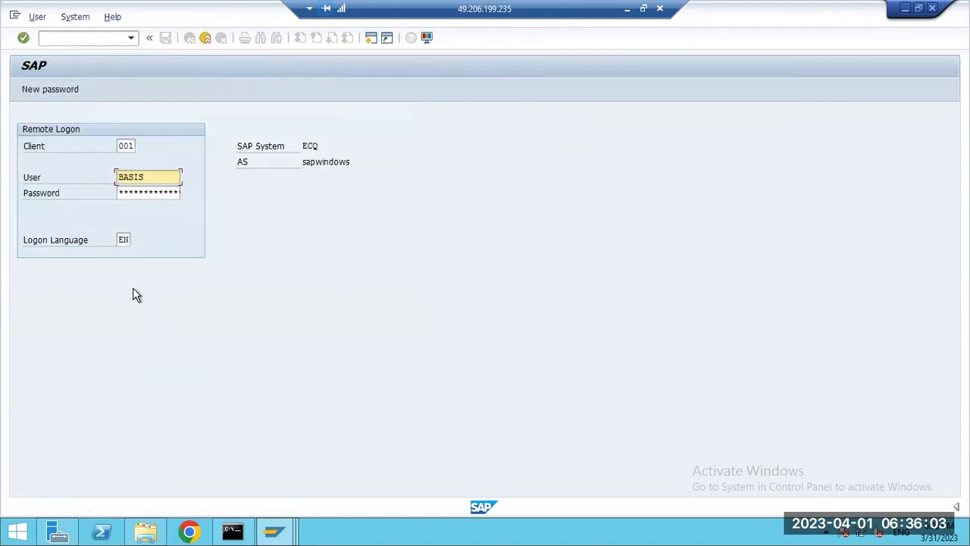
{"action": "double_click", "coordinate": [156, 178]}
{"action": "type", "text": "ddic"}
{"action": "key", "text": "Tab"}
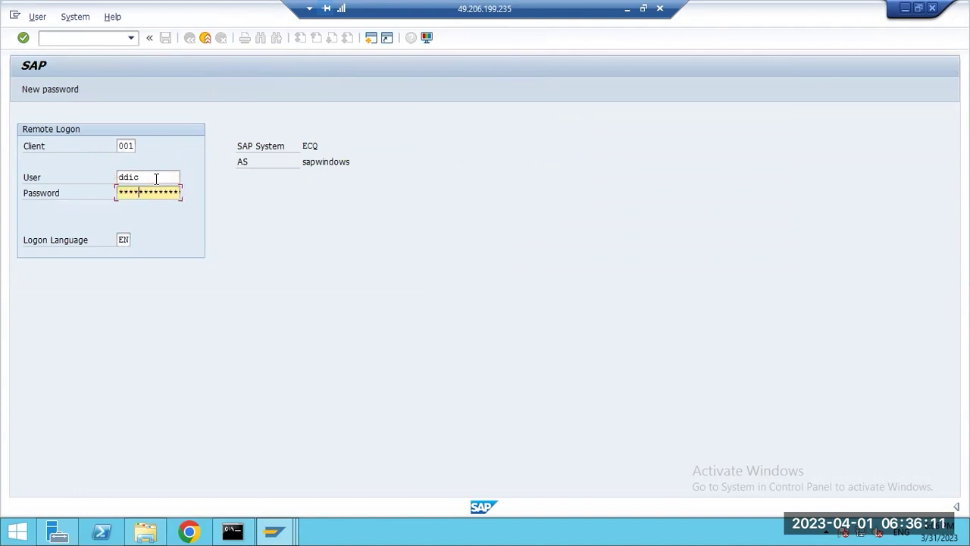
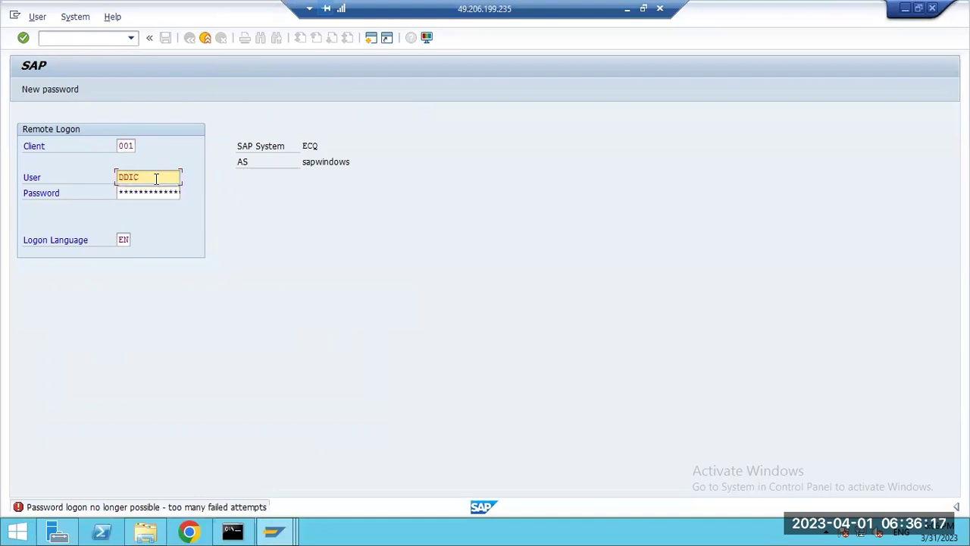
Replace DDIC with user SAP* on the ECQ client 001 logon screen and enter its password.
{"action": "type", "text": "sap"}
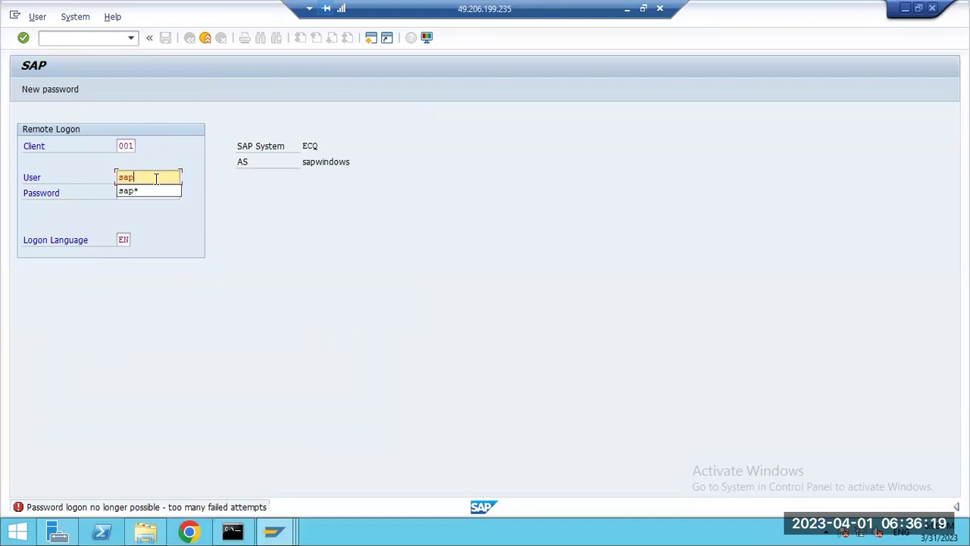
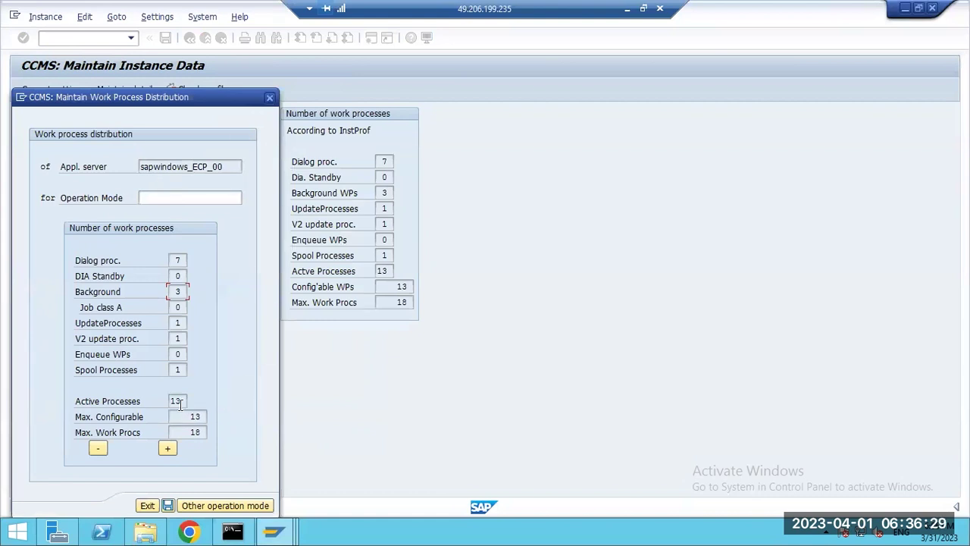
Select the Day operation mode for work process distribution.
{"action": "left_click", "coordinate": [173, 196]}
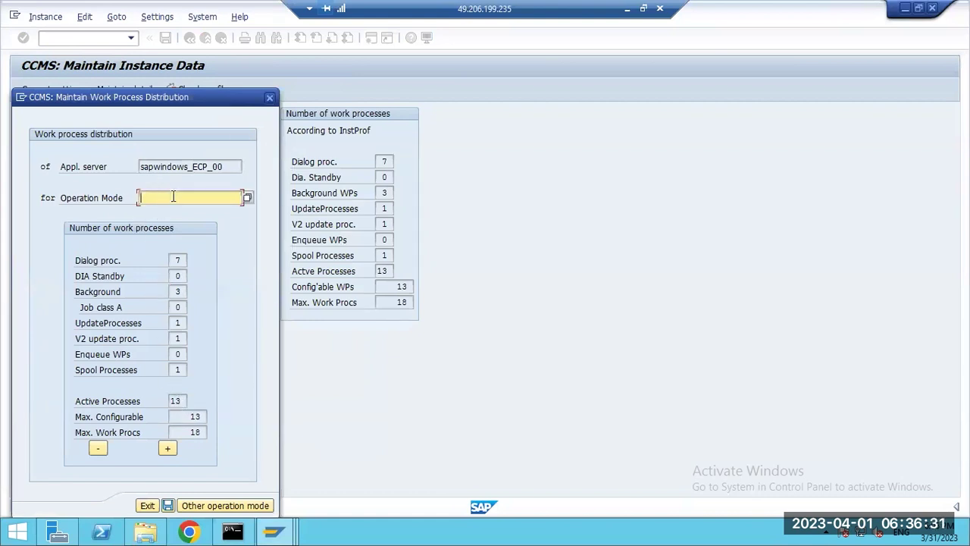
{"action": "left_click", "coordinate": [247, 198]}
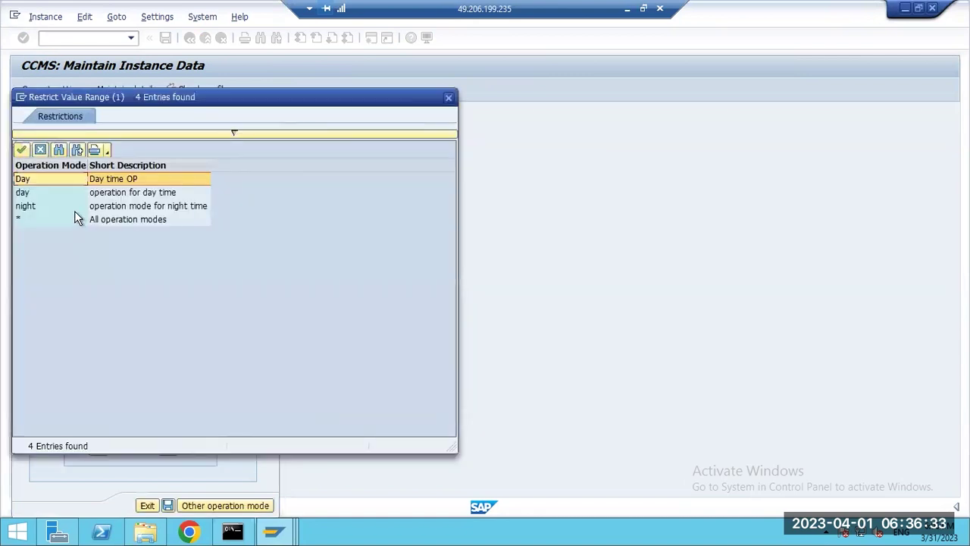
{"action": "double_click", "coordinate": [42, 180]}
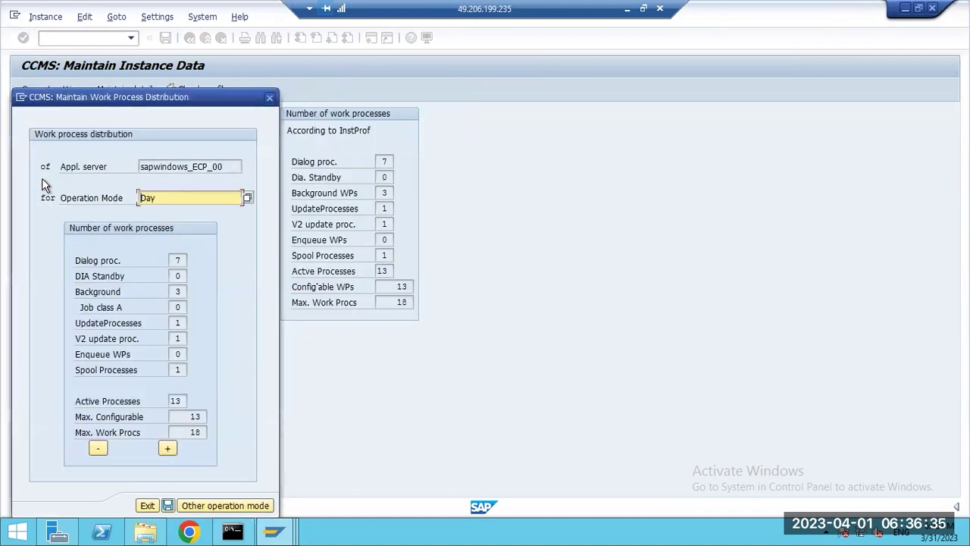
Raise Day's dialog work processes to 8, keeping 2 background, and save the distribution.
{"action": "left_click", "coordinate": [176, 260]}
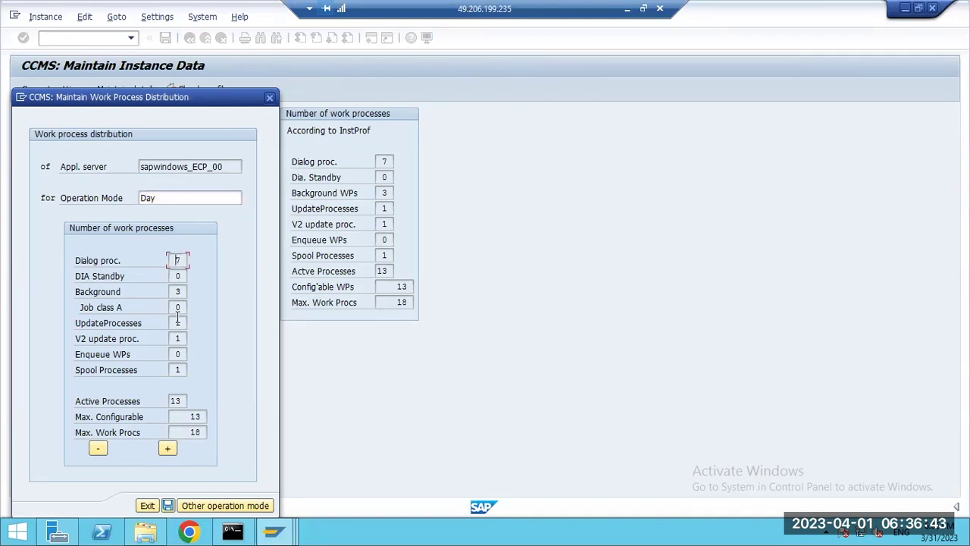
{"action": "left_click", "coordinate": [175, 293]}
{"action": "left_click", "coordinate": [175, 261]}
{"action": "left_click", "coordinate": [168, 448]}
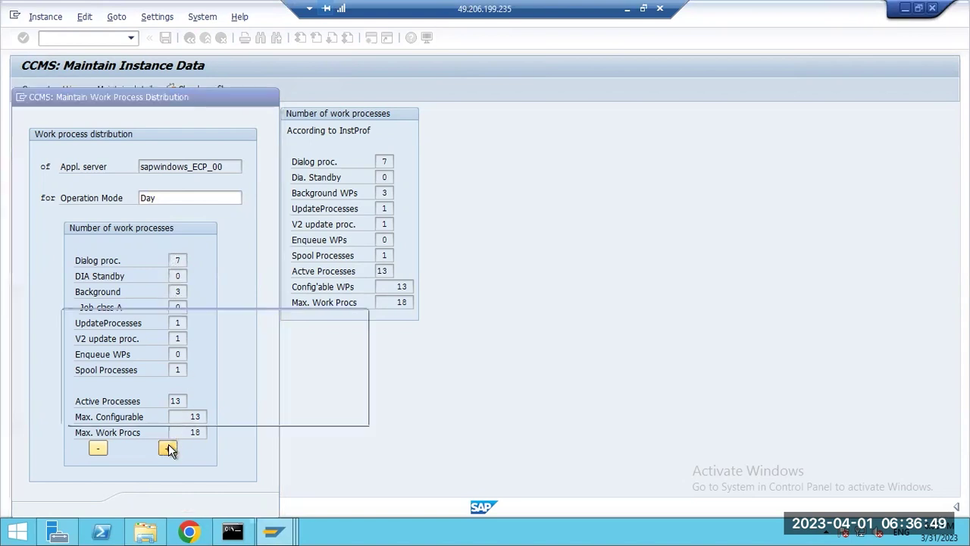
{"action": "left_click", "coordinate": [339, 416]}
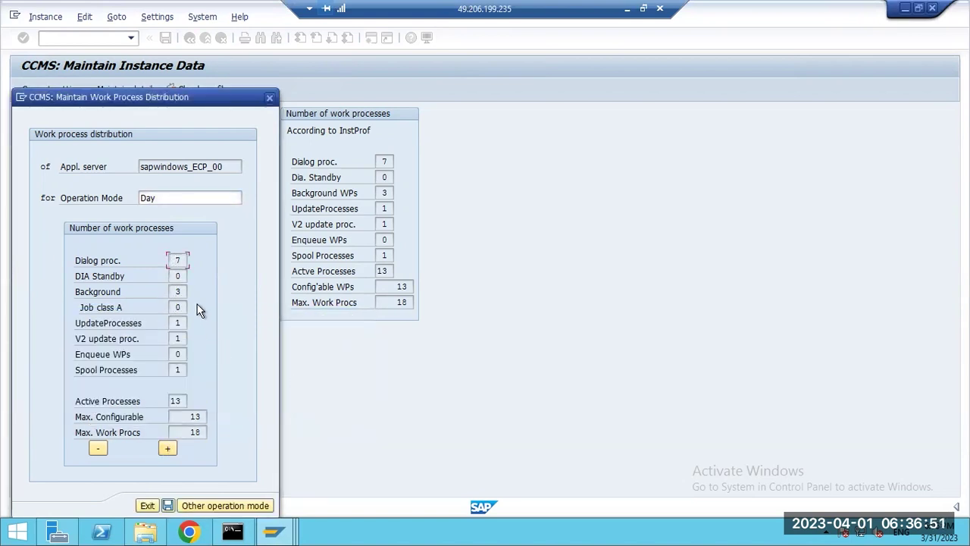
{"action": "left_click", "coordinate": [178, 293]}
{"action": "left_click", "coordinate": [182, 266]}
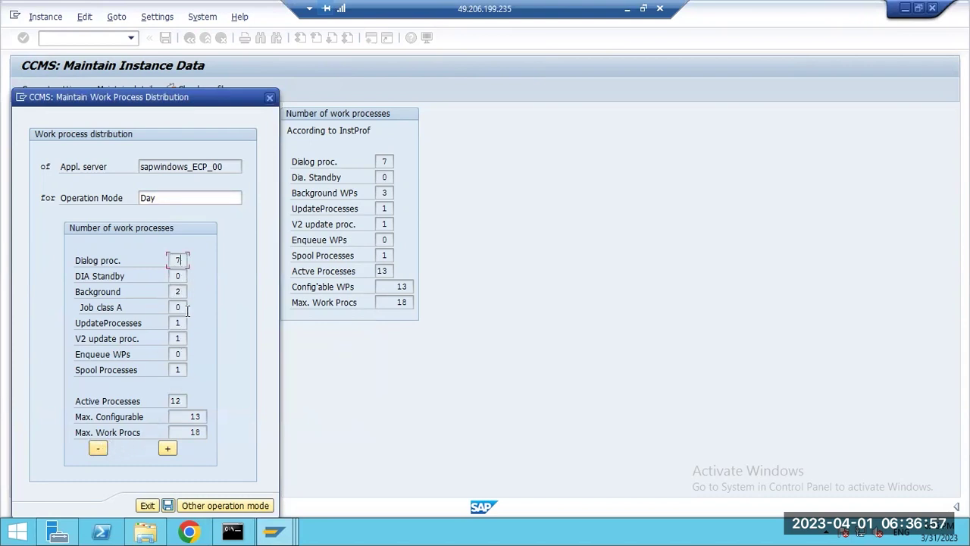
{"action": "left_click", "coordinate": [168, 449]}
{"action": "left_click", "coordinate": [168, 503]}
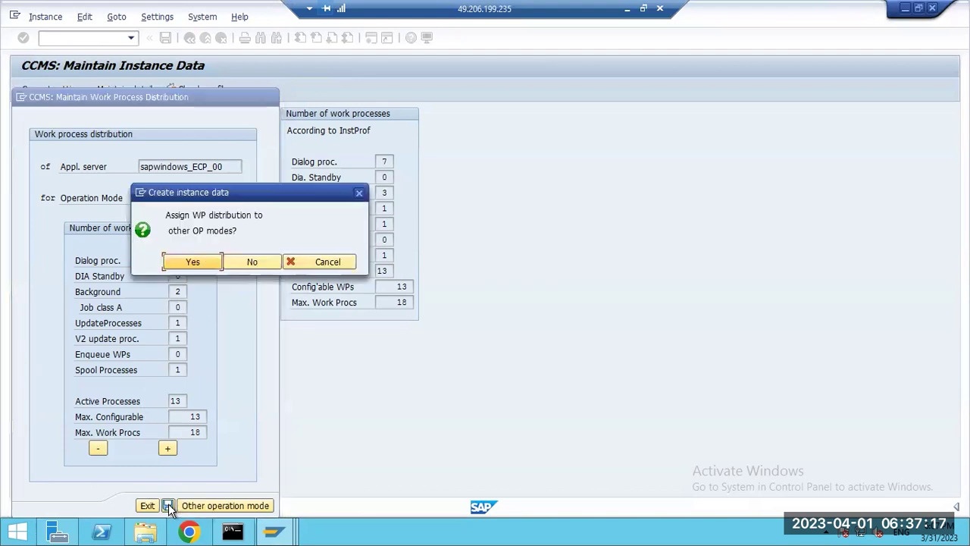
Accept assigning the distribution to other modes and select the night operation mode.
{"action": "left_click", "coordinate": [192, 261]}
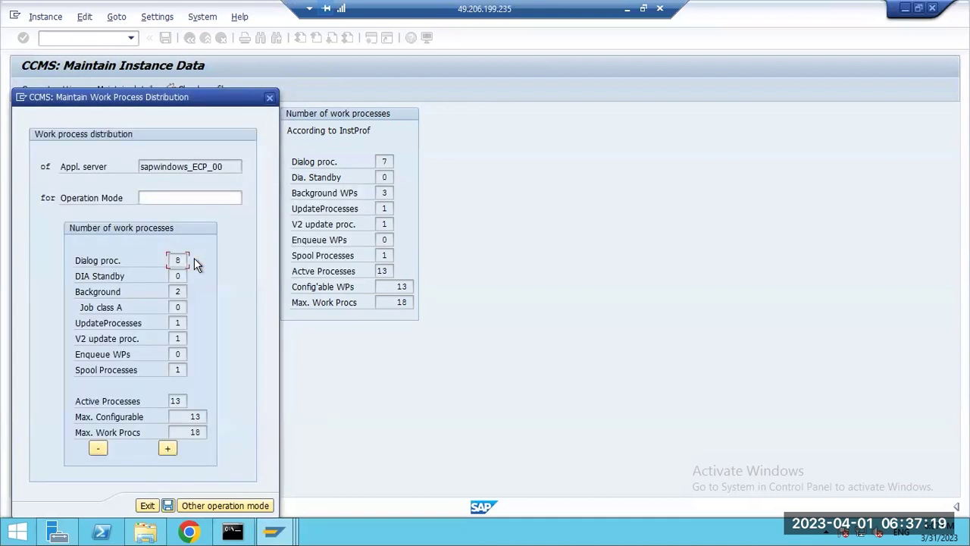
{"action": "left_click", "coordinate": [159, 197]}
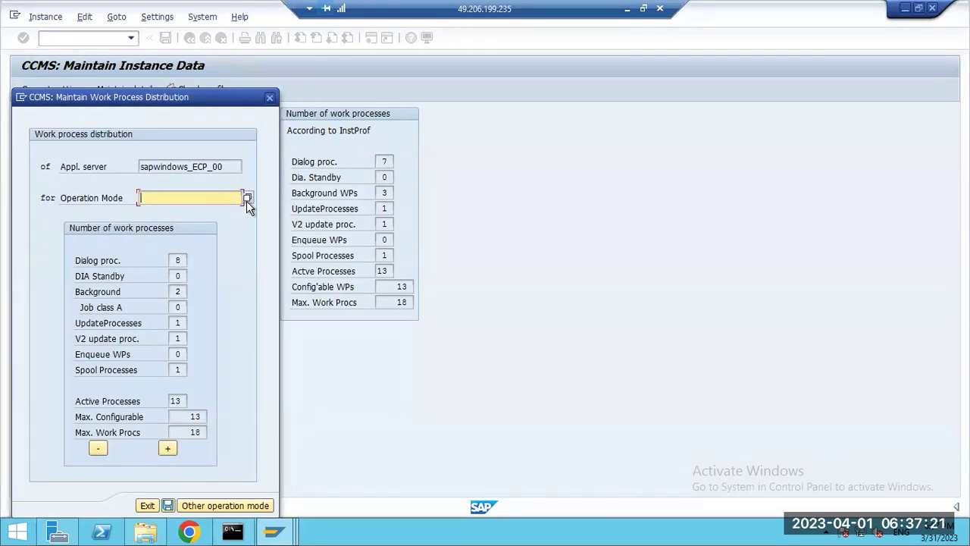
{"action": "left_click", "coordinate": [239, 200]}
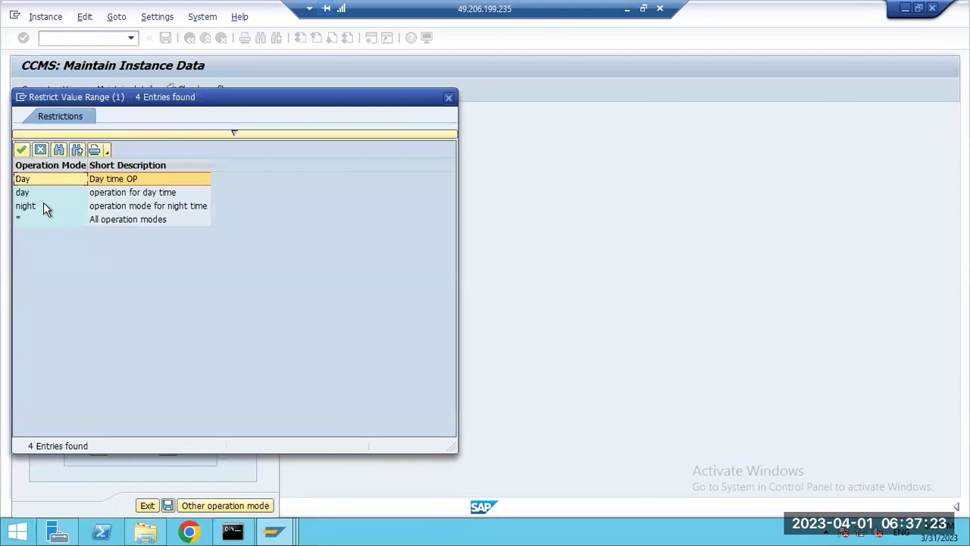
{"action": "double_click", "coordinate": [43, 205]}
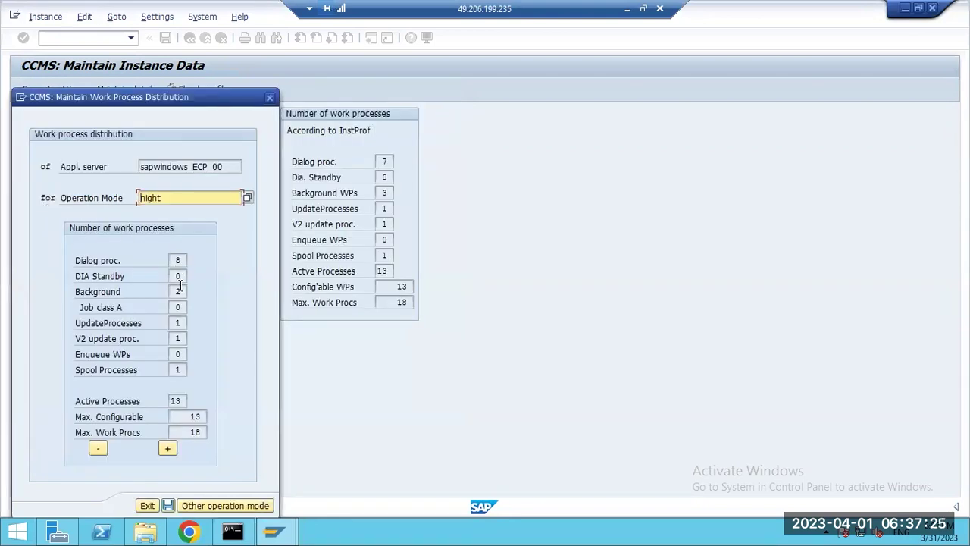
{"action": "key", "text": "Tab"}
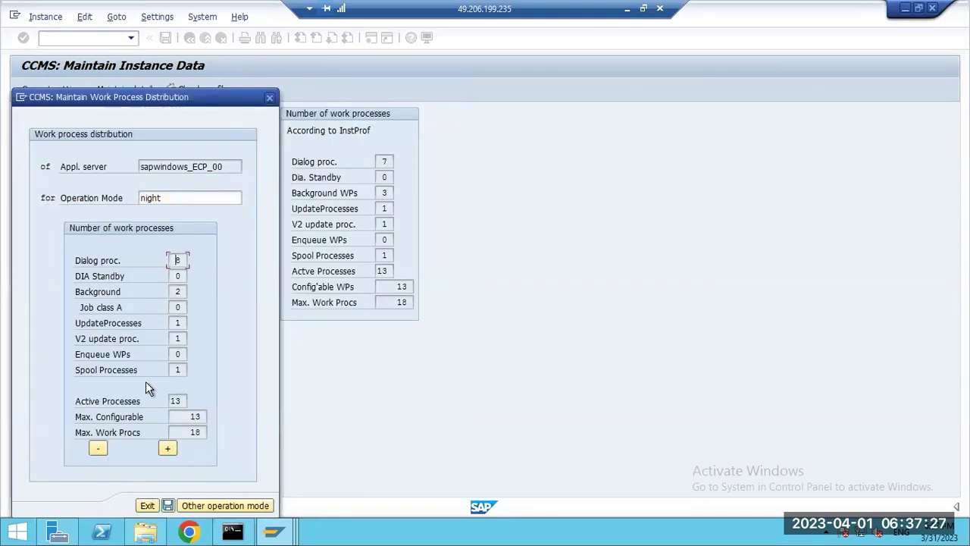
Give night 3 dialog and 7 background work processes, save, and decline other modes.
{"action": "left_click", "coordinate": [97, 450]}
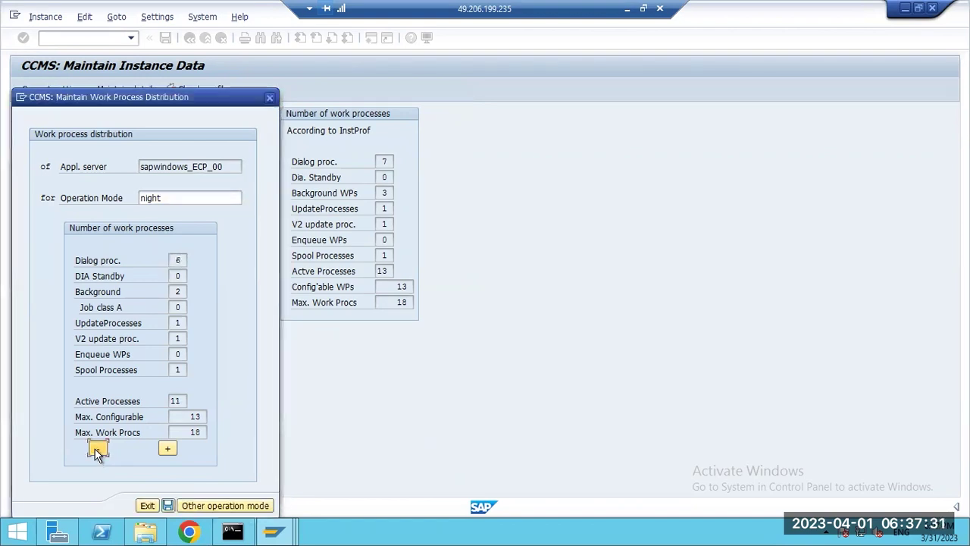
{"action": "left_click", "coordinate": [97, 450]}
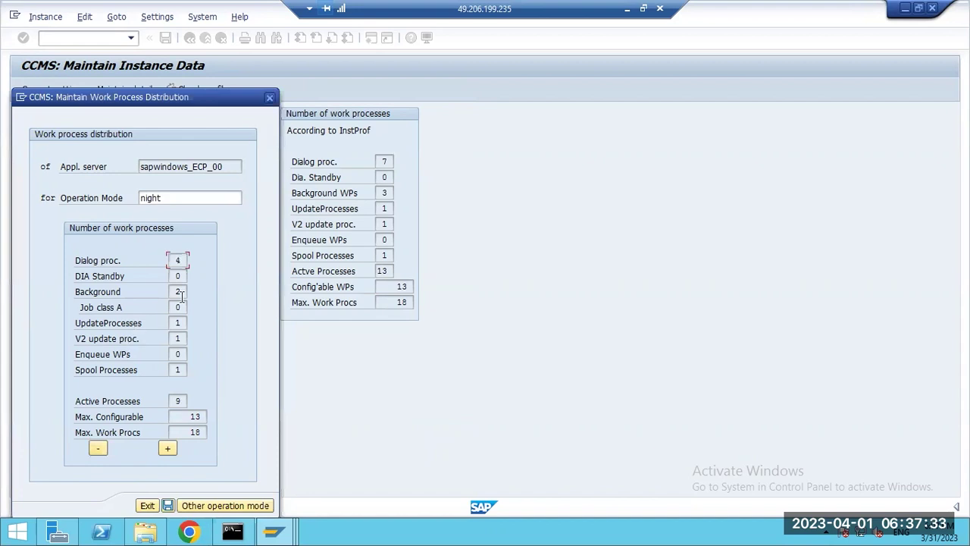
{"action": "left_click", "coordinate": [168, 449]}
{"action": "left_click", "coordinate": [168, 448]}
{"action": "left_click", "coordinate": [167, 449]}
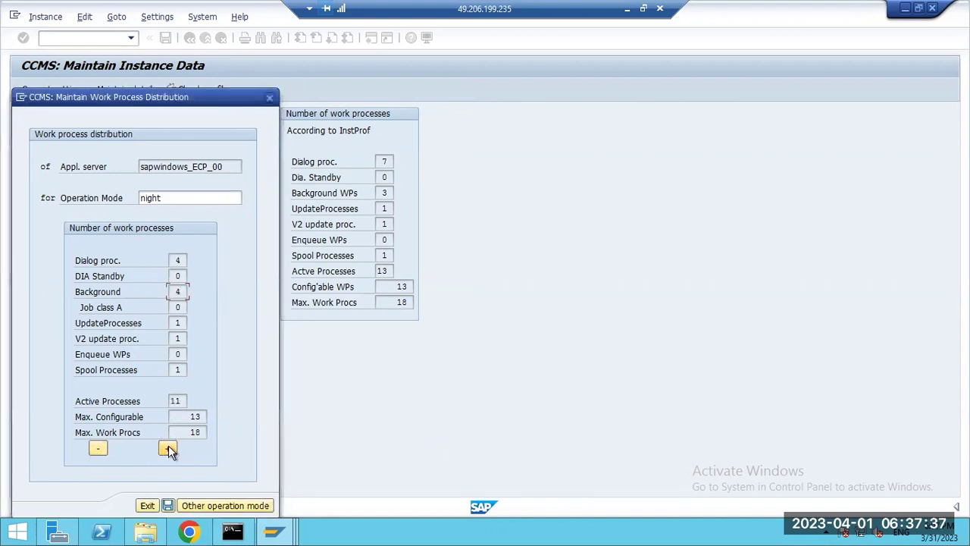
{"action": "left_click", "coordinate": [168, 449]}
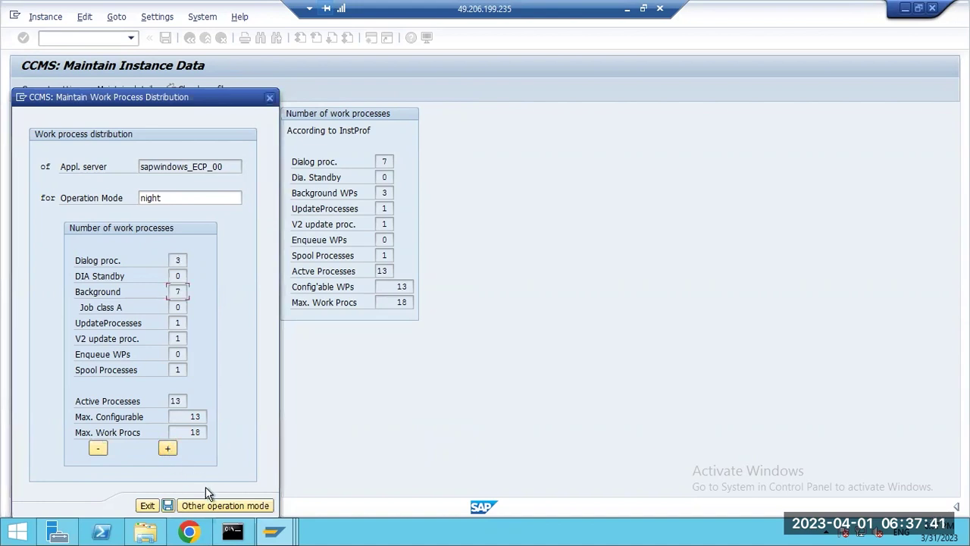
{"action": "left_click", "coordinate": [168, 506]}
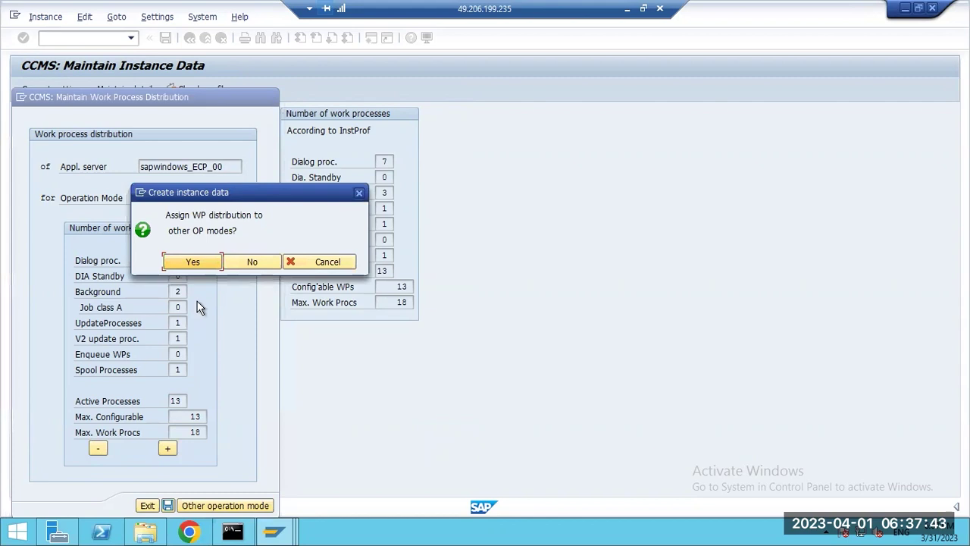
{"action": "left_click", "coordinate": [250, 263]}
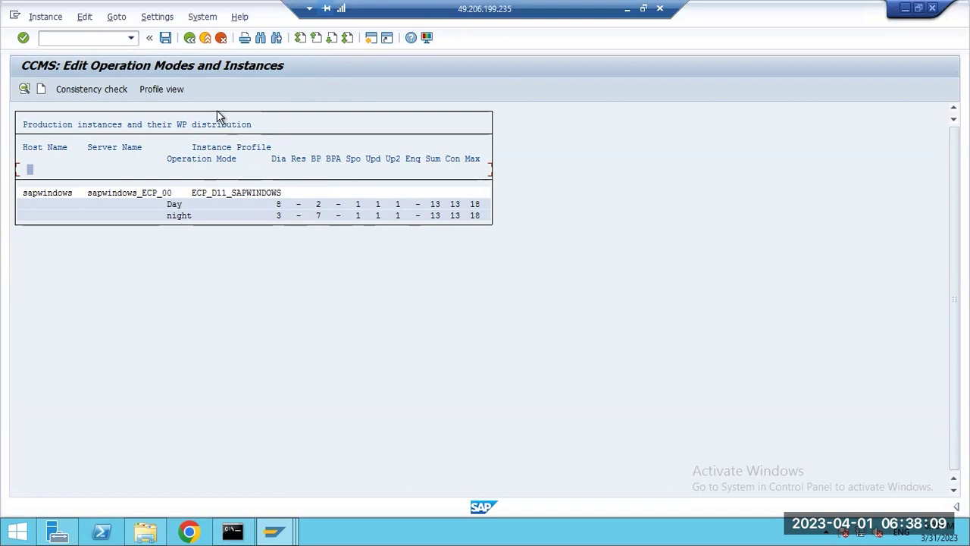
Save the production instance data and return to SAP Easy Access.
{"action": "key", "text": "ctrl+s"}
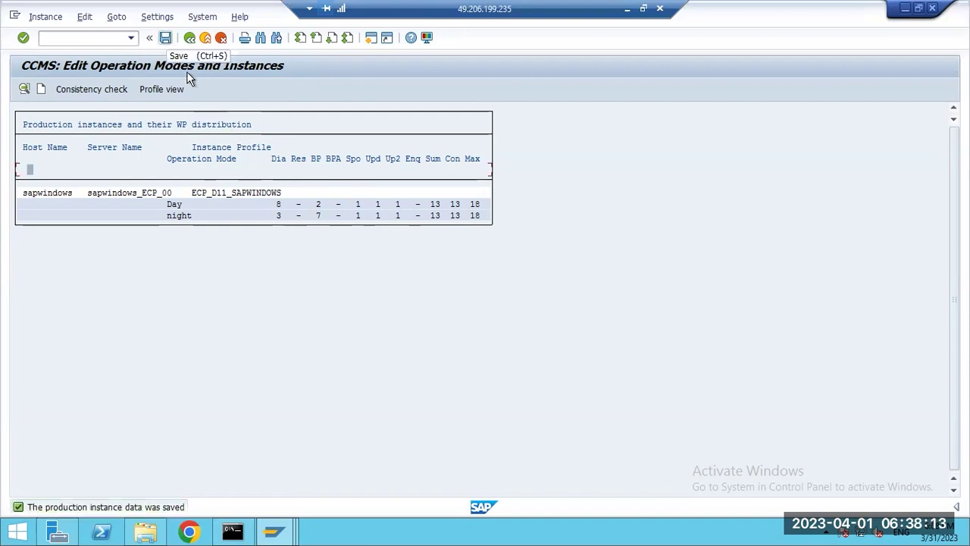
{"action": "key", "text": "F3"}
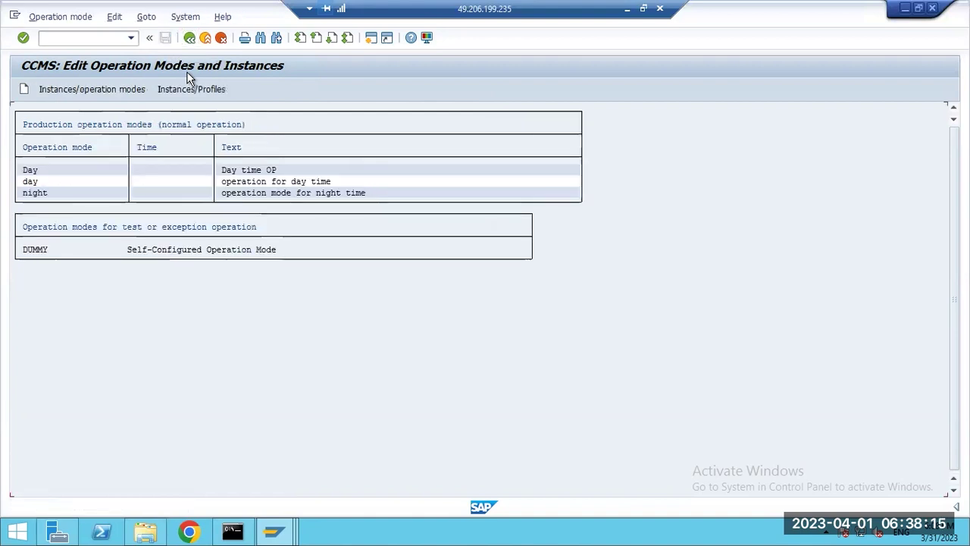
{"action": "key", "text": "F3"}
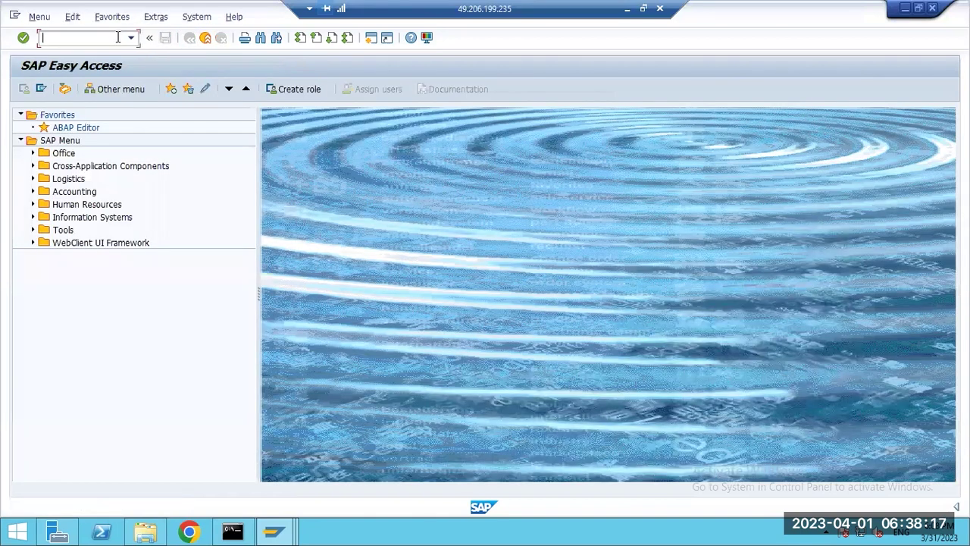
Open the Normal 24h operation mode set for editing in SM63.
{"action": "type", "text": "sm63"}
{"action": "key", "text": "Return"}
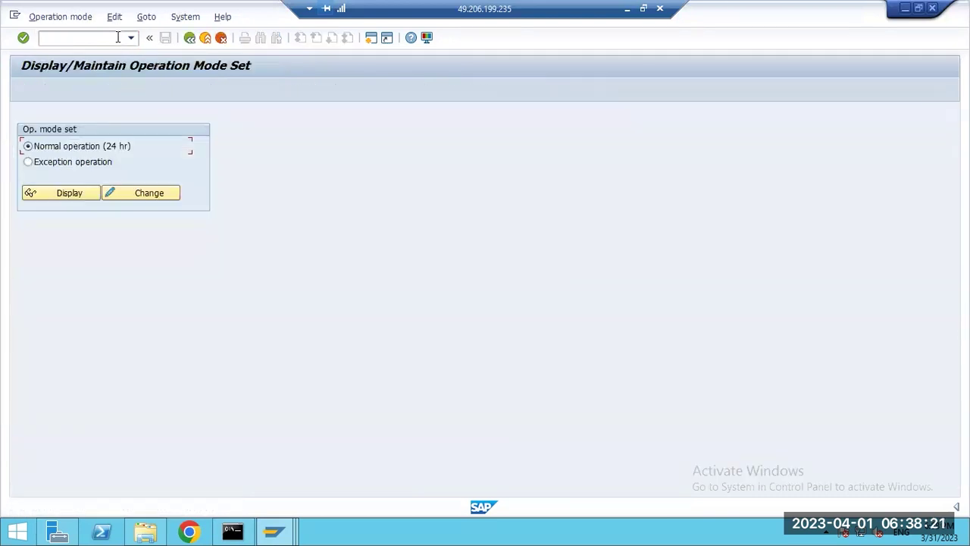
{"action": "left_click", "coordinate": [135, 194]}
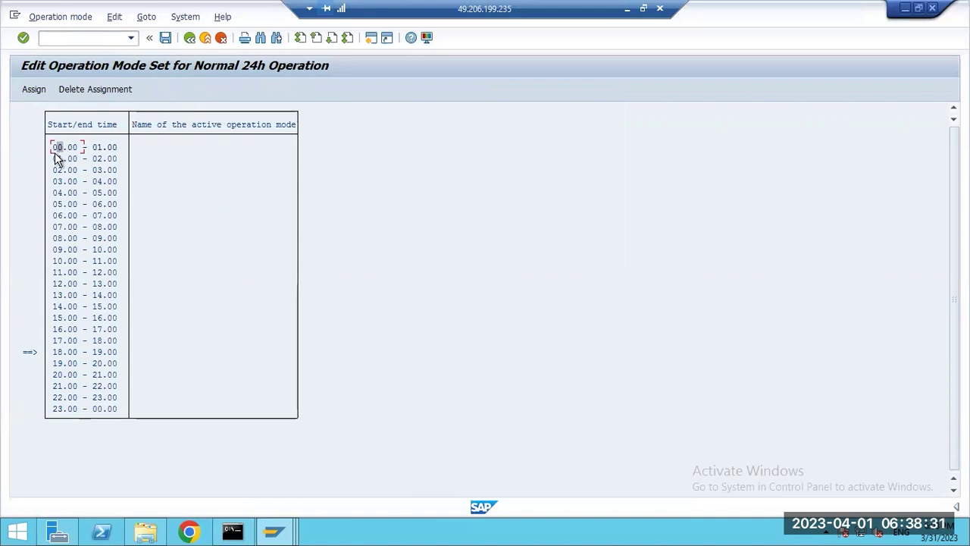
Cancel the first edit attempt and reopen the Normal 24h set for editing.
{"action": "left_click", "coordinate": [56, 250]}
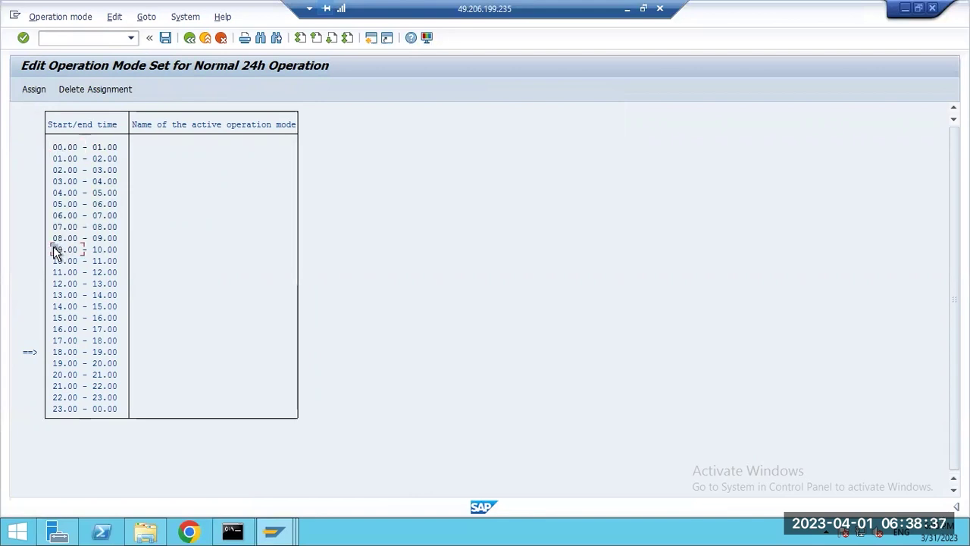
{"action": "left_click", "coordinate": [117, 92]}
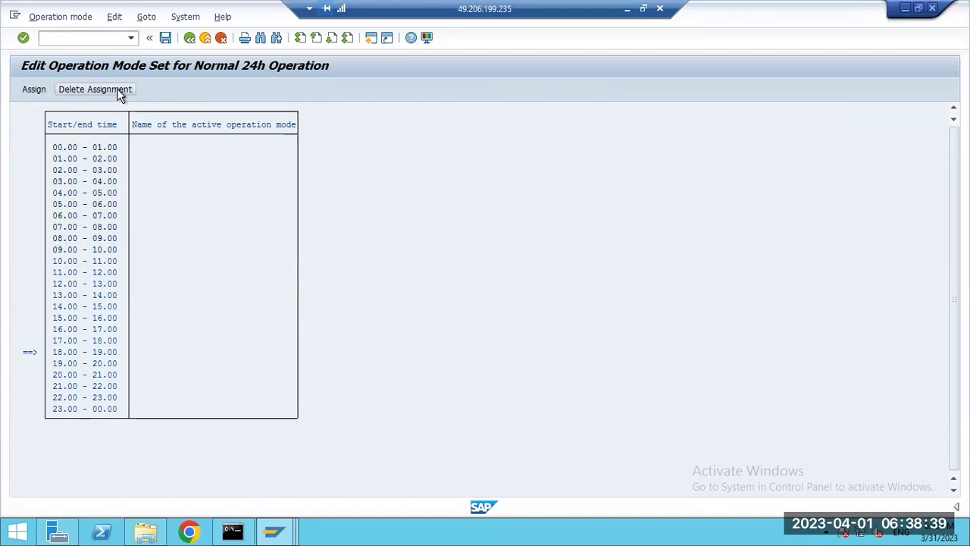
{"action": "left_click", "coordinate": [249, 317]}
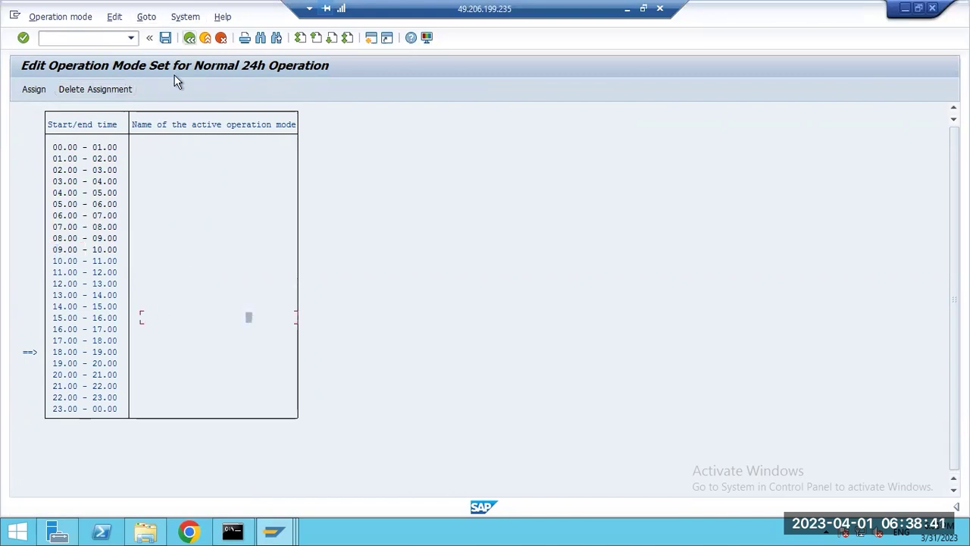
{"action": "key", "text": "F12"}
{"action": "left_click", "coordinate": [211, 271]}
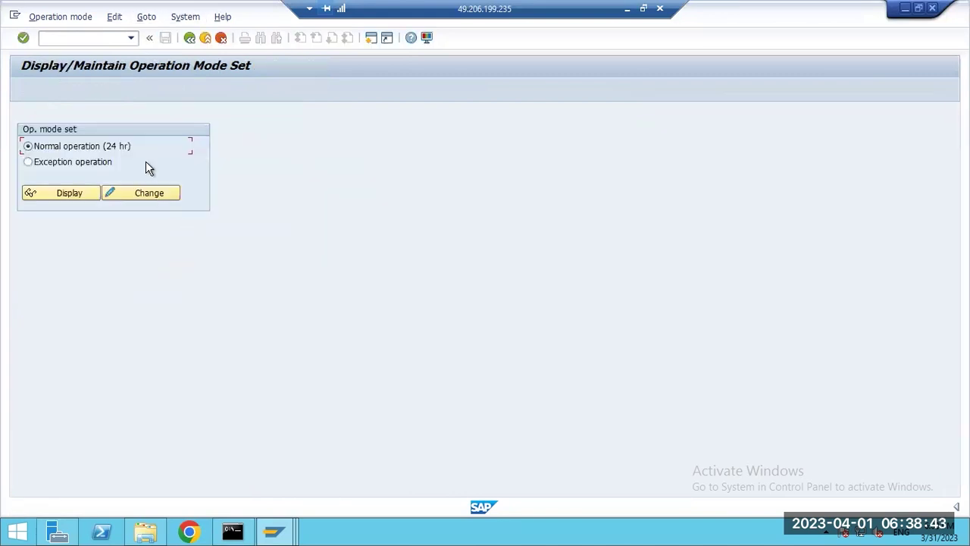
{"action": "left_click", "coordinate": [140, 195]}
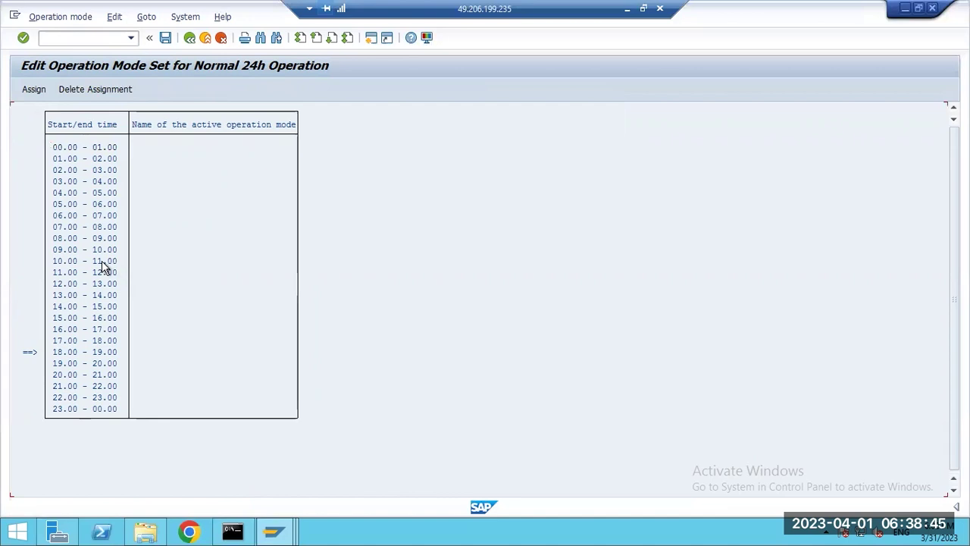
Assign the Day operation mode to the 09.00–18.00 hours, completing the remote logon.
{"action": "left_click", "coordinate": [57, 251]}
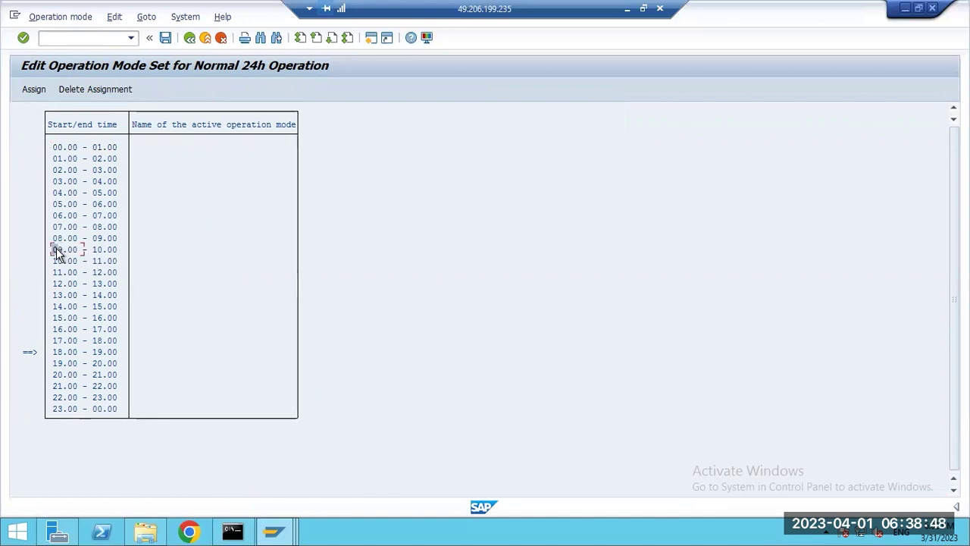
{"action": "left_click", "coordinate": [108, 342]}
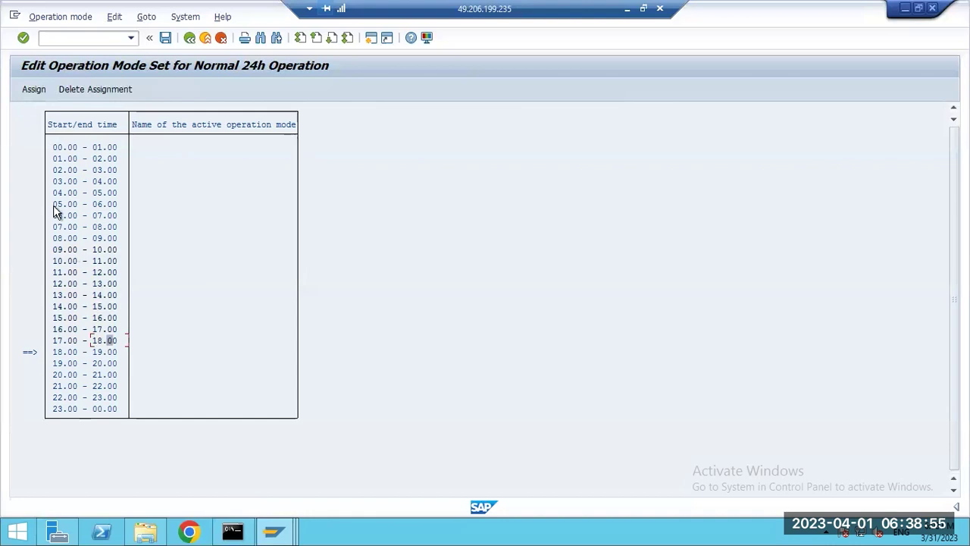
{"action": "left_click", "coordinate": [31, 87]}
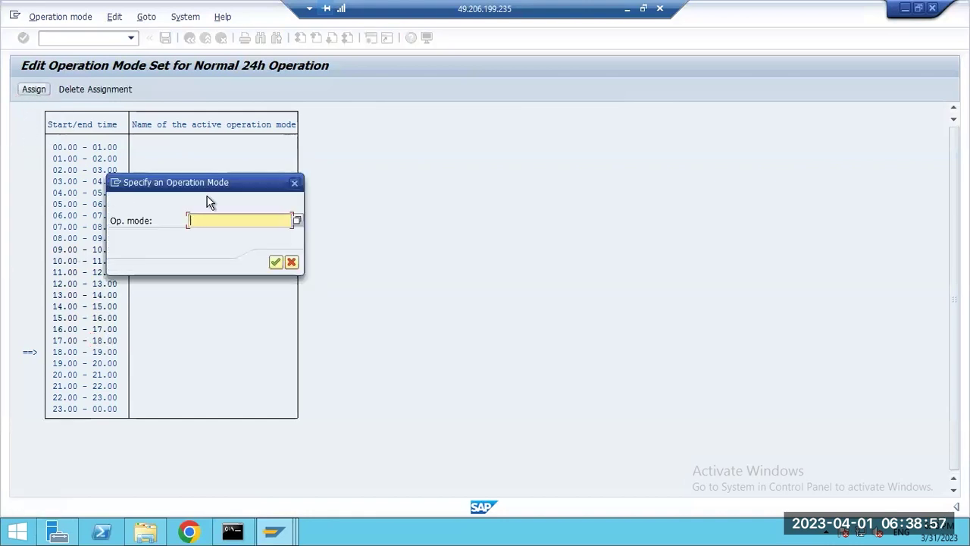
{"action": "left_click", "coordinate": [296, 220]}
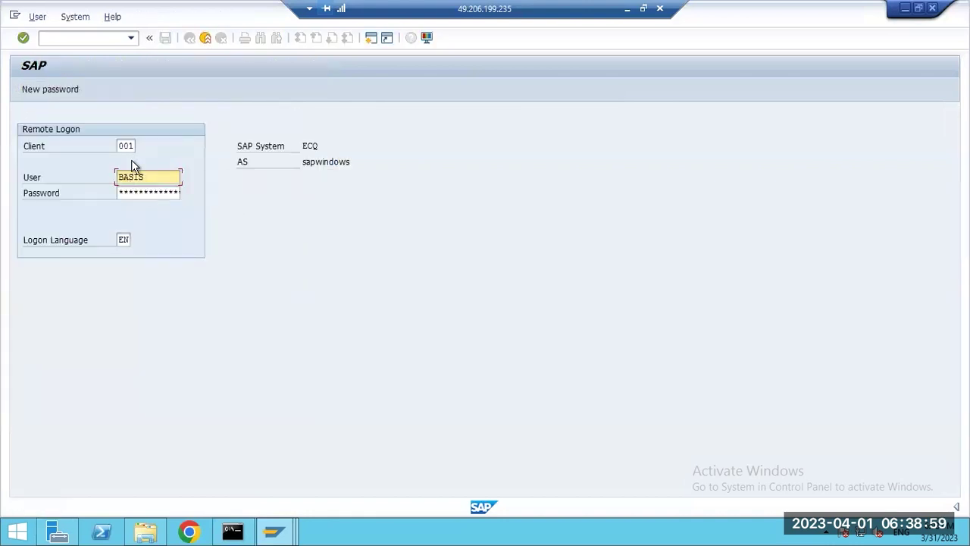
{"action": "key", "text": "shift+Home"}
{"action": "type", "text": "sap*"}
{"action": "key", "text": "Tab"}
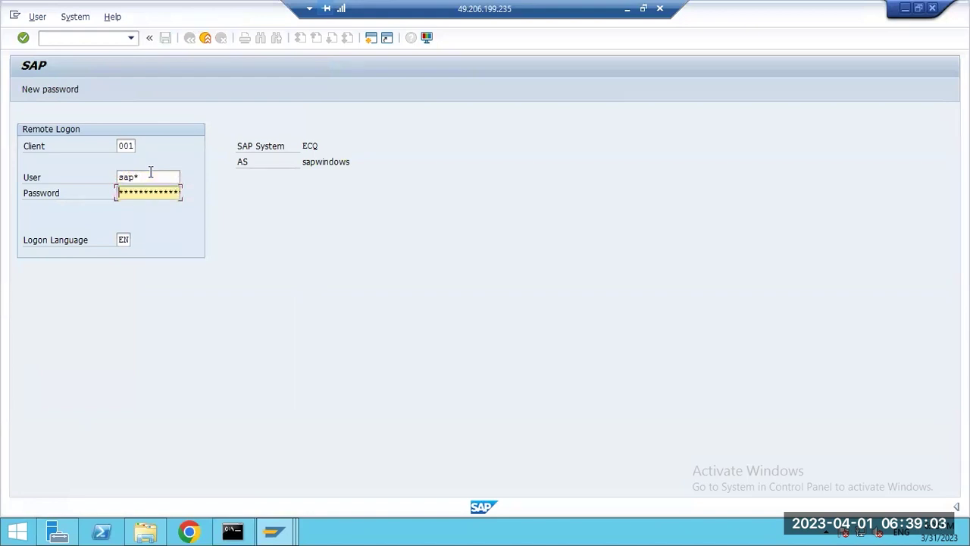
{"action": "type", "text": "**"}
{"action": "key", "text": "Return"}
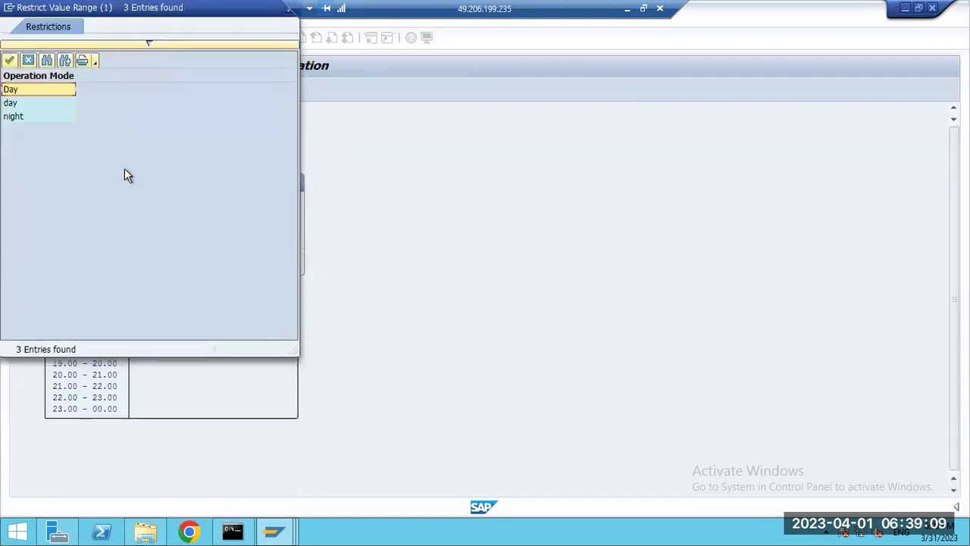
{"action": "key", "text": "Return"}
{"action": "left_click", "coordinate": [274, 262]}
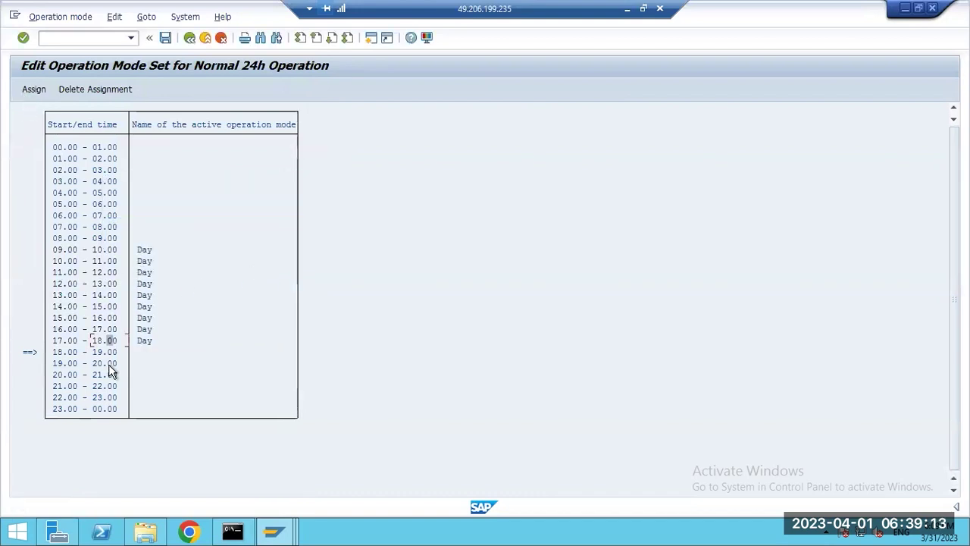
Assign the night operation mode to the 18.00–09.00 hours.
{"action": "left_click", "coordinate": [56, 352]}
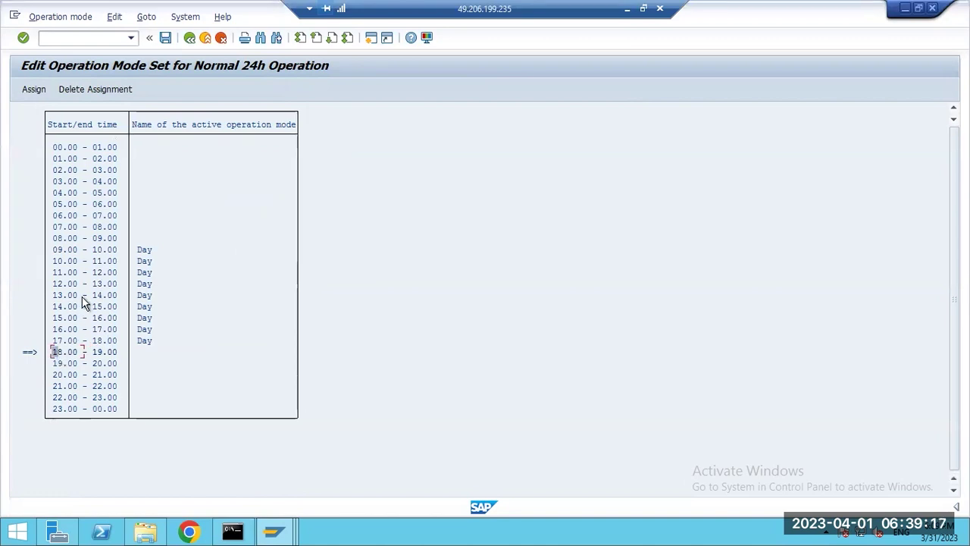
{"action": "left_click", "coordinate": [106, 238]}
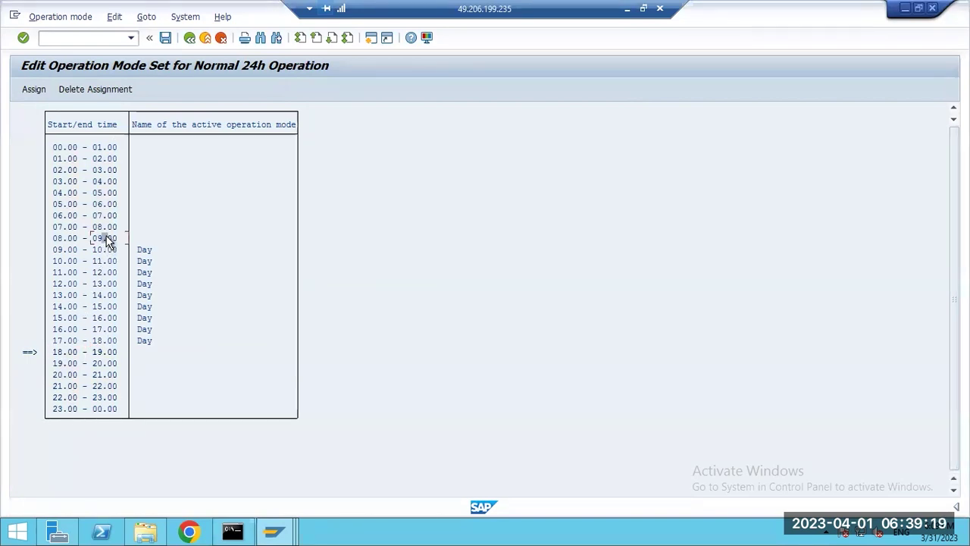
{"action": "left_click", "coordinate": [33, 91]}
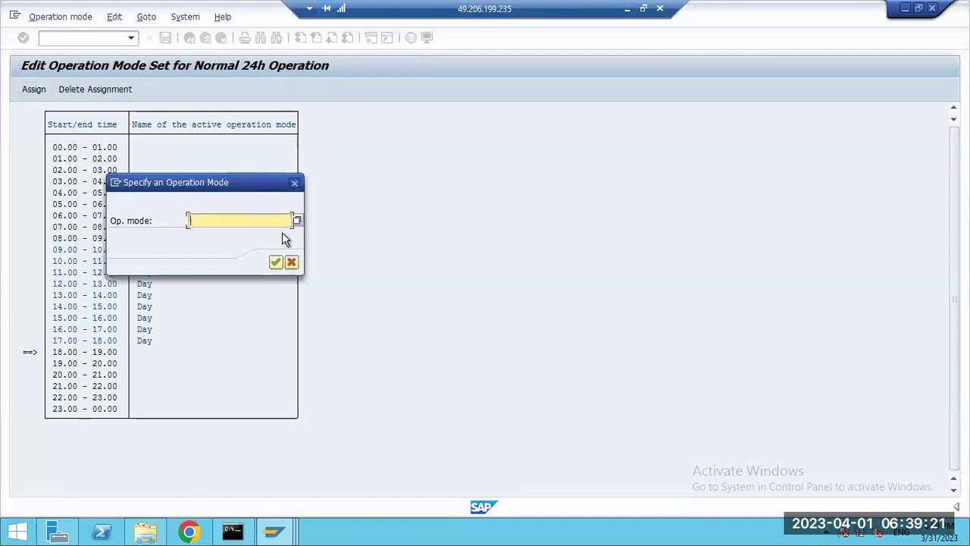
{"action": "left_click", "coordinate": [297, 221]}
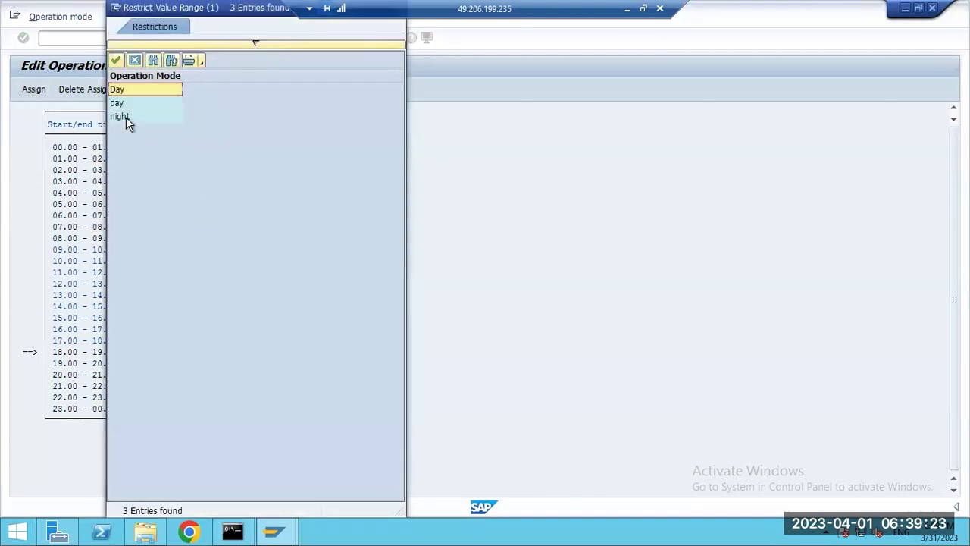
{"action": "double_click", "coordinate": [124, 115]}
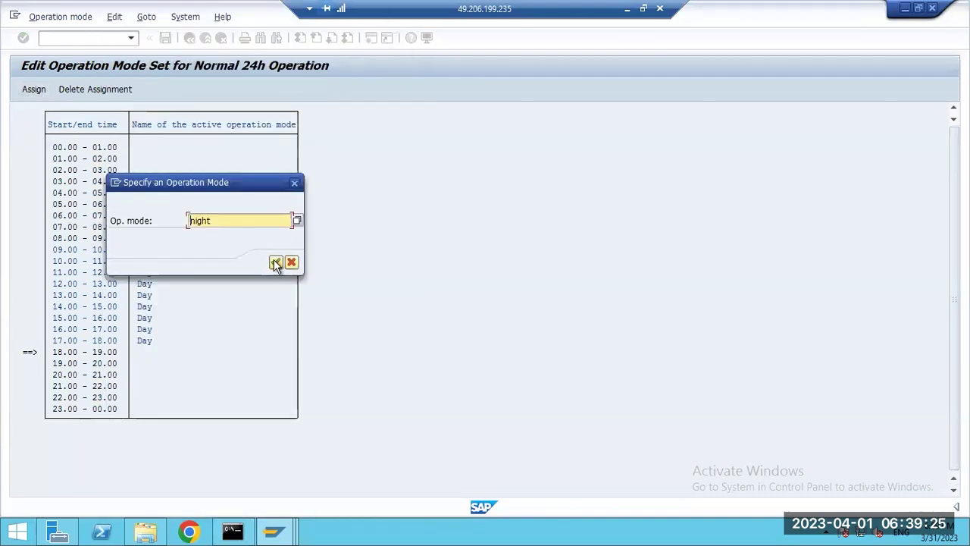
{"action": "left_click", "coordinate": [275, 261]}
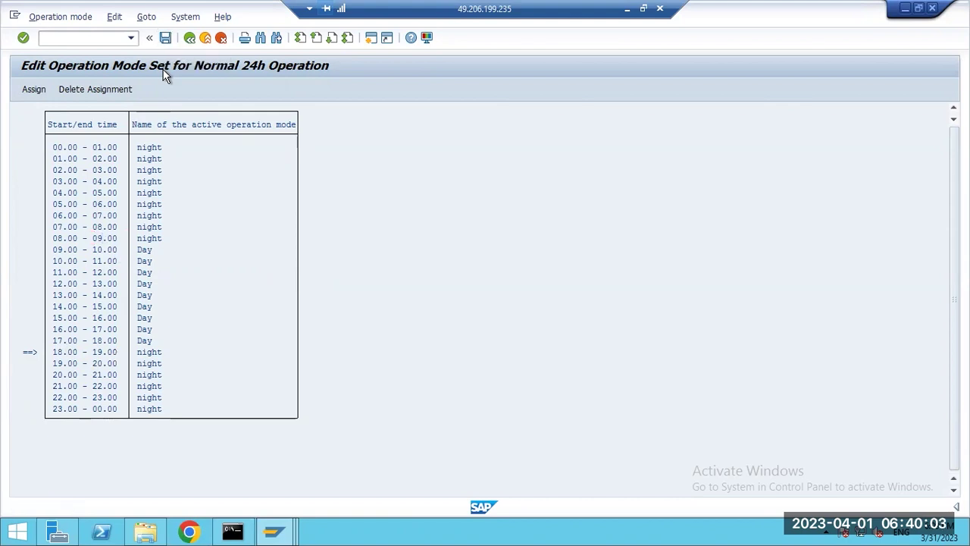
Return to the main menu and run transaction RZ10.
{"action": "key", "text": "F3"}
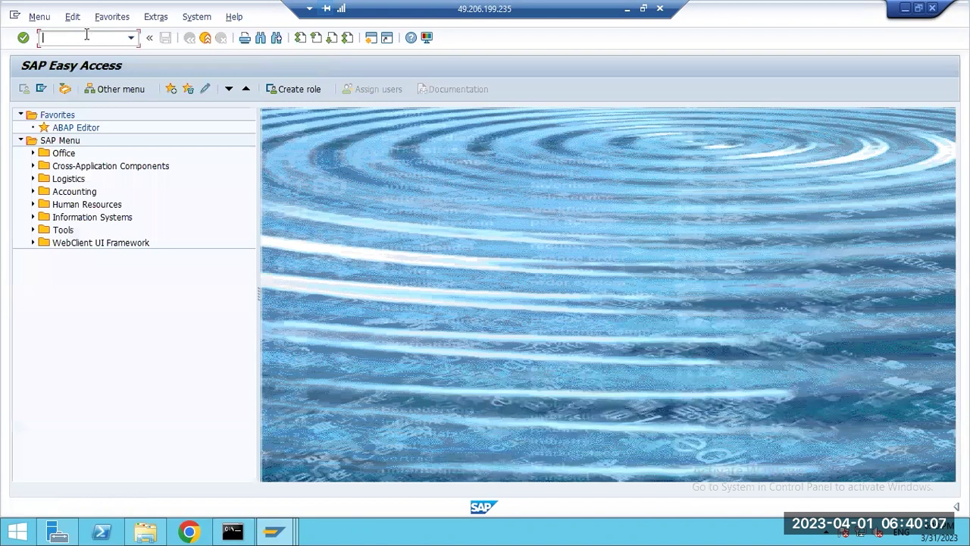
{"action": "type", "text": "rz10"}
{"action": "key", "text": "Return"}
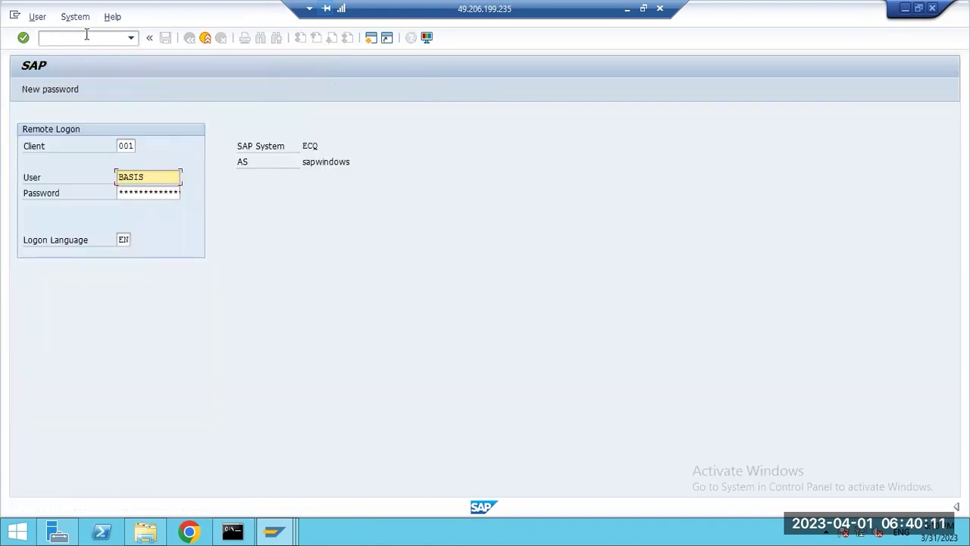
{"action": "key", "text": "Tab"}
{"action": "type", "text": "**"}
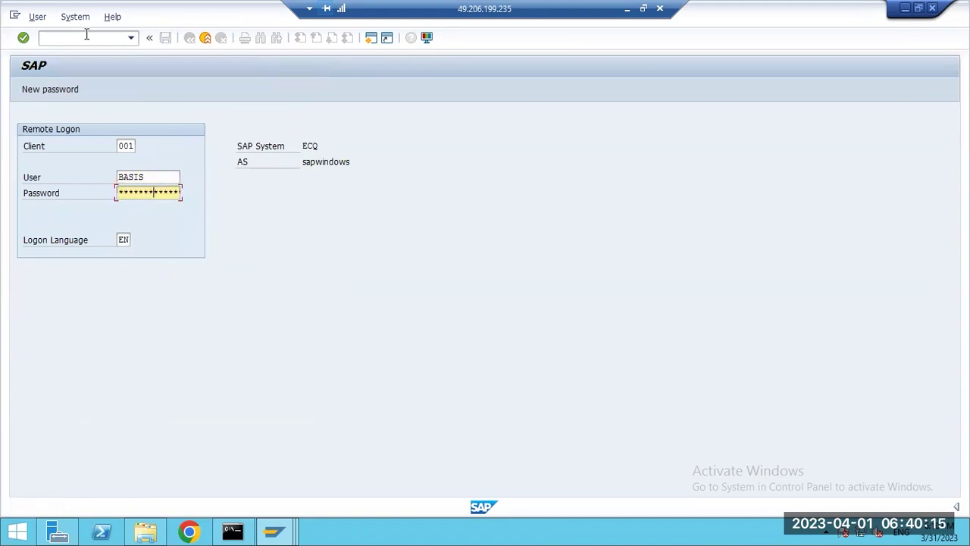
{"action": "key", "text": "Return"}
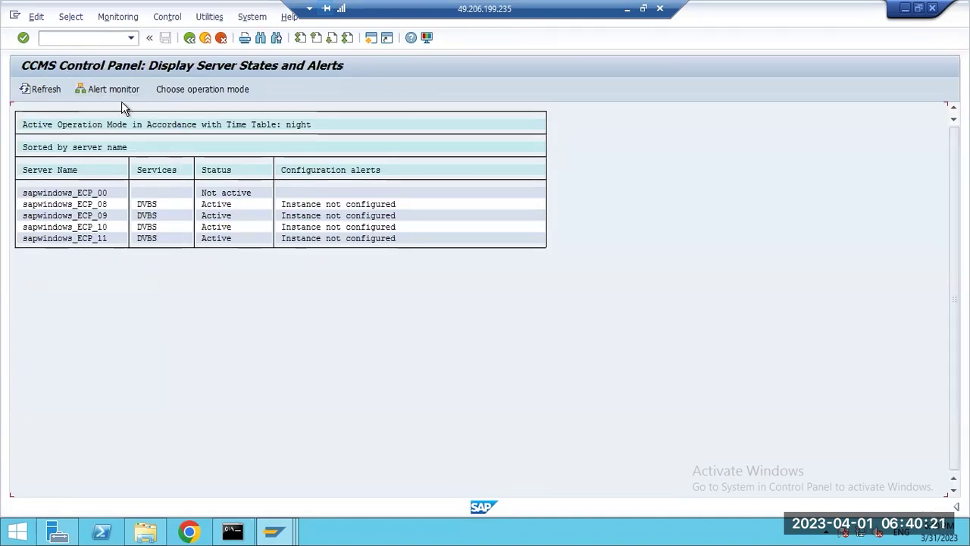
{"action": "key", "text": "F3"}
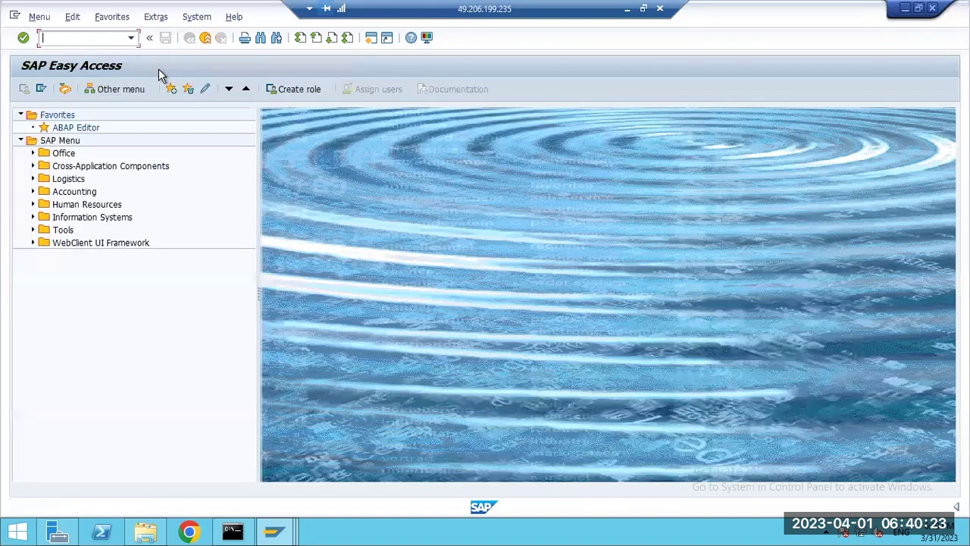
{"action": "type", "text": "r"}
{"action": "key", "text": "Return"}
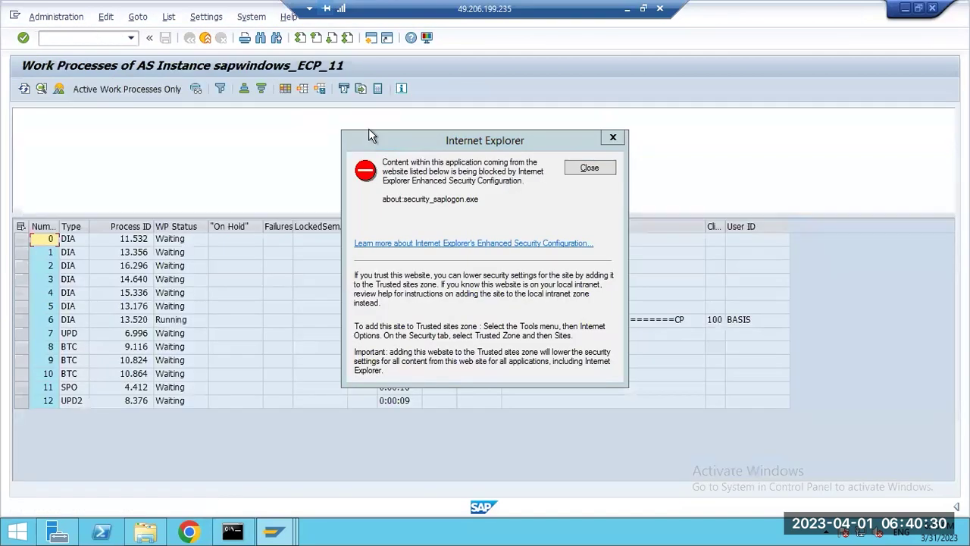
{"action": "left_click", "coordinate": [585, 168]}
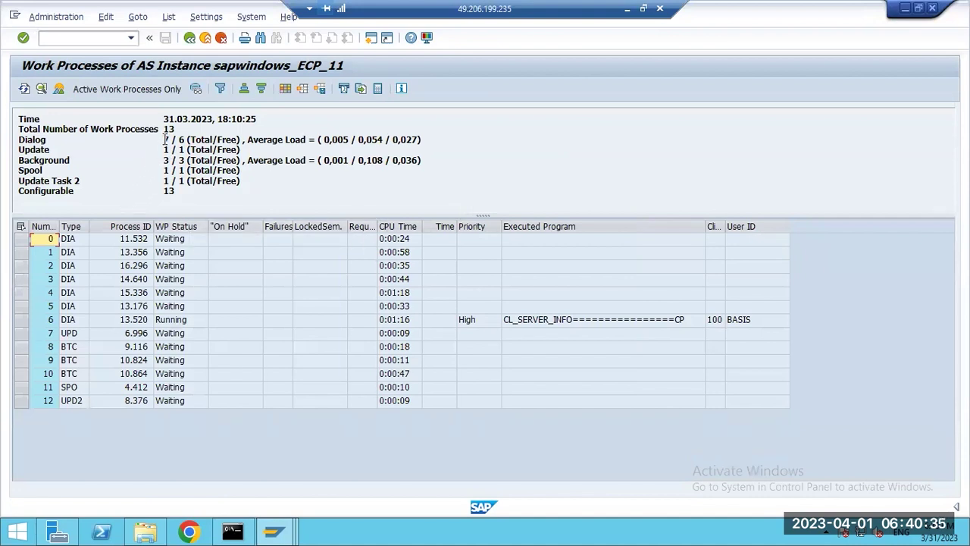
{"action": "left_click_drag", "start_coordinate": [165, 160], "coordinate": [445, 159]}
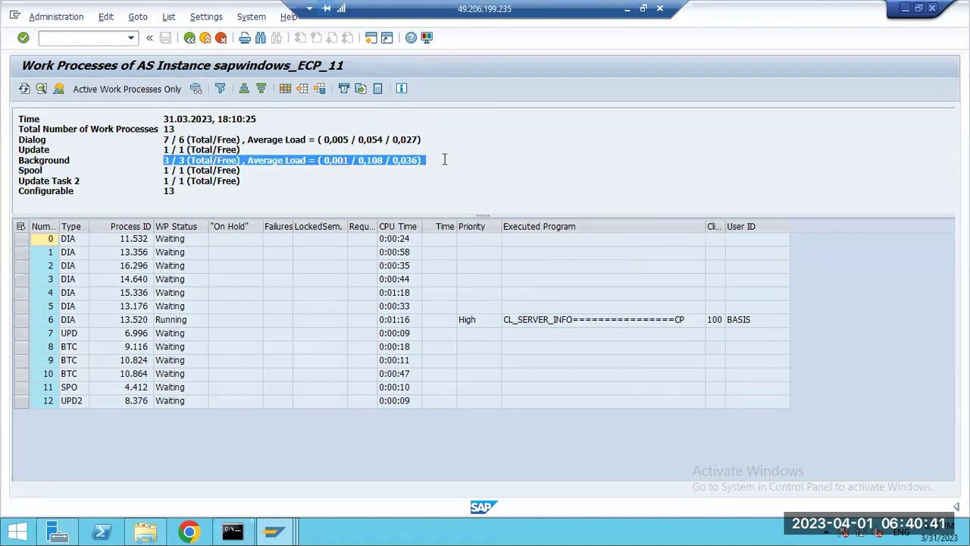
{"action": "left_click_drag", "start_coordinate": [165, 140], "coordinate": [235, 145]}
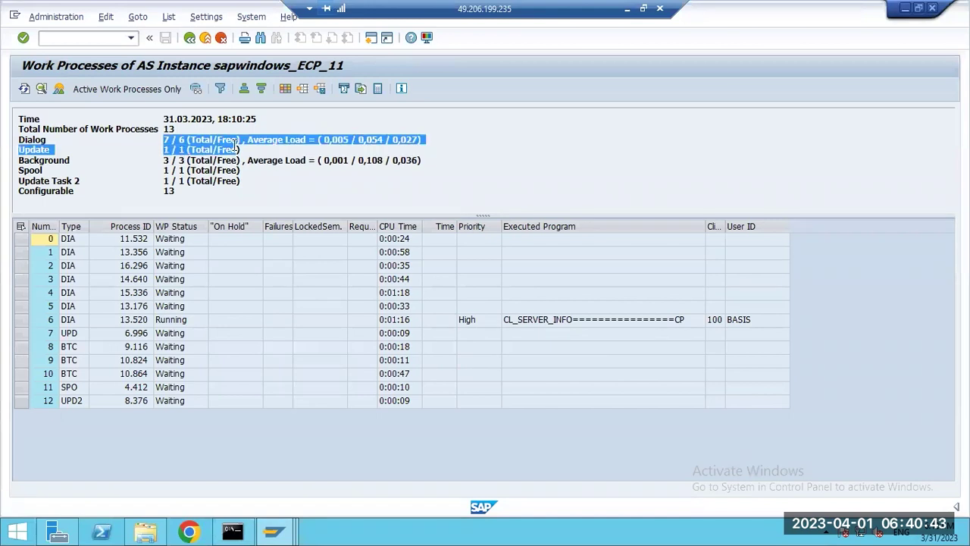
{"action": "left_click", "coordinate": [212, 161]}
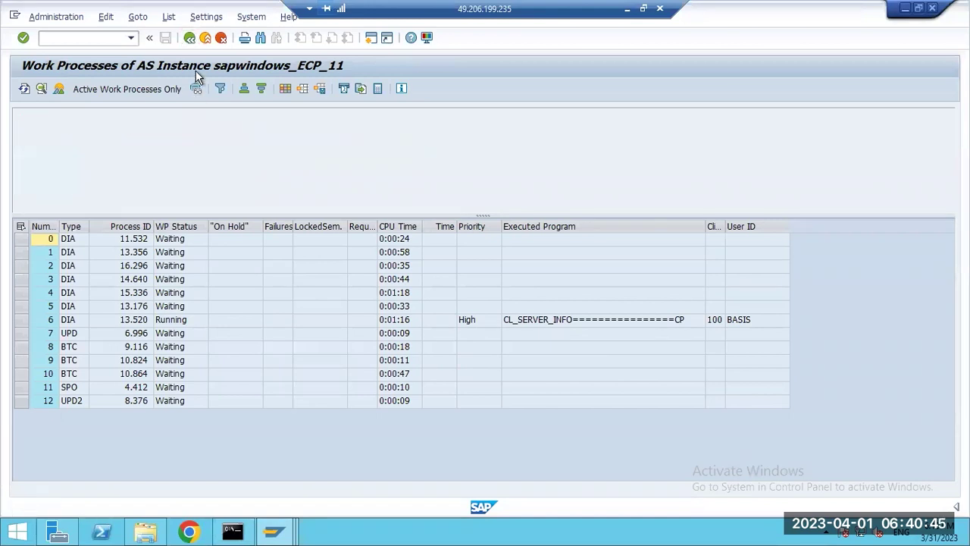
Open the server control panel and complete the remote logon.
{"action": "type", "text": "rz03"}
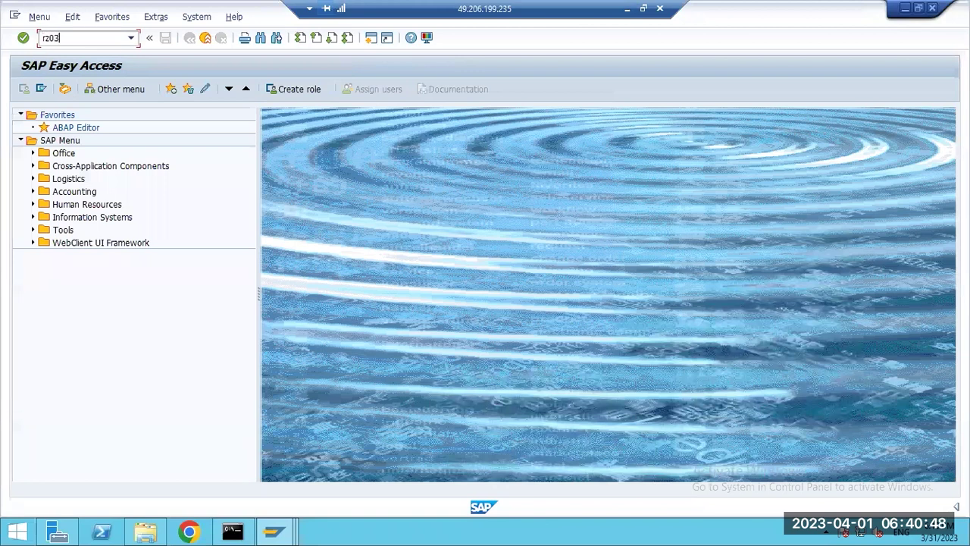
{"action": "key", "text": "Return"}
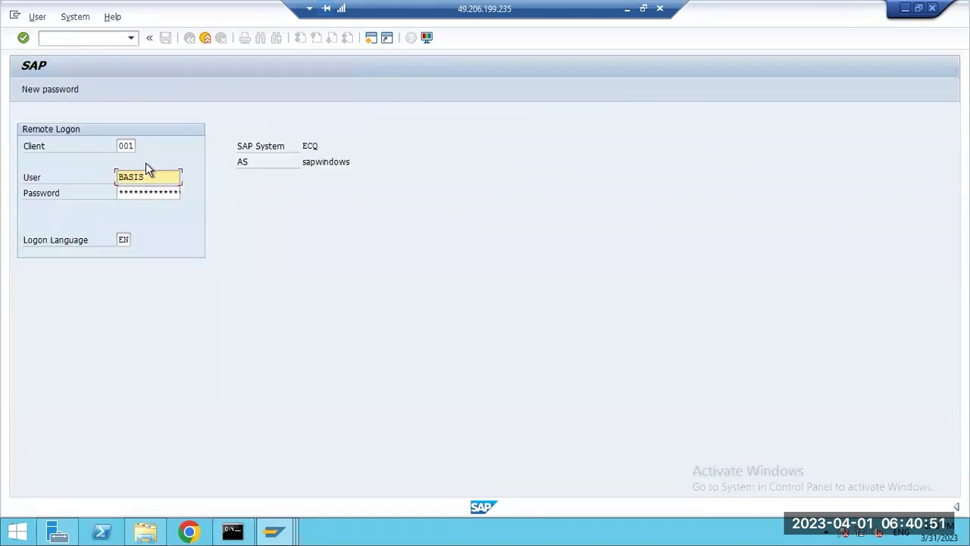
{"action": "left_click", "coordinate": [134, 194]}
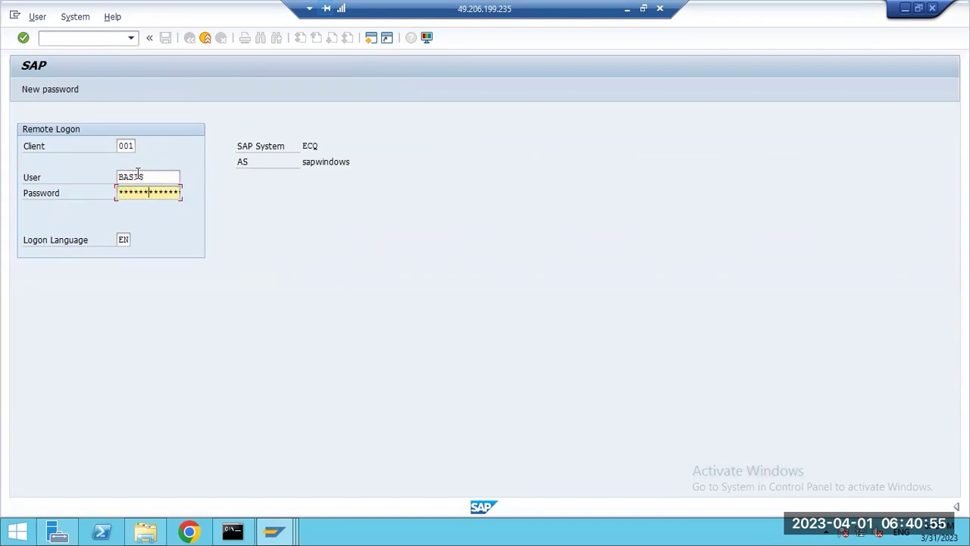
{"action": "key", "text": "Return"}
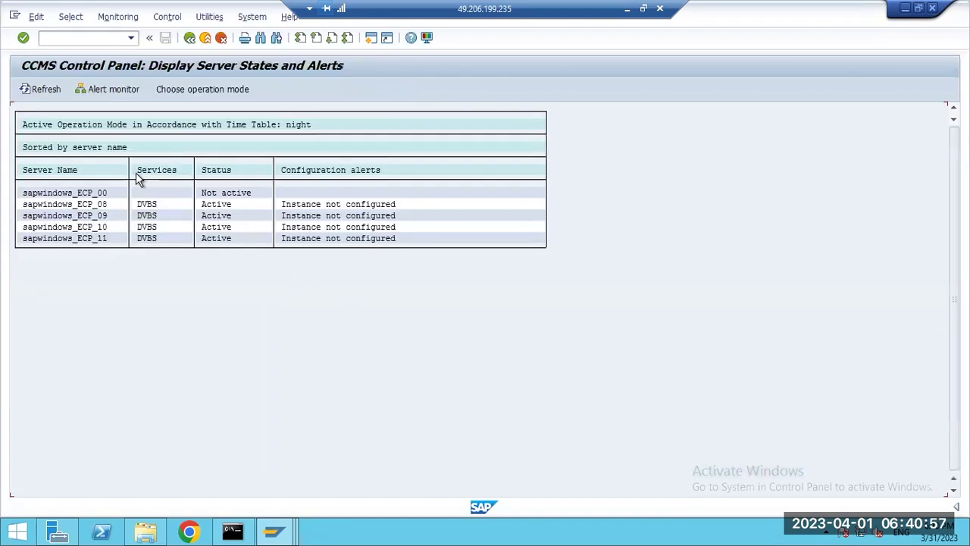
Switch all servers to the night operation mode despite inconsistencies, logging on to ECQ.
{"action": "left_click", "coordinate": [113, 17]}
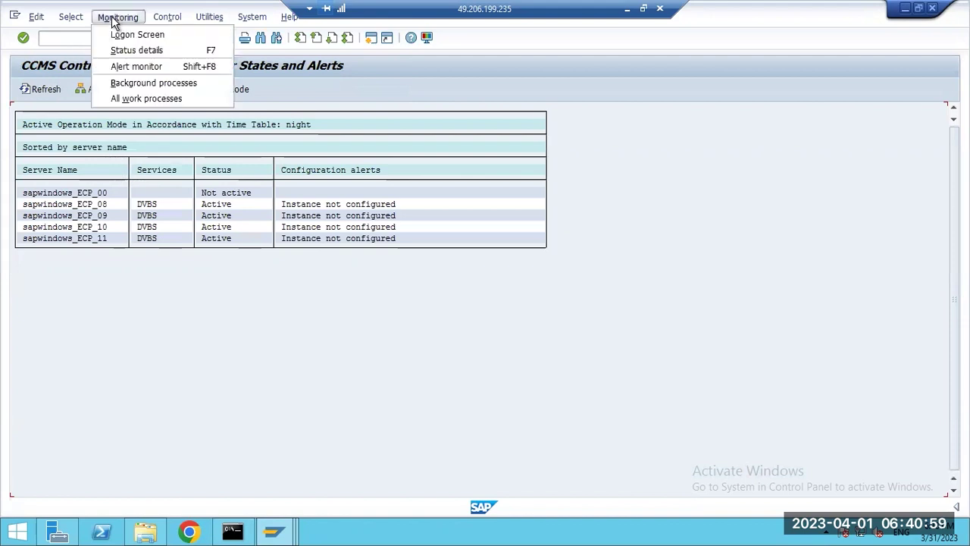
{"action": "left_click", "coordinate": [155, 18]}
{"action": "key", "text": "Down"}
{"action": "key", "text": "Right"}
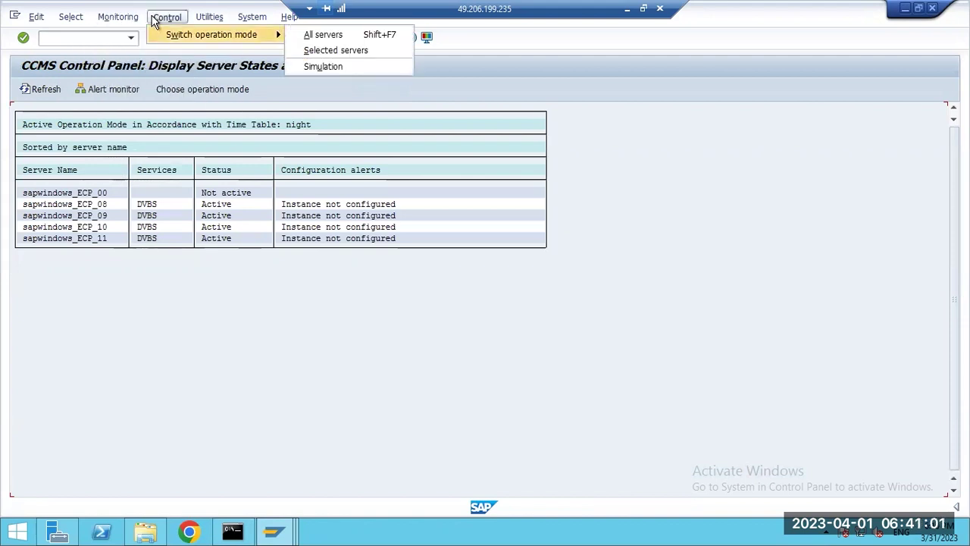
{"action": "key", "text": "Right"}
{"action": "key", "text": "Return"}
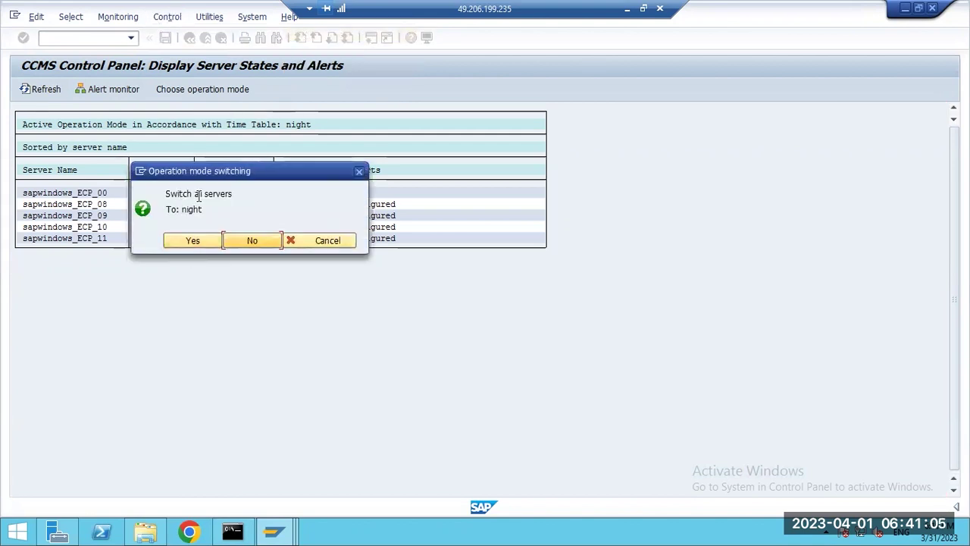
{"action": "left_click", "coordinate": [192, 240]}
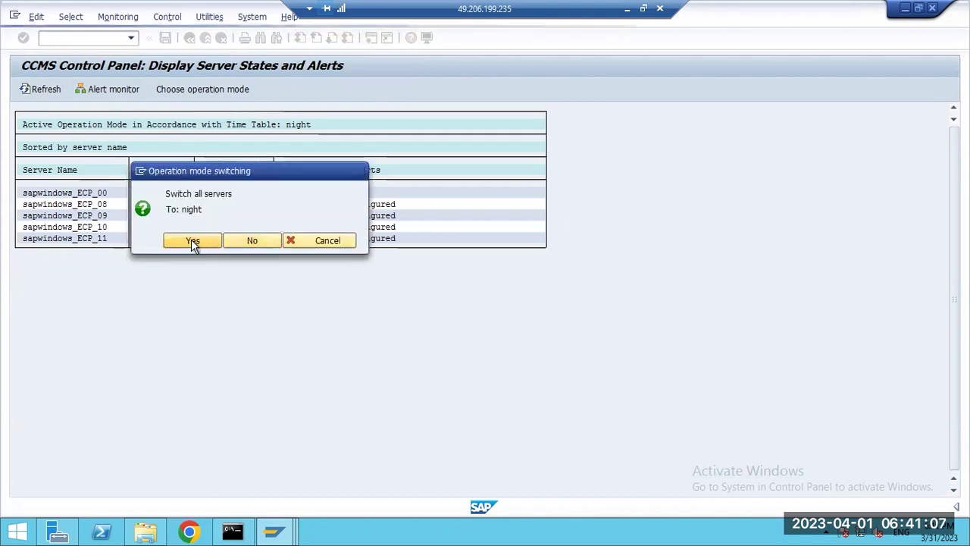
{"action": "left_click", "coordinate": [82, 304]}
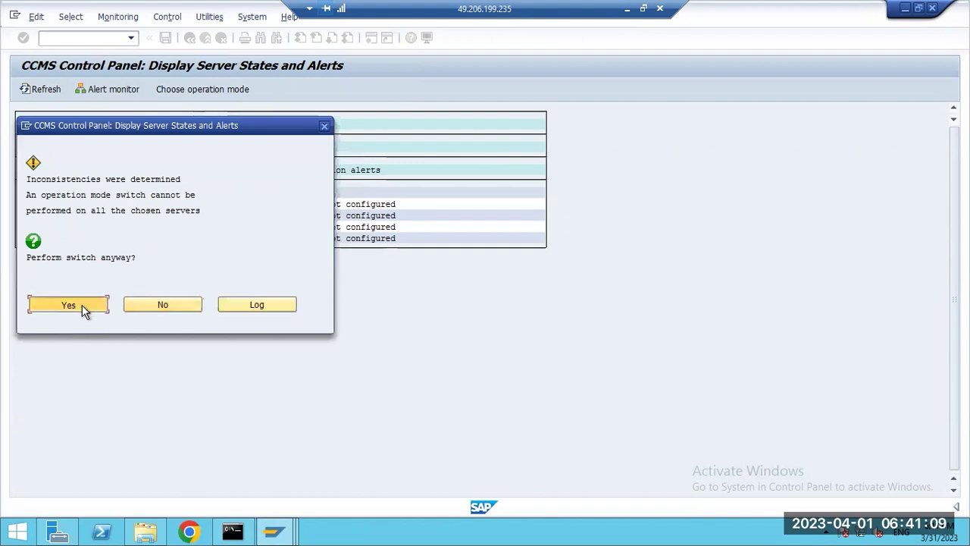
{"action": "left_click", "coordinate": [139, 191]}
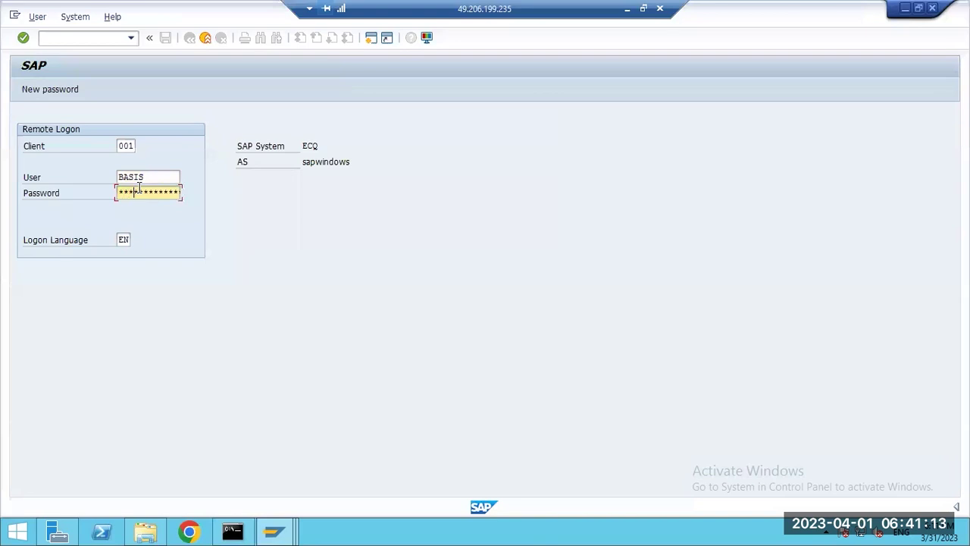
{"action": "key", "text": "Return"}
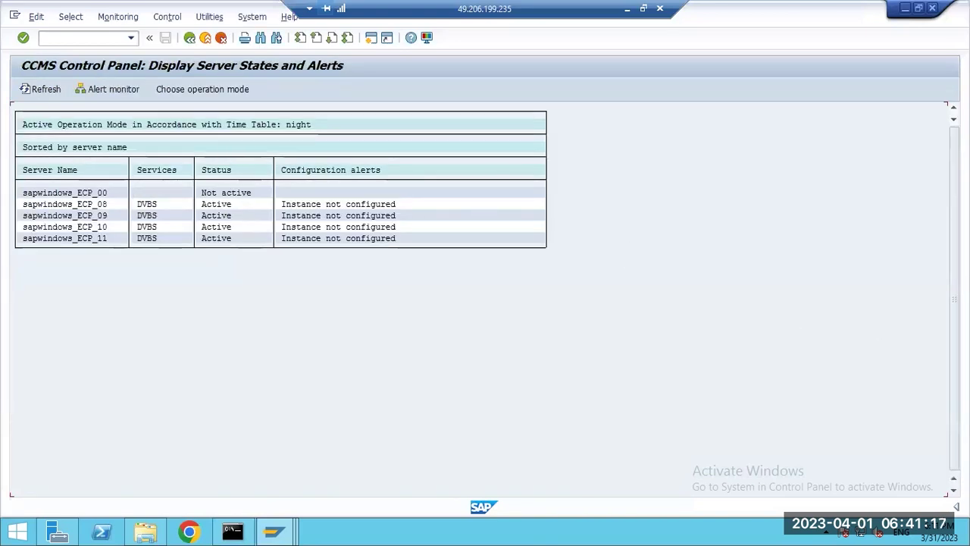
Open the SM50 work process overview, dismissing the Internet Explorer warning.
{"action": "left_click", "coordinate": [74, 37]}
{"action": "type", "text": "/nsm50"}
{"action": "key", "text": "Return"}
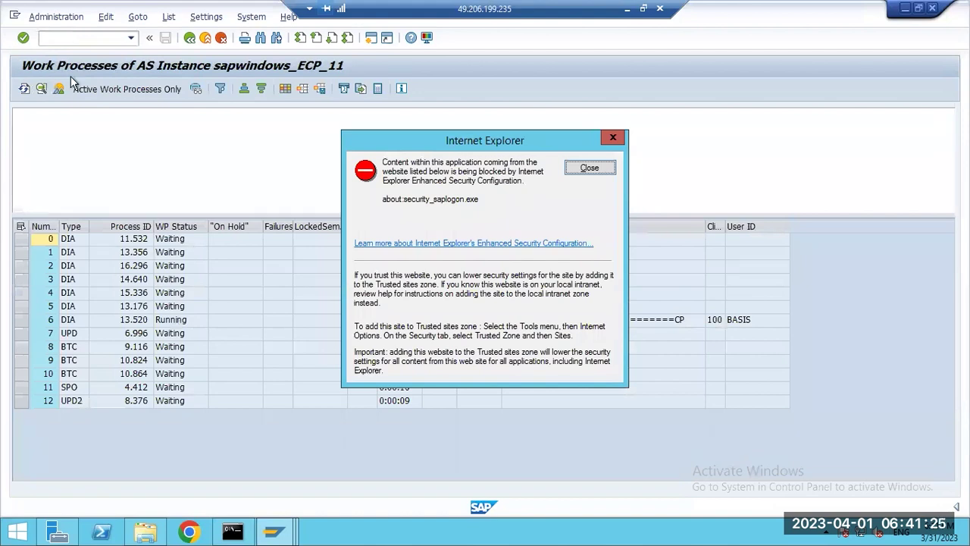
{"action": "left_click", "coordinate": [576, 169]}
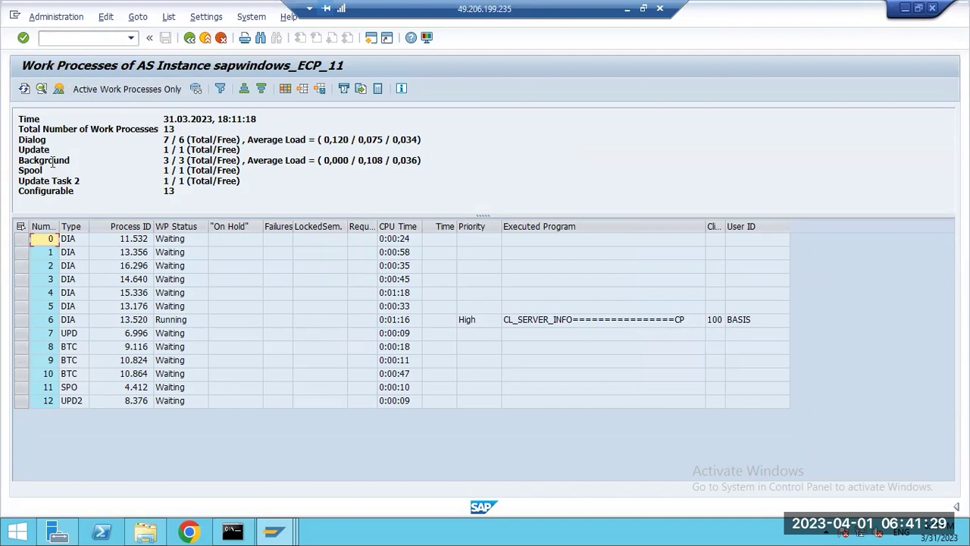
Check the SM21 system log's last entry for the operation mode night switch, then return.
{"action": "type", "text": "/nsm21"}
{"action": "key", "text": "Return"}
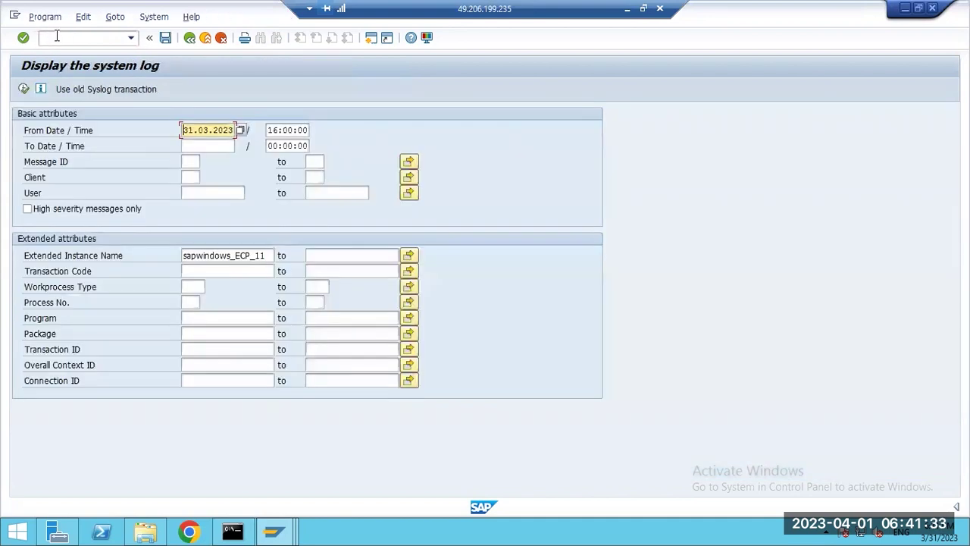
{"action": "left_click", "coordinate": [24, 89]}
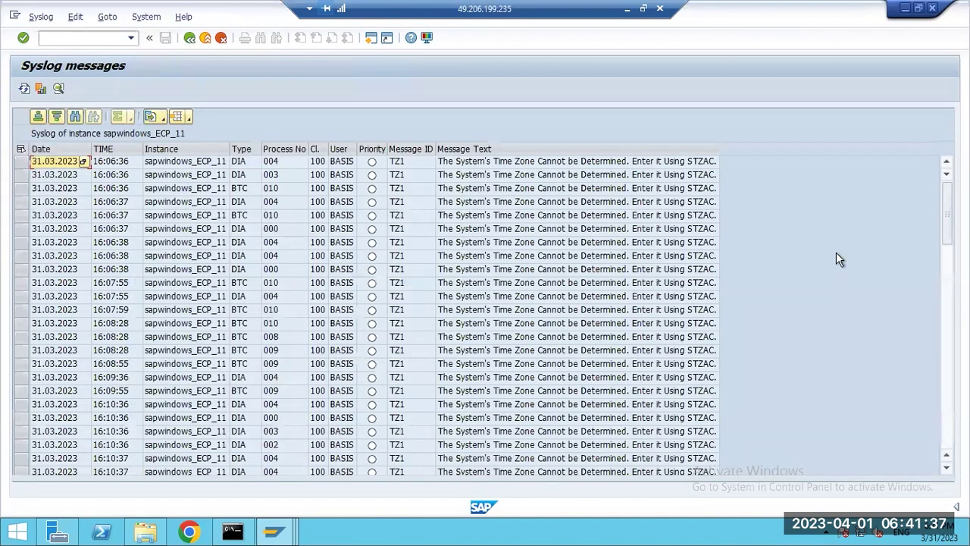
{"action": "left_click_drag", "start_coordinate": [947, 239], "coordinate": [947, 413]}
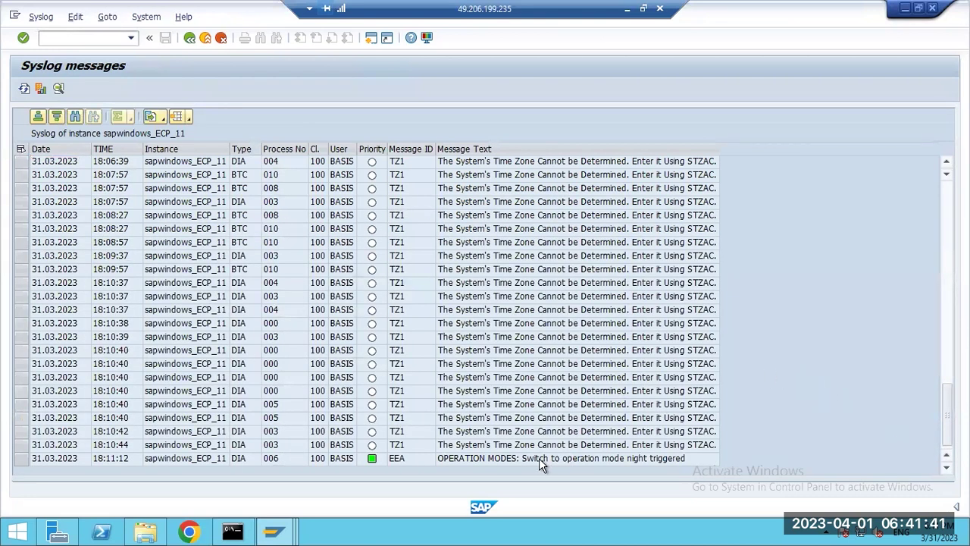
{"action": "left_click", "coordinate": [537, 459]}
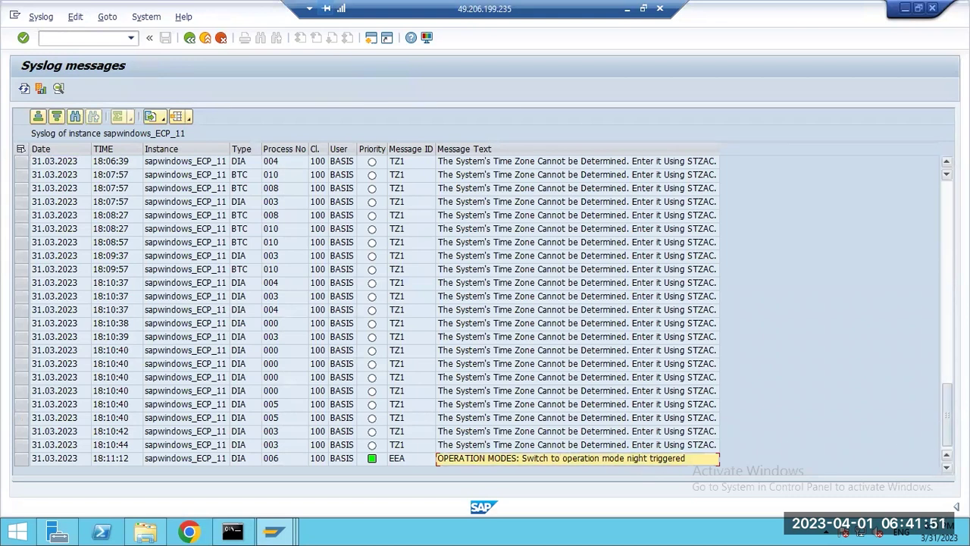
{"action": "mouse_move", "coordinate": [872, 504]}
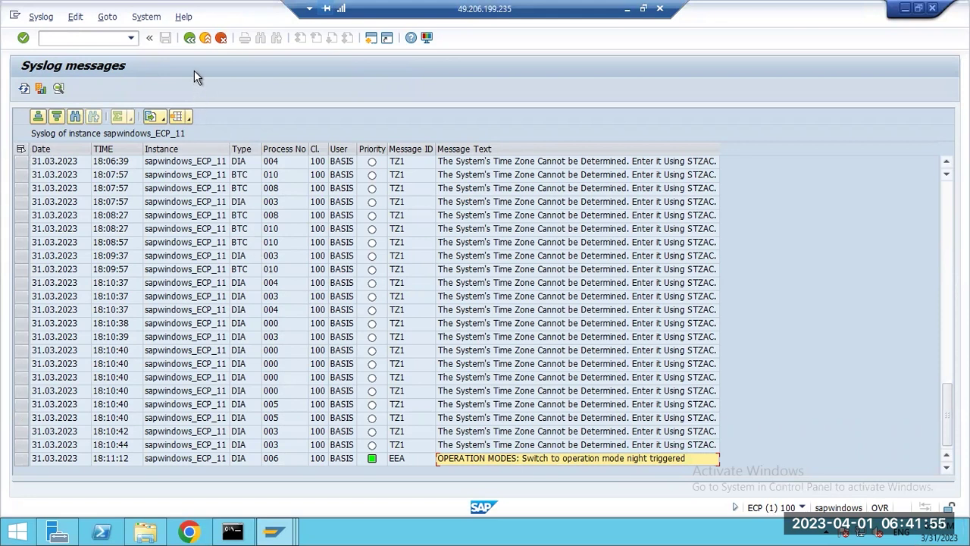
{"action": "key", "text": "F3"}
{"action": "key", "text": "F3"}
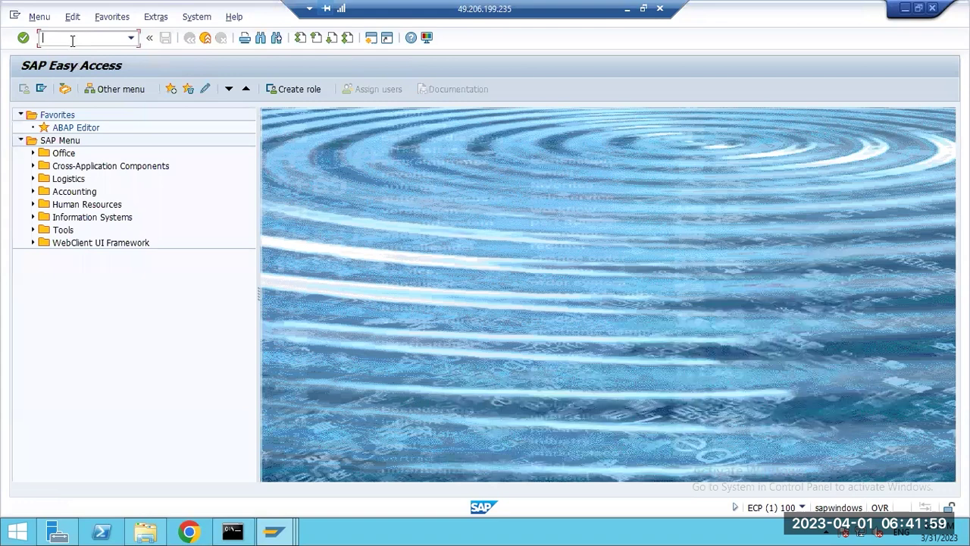
Review the SM50 work process overview, dismissing the Internet Explorer warning.
{"action": "type", "text": "sm50"}
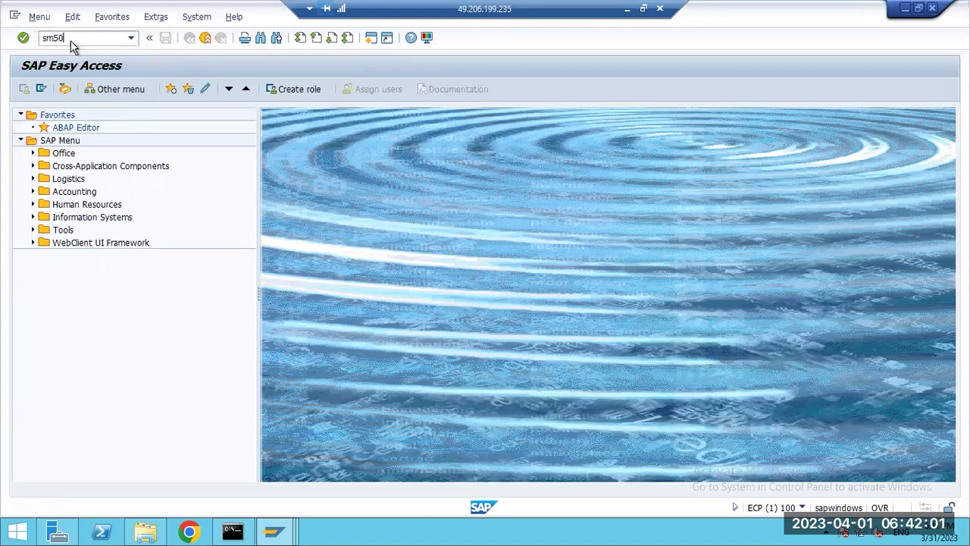
{"action": "key", "text": "Return"}
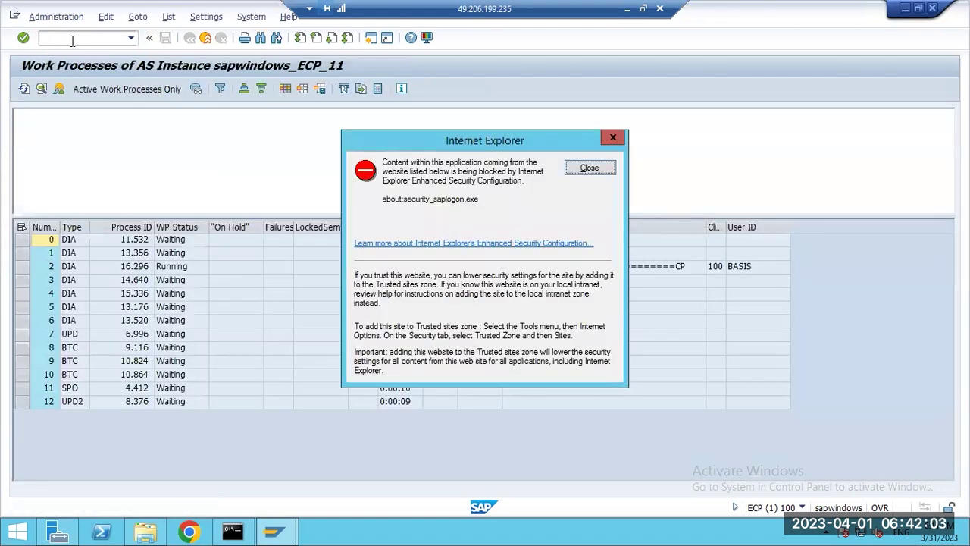
{"action": "left_click", "coordinate": [582, 167]}
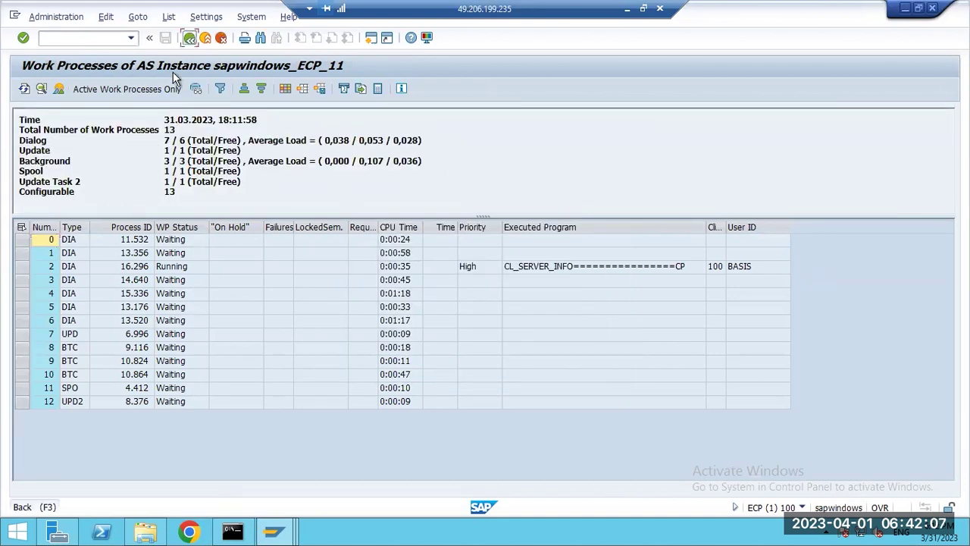
{"action": "key", "text": "F3"}
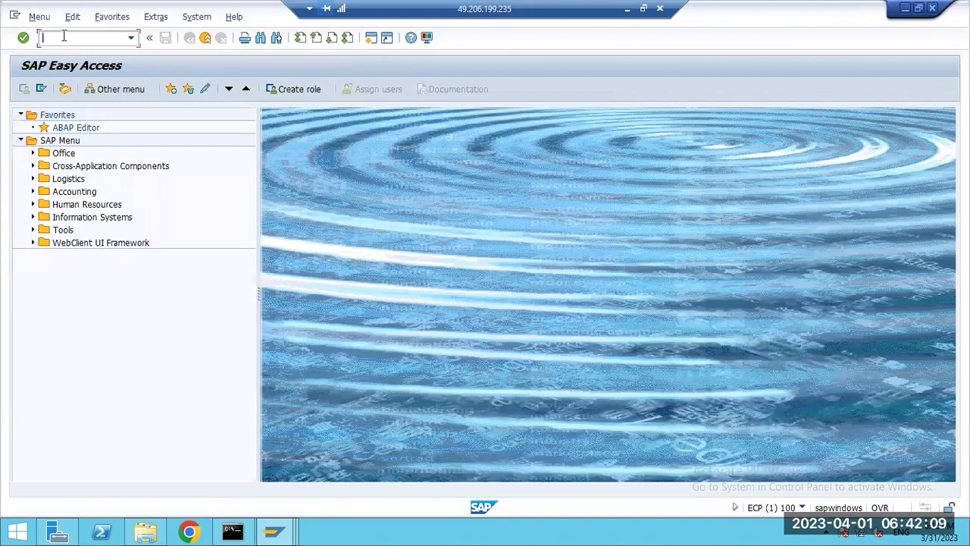
In SM51, review work processes of instances sapwindows_ECP_08 and sapwindows_ECP_09.
{"action": "type", "text": "sm51"}
{"action": "key", "text": "Return"}
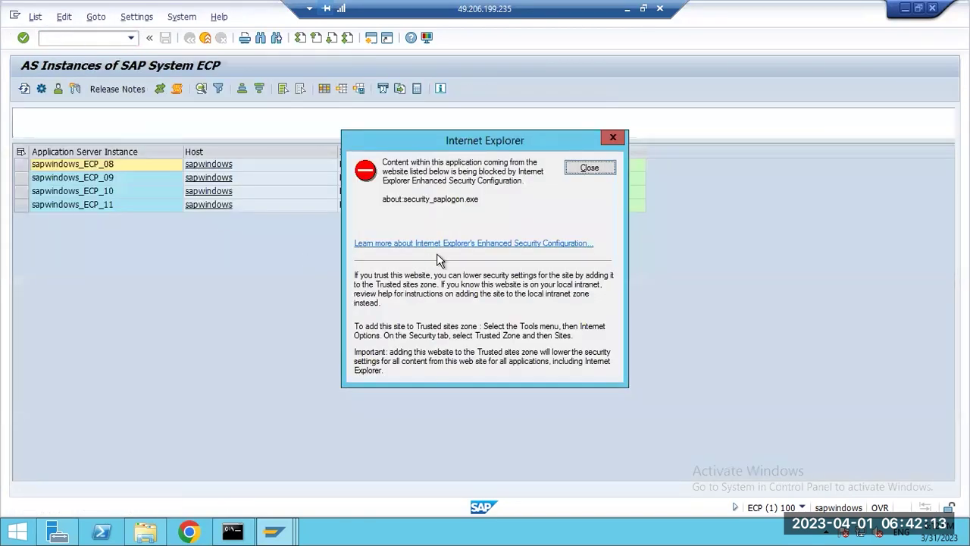
{"action": "left_click", "coordinate": [589, 168]}
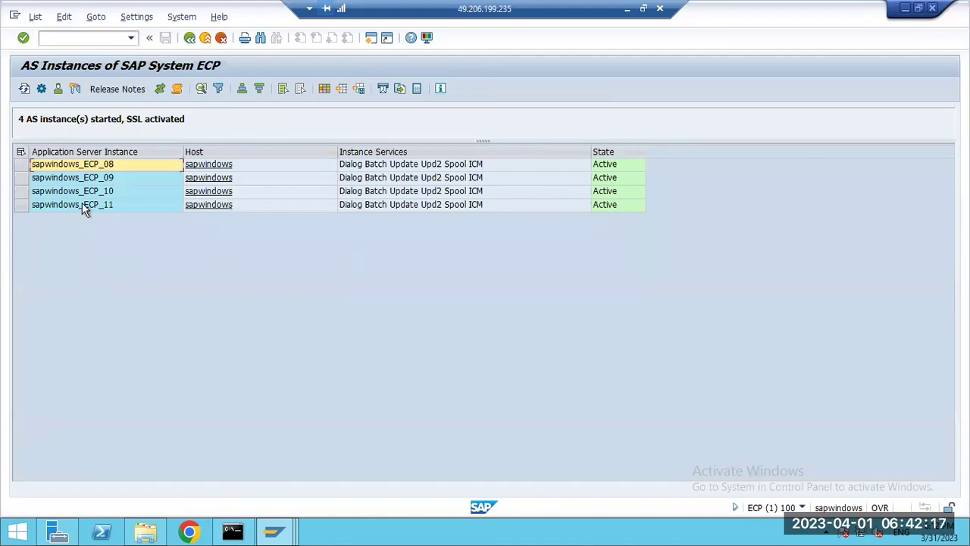
{"action": "double_click", "coordinate": [89, 165]}
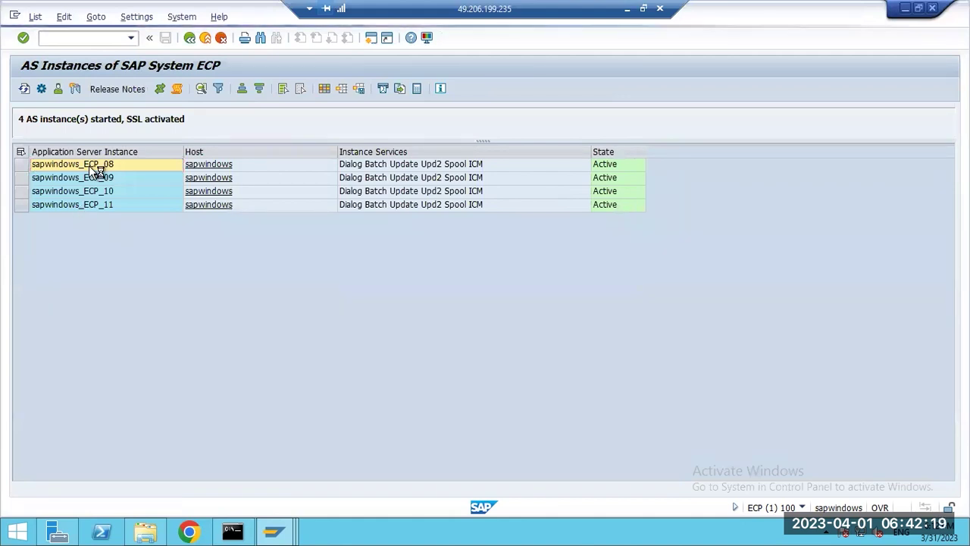
{"action": "left_click", "coordinate": [589, 168]}
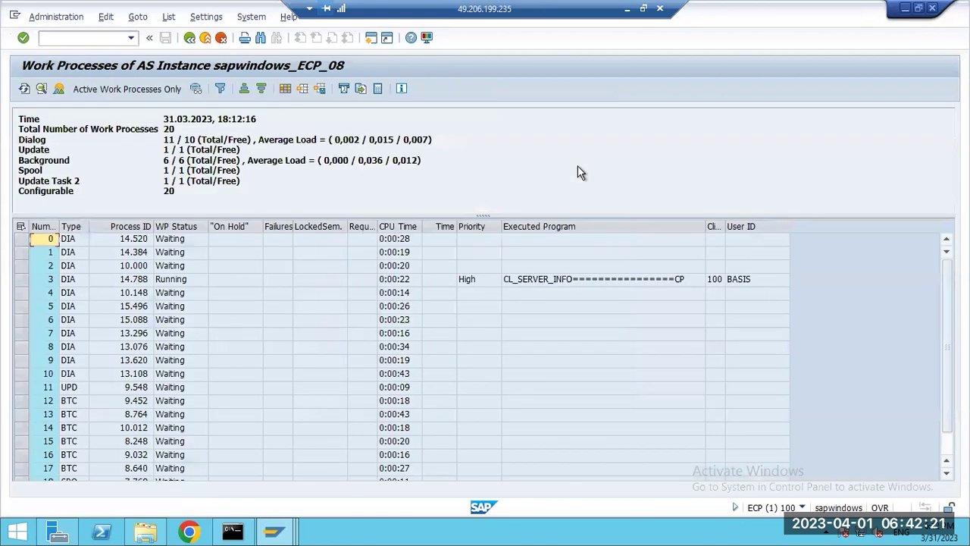
{"action": "left_click", "coordinate": [144, 90]}
{"action": "key", "text": "F3"}
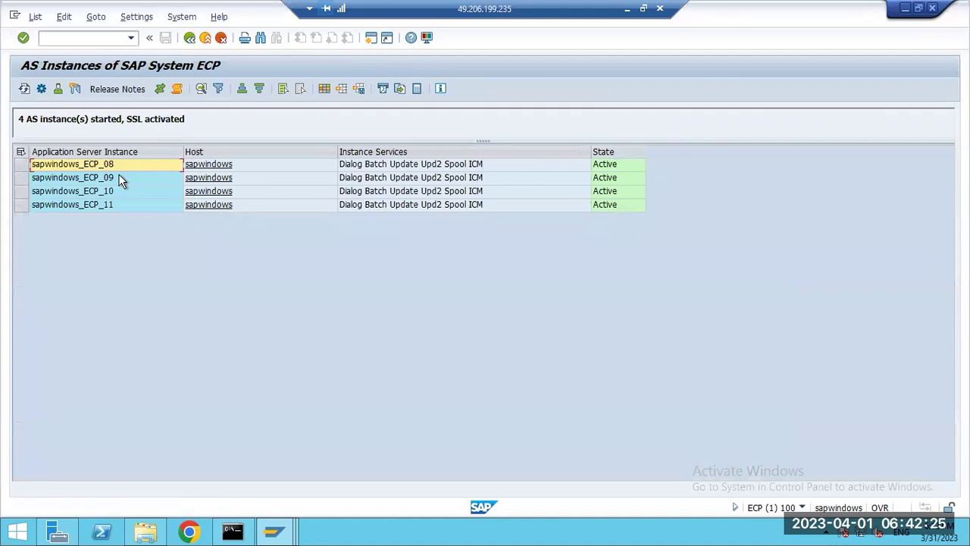
{"action": "double_click", "coordinate": [114, 176]}
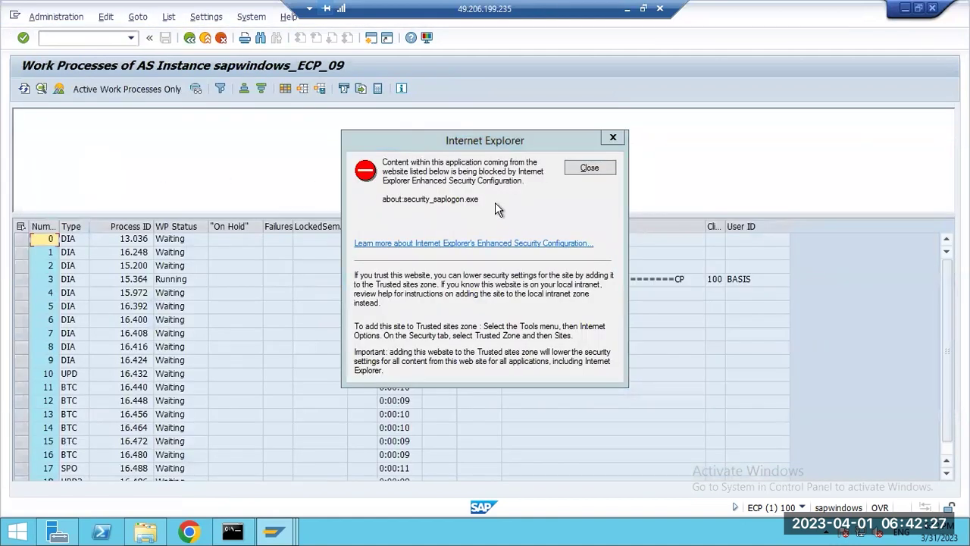
{"action": "left_click", "coordinate": [588, 169]}
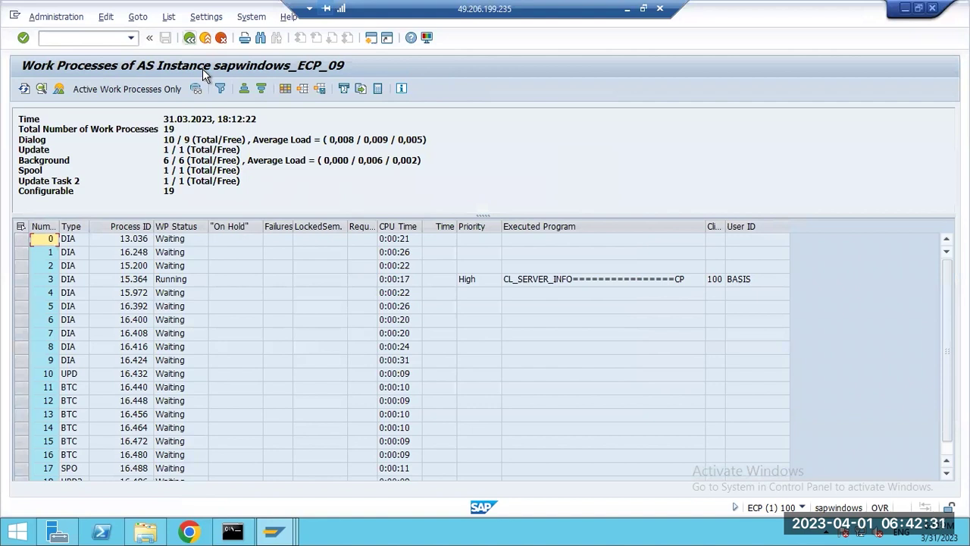
{"action": "key", "text": "F3"}
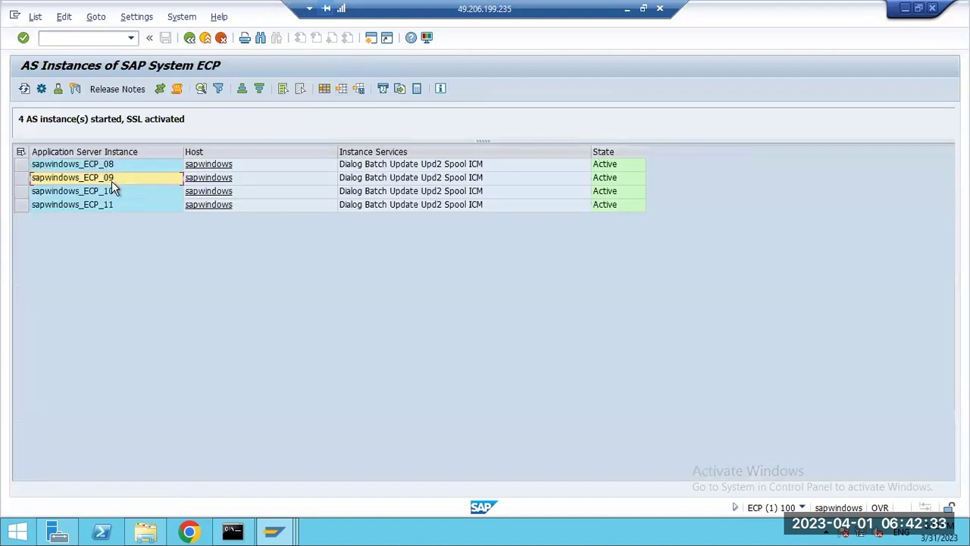
Review work processes of instances sapwindows_ECP_10 and sapwindows_ECP_11, then call up SM21.
{"action": "double_click", "coordinate": [112, 190]}
{"action": "left_click", "coordinate": [589, 167]}
{"action": "key", "text": "F3"}
{"action": "double_click", "coordinate": [115, 204]}
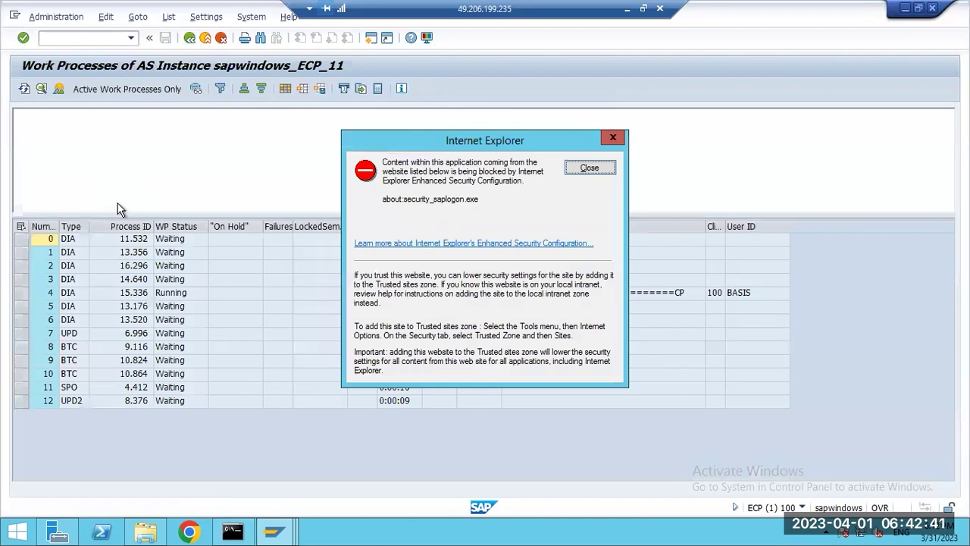
{"action": "left_click", "coordinate": [573, 169]}
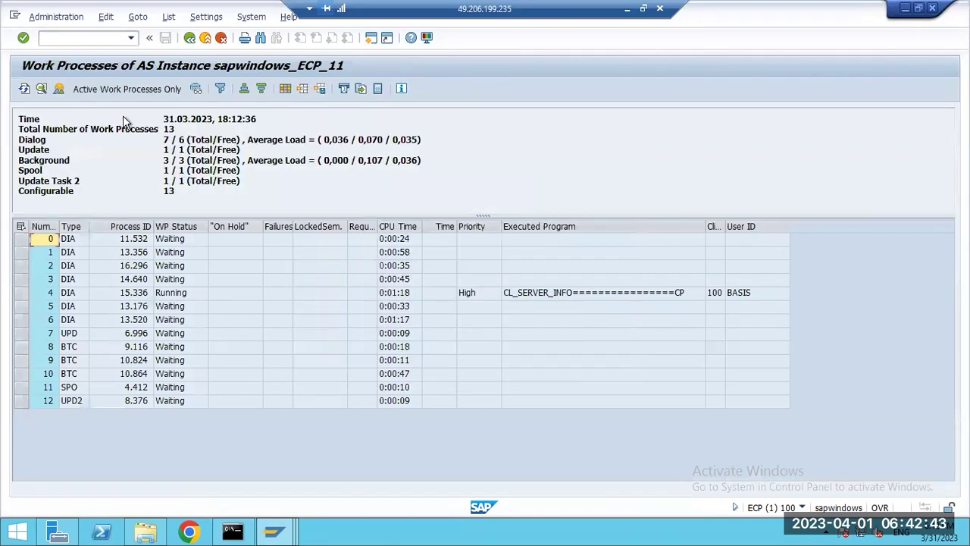
{"action": "key", "text": "F3"}
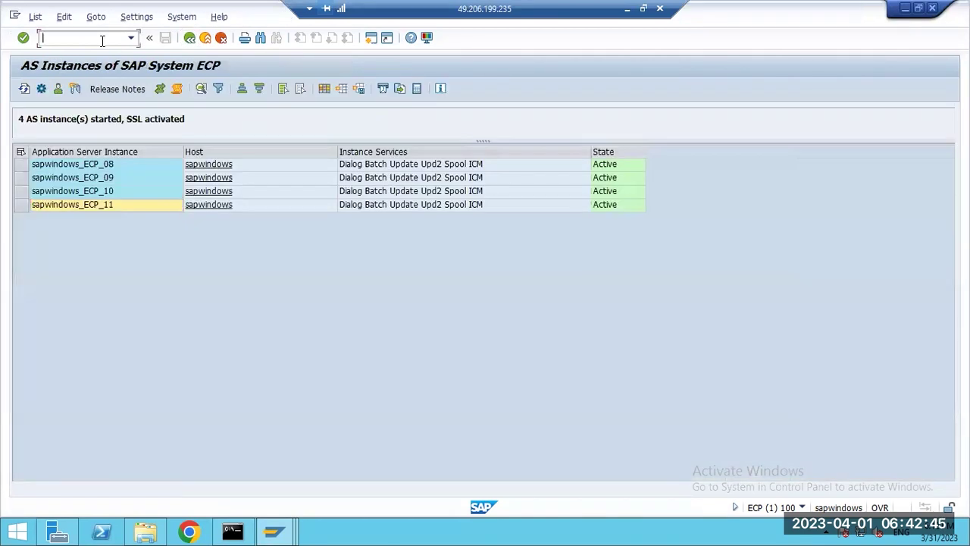
{"action": "type", "text": "/nsm21"}
{"action": "key", "text": "Return"}
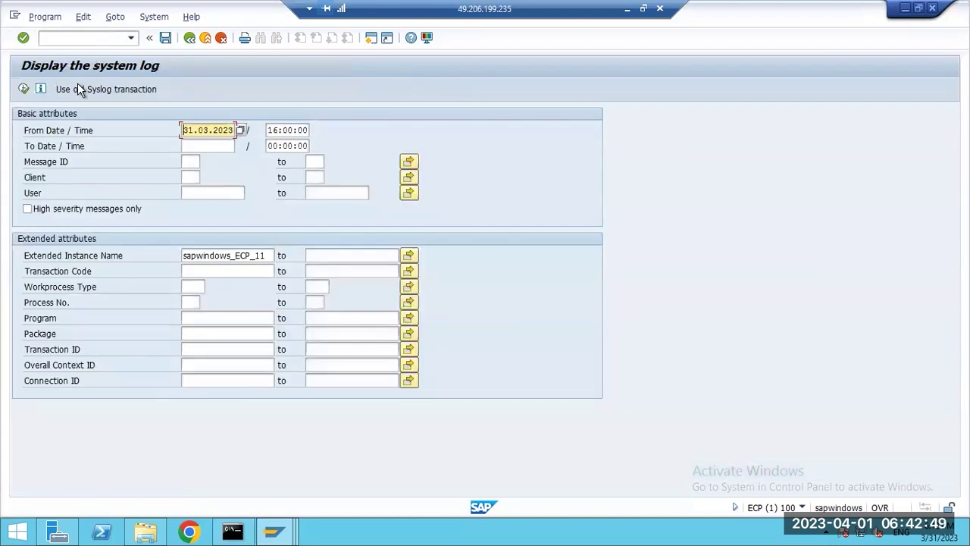
{"action": "left_click", "coordinate": [23, 89]}
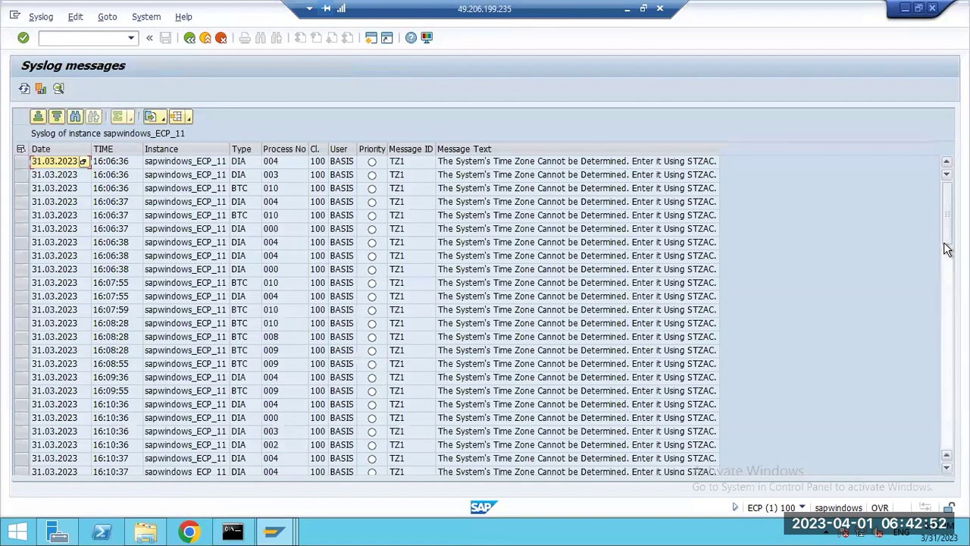
{"action": "left_click_drag", "start_coordinate": [947, 217], "coordinate": [947, 448]}
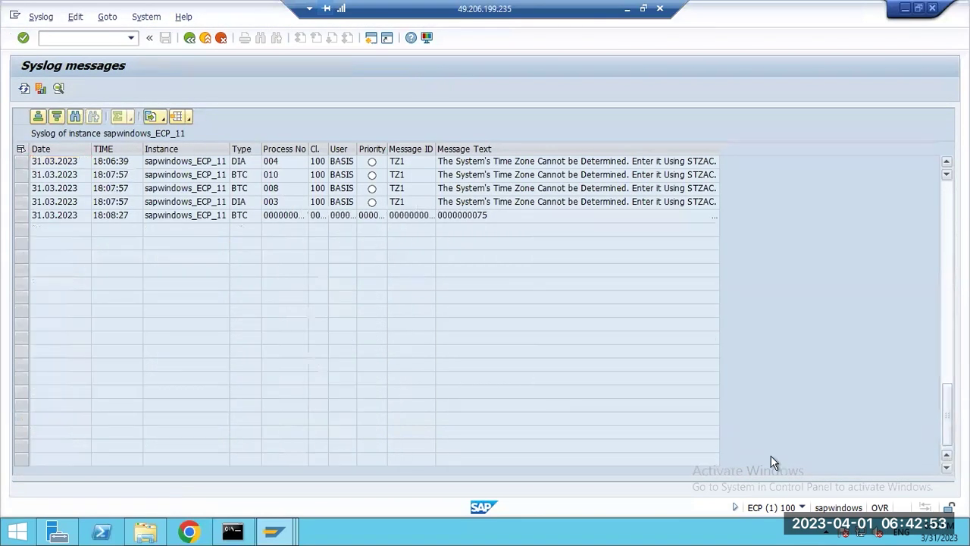
{"action": "double_click", "coordinate": [505, 455]}
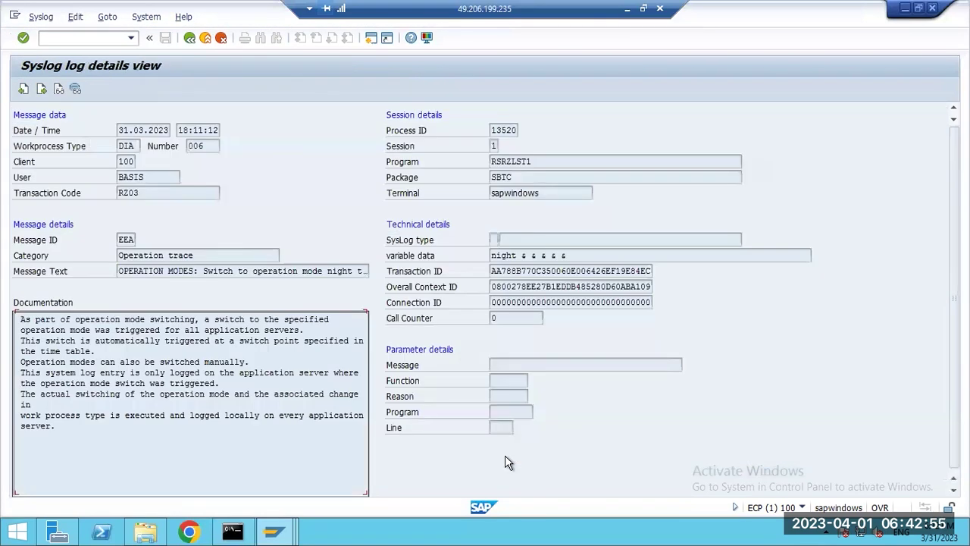
{"action": "left_click_drag", "start_coordinate": [117, 319], "coordinate": [350, 436]}
{"action": "left_click_drag", "start_coordinate": [191, 275], "coordinate": [397, 280]}
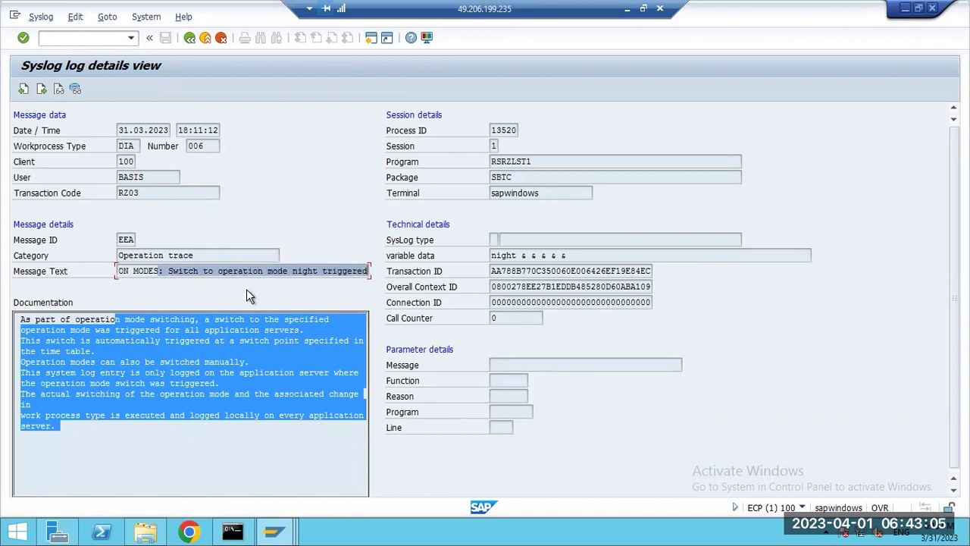
{"action": "left_click_drag", "start_coordinate": [163, 194], "coordinate": [53, 199]}
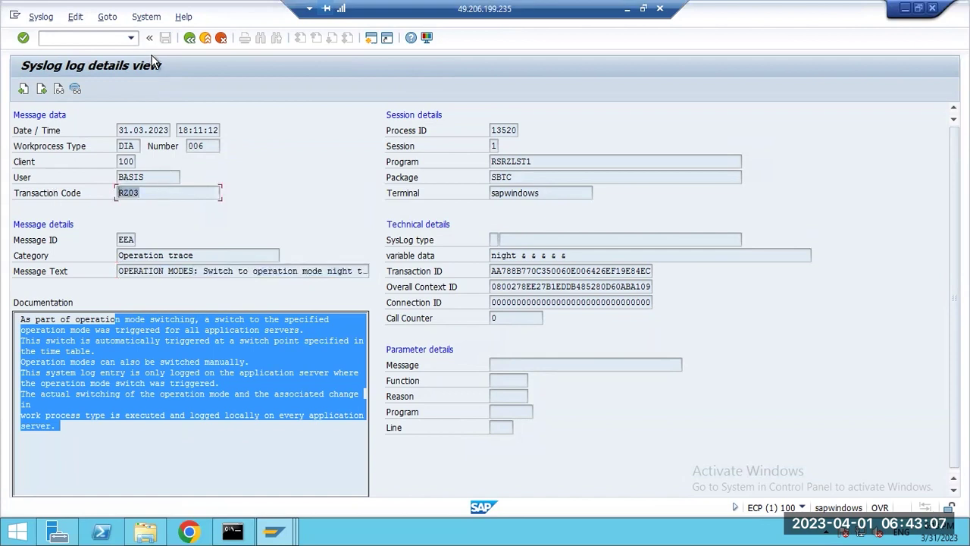
{"action": "left_click", "coordinate": [190, 37]}
{"action": "left_click", "coordinate": [189, 37]}
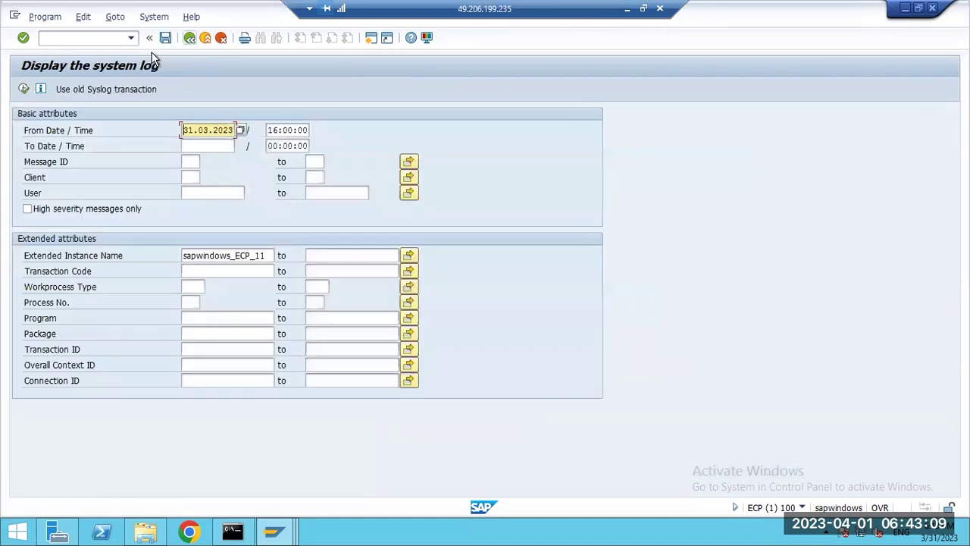
Check in SM63 that night covers the current 18.00–19.00 hour, leaving the timetable unchanged.
{"action": "left_click", "coordinate": [190, 37]}
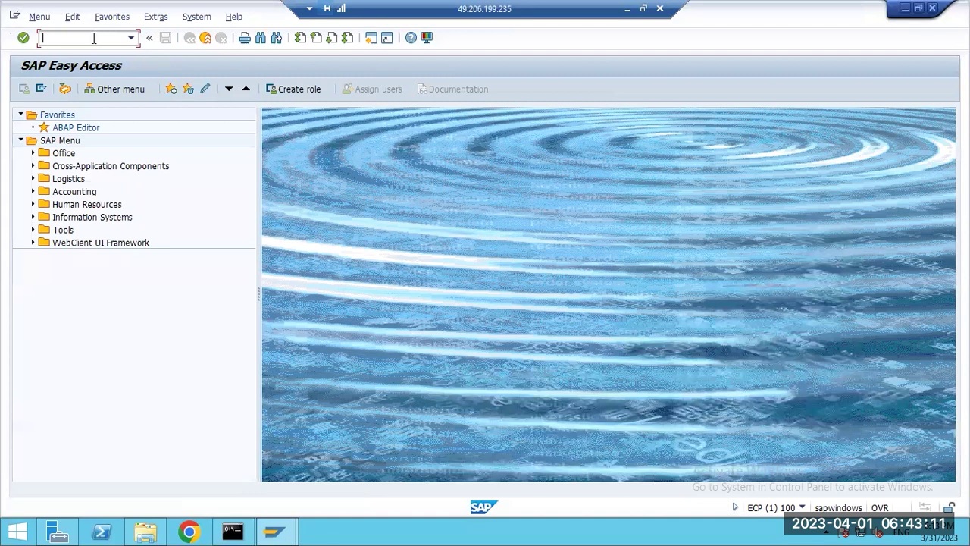
{"action": "type", "text": "sm63"}
{"action": "key", "text": "Return"}
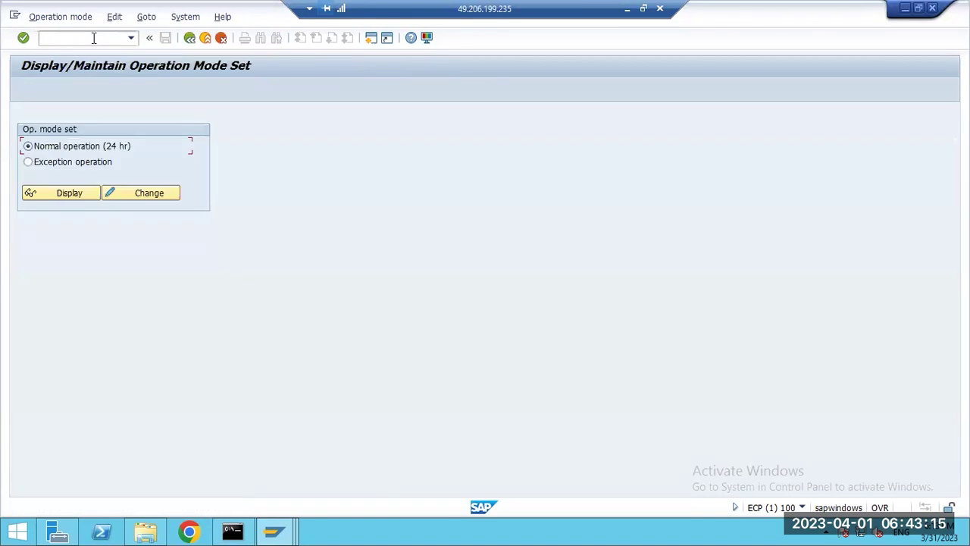
{"action": "left_click", "coordinate": [148, 199]}
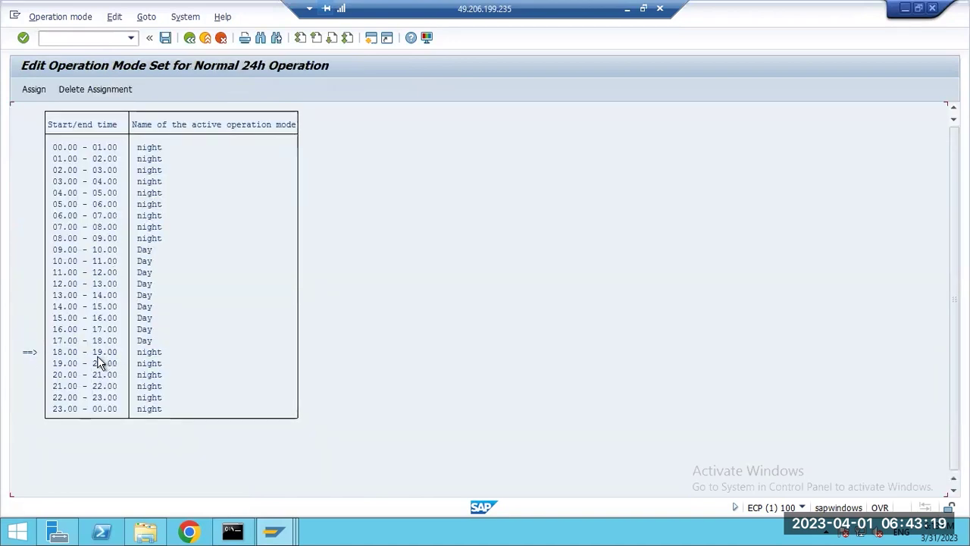
{"action": "key", "text": "F3"}
{"action": "key", "text": "F3"}
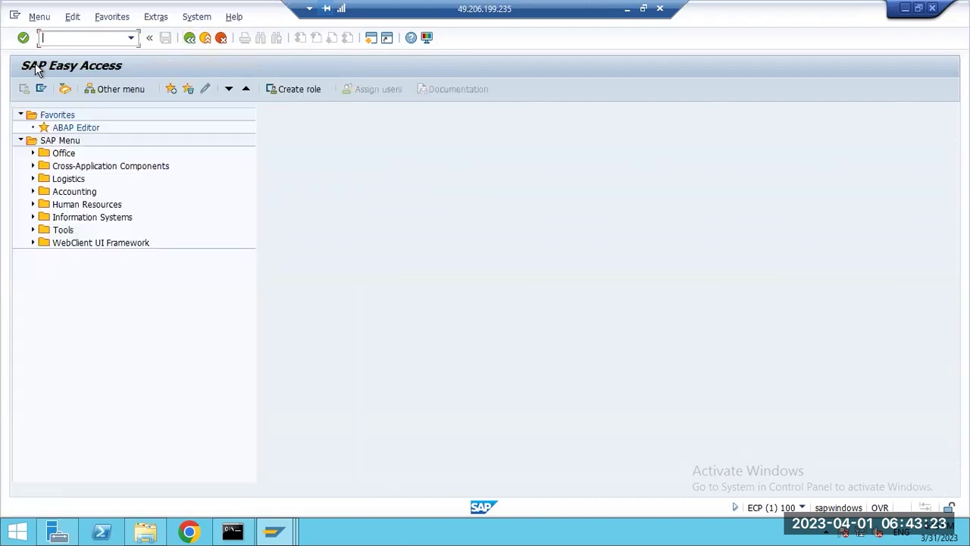
Run RZ04 and complete the ECQ remote logon to list the Day and night modes.
{"action": "type", "text": "sm"}
{"action": "key", "text": "BackSpace"}
{"action": "key", "text": "BackSpace"}
{"action": "type", "text": "rz"}
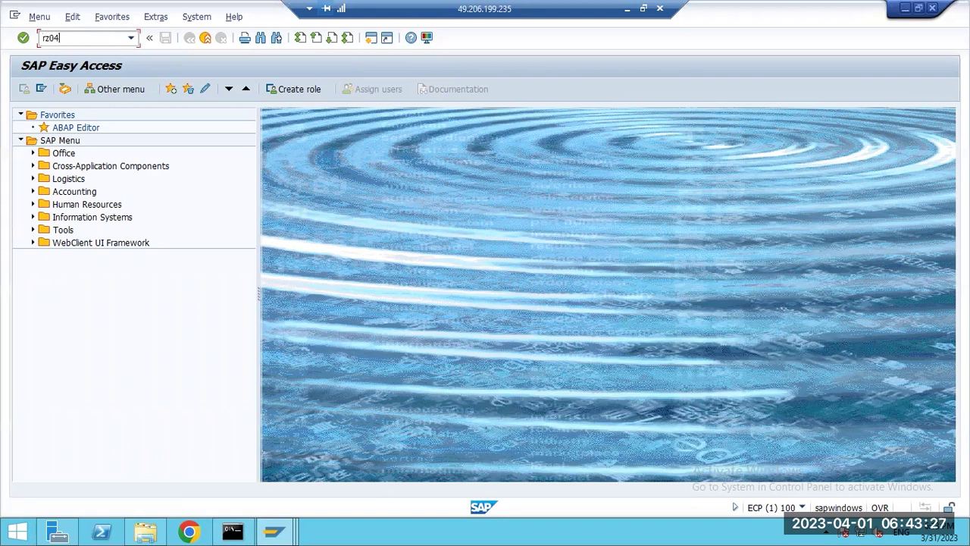
{"action": "type", "text": "04"}
{"action": "key", "text": "Return"}
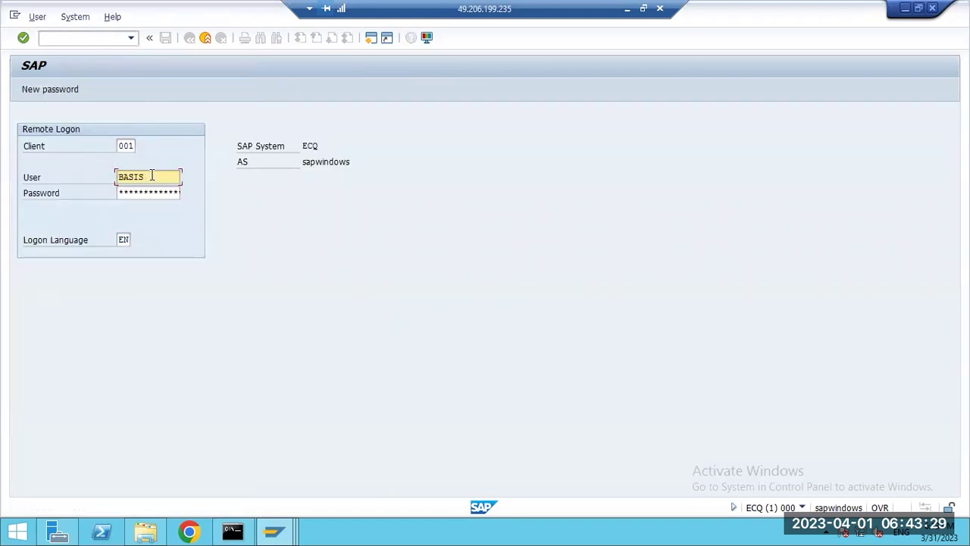
{"action": "key", "text": "Tab"}
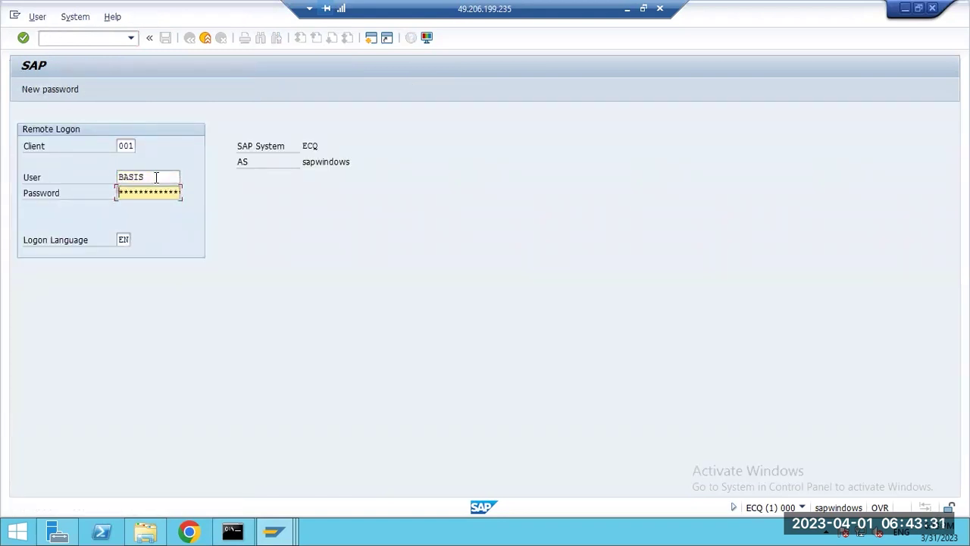
{"action": "type", "text": "***"}
{"action": "left_click", "coordinate": [156, 178]}
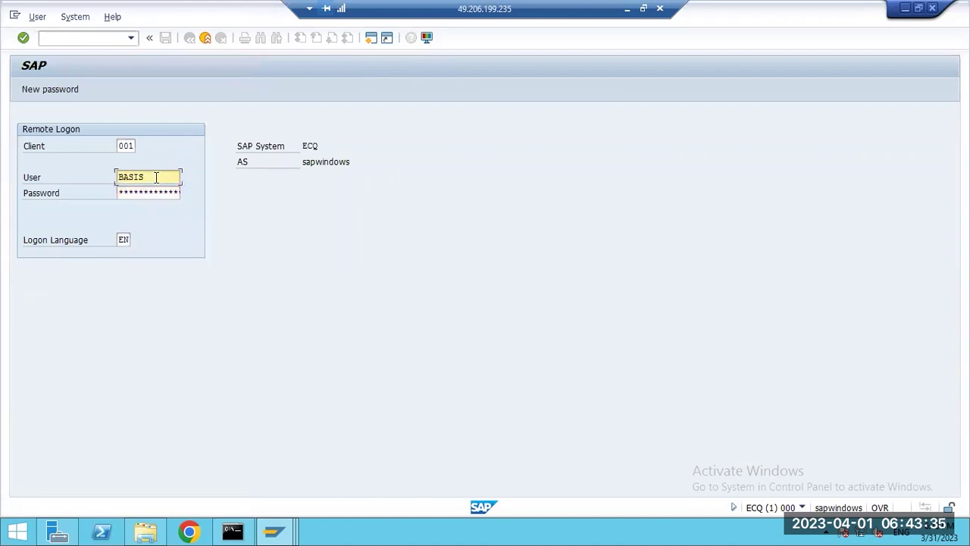
{"action": "key", "text": "Tab"}
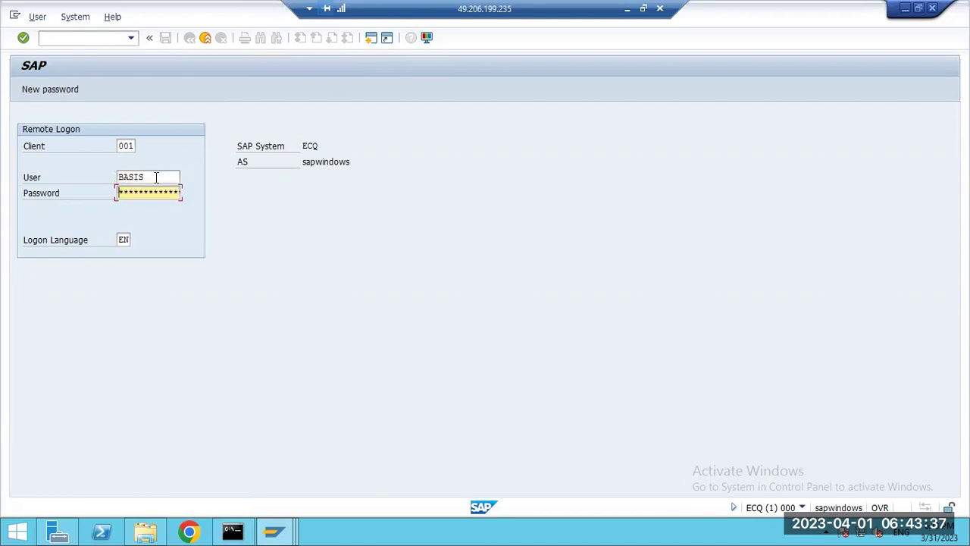
{"action": "type", "text": "**"}
{"action": "key", "text": "Return"}
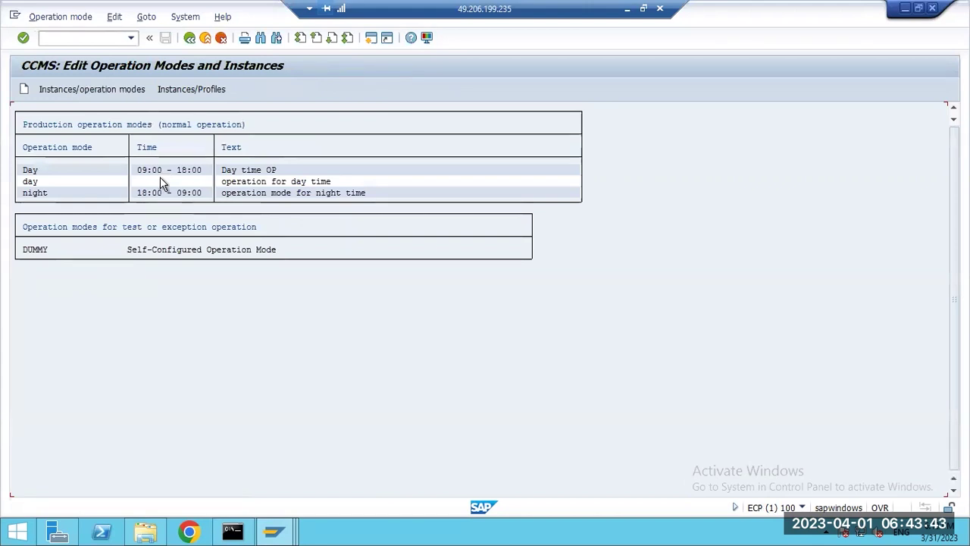
{"action": "double_click", "coordinate": [177, 169]}
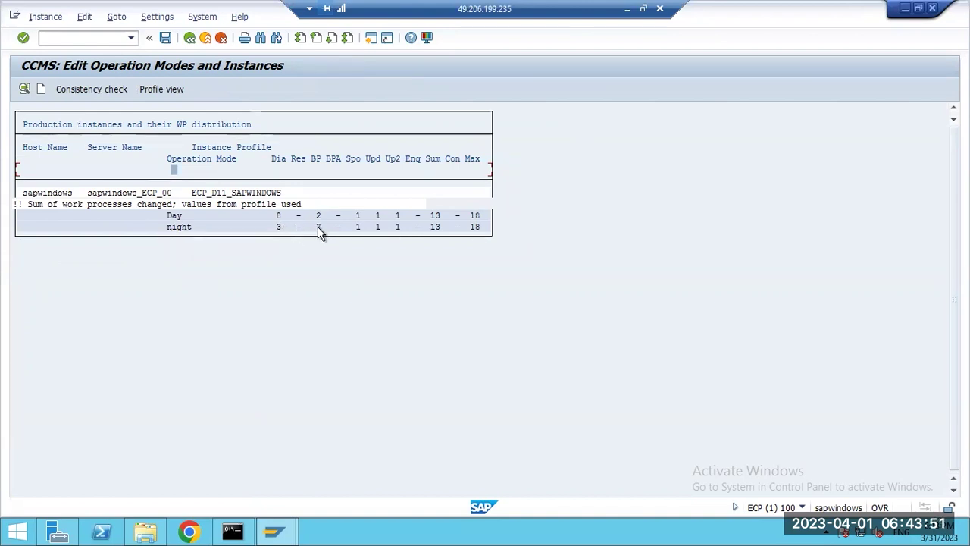
{"action": "left_click", "coordinate": [113, 19]}
{"action": "mouse_move", "coordinate": [152, 21]}
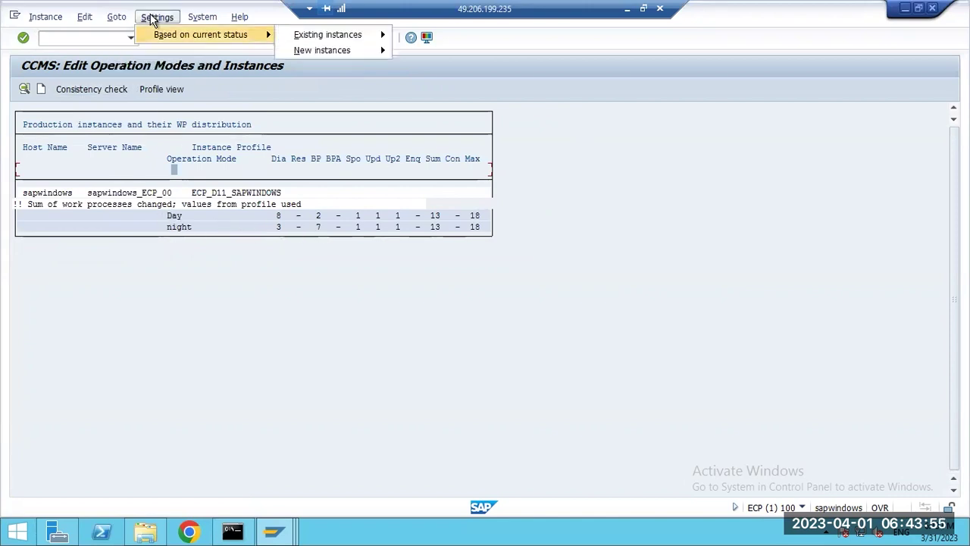
{"action": "mouse_move", "coordinate": [47, 19]}
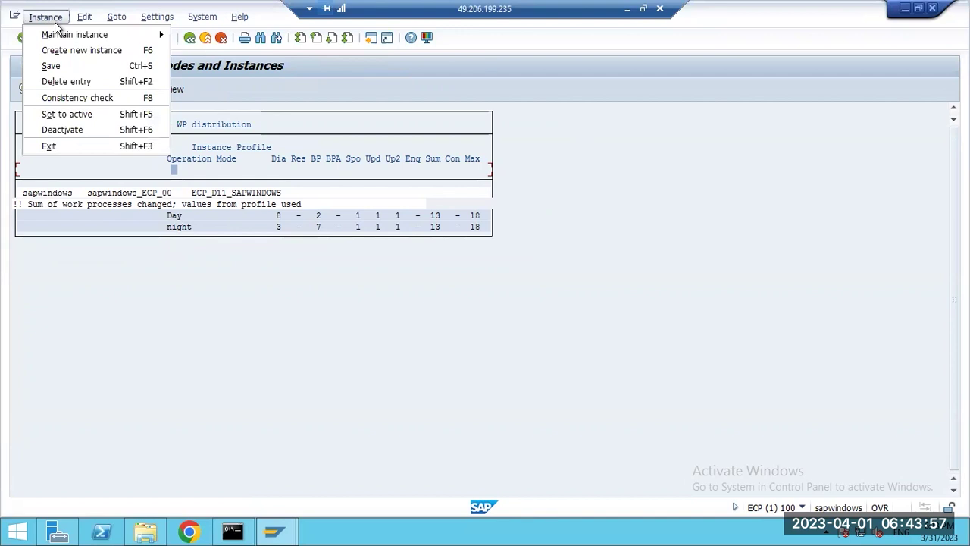
{"action": "mouse_move", "coordinate": [65, 34]}
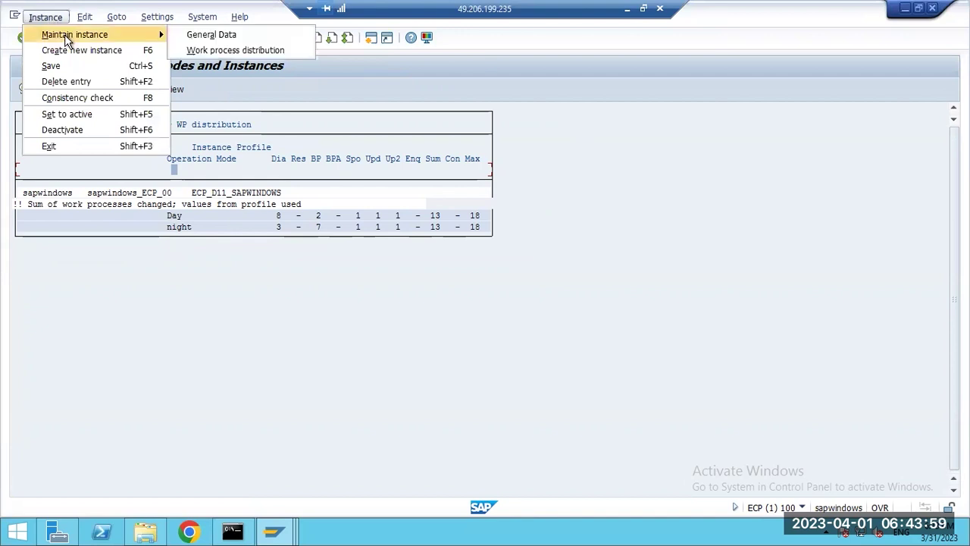
{"action": "left_click", "coordinate": [73, 114]}
{"action": "left_click", "coordinate": [278, 228]}
{"action": "key", "text": "Return"}
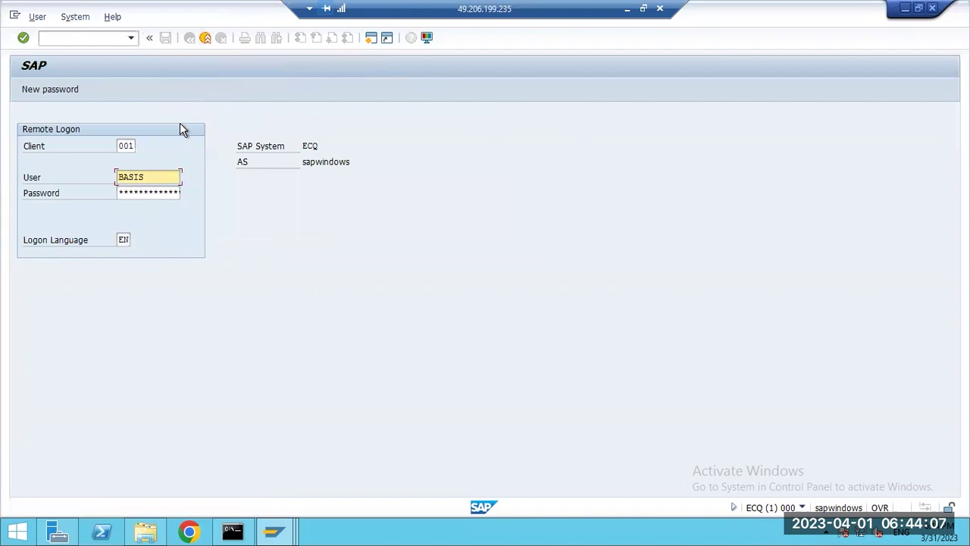
{"action": "left_click", "coordinate": [154, 193]}
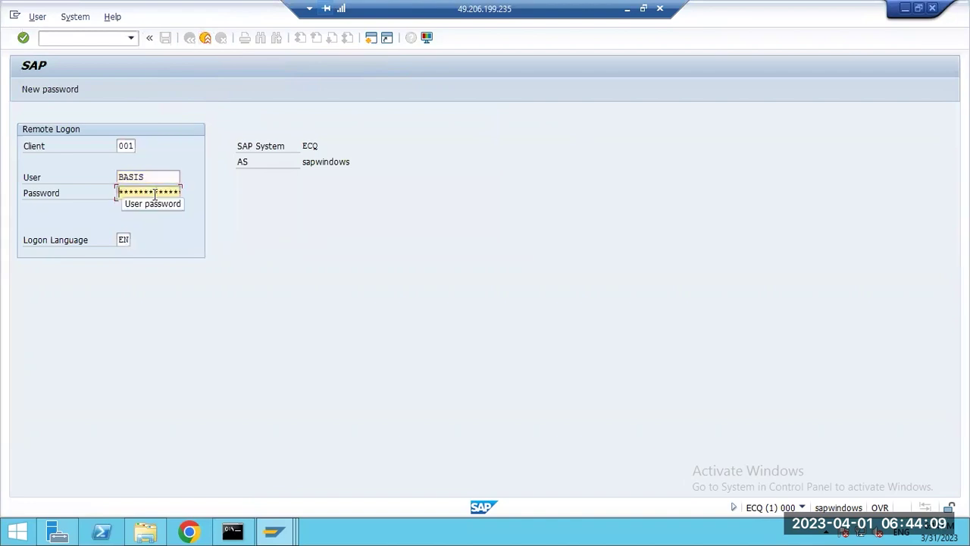
{"action": "type", "text": "***"}
{"action": "key", "text": "Return"}
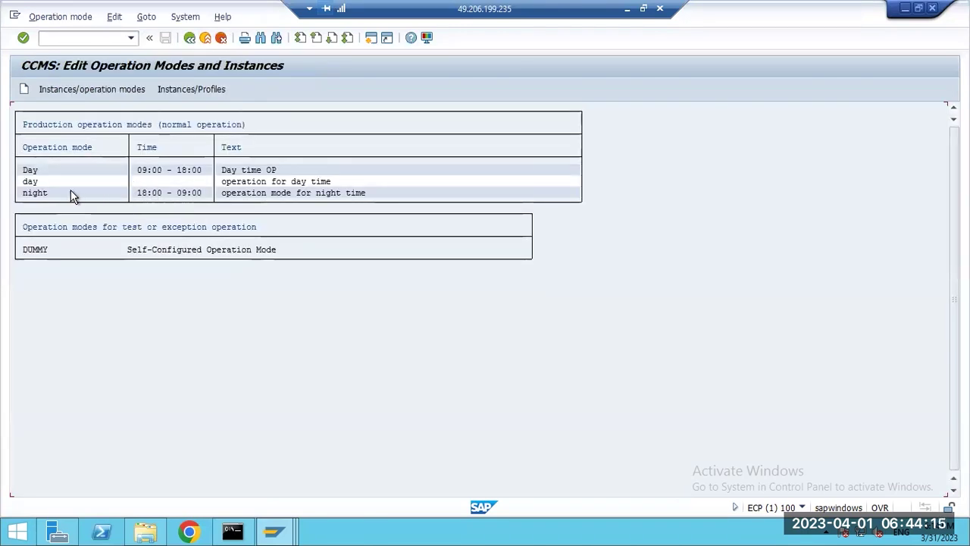
Delete the lowercase 'day' operation mode, leaving only Day and night.
{"action": "left_click", "coordinate": [29, 182]}
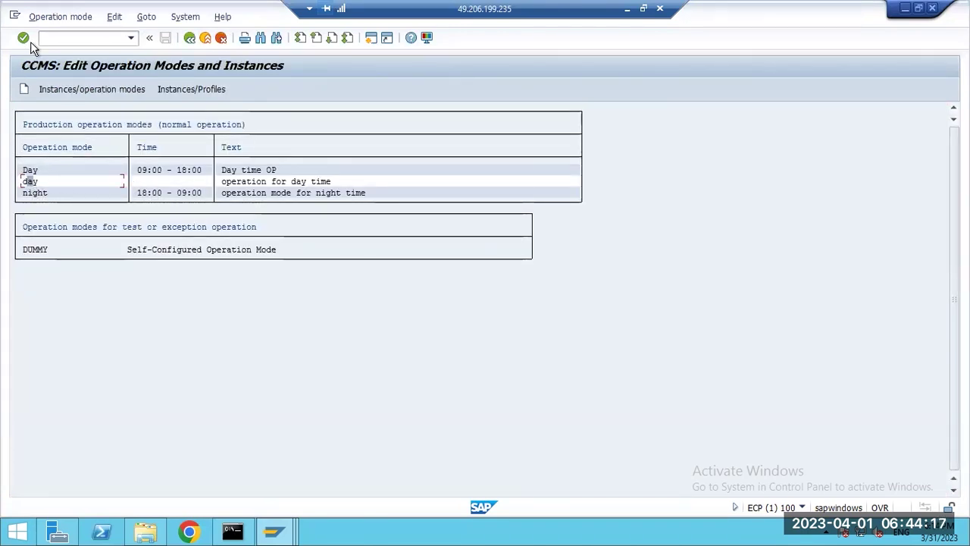
{"action": "left_click", "coordinate": [52, 19]}
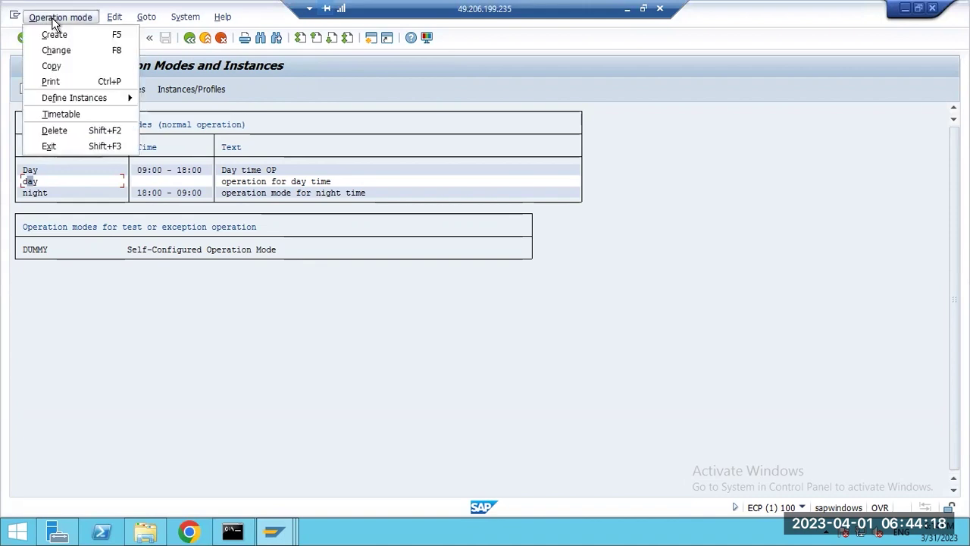
{"action": "left_click", "coordinate": [67, 133]}
{"action": "left_click", "coordinate": [168, 241]}
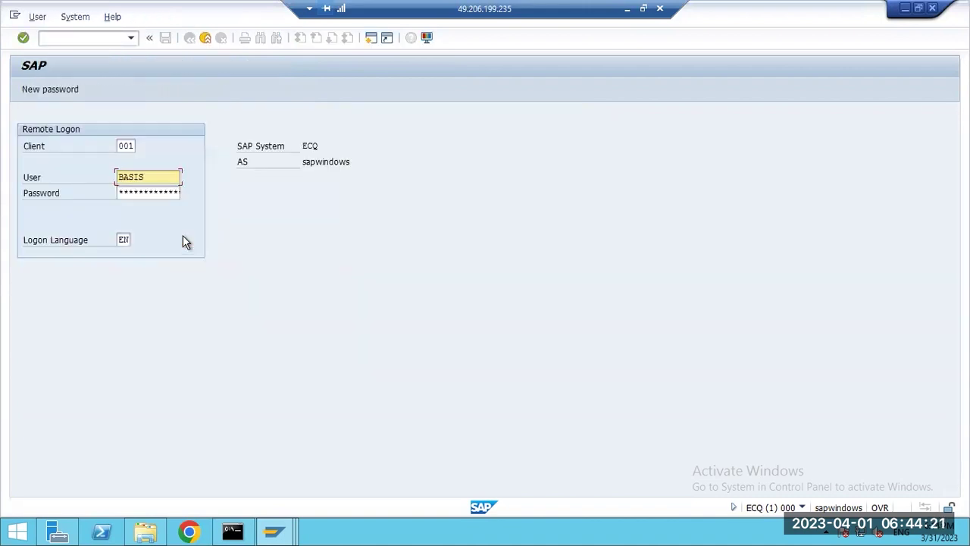
Log on to ECQ with the account password to finish the deletion, then return to Easy Access.
{"action": "left_click", "coordinate": [153, 191]}
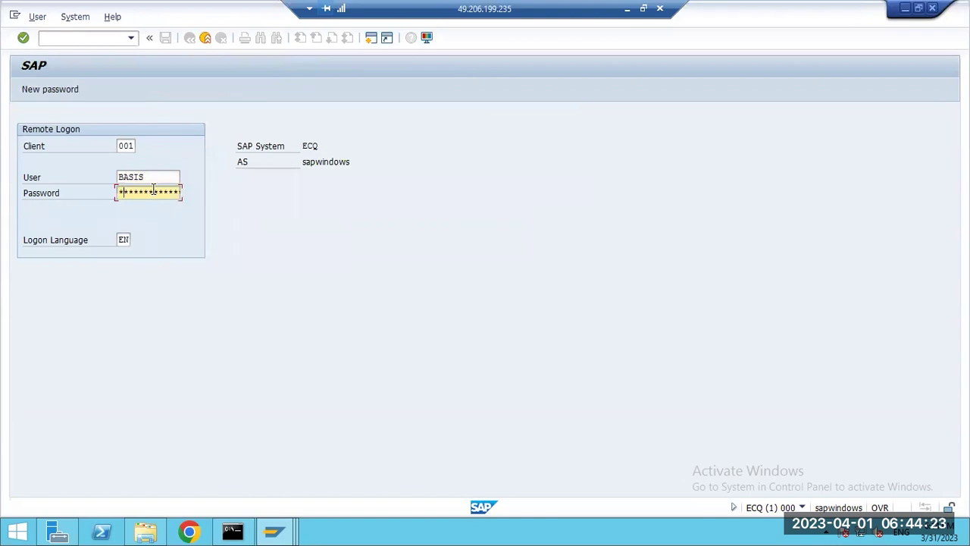
{"action": "key", "text": "shift+Tab"}
{"action": "key", "text": "Tab"}
{"action": "key", "text": "Right"}
{"action": "key", "text": "Right"}
{"action": "key", "text": "Right"}
{"action": "key", "text": "Return"}
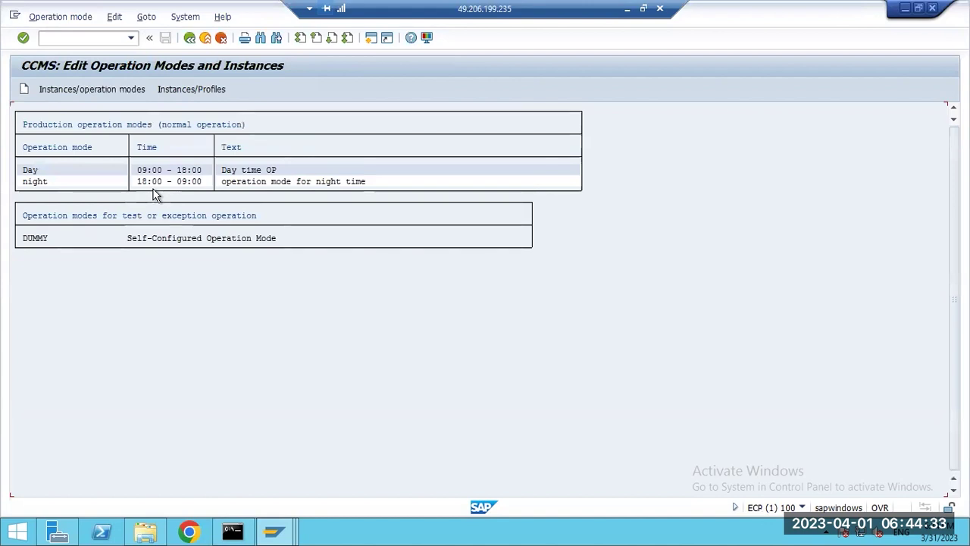
{"action": "key", "text": "F3"}
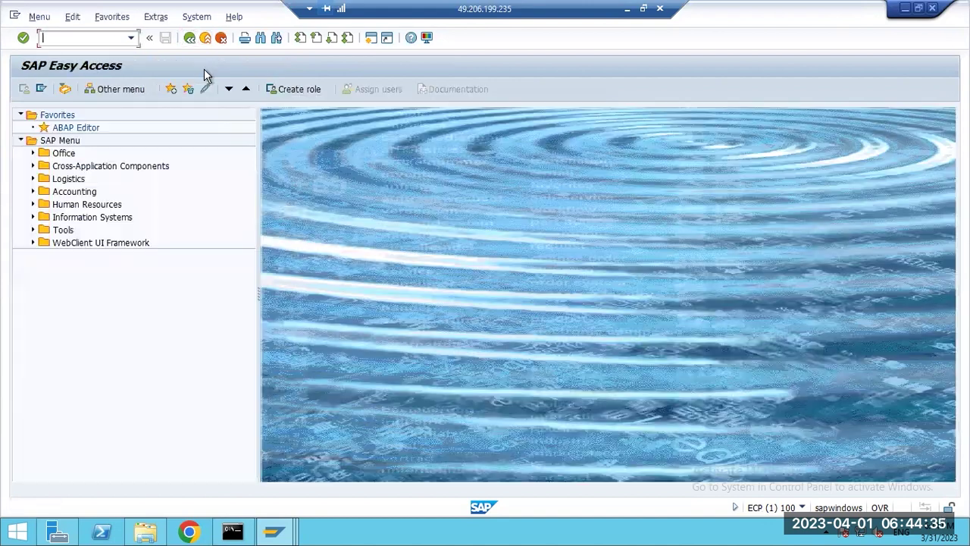
In Paint, remove the trailing period after BTC at the end of the NIGHT TIME line.
{"action": "left_click", "coordinate": [625, 12]}
{"action": "mouse_move", "coordinate": [181, 369]}
{"action": "left_mouse_down"}
{"action": "mouse_move", "coordinate": [541, 382]}
{"action": "mouse_move", "coordinate": [588, 373]}
{"action": "mouse_move", "coordinate": [561, 379]}
{"action": "left_mouse_up"}
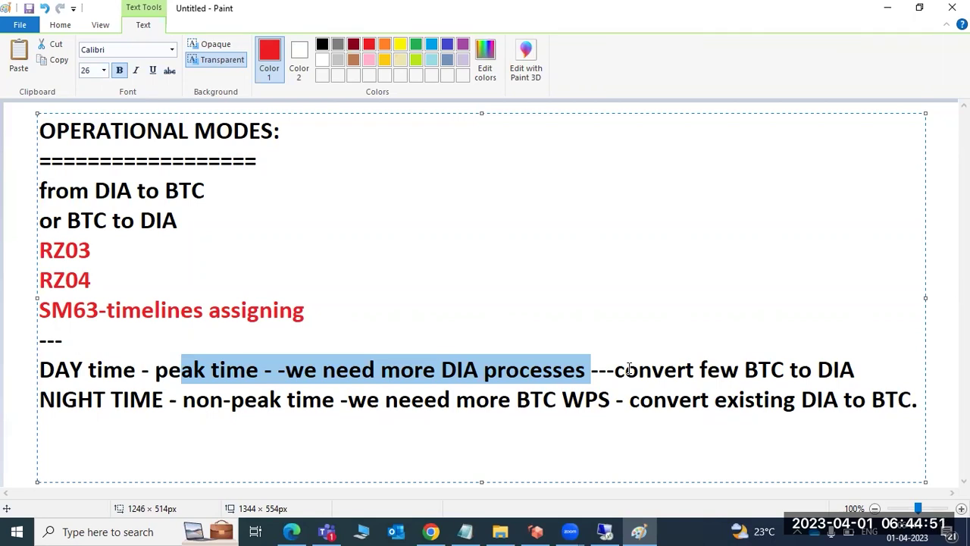
{"action": "left_click", "coordinate": [832, 369]}
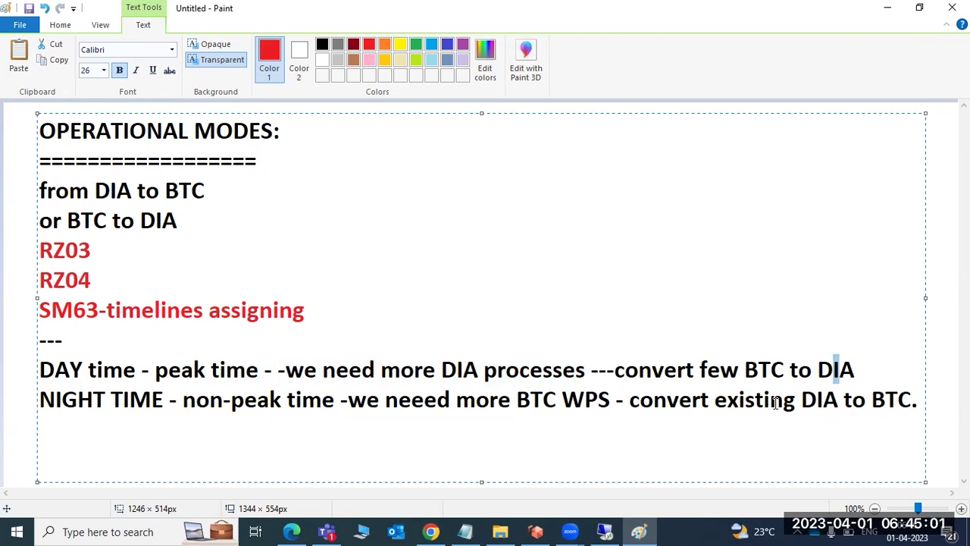
{"action": "left_click_drag", "start_coordinate": [784, 400], "coordinate": [917, 404]}
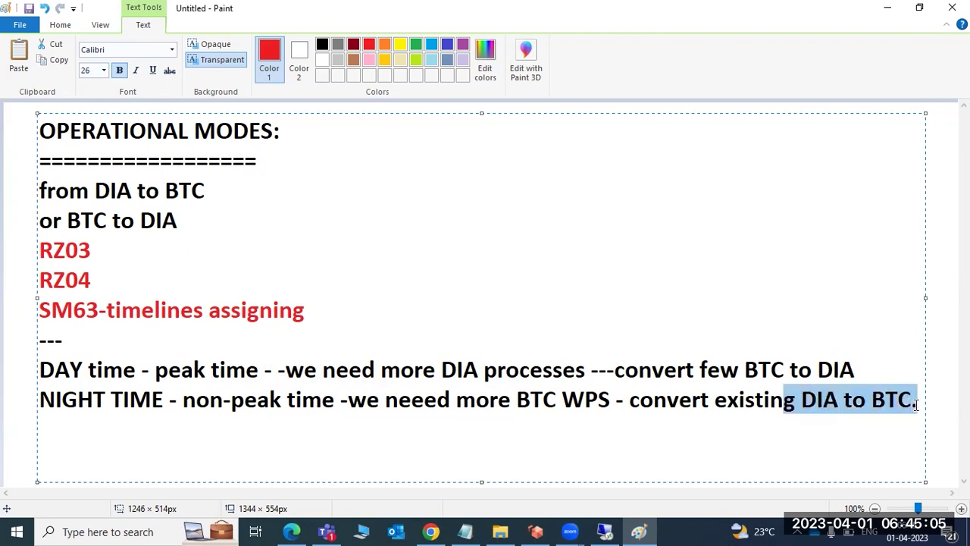
{"action": "left_click", "coordinate": [918, 405]}
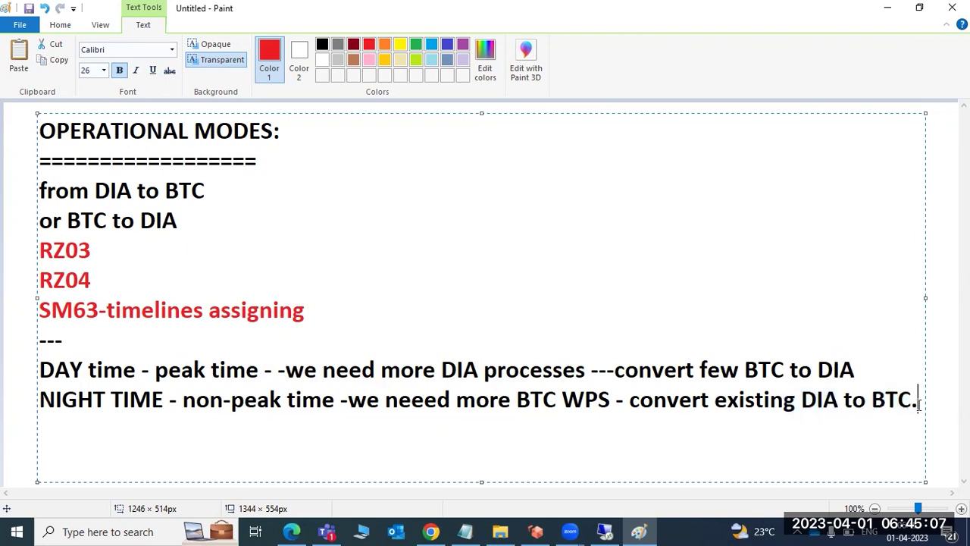
{"action": "key", "text": "BackSpace"}
Select all the operational modes notes text in the Paint text box.
{"action": "left_click_drag", "start_coordinate": [294, 430], "coordinate": [30, 131]}
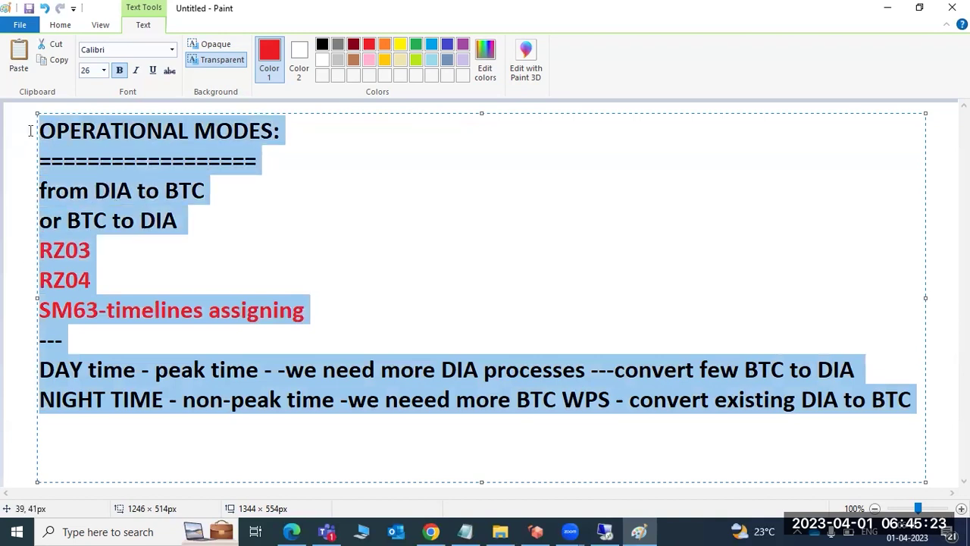
{"action": "left_click_drag", "start_coordinate": [52, 371], "coordinate": [505, 423]}
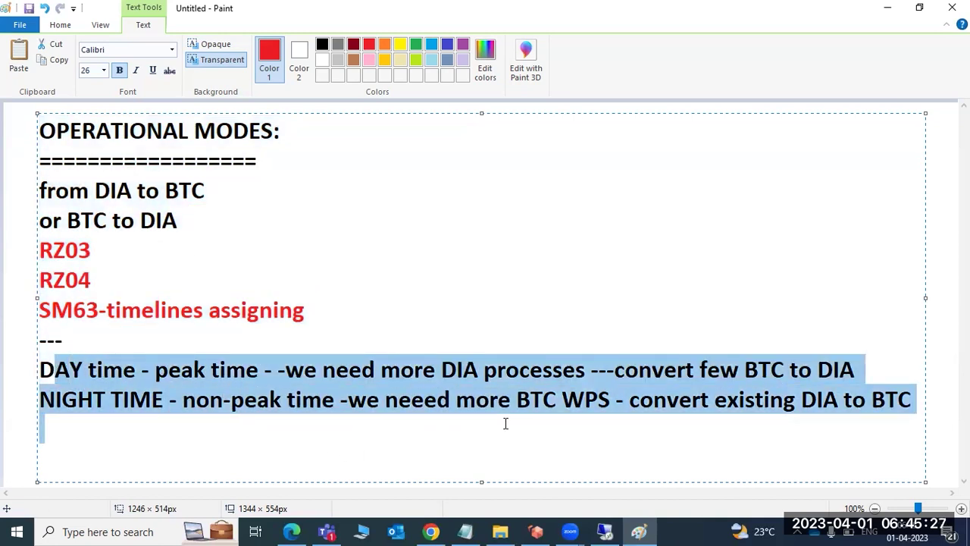
{"action": "left_click", "coordinate": [339, 391]}
{"action": "left_click_drag", "start_coordinate": [914, 412], "coordinate": [60, 131]}
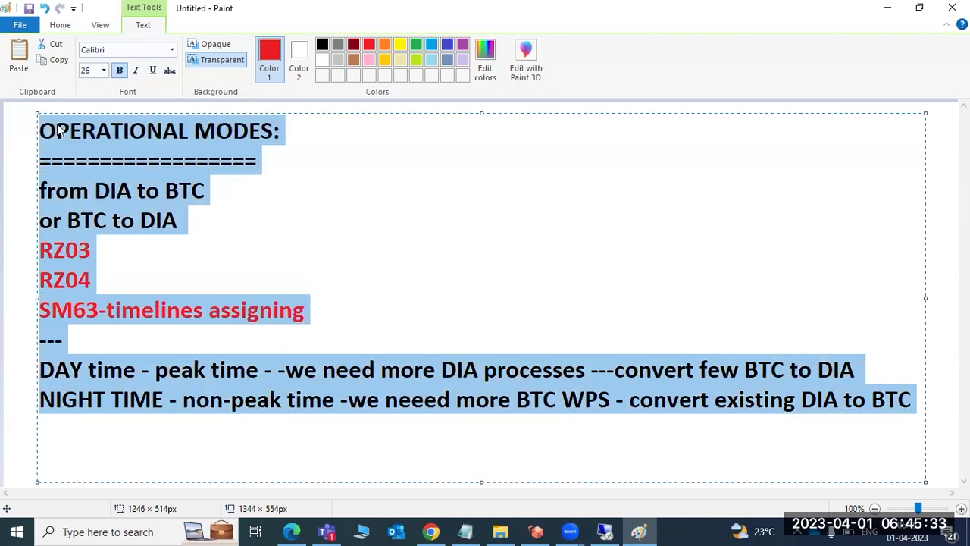
Replace the old notes with 'SMICM-' on the first line and 'SICF' on the second.
{"action": "key", "text": "Delete"}
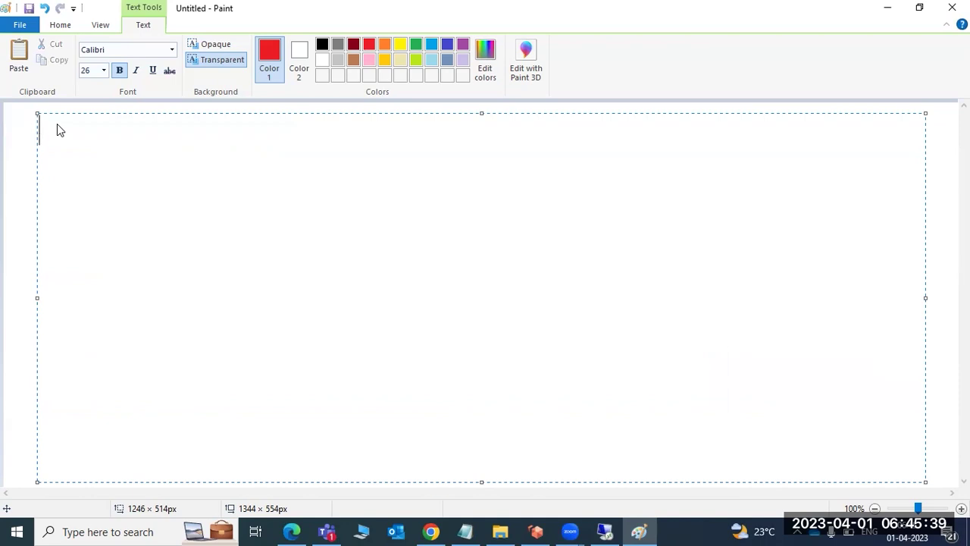
{"action": "type", "text": "SMICM"}
{"action": "key", "text": "Return"}
{"action": "type", "text": "SICF"}
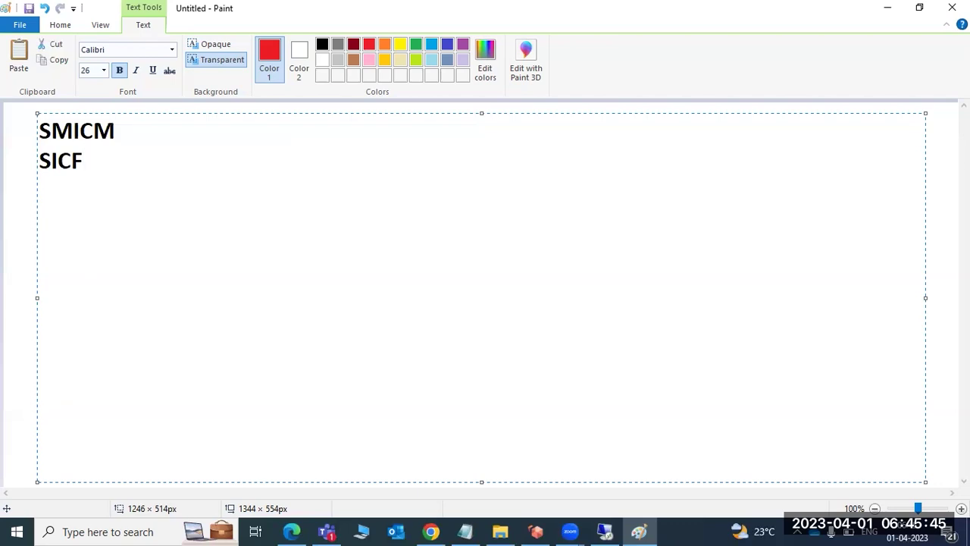
{"action": "key", "text": "Up"}
{"action": "key", "text": "Right"}
{"action": "key", "text": "Right"}
{"action": "key", "text": "Right"}
{"action": "type", "text": "-"}
Run SMICM and review the HTTP, SMTP and HTTPS entries in the ICM services list.
{"action": "left_click", "coordinate": [605, 531]}
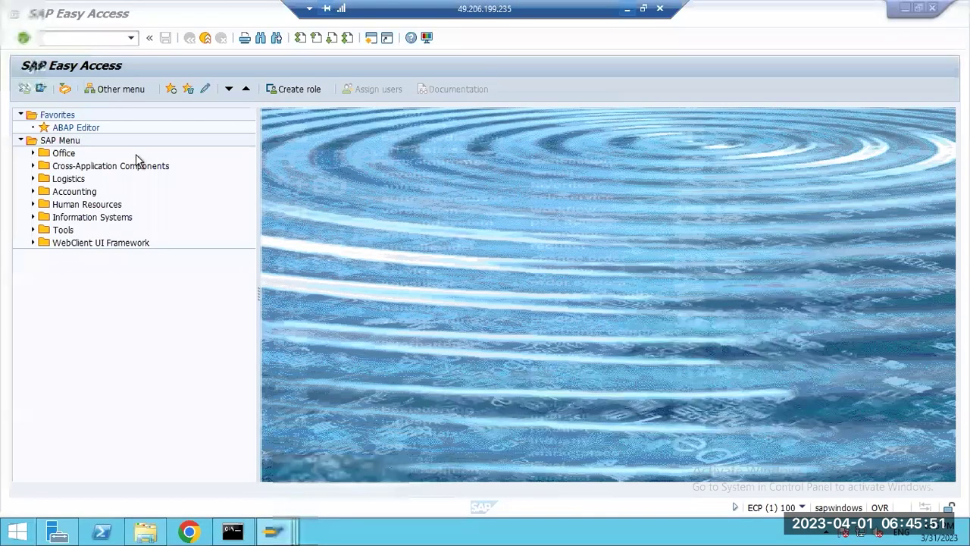
{"action": "left_click", "coordinate": [87, 37]}
{"action": "type", "text": "sm"}
{"action": "key", "text": "Return"}
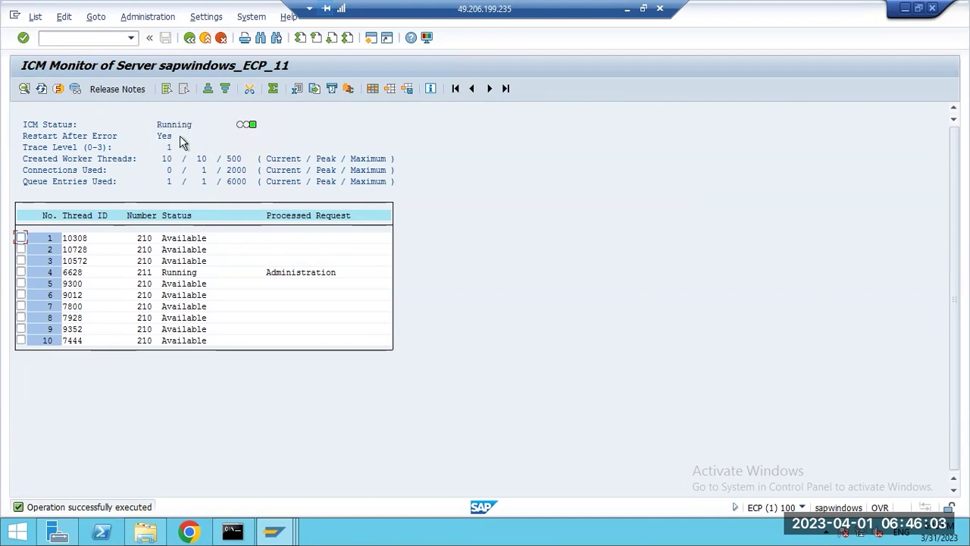
{"action": "left_click", "coordinate": [94, 17]}
{"action": "left_click", "coordinate": [121, 128]}
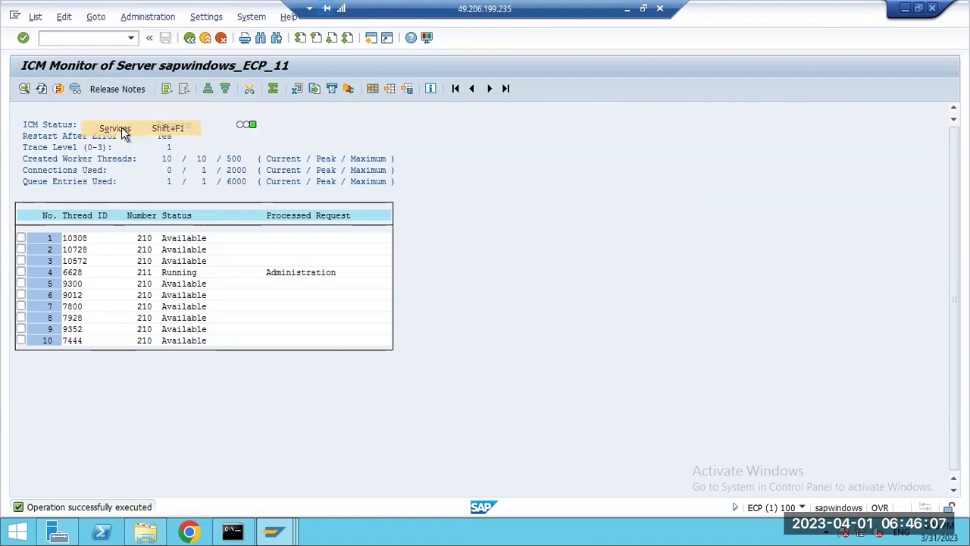
{"action": "left_click", "coordinate": [67, 171]}
{"action": "left_click", "coordinate": [69, 182]}
{"action": "left_click", "coordinate": [74, 193]}
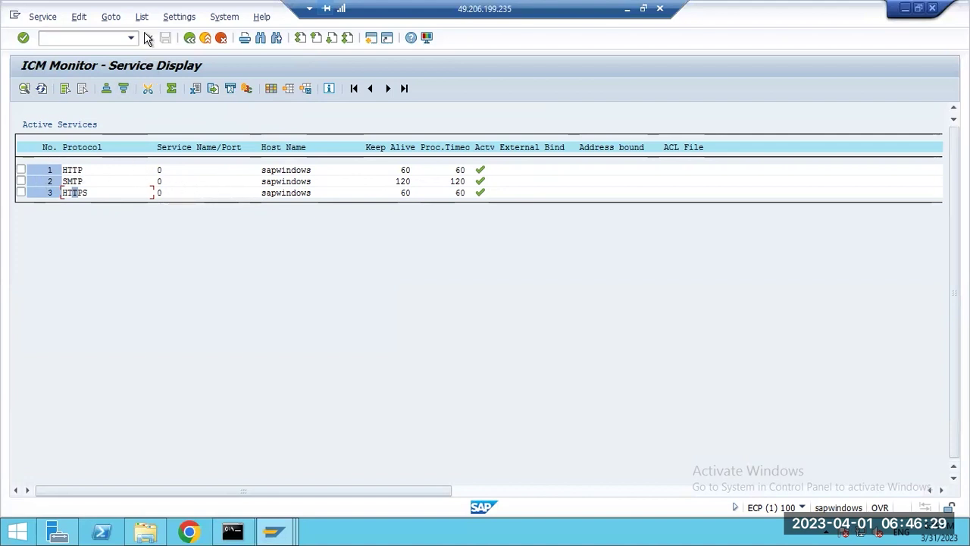
Display the full dev_icm trace file for sapwindows_ECP_11 and scroll to its latest entries.
{"action": "left_click", "coordinate": [111, 16]}
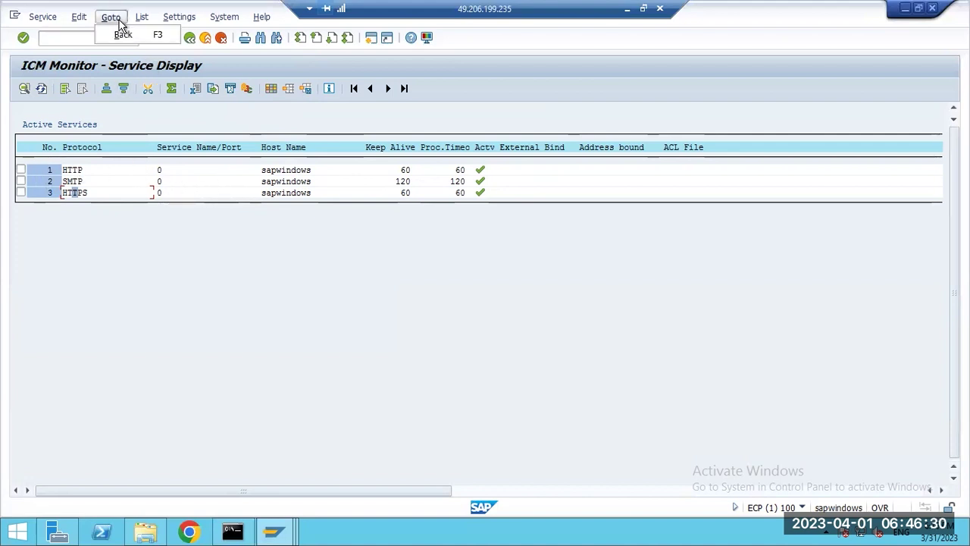
{"action": "left_click", "coordinate": [156, 35]}
{"action": "left_click", "coordinate": [96, 17]}
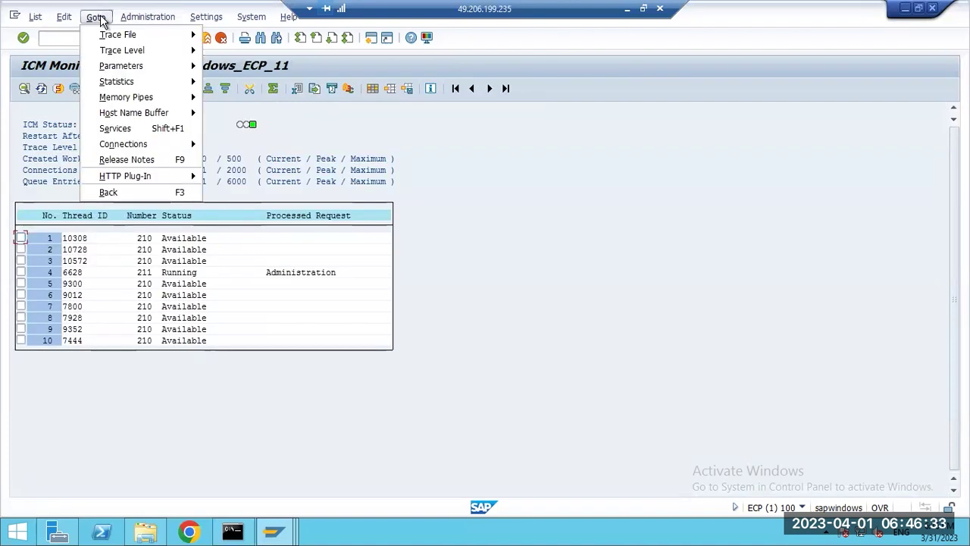
{"action": "mouse_move", "coordinate": [149, 36]}
{"action": "key", "text": "Right"}
{"action": "key", "text": "Down"}
{"action": "key", "text": "Up"}
{"action": "key", "text": "Up"}
{"action": "key", "text": "Return"}
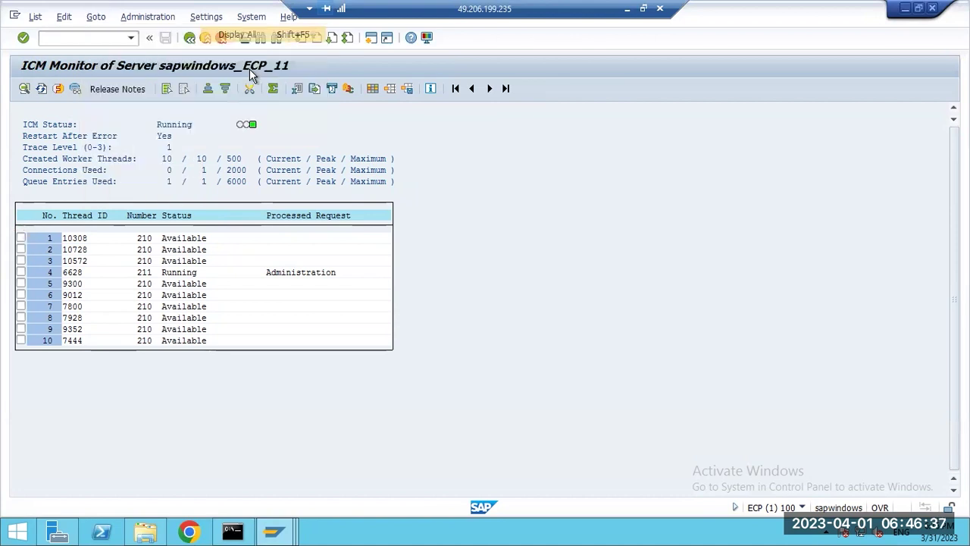
{"action": "left_click_drag", "start_coordinate": [955, 168], "coordinate": [954, 439]}
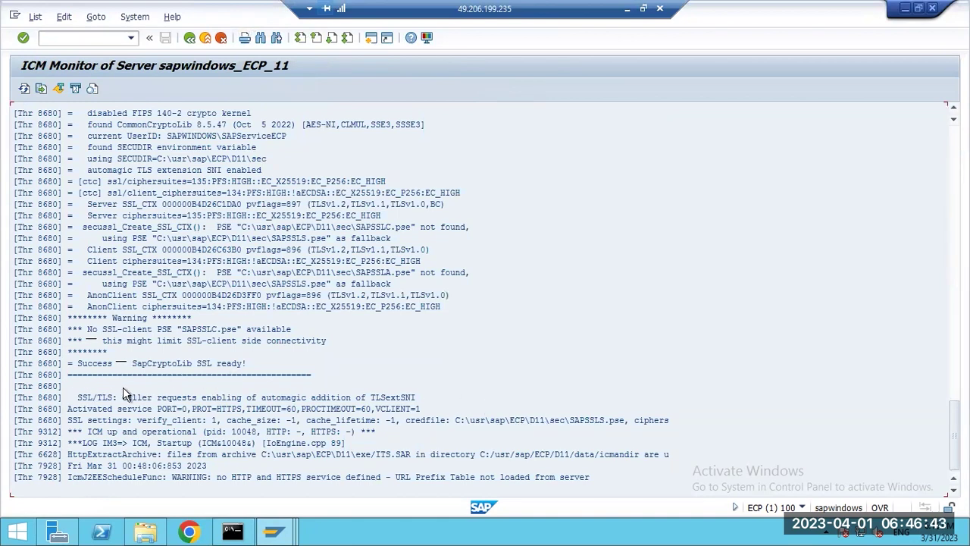
Leave the trace, show the active ICM services, and check the SMTP service row.
{"action": "left_click", "coordinate": [111, 468]}
{"action": "left_click", "coordinate": [282, 477]}
{"action": "key", "text": "F3"}
{"action": "left_click", "coordinate": [96, 16]}
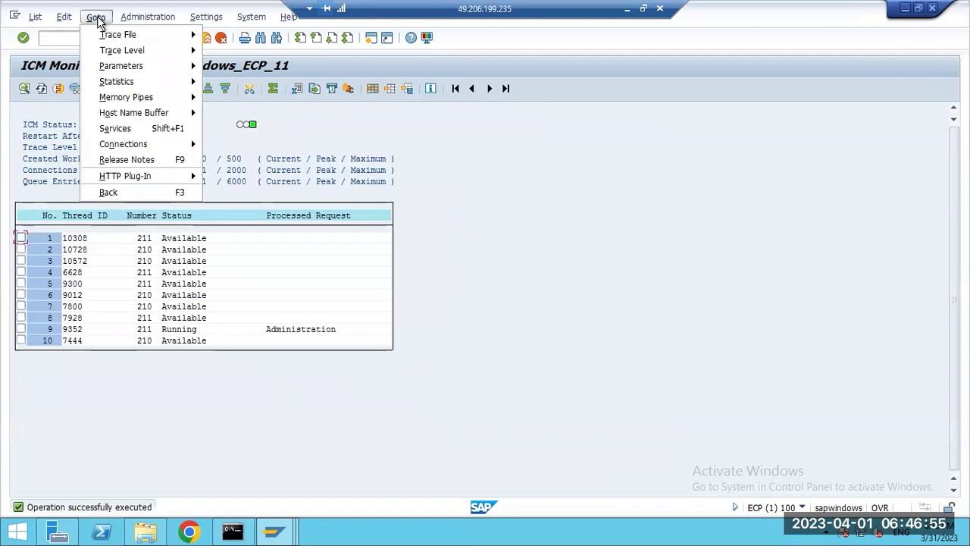
{"action": "left_click", "coordinate": [116, 129]}
{"action": "left_click", "coordinate": [70, 185]}
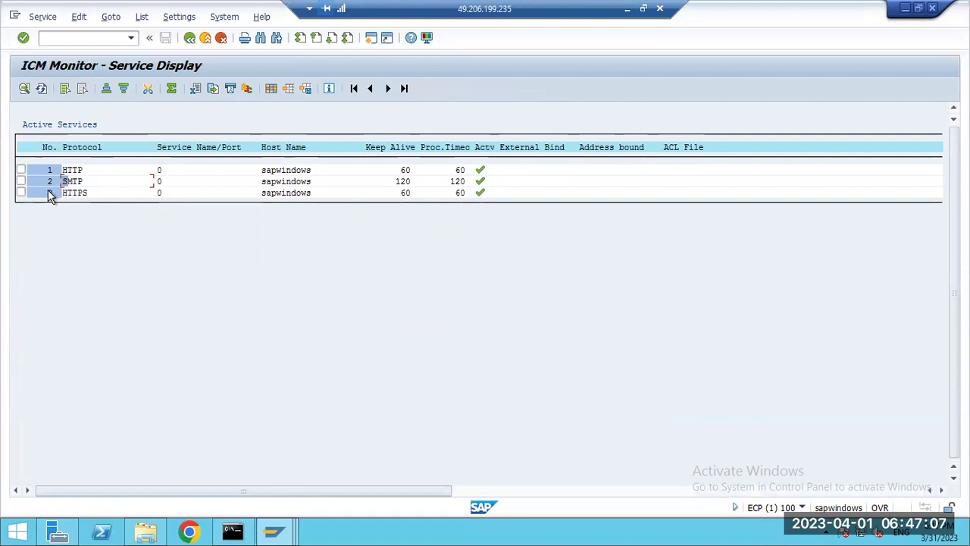
{"action": "left_click", "coordinate": [21, 181]}
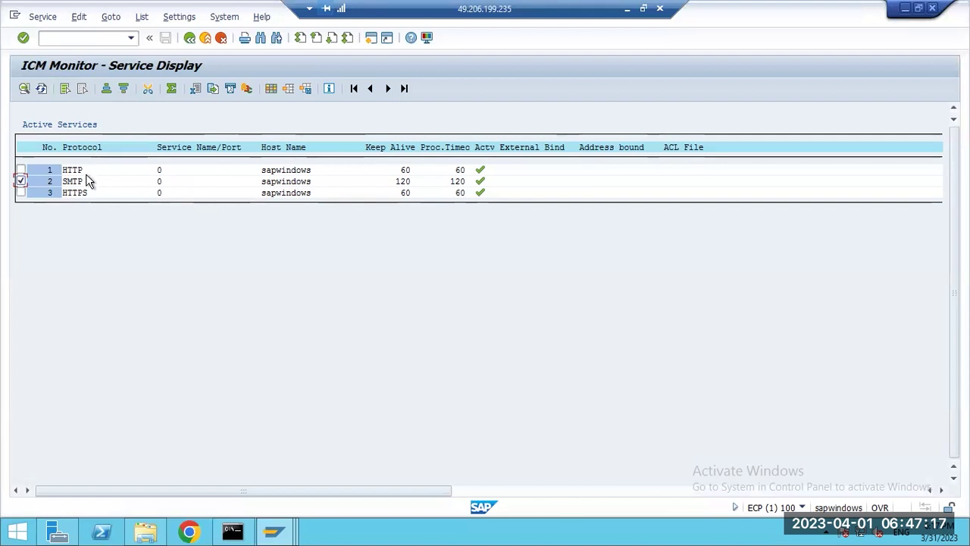
{"action": "left_click", "coordinate": [69, 37]}
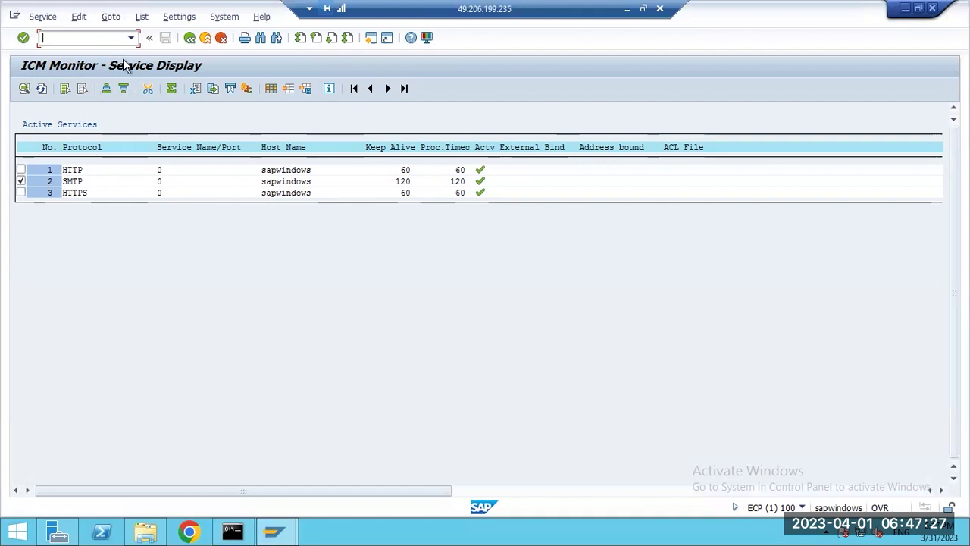
Run /nSCOT and open the SMTP node's settings, checking mail host port 25.
{"action": "key", "text": "F3"}
{"action": "type", "text": "/nscot"}
{"action": "key", "text": "Return"}
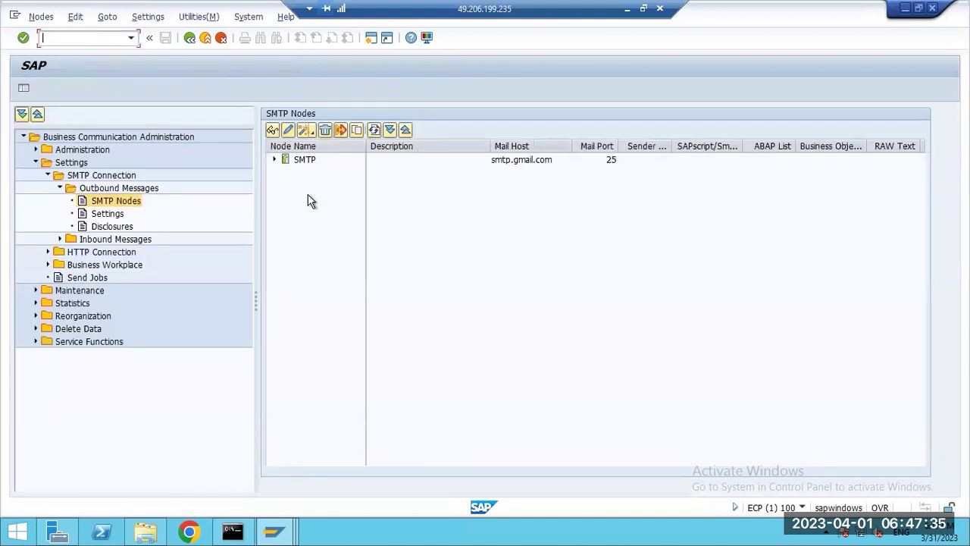
{"action": "left_click", "coordinate": [307, 161]}
{"action": "double_click", "coordinate": [307, 162]}
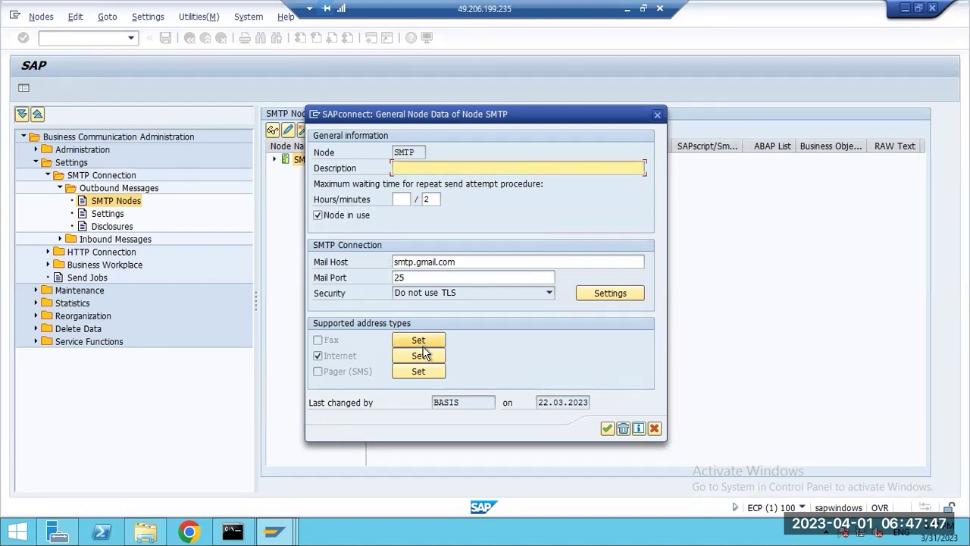
{"action": "left_click", "coordinate": [413, 277]}
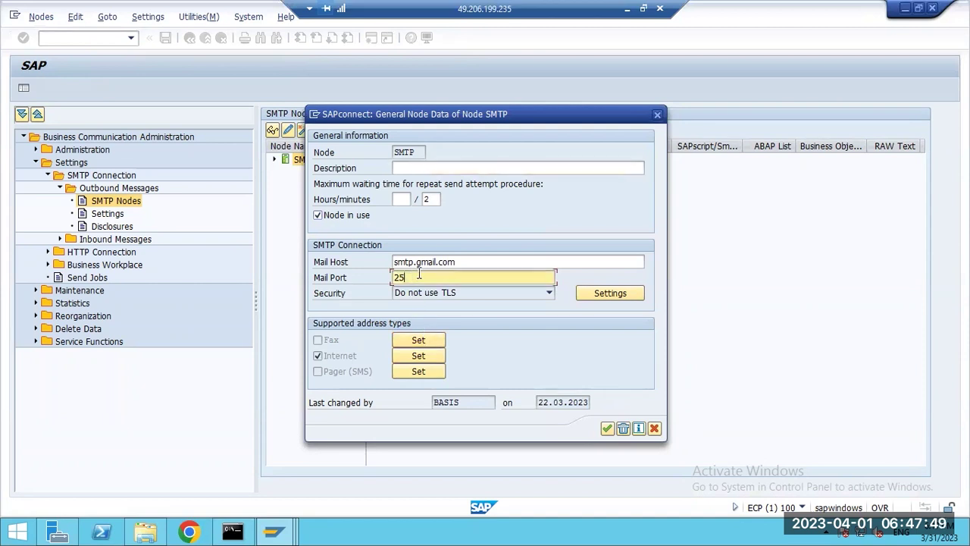
{"action": "left_click_drag", "start_coordinate": [419, 275], "coordinate": [373, 271]}
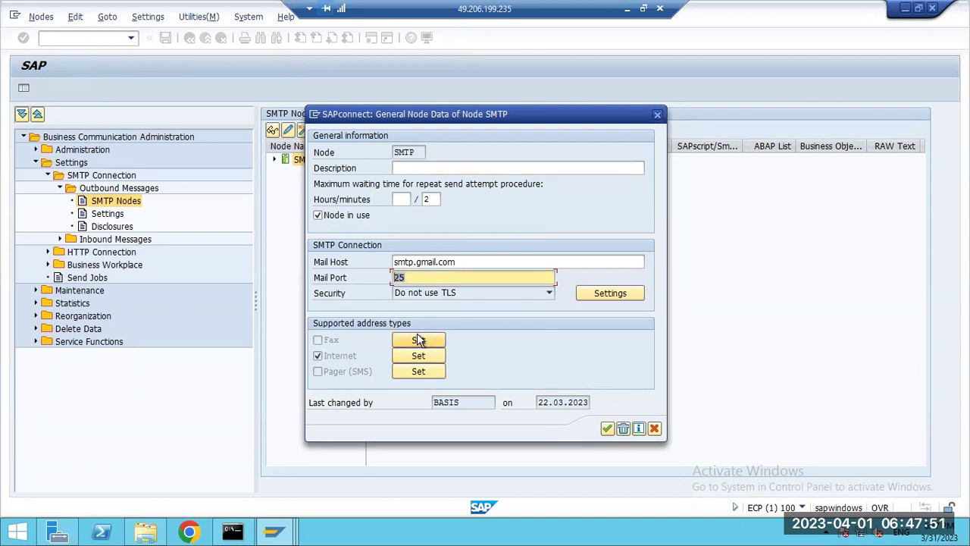
Add a wildcard * Internet address area to the SMTP node and save its node data.
{"action": "left_click", "coordinate": [417, 356]}
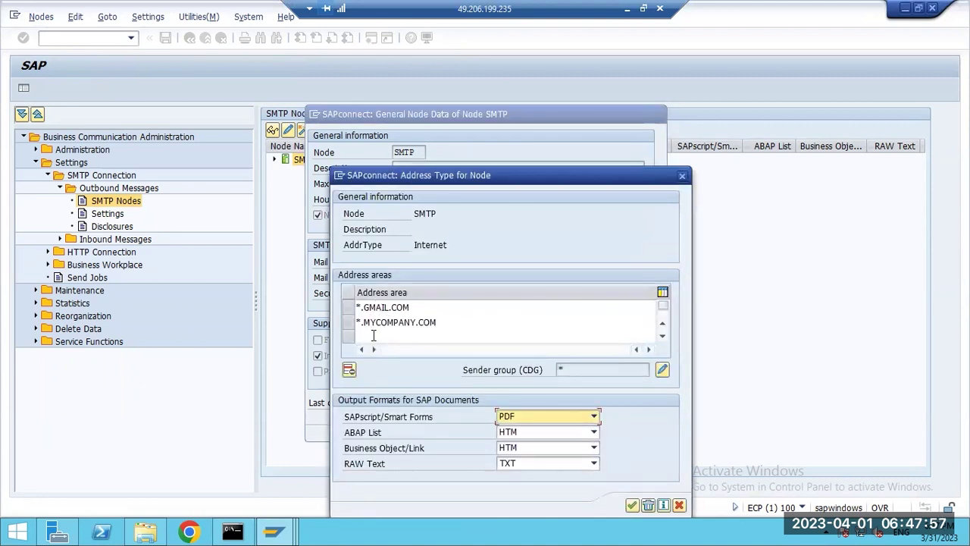
{"action": "left_click", "coordinate": [368, 336]}
{"action": "type", "text": "*"}
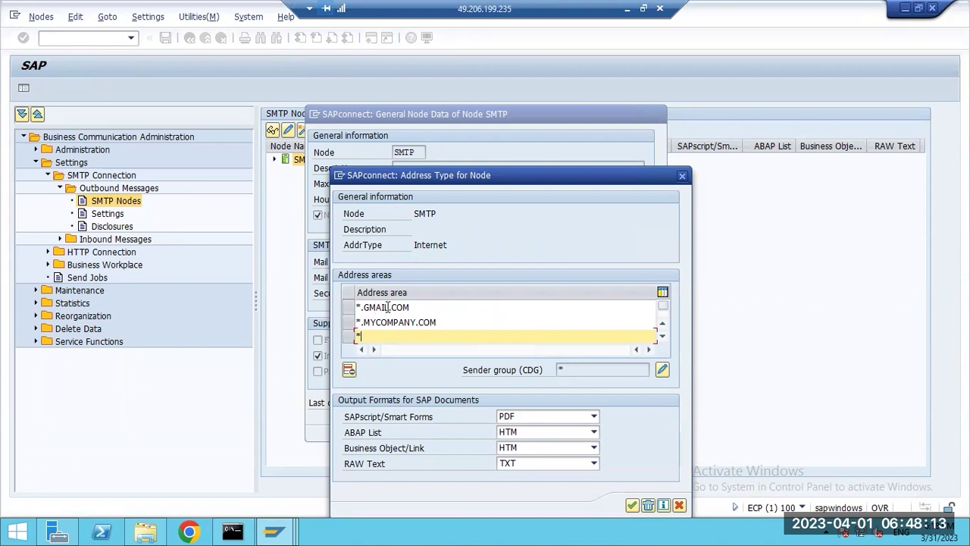
{"action": "left_click", "coordinate": [631, 505]}
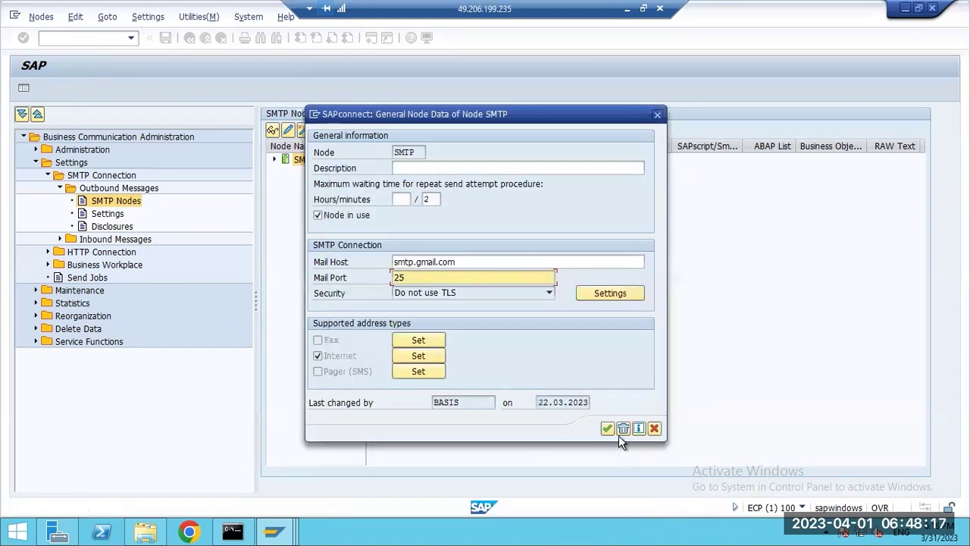
{"action": "left_click", "coordinate": [608, 429]}
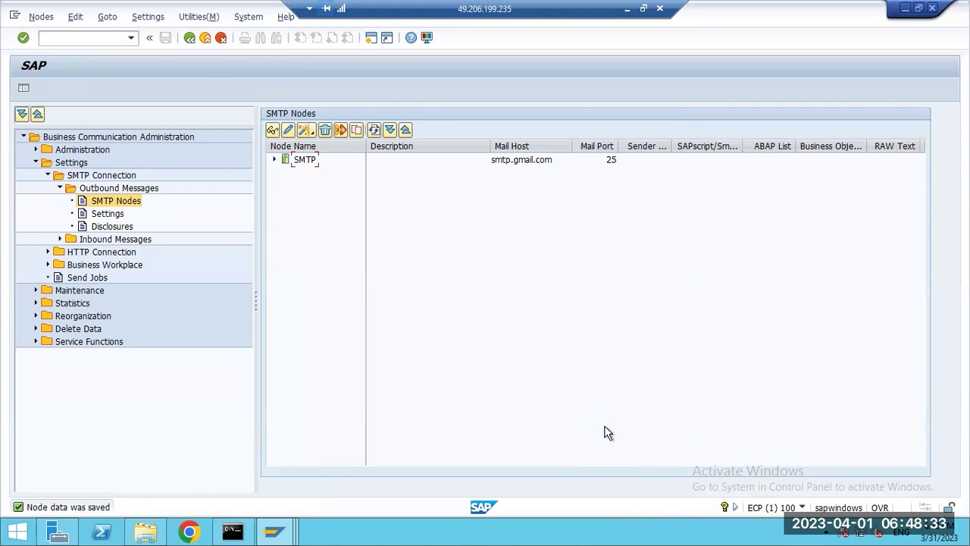
Reopen the SMTP node, view its Internet address type, and close both dialogs without saving.
{"action": "double_click", "coordinate": [310, 162]}
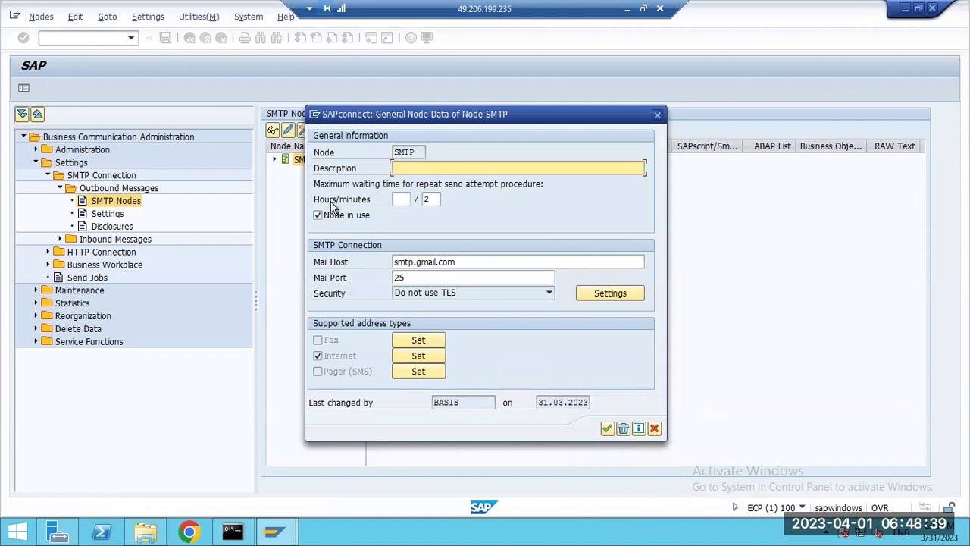
{"action": "left_click", "coordinate": [413, 359]}
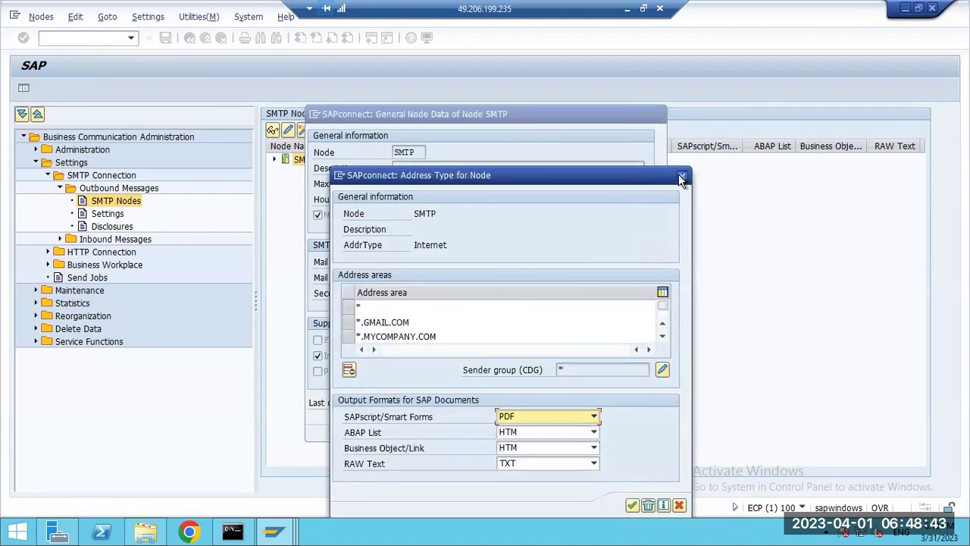
{"action": "left_click", "coordinate": [681, 178]}
{"action": "left_click", "coordinate": [650, 428]}
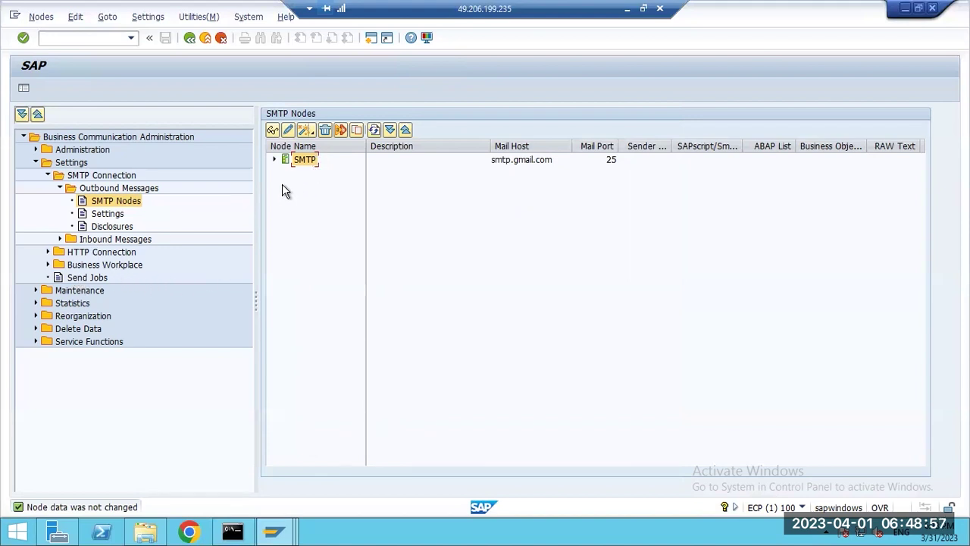
Schedule the SAPCONNECT ALL SEND job for all address types (*) and save it.
{"action": "left_click", "coordinate": [89, 279]}
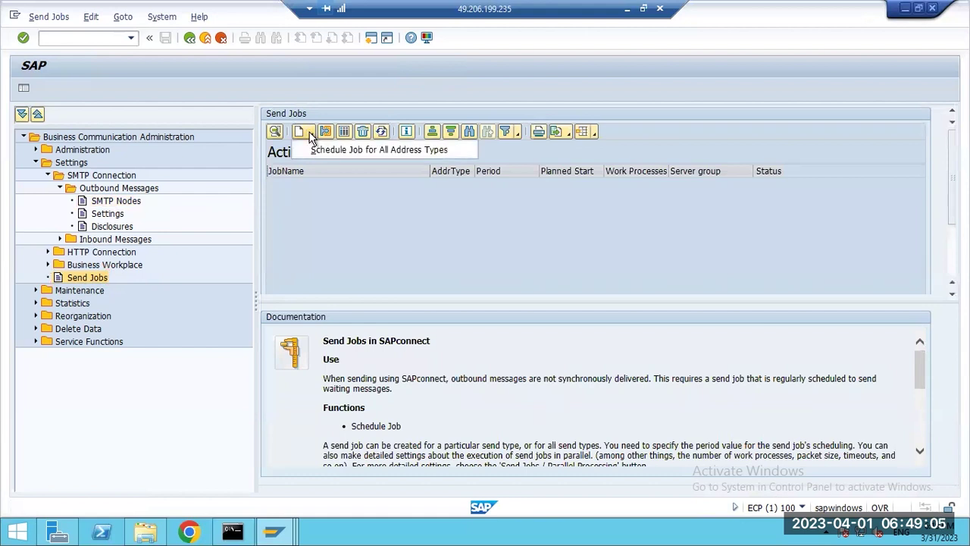
{"action": "left_click", "coordinate": [316, 151]}
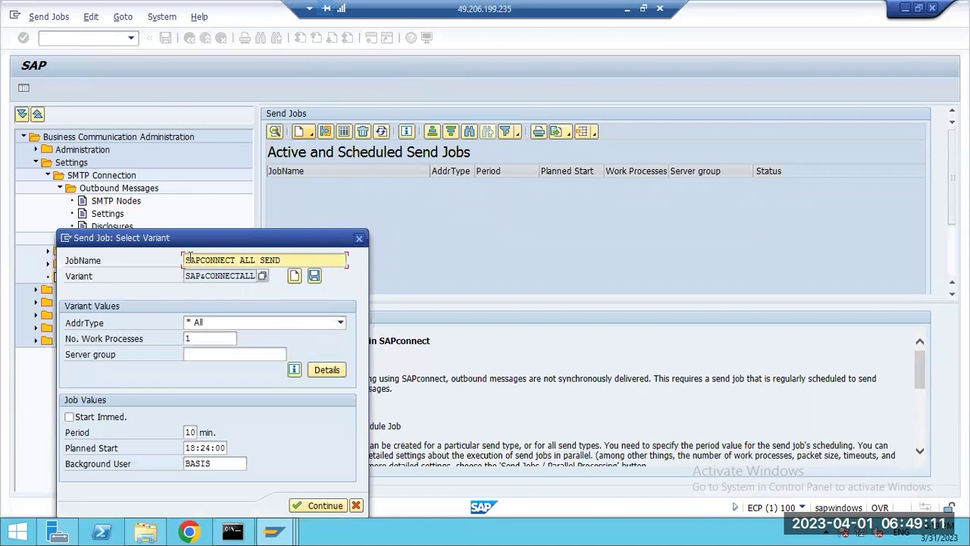
{"action": "left_click_drag", "start_coordinate": [189, 258], "coordinate": [246, 260]}
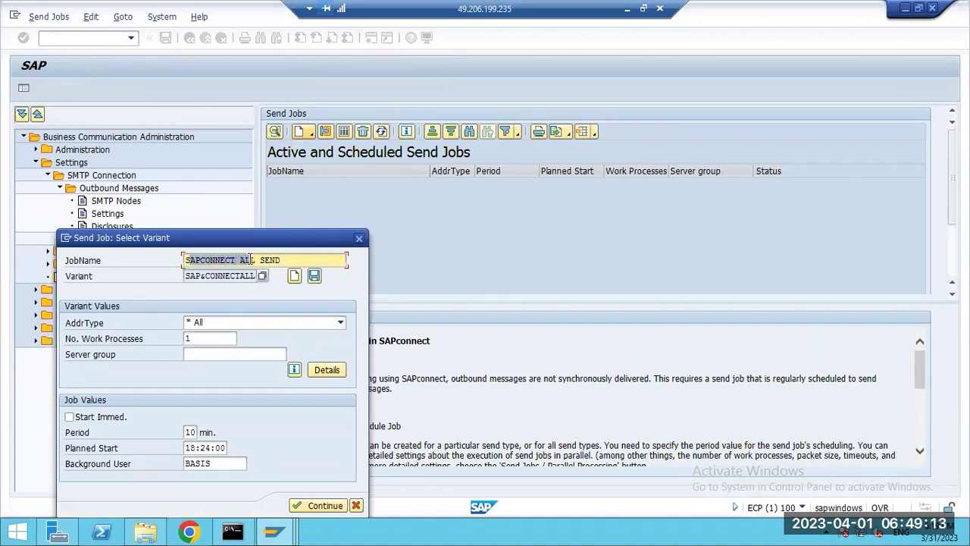
{"action": "left_click", "coordinate": [192, 260]}
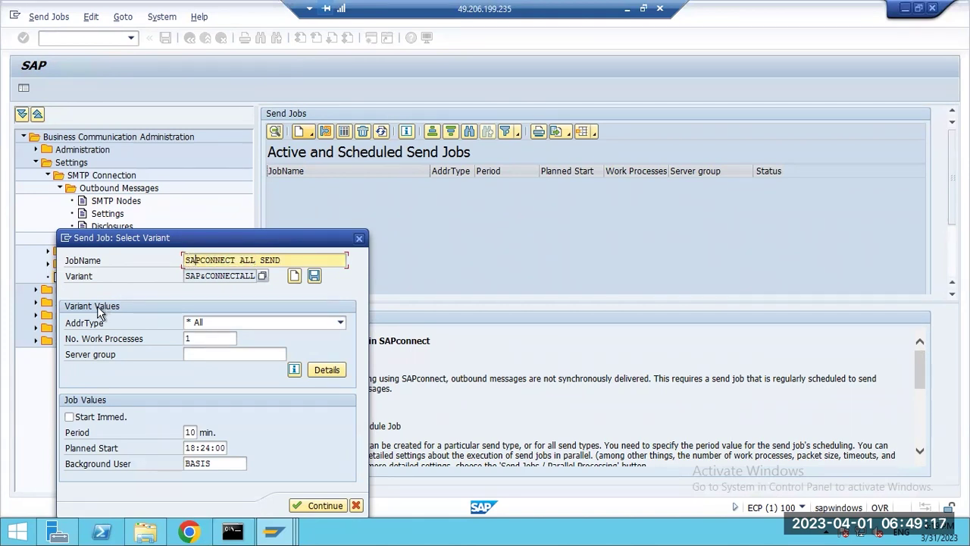
{"action": "left_click", "coordinate": [206, 326]}
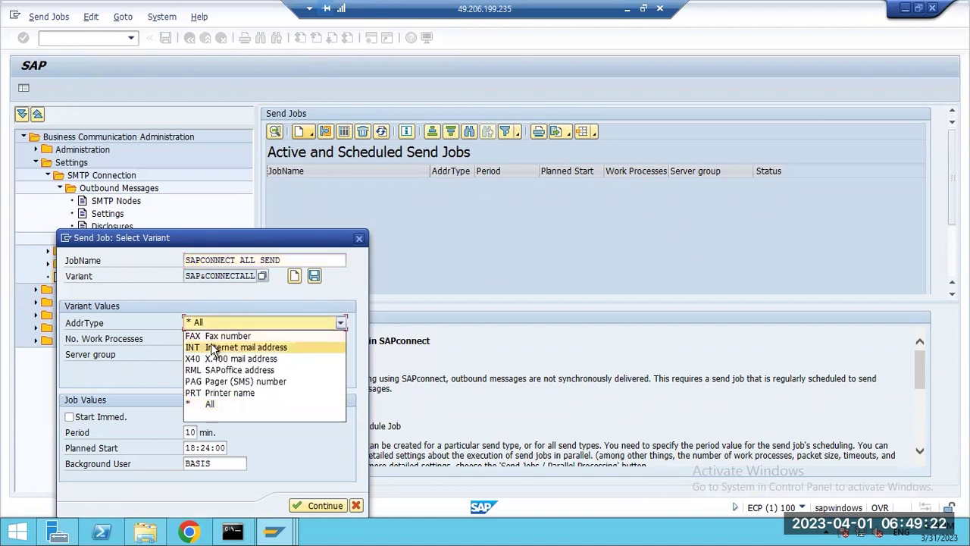
{"action": "left_click", "coordinate": [210, 404]}
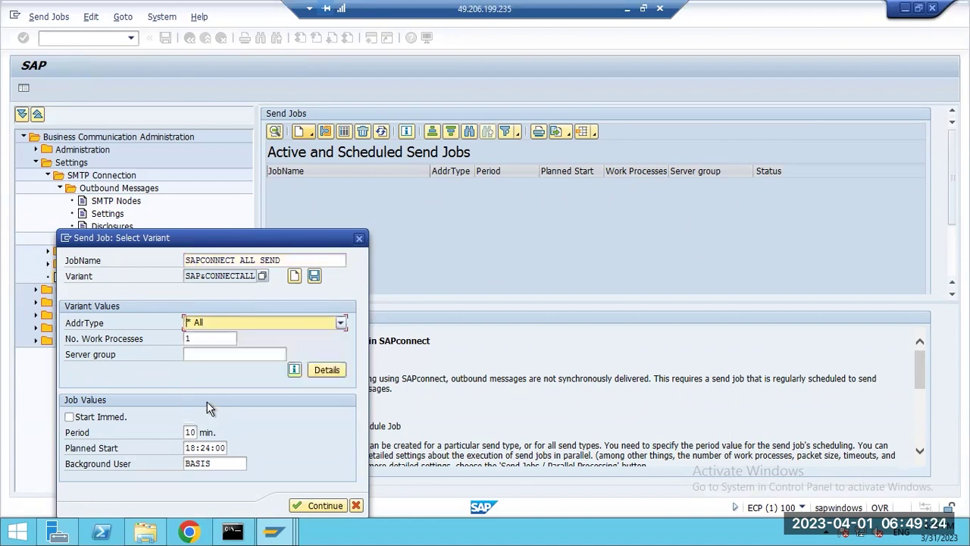
{"action": "left_click", "coordinate": [225, 323]}
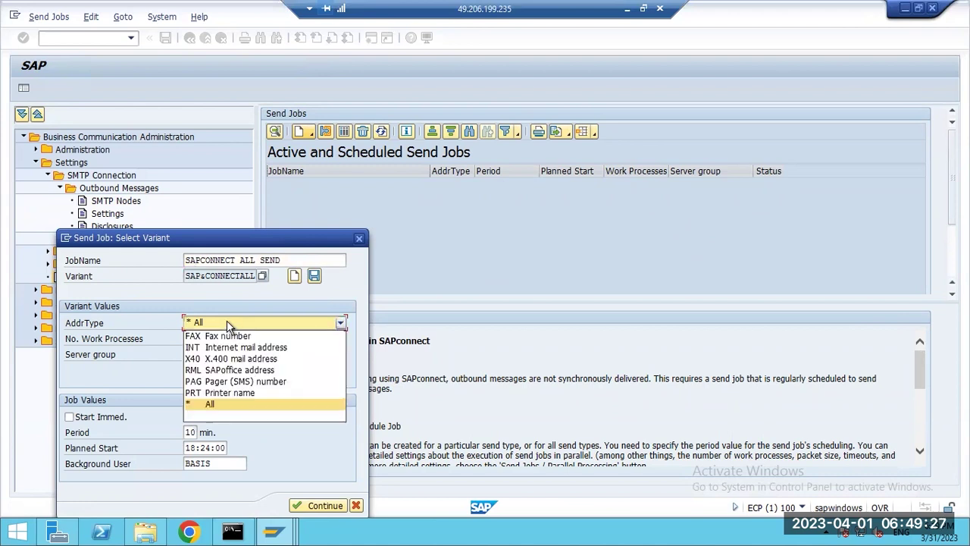
{"action": "left_click", "coordinate": [218, 404]}
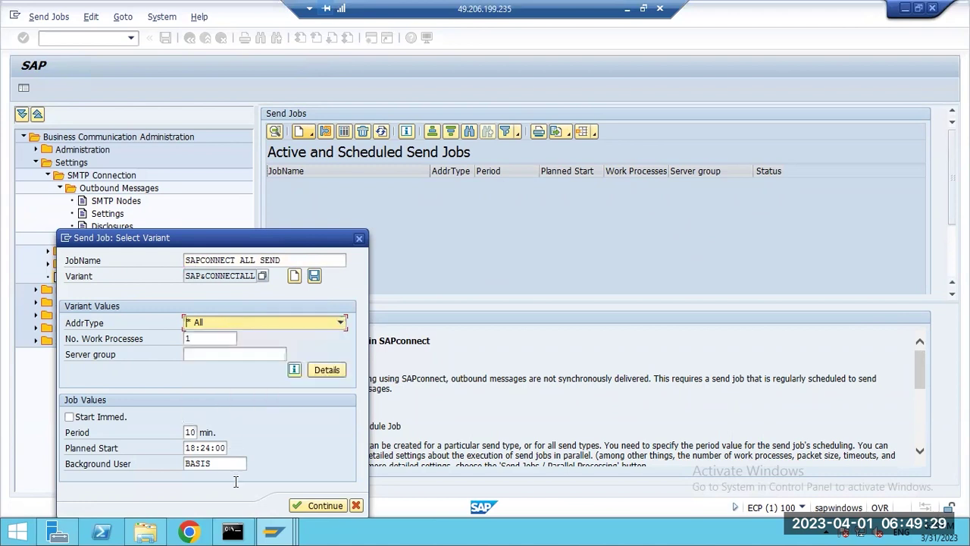
{"action": "left_click", "coordinate": [311, 505]}
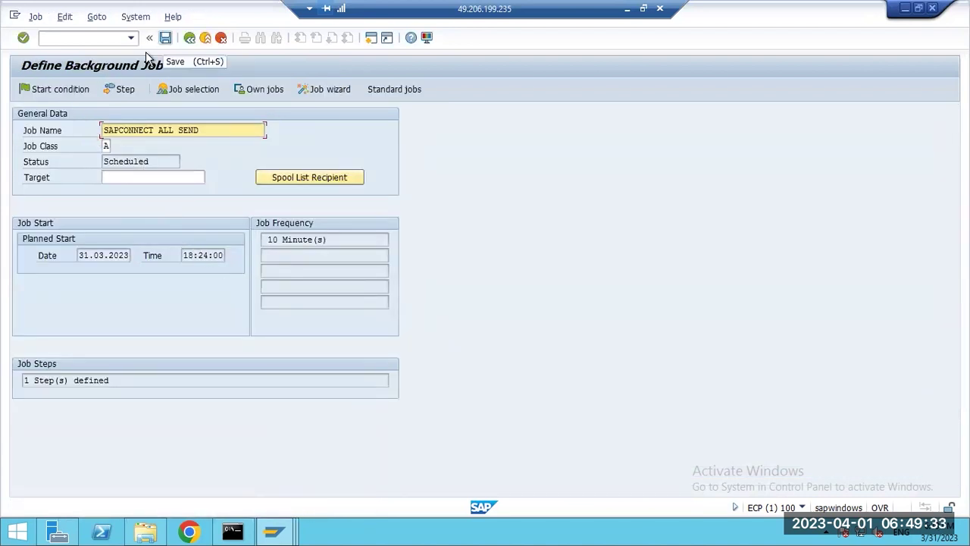
{"action": "key", "text": "ctrl+s"}
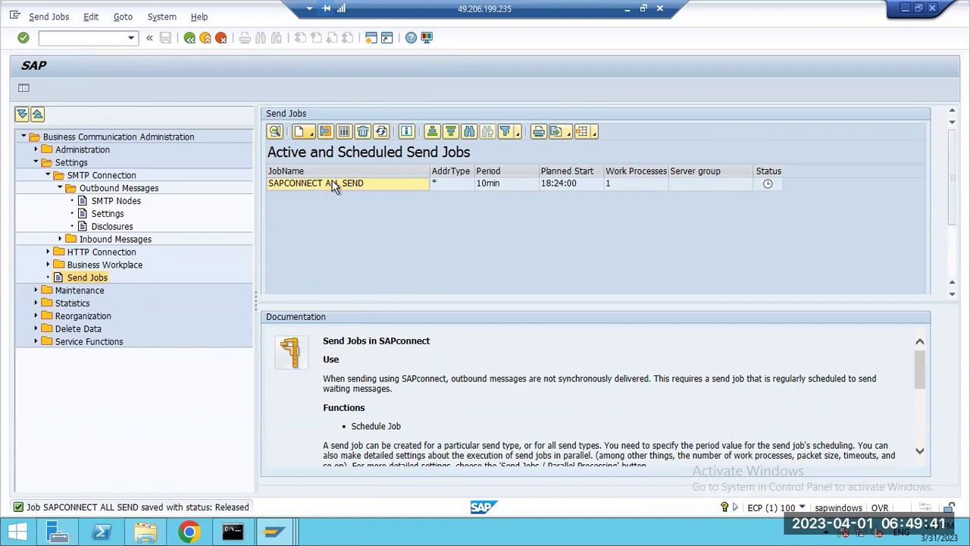
Schedule and save a second send job, SAPCONNECT ALL SEND 1, for address type INT.
{"action": "left_click", "coordinate": [309, 138]}
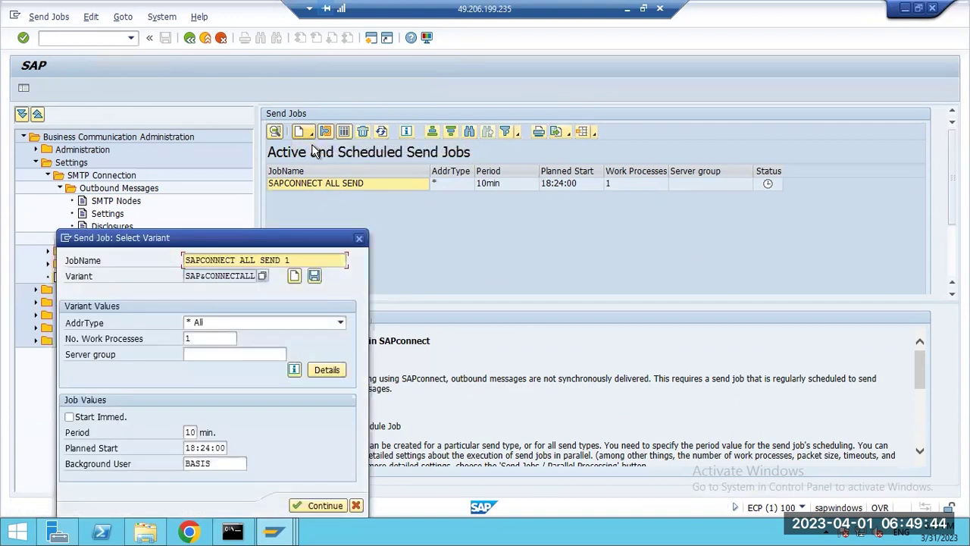
{"action": "left_click", "coordinate": [342, 324]}
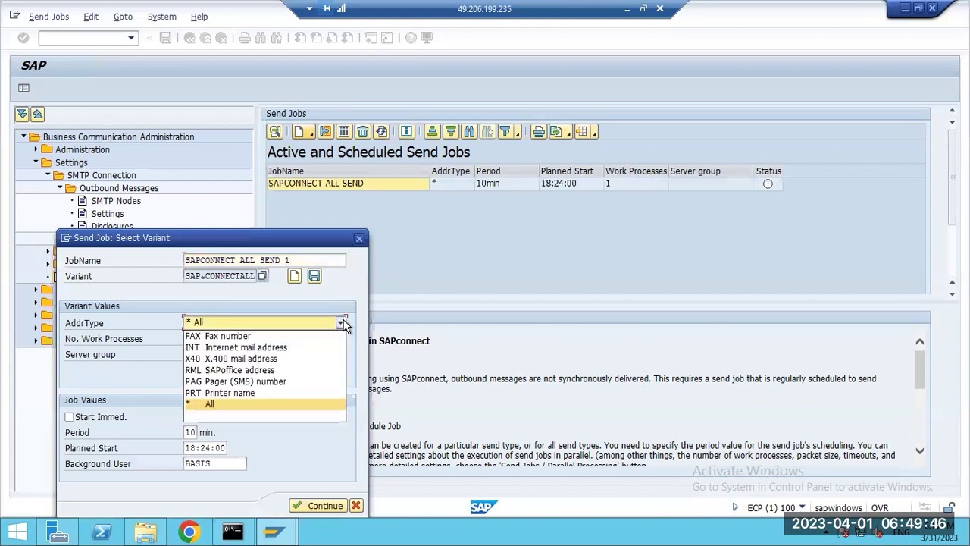
{"action": "left_click", "coordinate": [233, 347]}
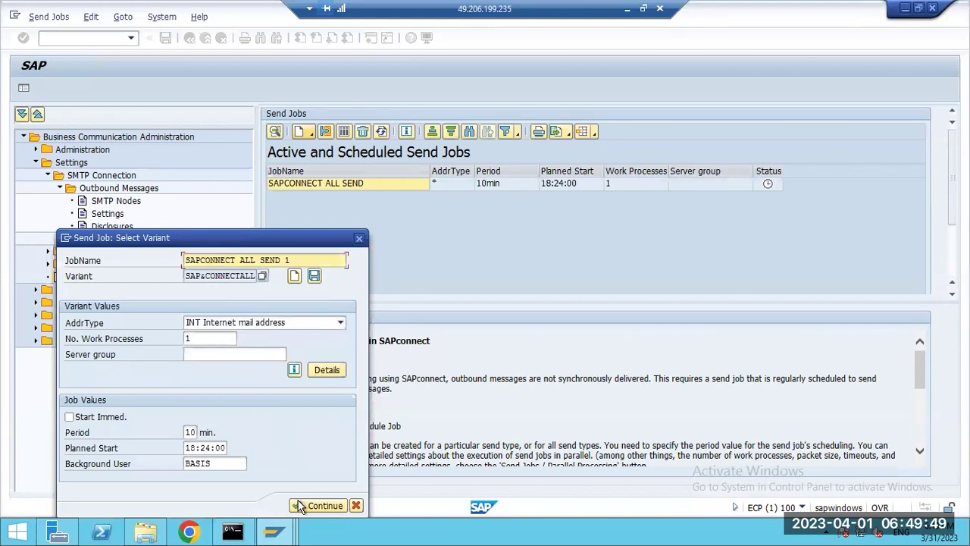
{"action": "left_click", "coordinate": [311, 505]}
{"action": "left_click", "coordinate": [165, 37]}
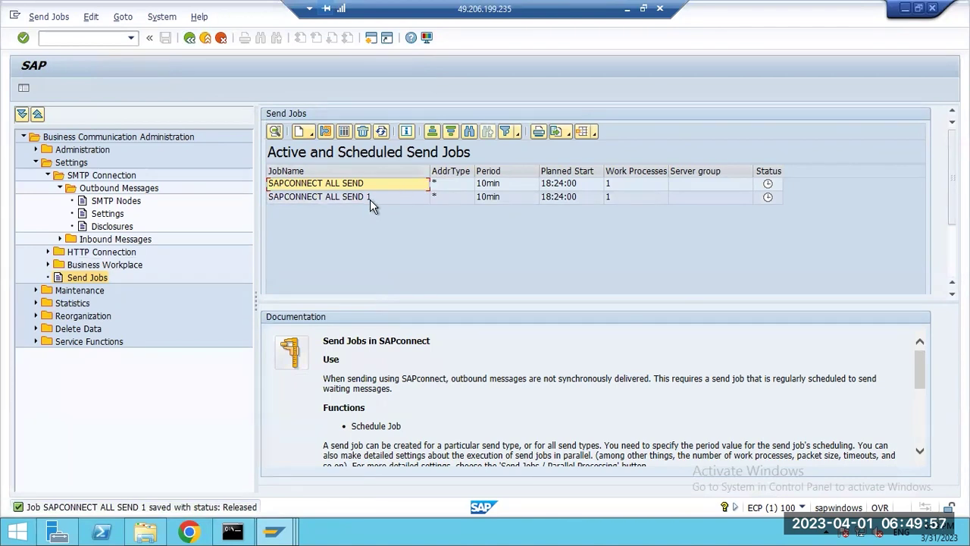
Check the send jobs list, then return to the SMTP Nodes list.
{"action": "left_click", "coordinate": [109, 206]}
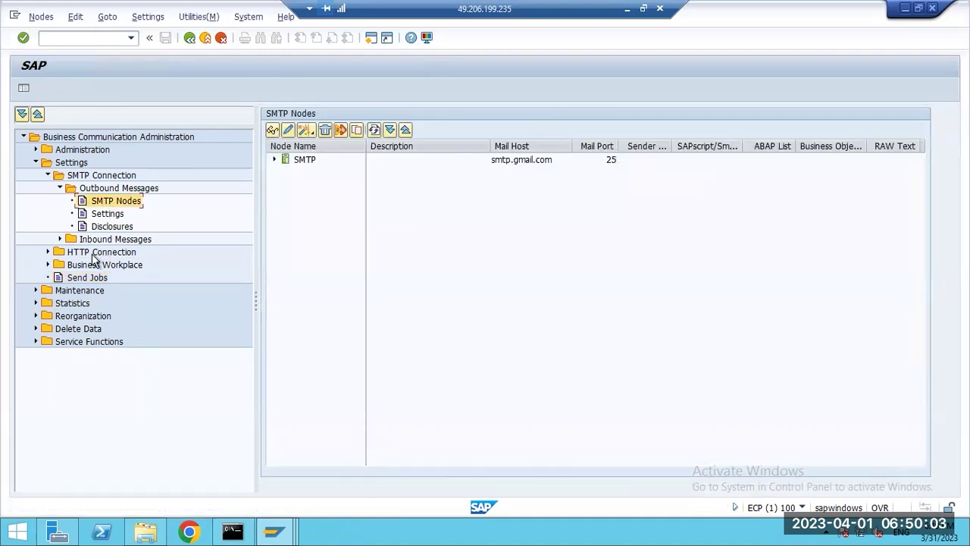
{"action": "left_click", "coordinate": [76, 280]}
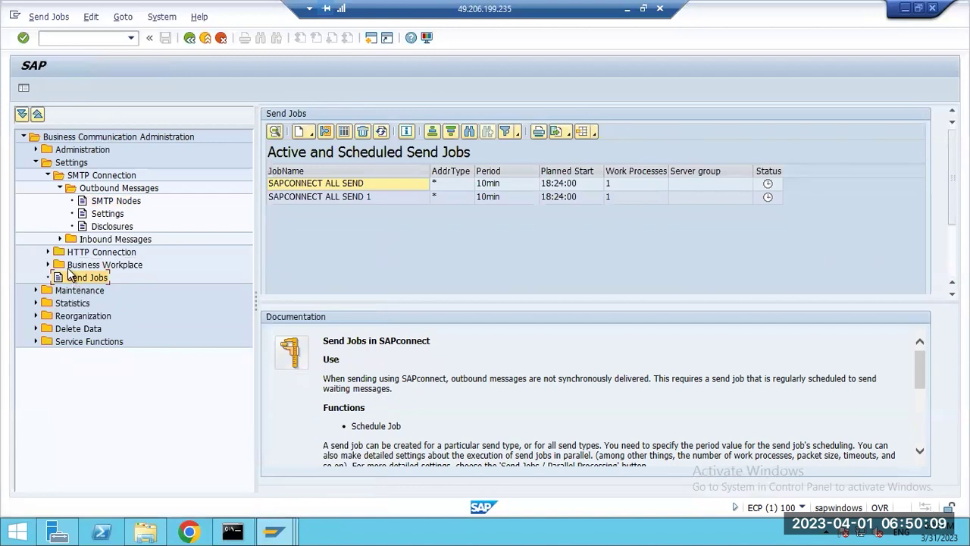
{"action": "left_click", "coordinate": [117, 201]}
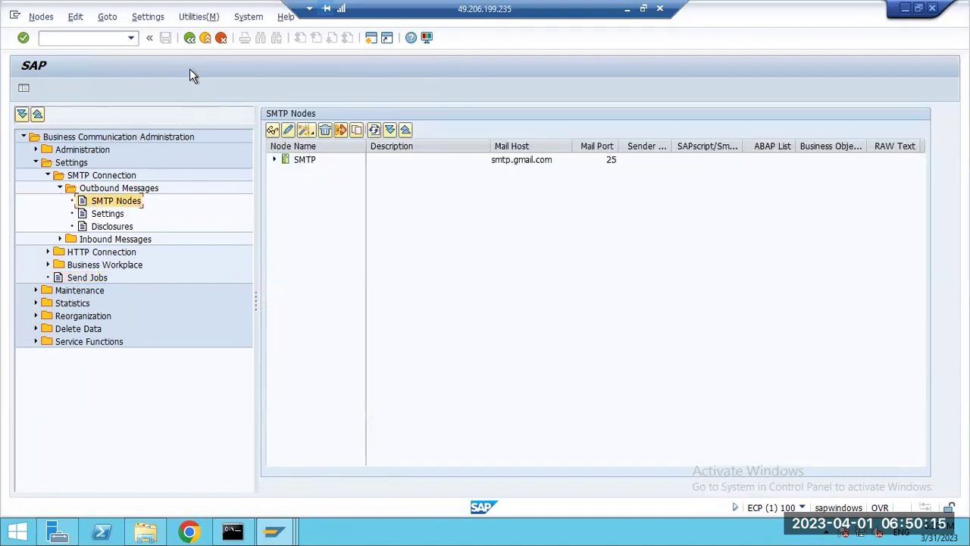
In SOST, list send requests for 30.03.2022–31.03.2023, find none, then return to Easy Access.
{"action": "left_click", "coordinate": [116, 37]}
{"action": "type", "text": "/nsost"}
{"action": "key", "text": "Return"}
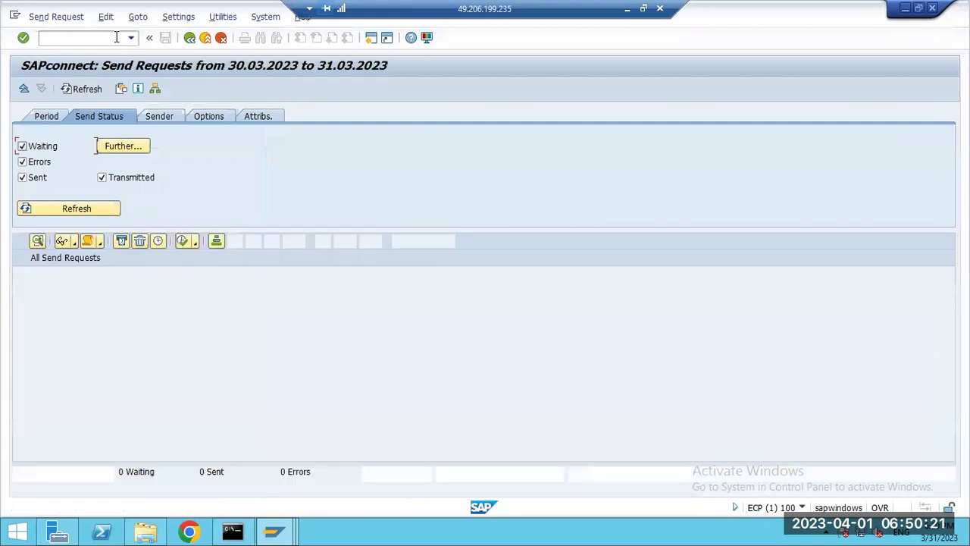
{"action": "left_click", "coordinate": [590, 168]}
{"action": "left_click", "coordinate": [84, 208]}
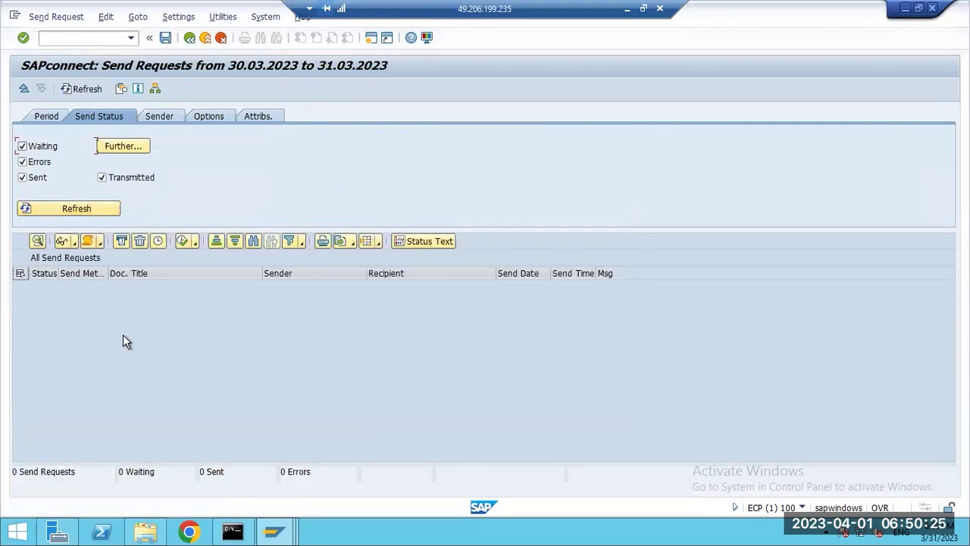
{"action": "left_click", "coordinate": [53, 115]}
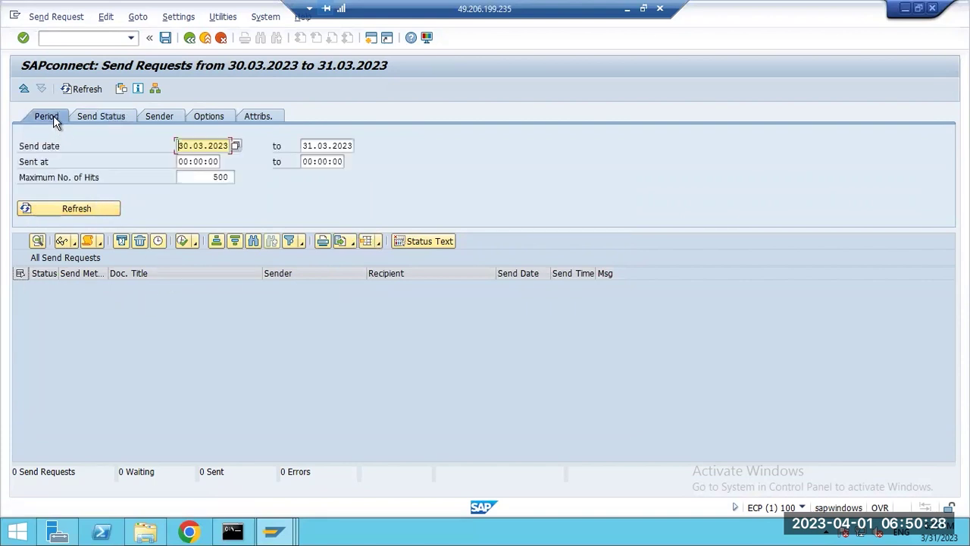
{"action": "left_click", "coordinate": [226, 145]}
{"action": "left_click", "coordinate": [96, 214]}
{"action": "key", "text": "F3"}
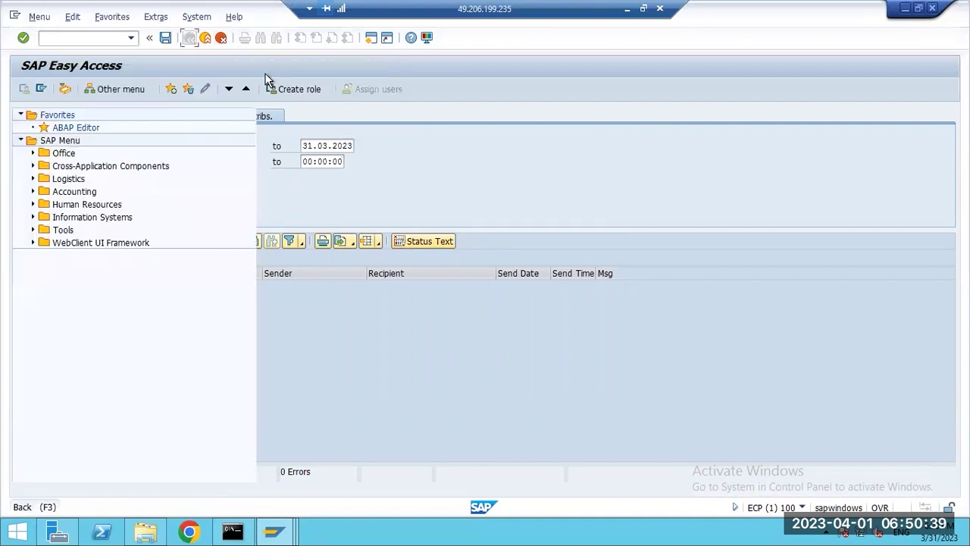
Open the Business Workplace with sbwp and start a new message titled TEXT.
{"action": "left_click", "coordinate": [73, 41]}
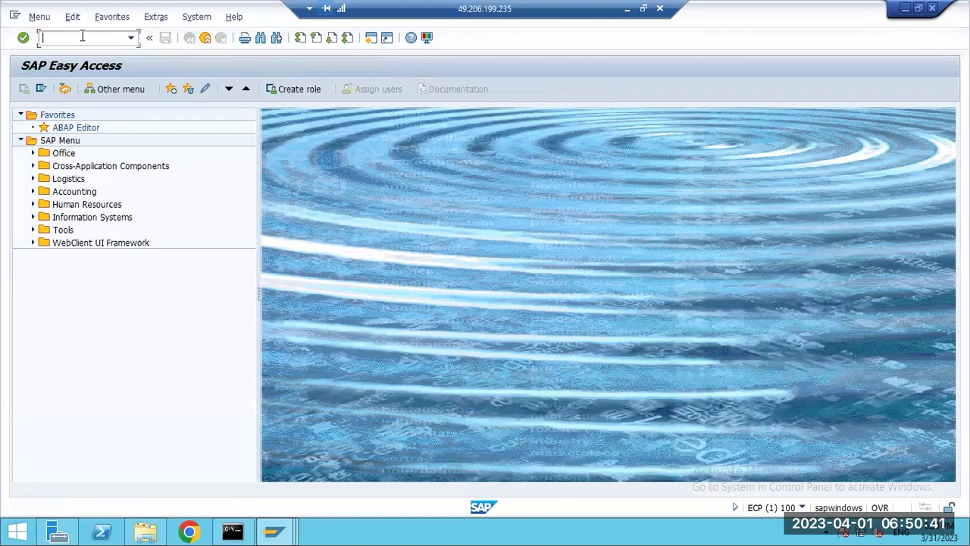
{"action": "type", "text": "sbwp"}
{"action": "key", "text": "Return"}
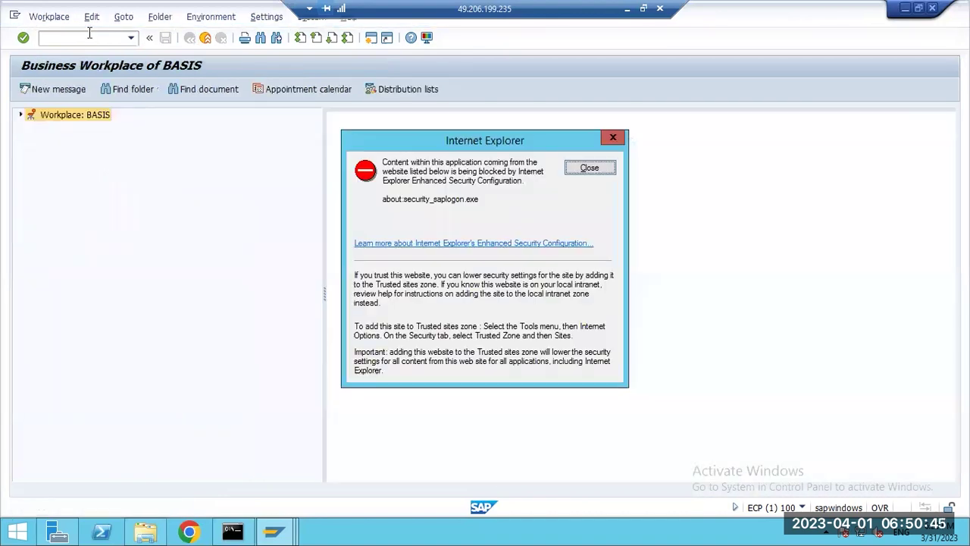
{"action": "left_click", "coordinate": [579, 168]}
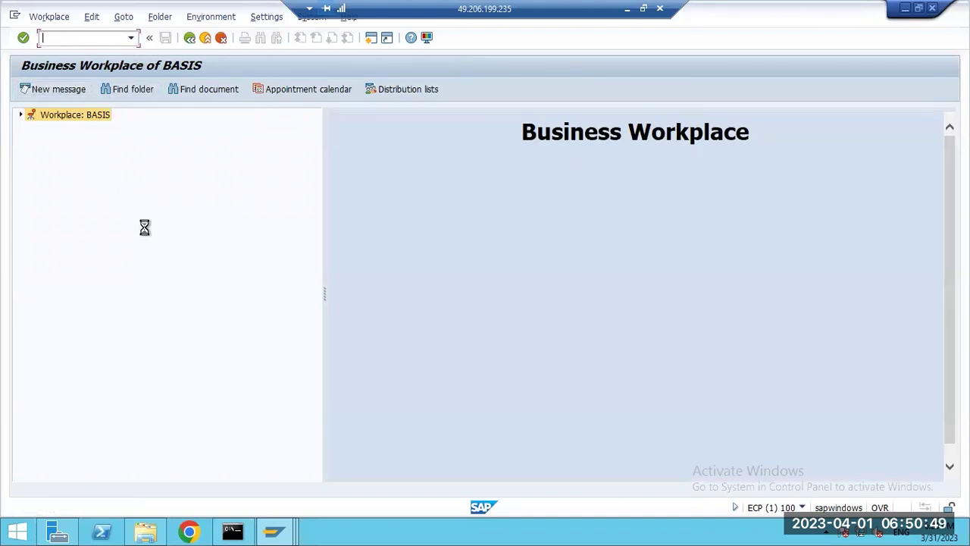
{"action": "type", "text": "TEXT"}
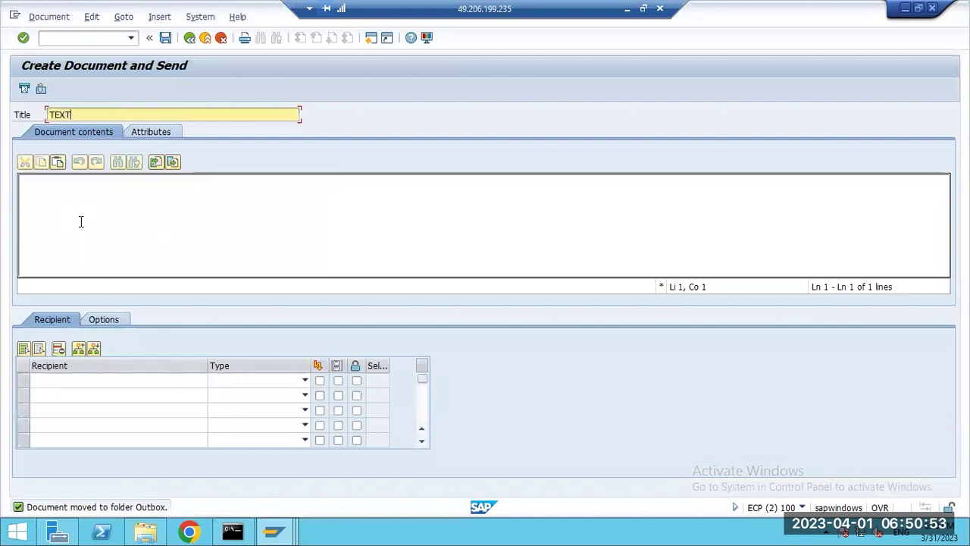
Address the message to recipient 'sap' as an External Address and try to send it.
{"action": "left_click", "coordinate": [86, 380]}
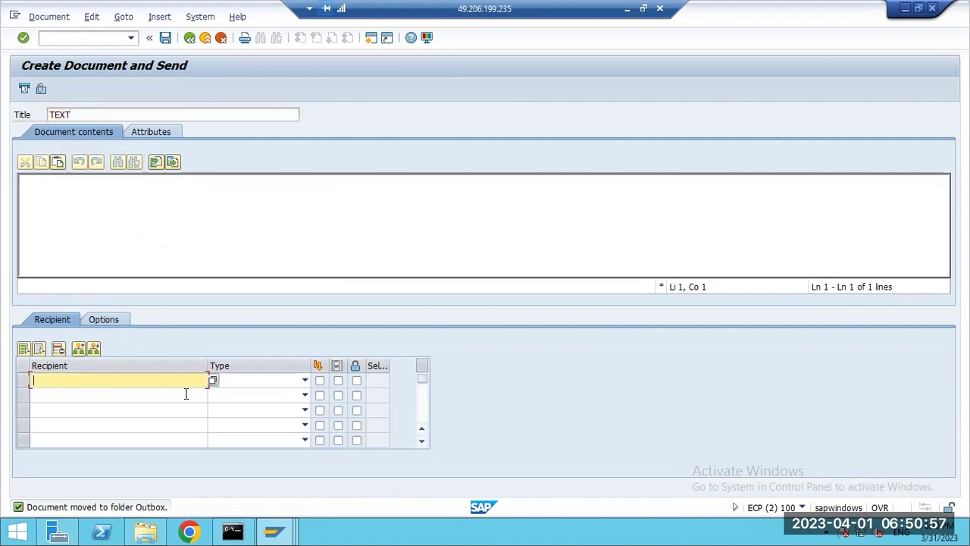
{"action": "type", "text": "sap"}
{"action": "left_click", "coordinate": [305, 380]}
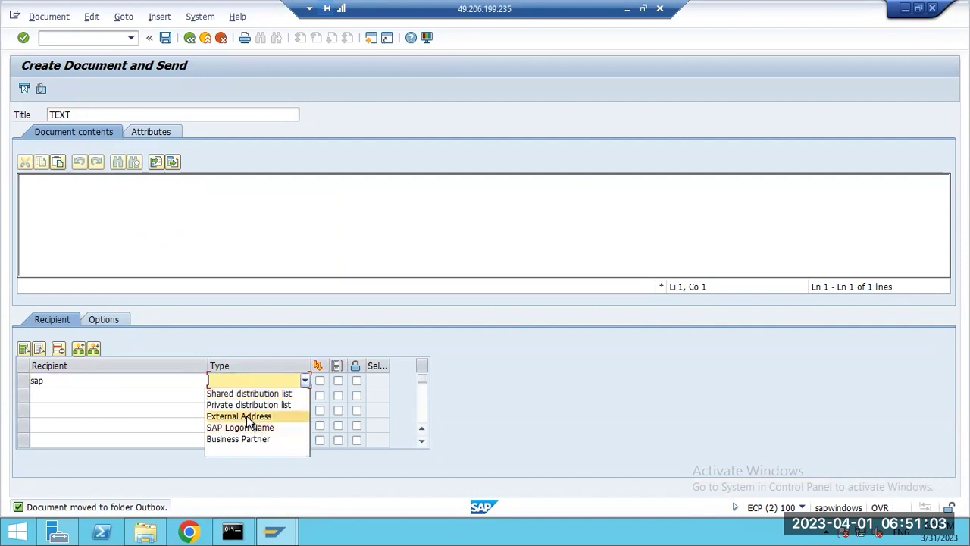
{"action": "left_click", "coordinate": [247, 417]}
{"action": "left_click", "coordinate": [320, 381]}
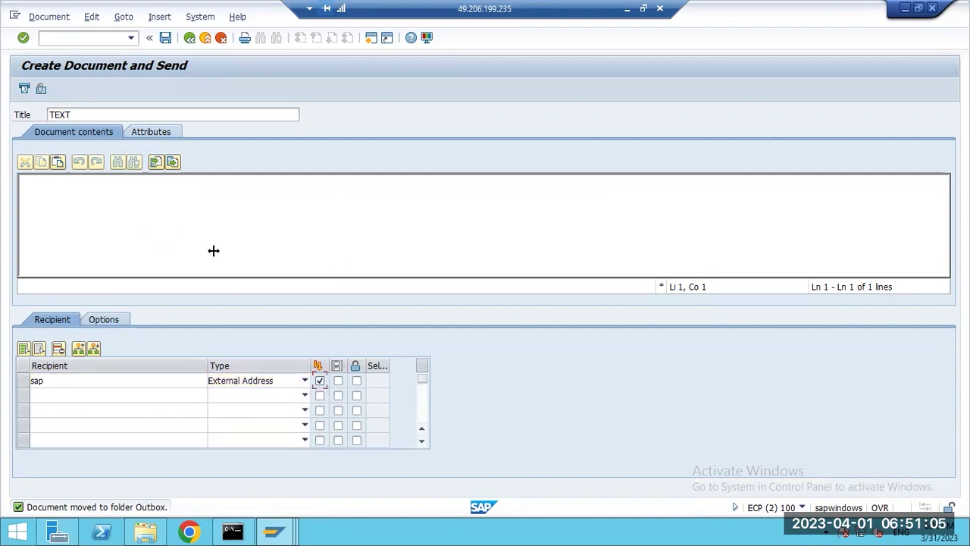
{"action": "left_click", "coordinate": [25, 88]}
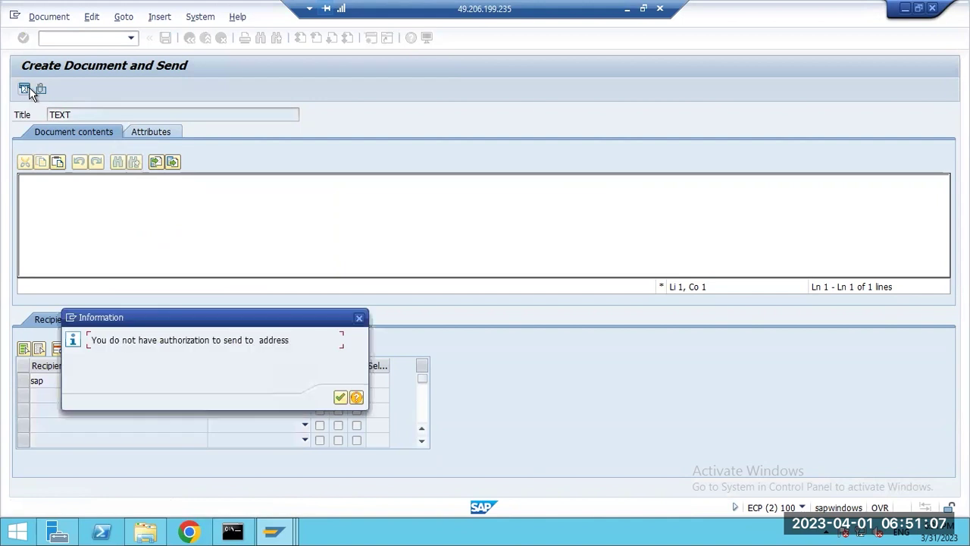
Review the SO683 missing send authorization help and technical details, then discard the unsent document.
{"action": "left_click", "coordinate": [355, 397]}
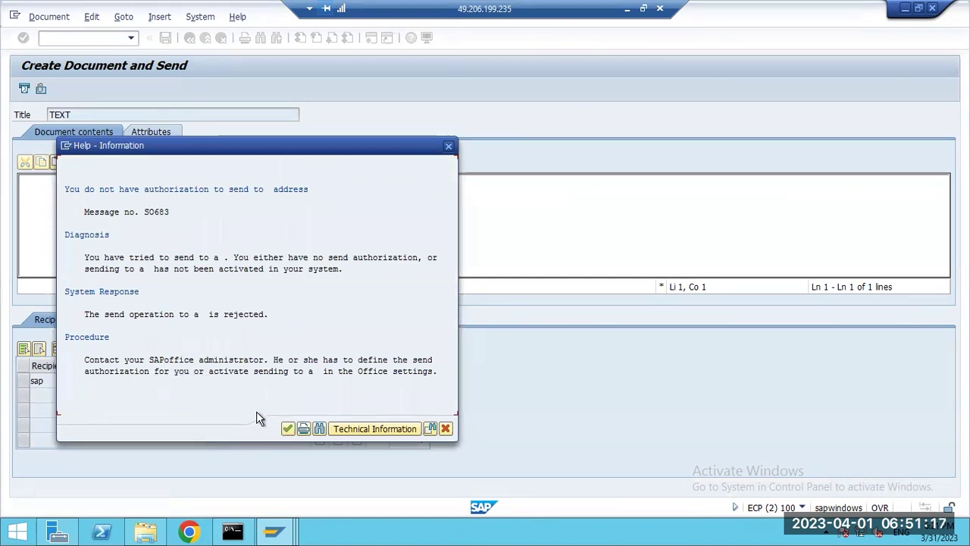
{"action": "left_click", "coordinate": [357, 428]}
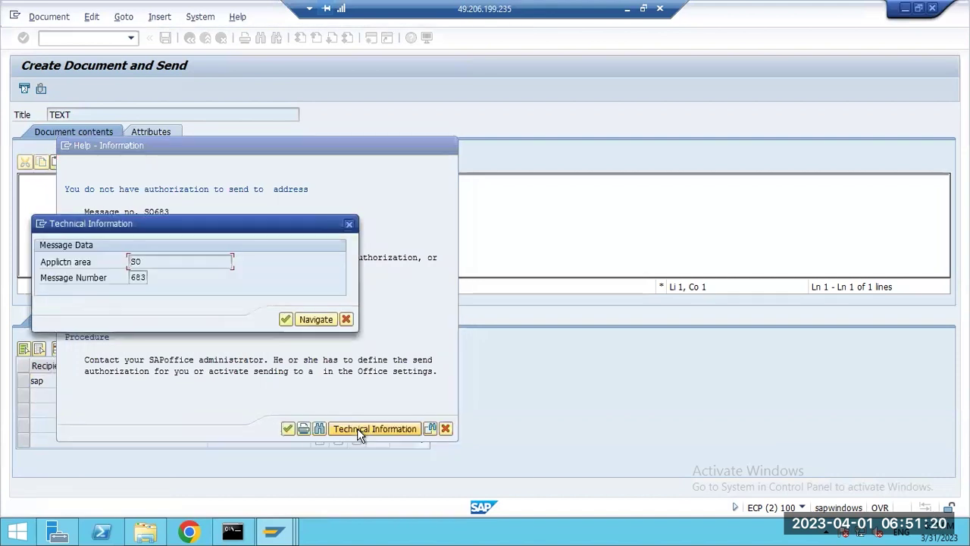
{"action": "left_click", "coordinate": [285, 319]}
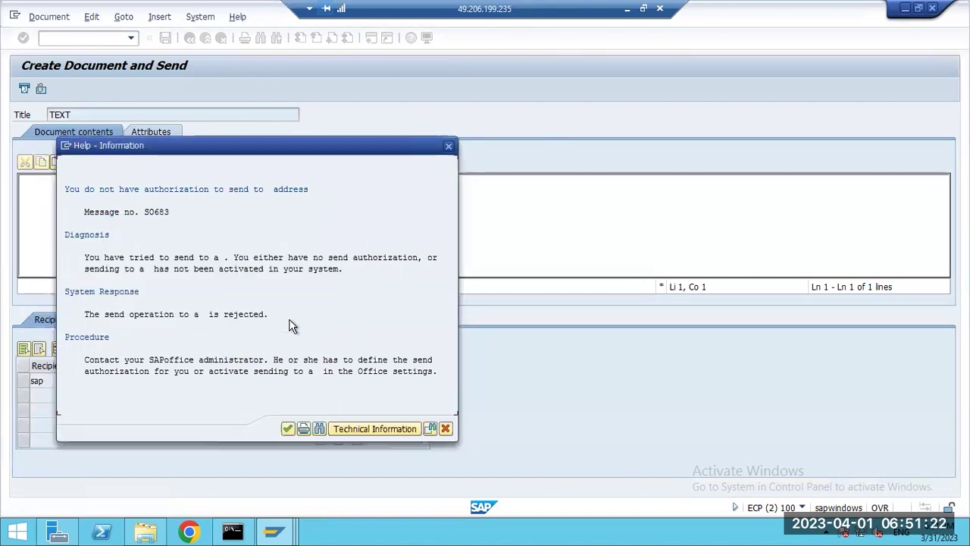
{"action": "left_click", "coordinate": [287, 429]}
{"action": "left_click", "coordinate": [338, 398]}
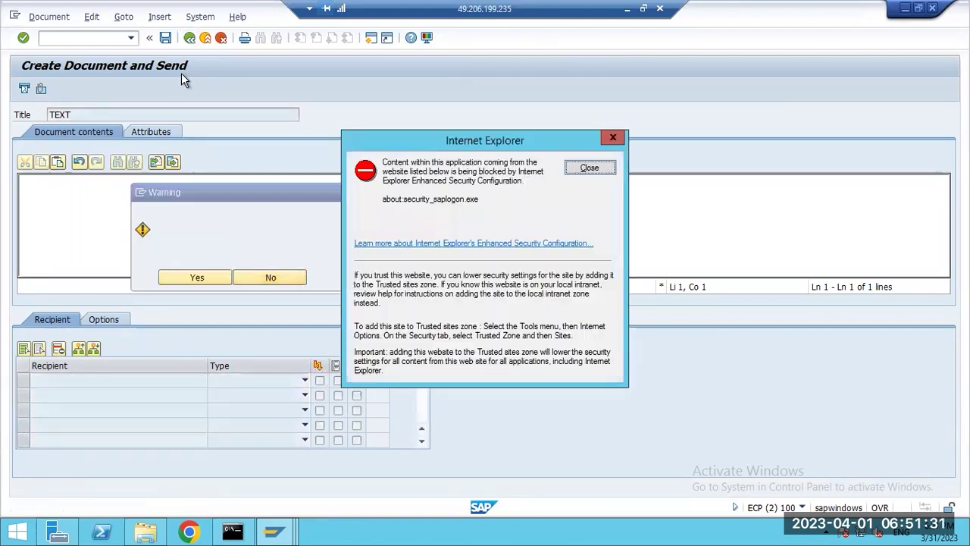
{"action": "left_click", "coordinate": [574, 168]}
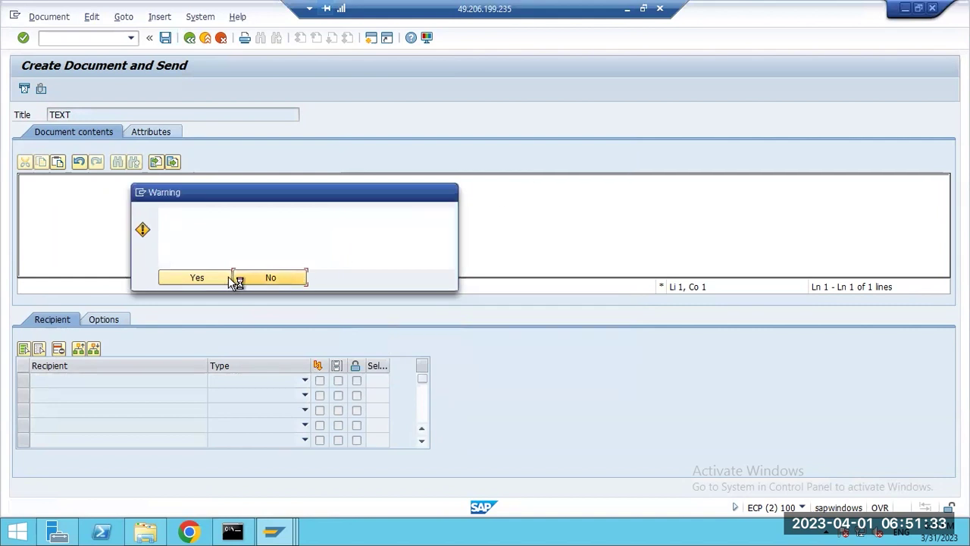
{"action": "left_click", "coordinate": [194, 277]}
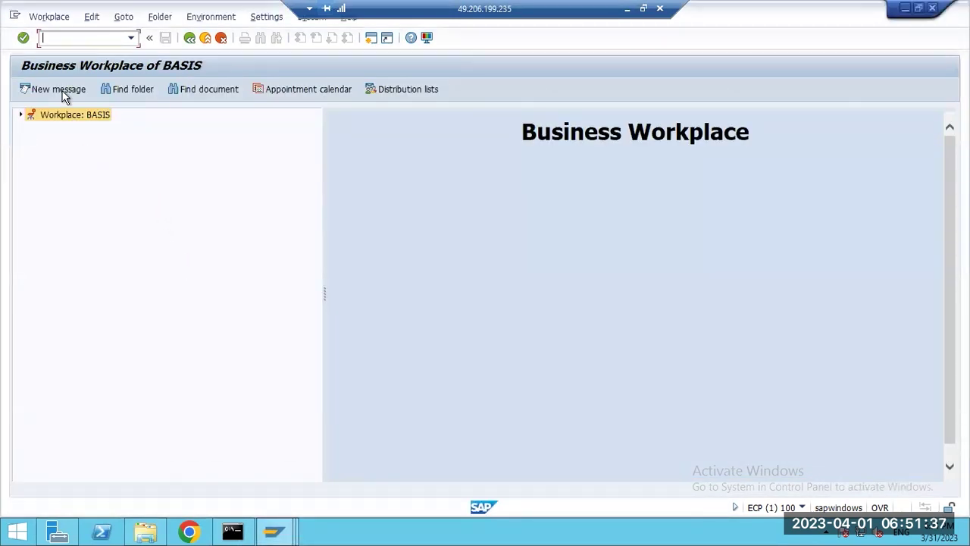
Check the SOST send requests list twice, confirming 0 requests for 30.03.2023–31.03.2023.
{"action": "type", "text": "/nsost"}
{"action": "key", "text": "Return"}
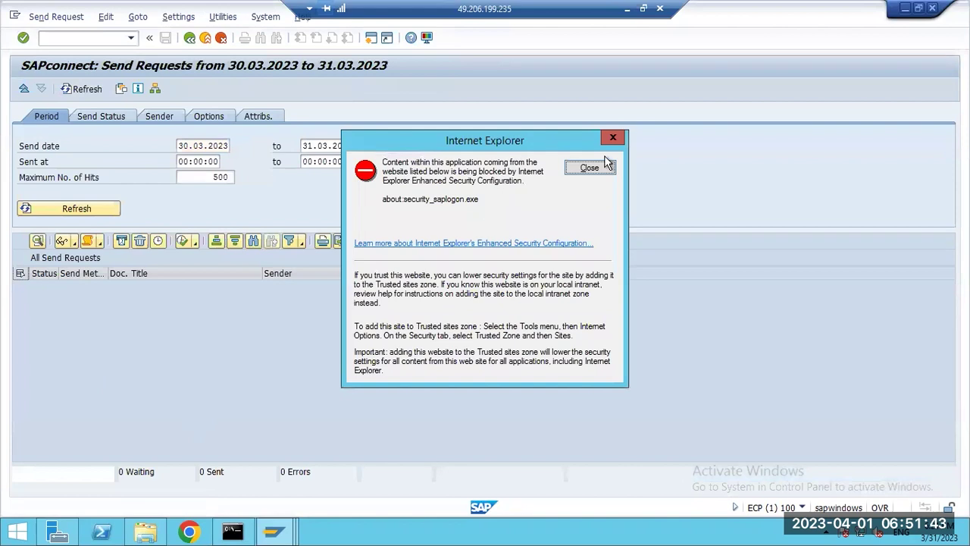
{"action": "left_click", "coordinate": [589, 170]}
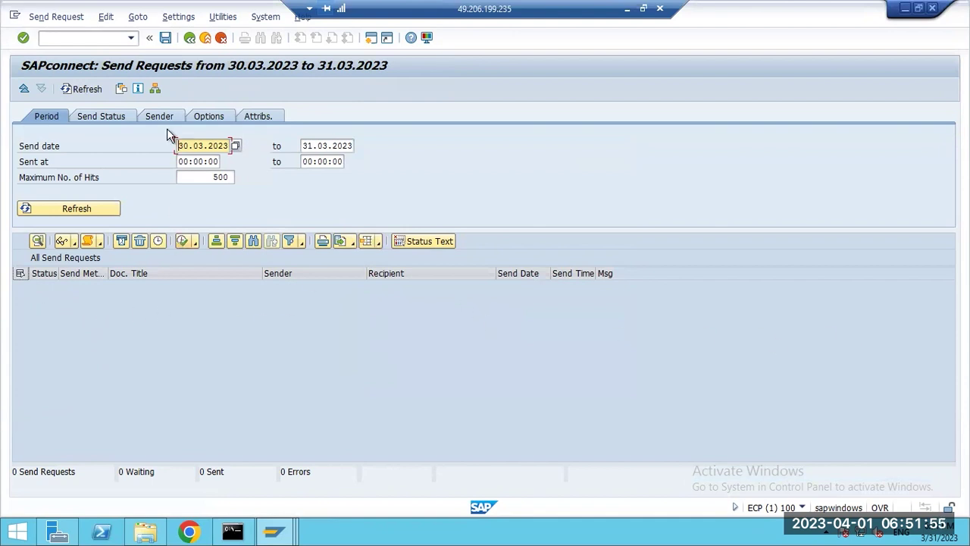
{"action": "left_click", "coordinate": [189, 37]}
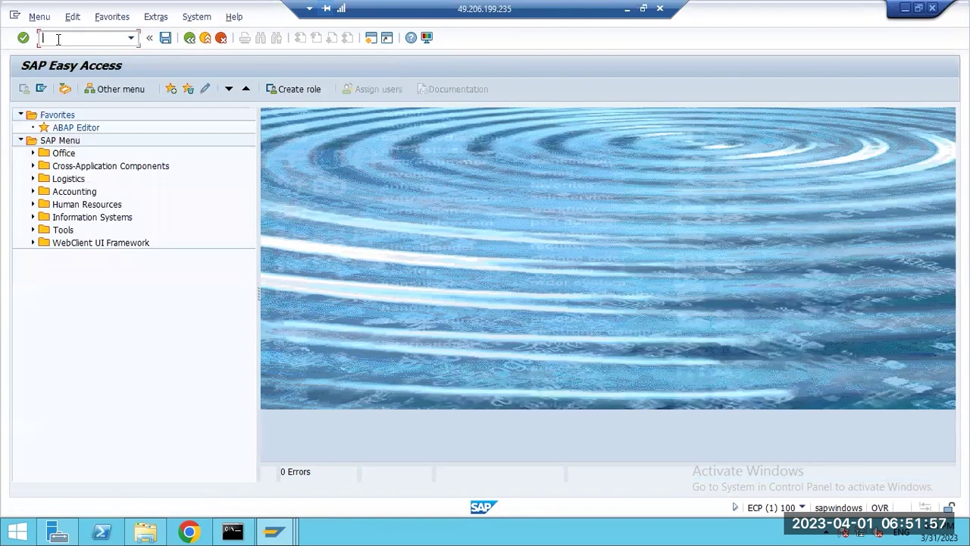
{"action": "type", "text": "/nsost"}
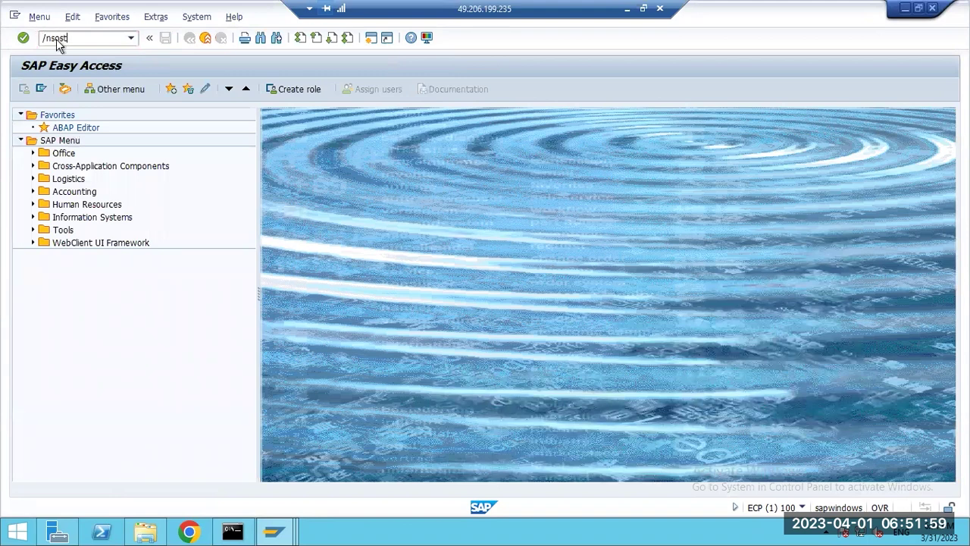
{"action": "key", "text": "Return"}
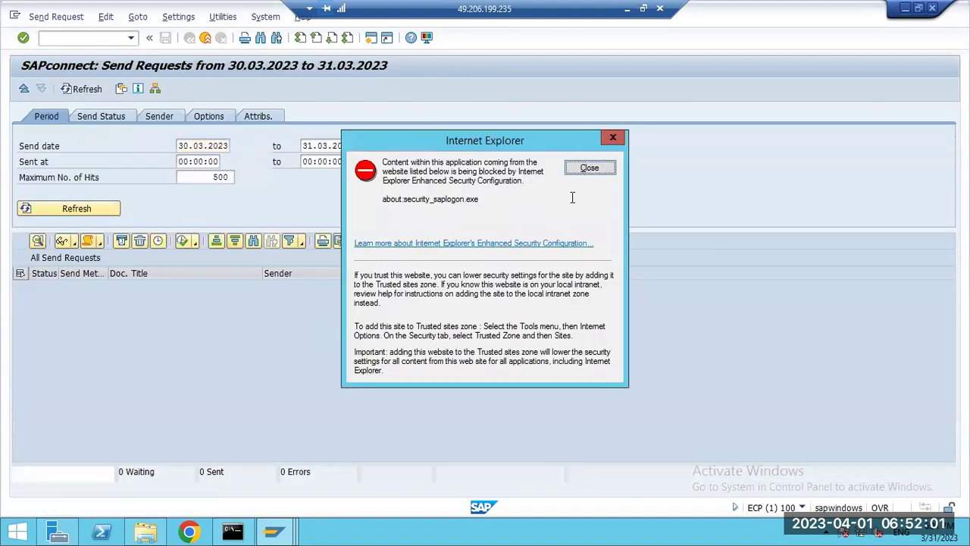
{"action": "left_click", "coordinate": [585, 166]}
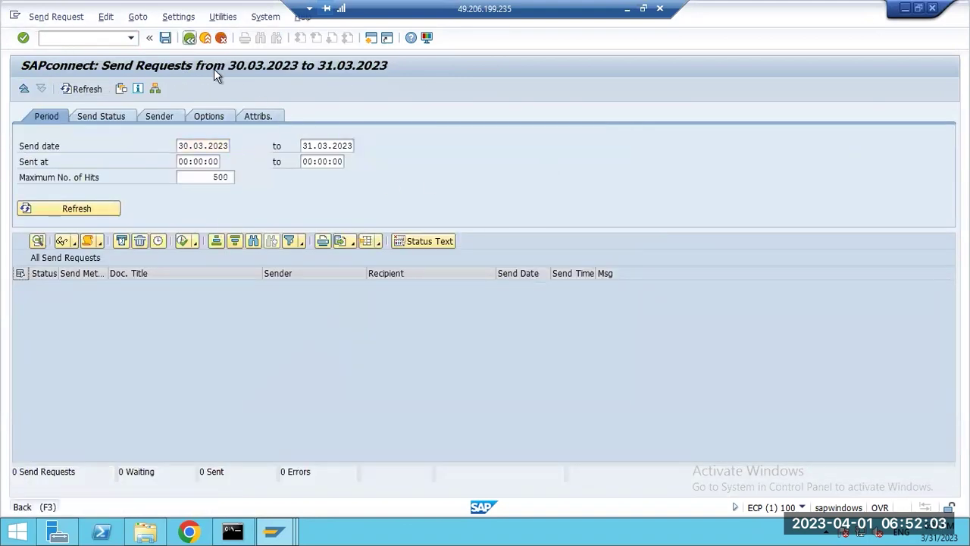
{"action": "left_click", "coordinate": [190, 38]}
{"action": "type", "text": "s"}
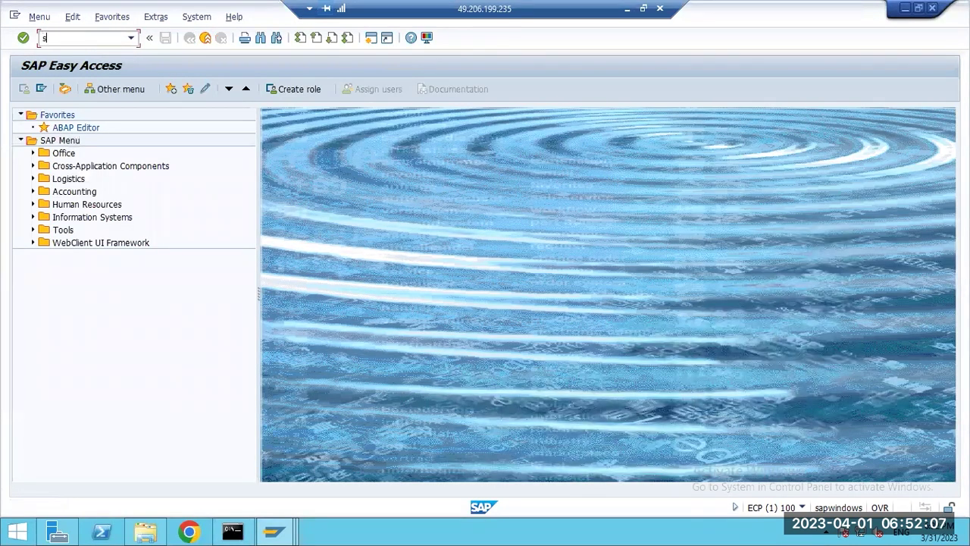
{"action": "type", "text": "cot"}
In SCOT Settings > Send Jobs, inspect SAPCONNECT ALL SEND and SAPCONNECT ALL SEND 1, both every 10min.
{"action": "key", "text": "Return"}
{"action": "left_click", "coordinate": [106, 215]}
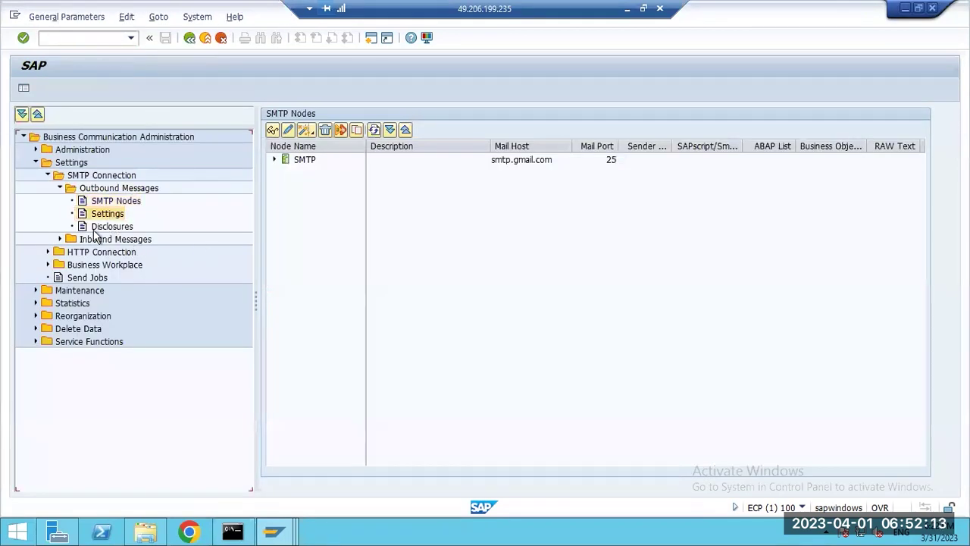
{"action": "left_click", "coordinate": [88, 277]}
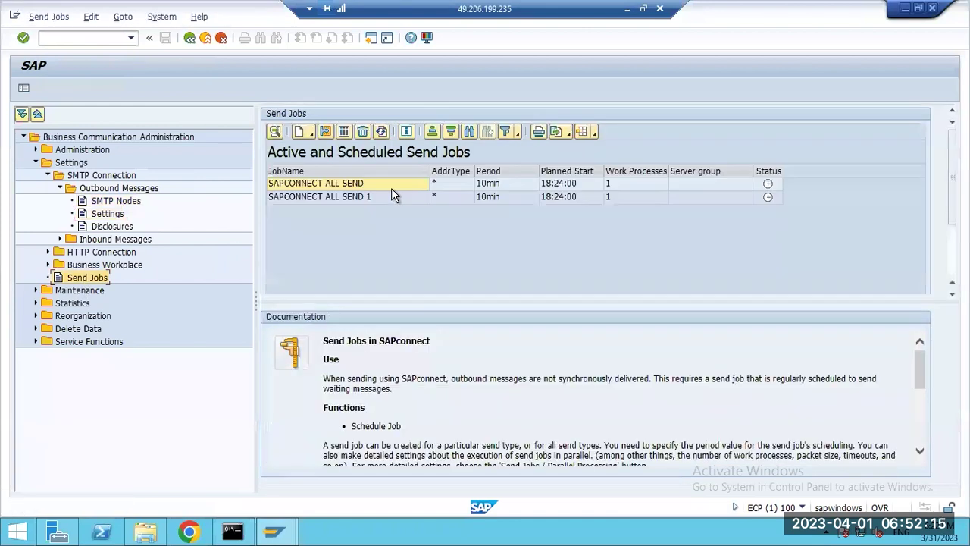
{"action": "left_click", "coordinate": [372, 199]}
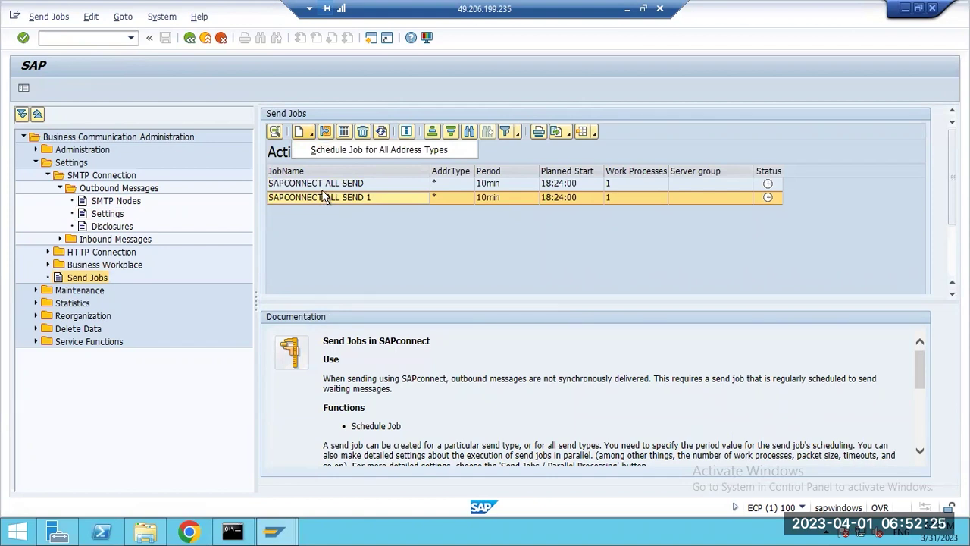
{"action": "left_click", "coordinate": [316, 191]}
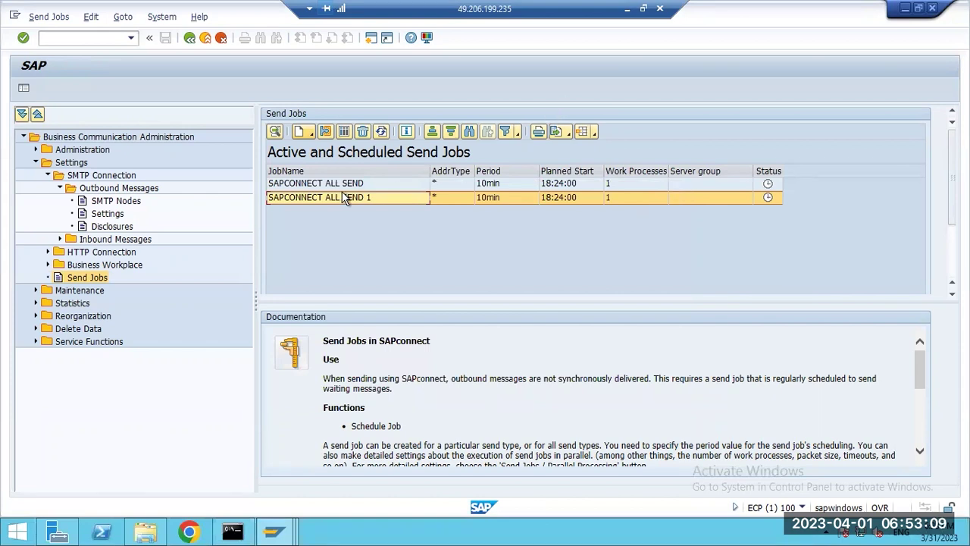
{"action": "left_click", "coordinate": [298, 188]}
{"action": "left_click", "coordinate": [300, 197]}
{"action": "left_click", "coordinate": [301, 186]}
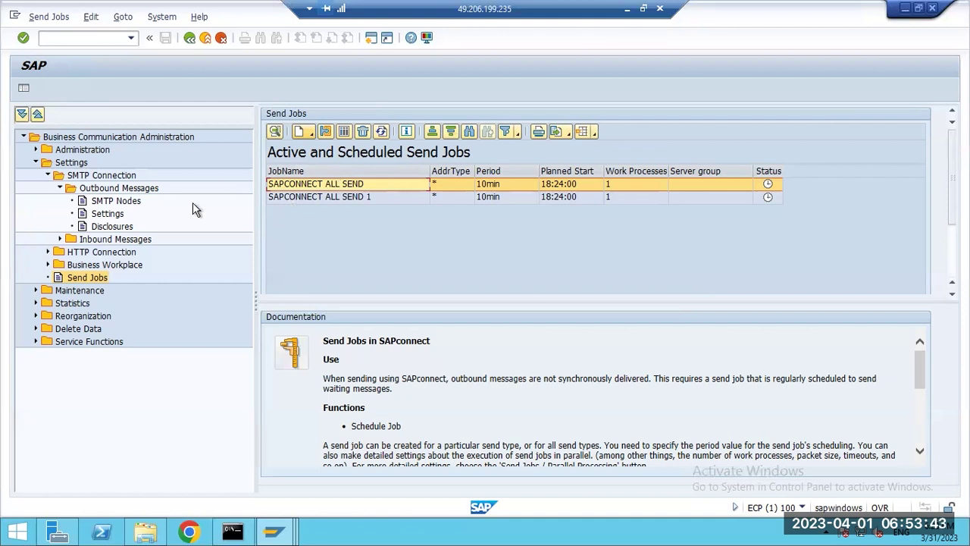
View the SMTP Nodes, return to Send Jobs, and go to ST22 runtime errors.
{"action": "left_click", "coordinate": [111, 201]}
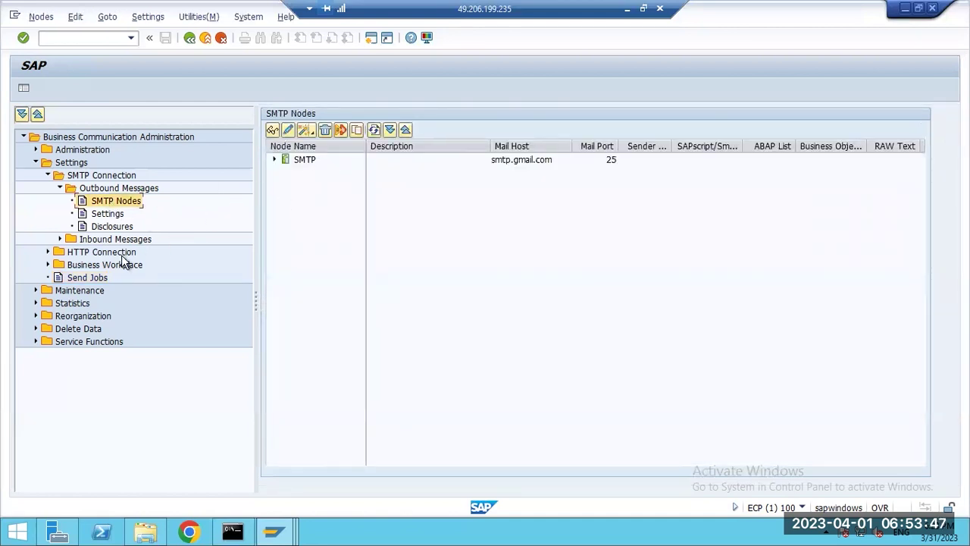
{"action": "left_click", "coordinate": [95, 277]}
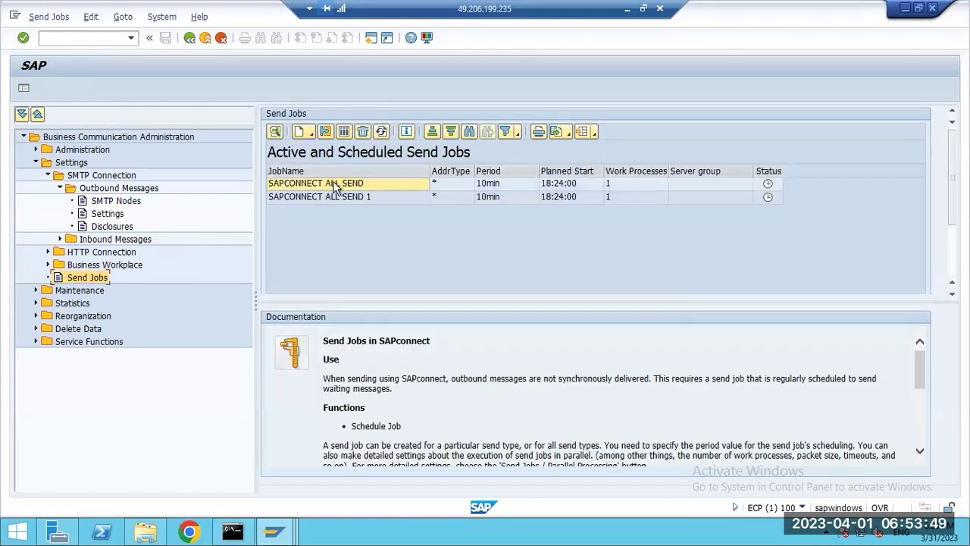
{"action": "key", "text": "F3"}
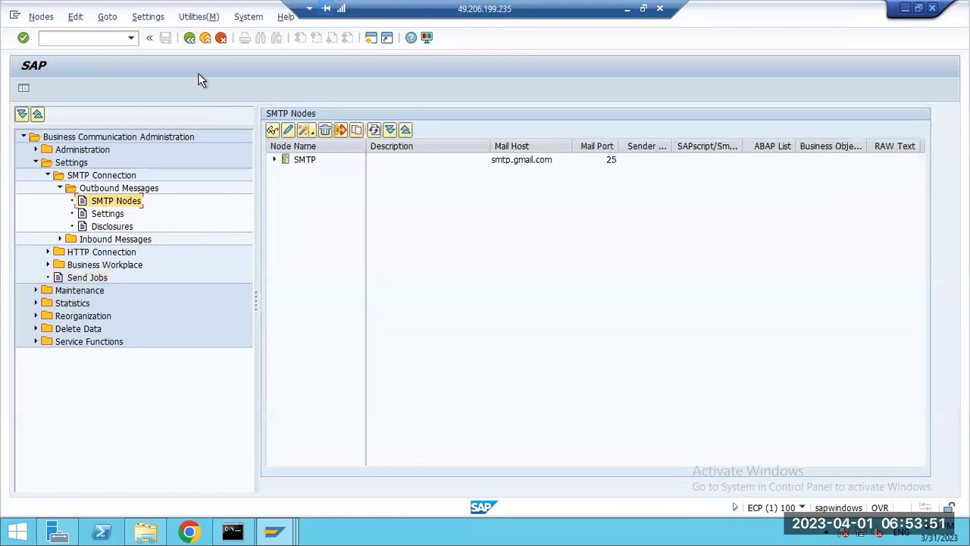
{"action": "key", "text": "F3"}
{"action": "left_click", "coordinate": [96, 39]}
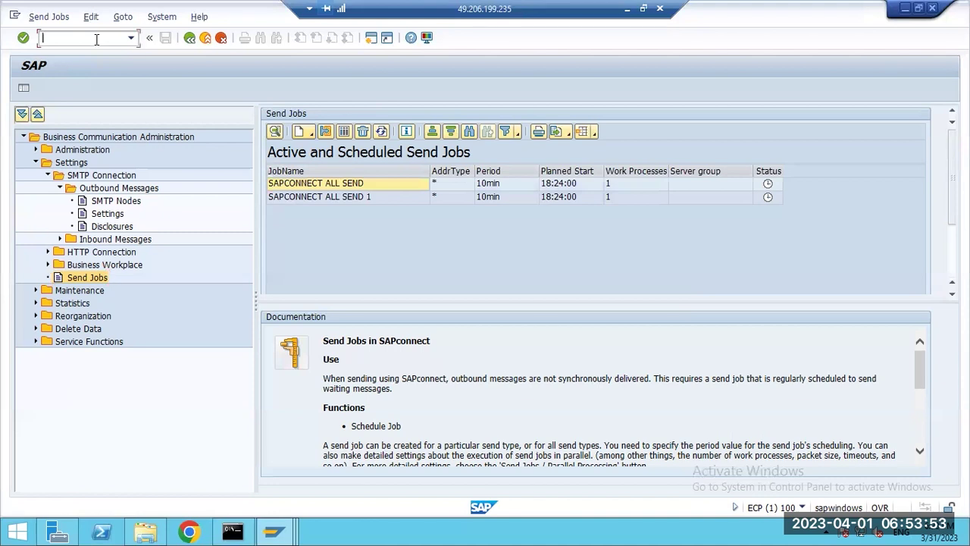
{"action": "type", "text": "/nst22"}
{"action": "key", "text": "Return"}
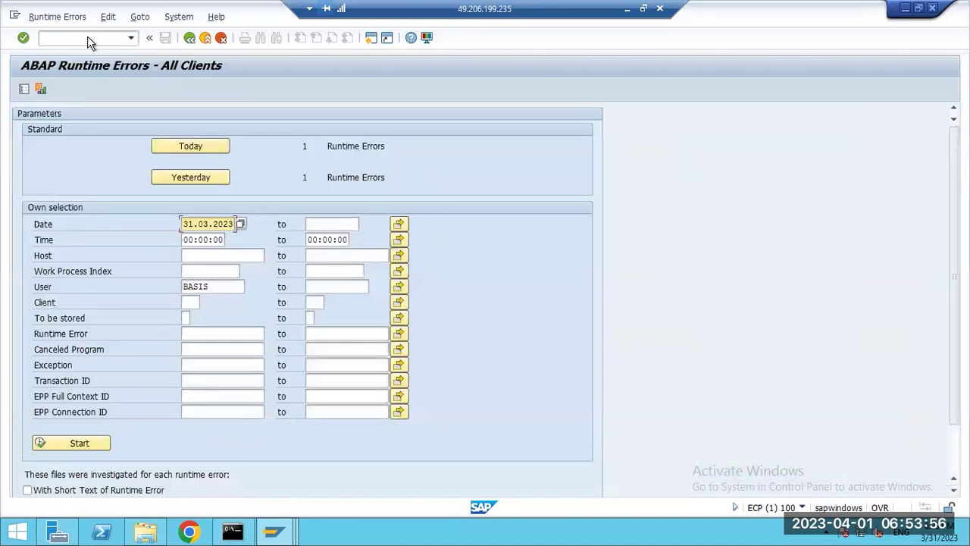
{"action": "left_click", "coordinate": [211, 145]}
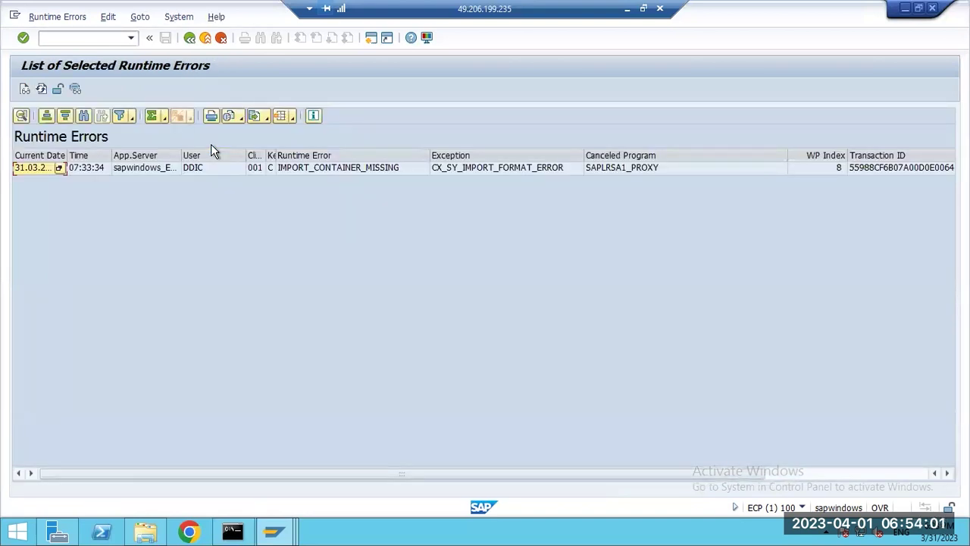
{"action": "key", "text": "F3"}
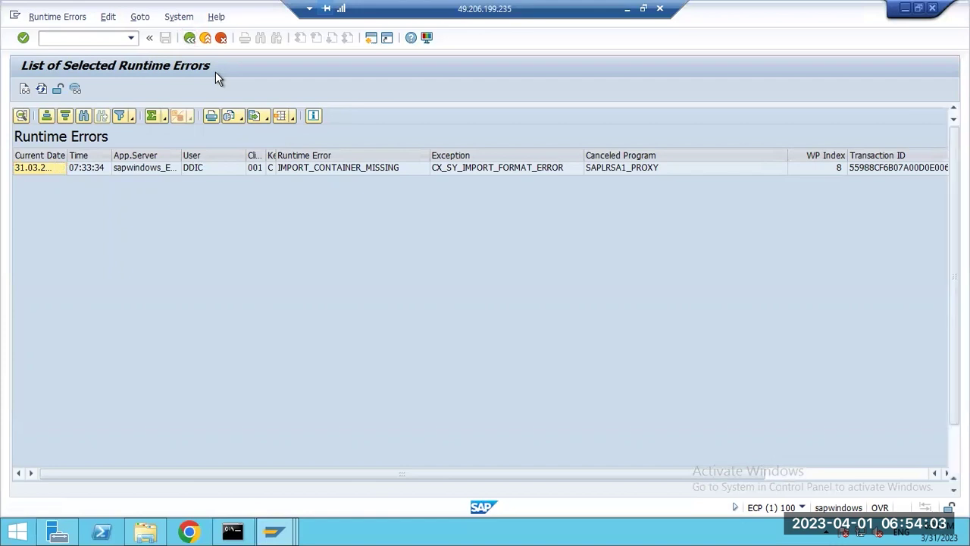
{"action": "key", "text": "F3"}
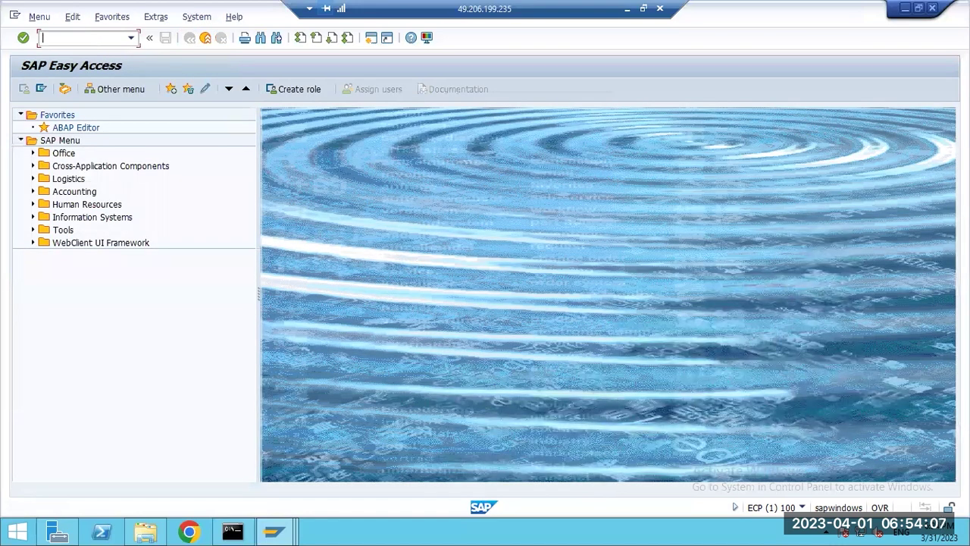
{"action": "key", "text": "Return"}
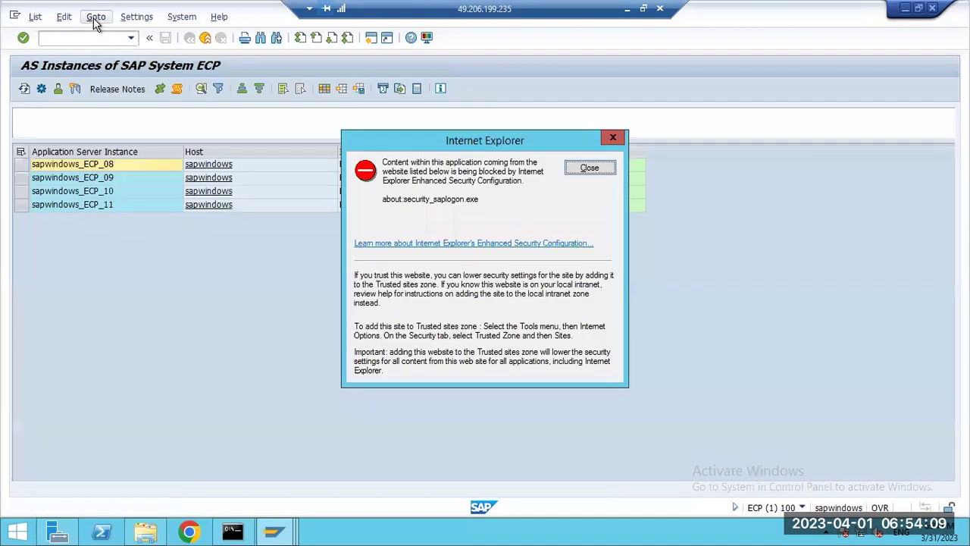
{"action": "left_click", "coordinate": [576, 175]}
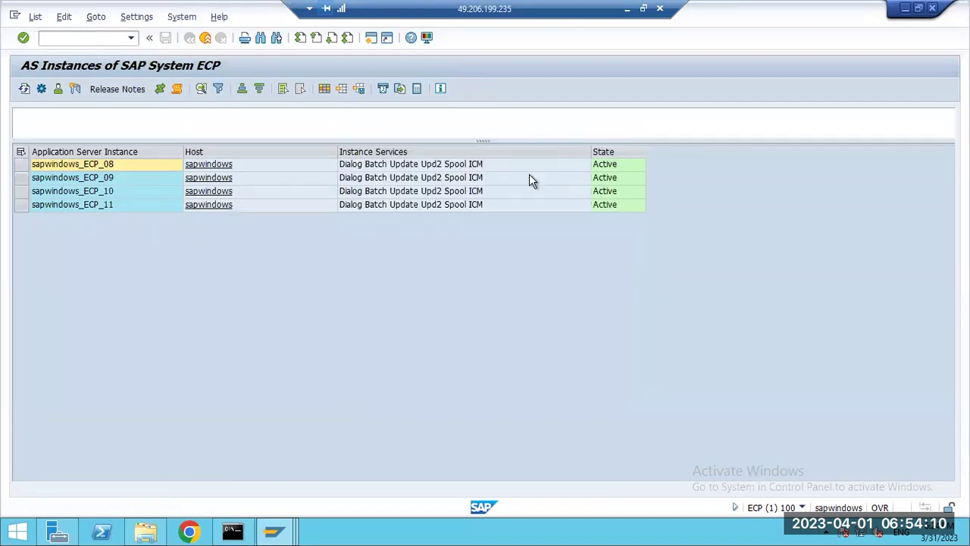
{"action": "double_click", "coordinate": [94, 206]}
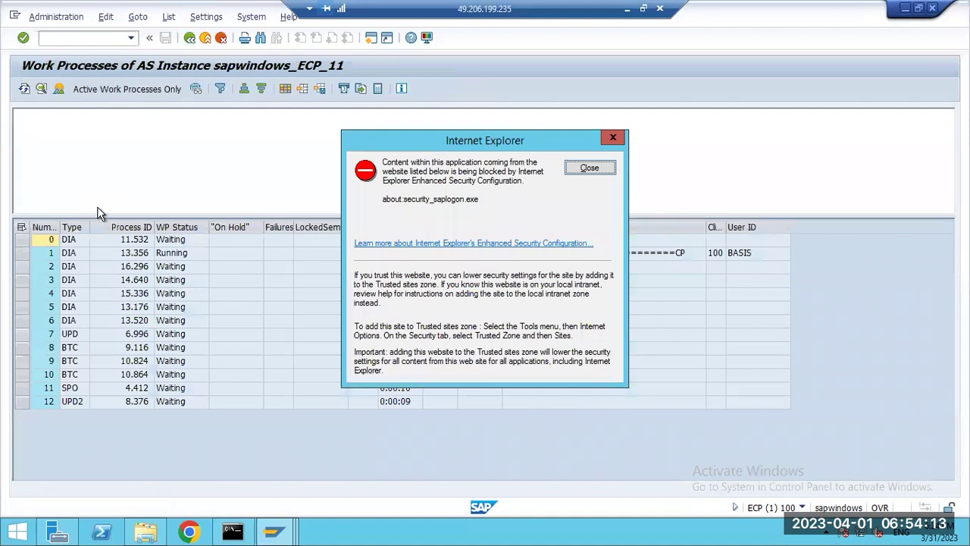
{"action": "left_click", "coordinate": [584, 170]}
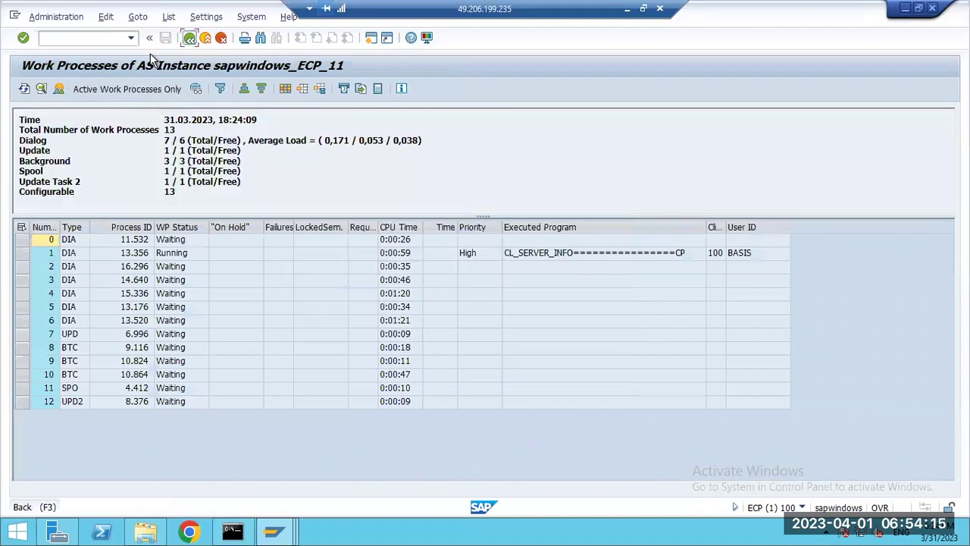
{"action": "left_click", "coordinate": [149, 37]}
{"action": "left_click", "coordinate": [149, 37]}
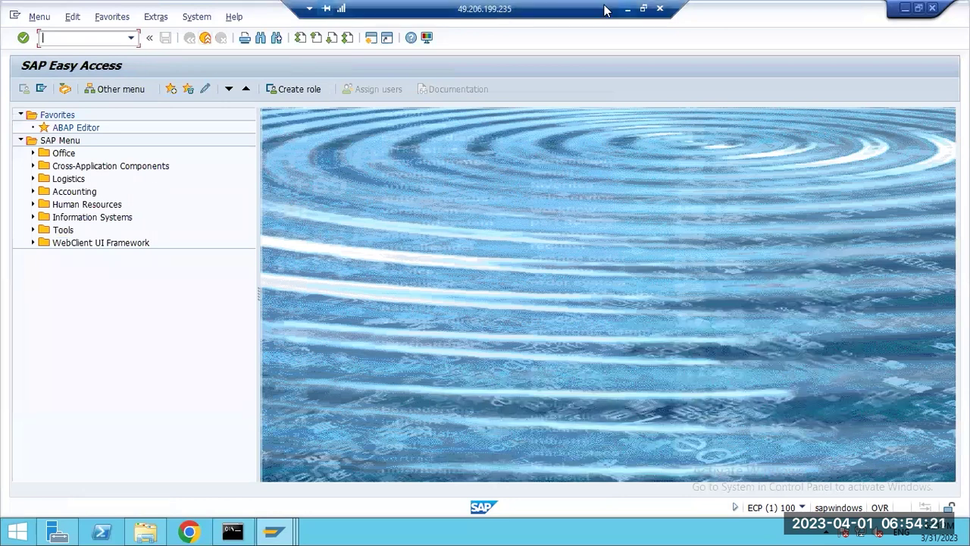
{"action": "left_click", "coordinate": [627, 9]}
Select and delete the old SMICM-SICF text in the Paint note.
{"action": "left_click", "coordinate": [95, 179]}
{"action": "left_click_drag", "start_coordinate": [88, 161], "coordinate": [37, 130]}
{"action": "left_click", "coordinate": [60, 135]}
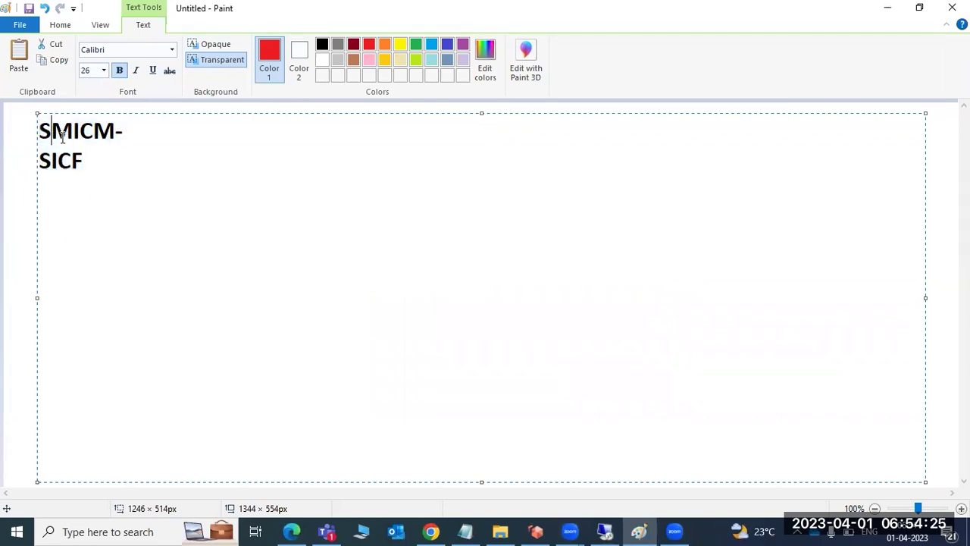
{"action": "left_click", "coordinate": [95, 173]}
{"action": "left_click_drag", "start_coordinate": [95, 174], "coordinate": [35, 133]}
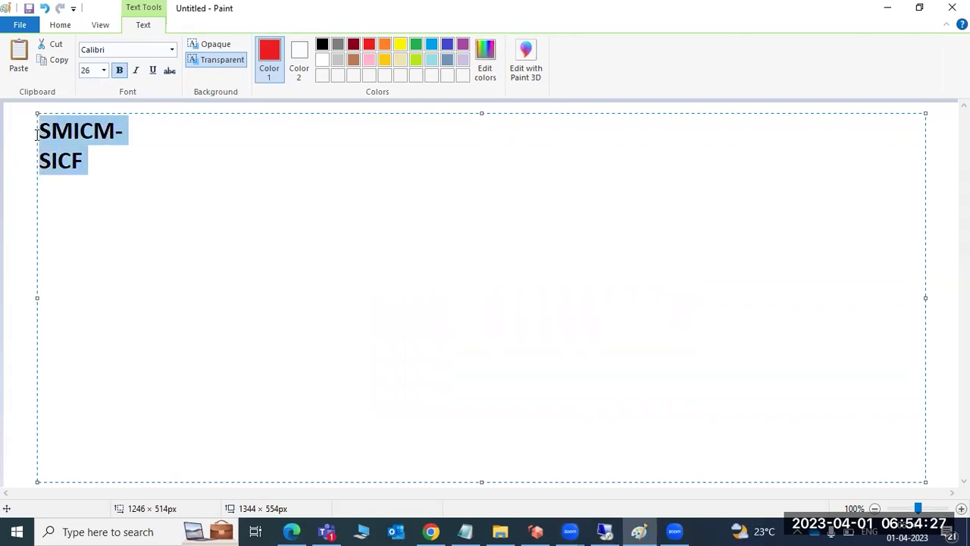
{"action": "left_click", "coordinate": [102, 162]}
{"action": "left_click_drag", "start_coordinate": [102, 162], "coordinate": [42, 137]}
{"action": "left_click", "coordinate": [98, 173]}
{"action": "left_click_drag", "start_coordinate": [98, 173], "coordinate": [35, 132]}
{"action": "key", "text": "Delete"}
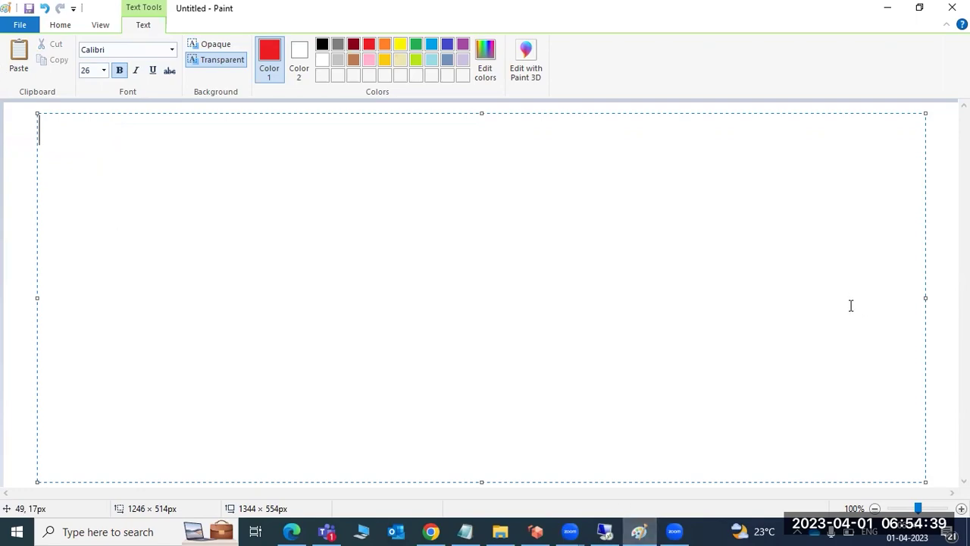
Write the heading 'How to add the TR into buffer:' with a dashed line beneath it.
{"action": "left_click", "coordinate": [607, 529]}
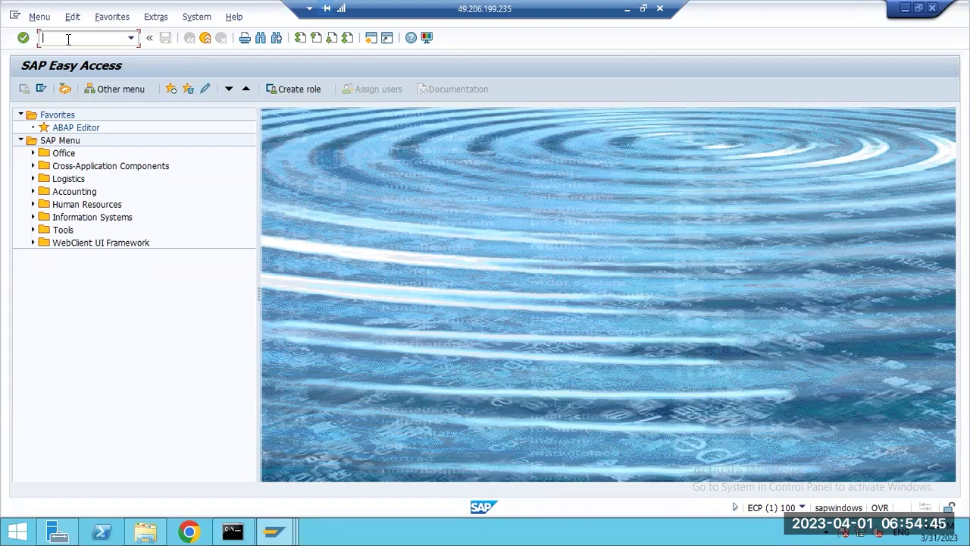
{"action": "left_click", "coordinate": [626, 9]}
{"action": "type", "text": "H"}
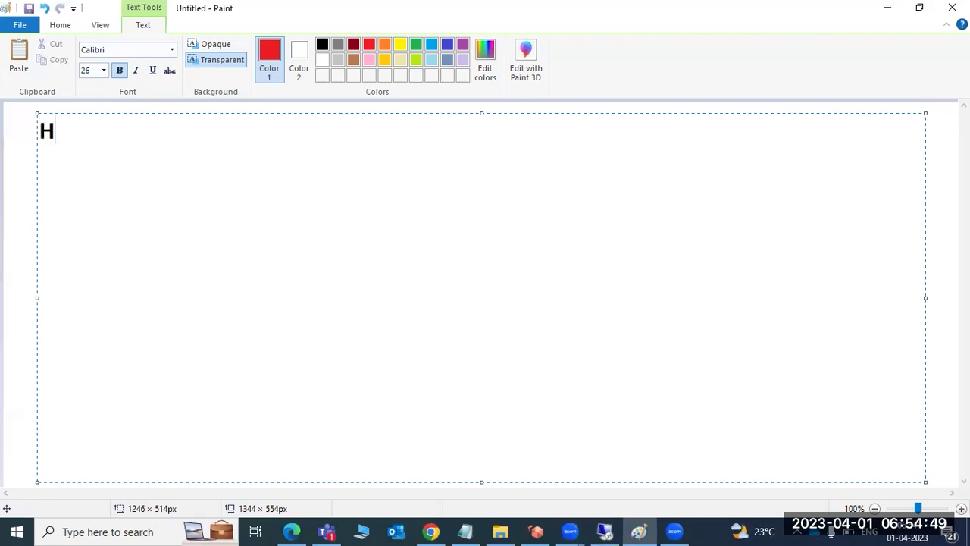
{"action": "type", "text": "ow to add t"}
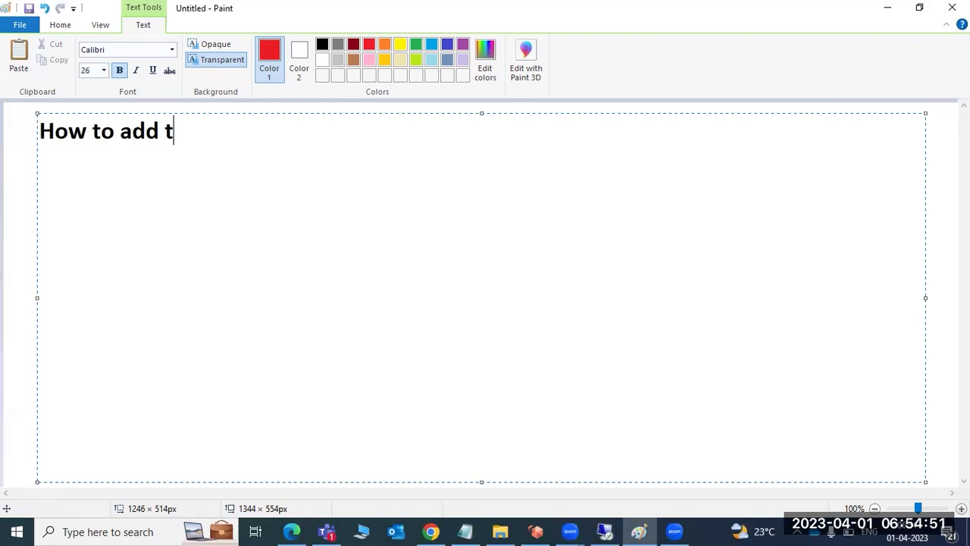
{"action": "type", "text": "he TR i"}
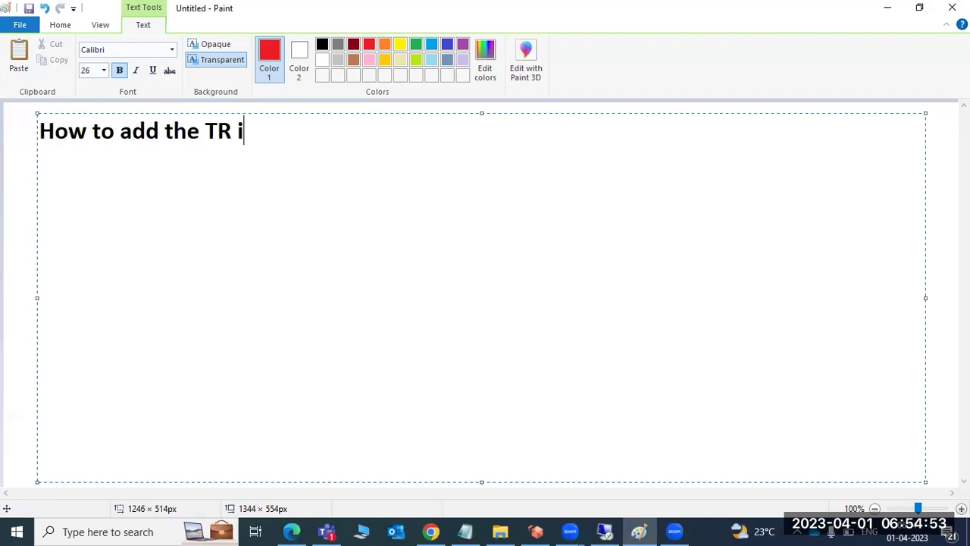
{"action": "type", "text": "nto buffe"}
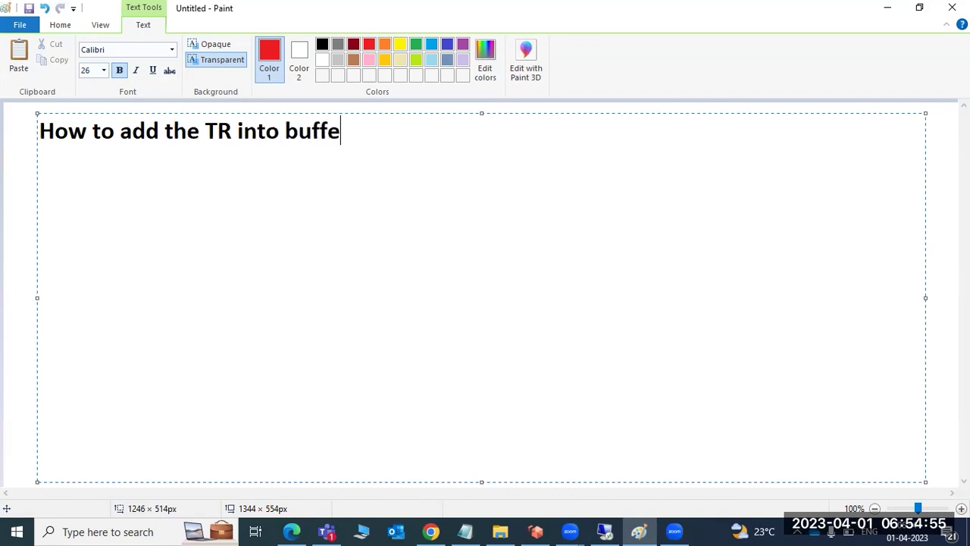
{"action": "type", "text": "r:"}
{"action": "key", "text": "Return"}
{"action": "type", "text": "-"}
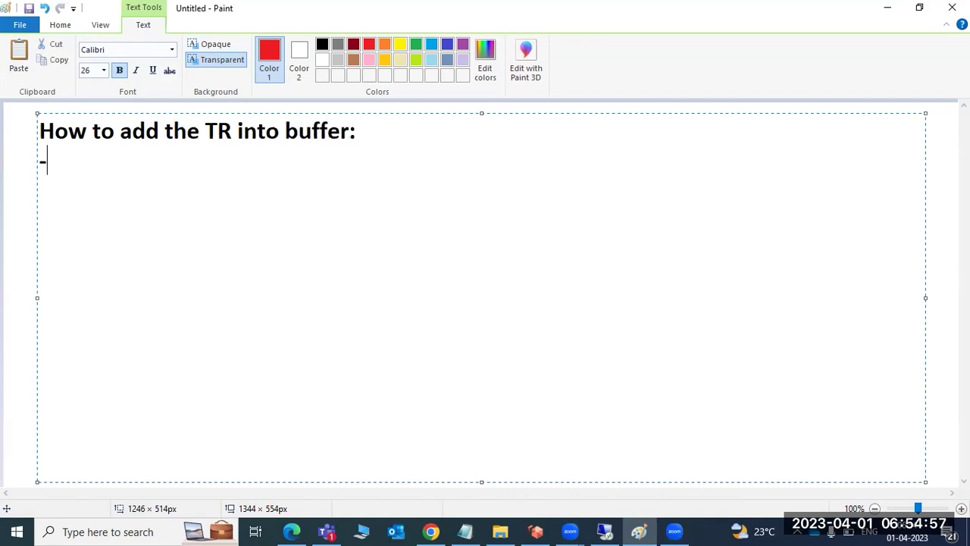
{"action": "type", "text": "-------------------------------------"}
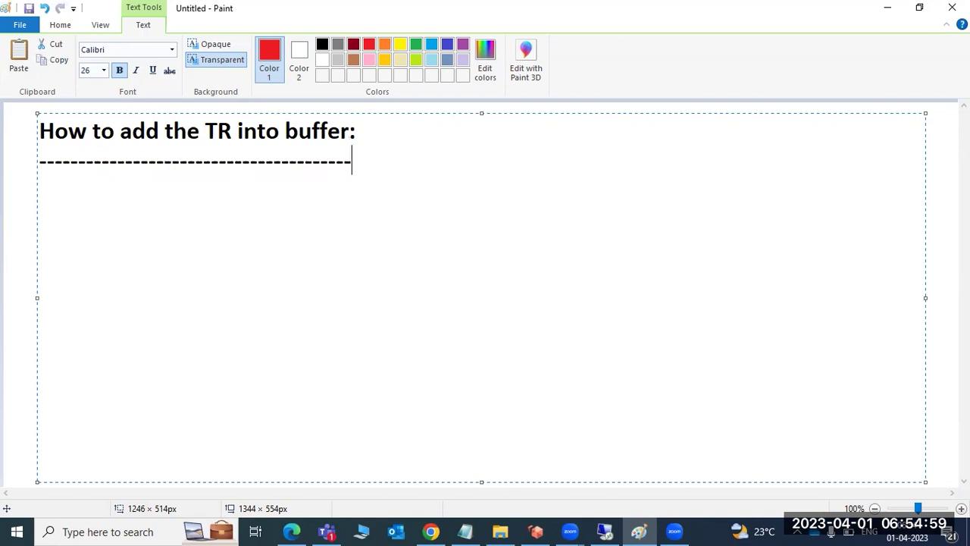
{"action": "left_click", "coordinate": [639, 531]}
Open STMS, display the transport routes, browse the menus, and return to the overview.
{"action": "type", "text": "sstms"}
{"action": "key", "text": "Return"}
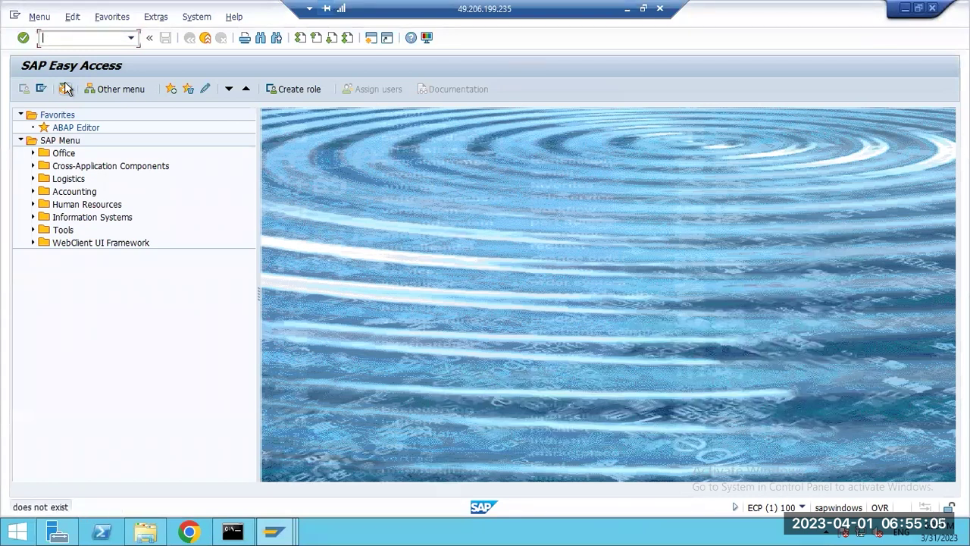
{"action": "type", "text": "stms"}
{"action": "key", "text": "Return"}
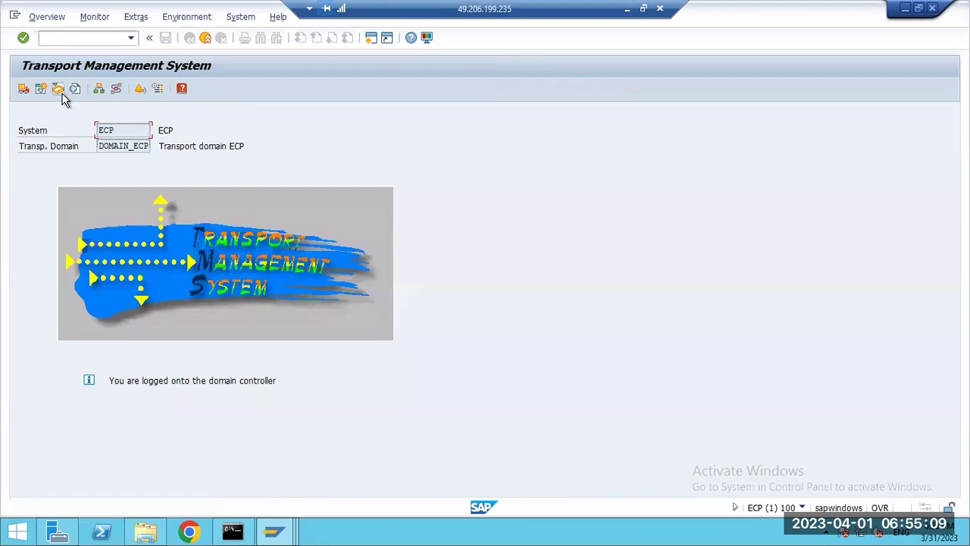
{"action": "left_click", "coordinate": [116, 89]}
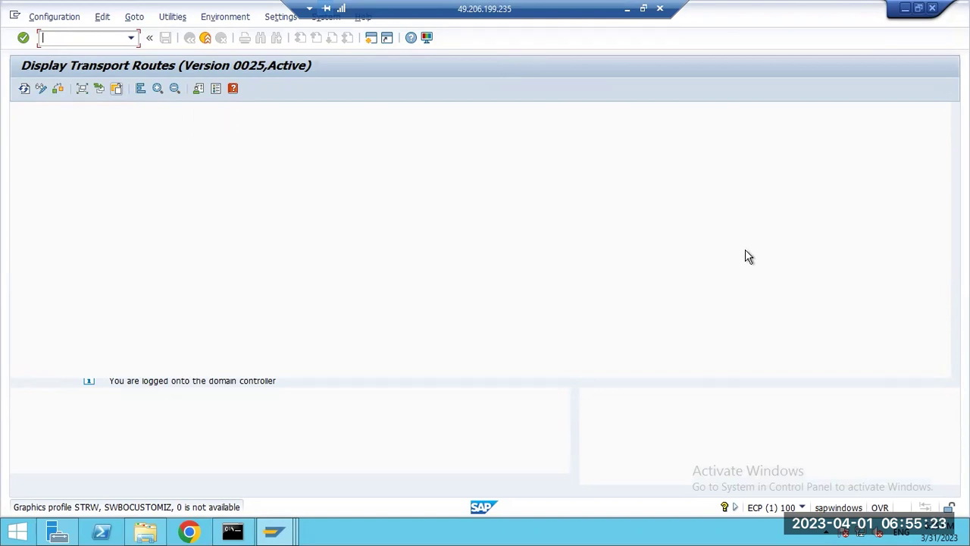
{"action": "left_click", "coordinate": [154, 18]}
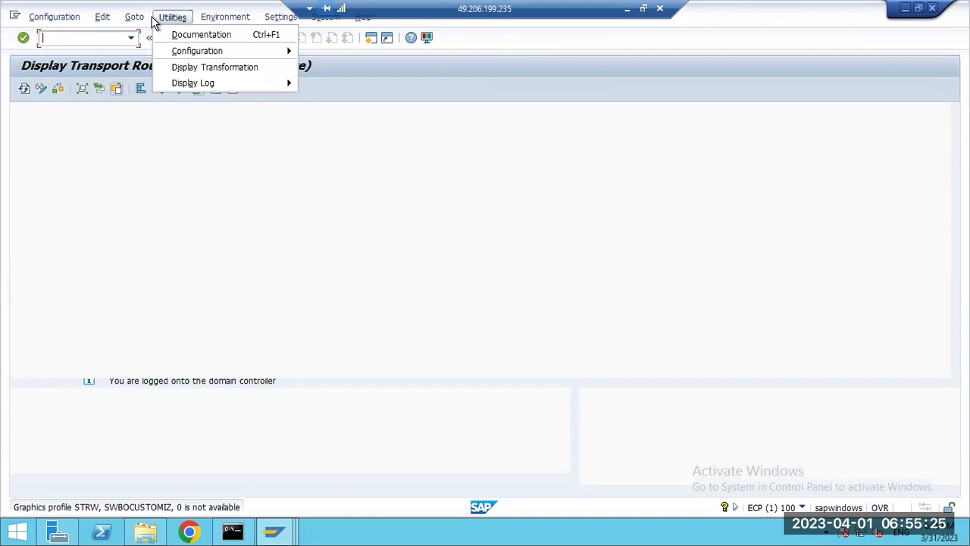
{"action": "mouse_move", "coordinate": [133, 18]}
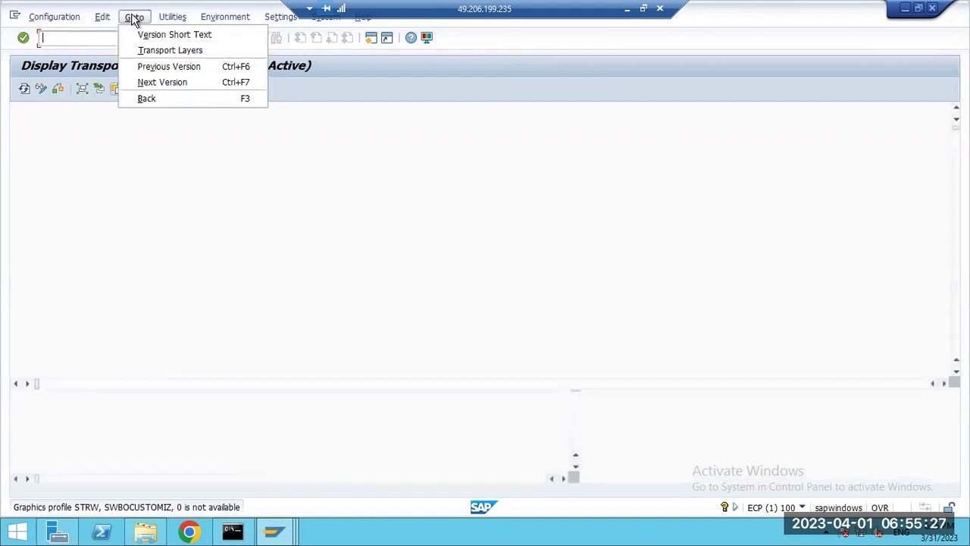
{"action": "mouse_move", "coordinate": [201, 17]}
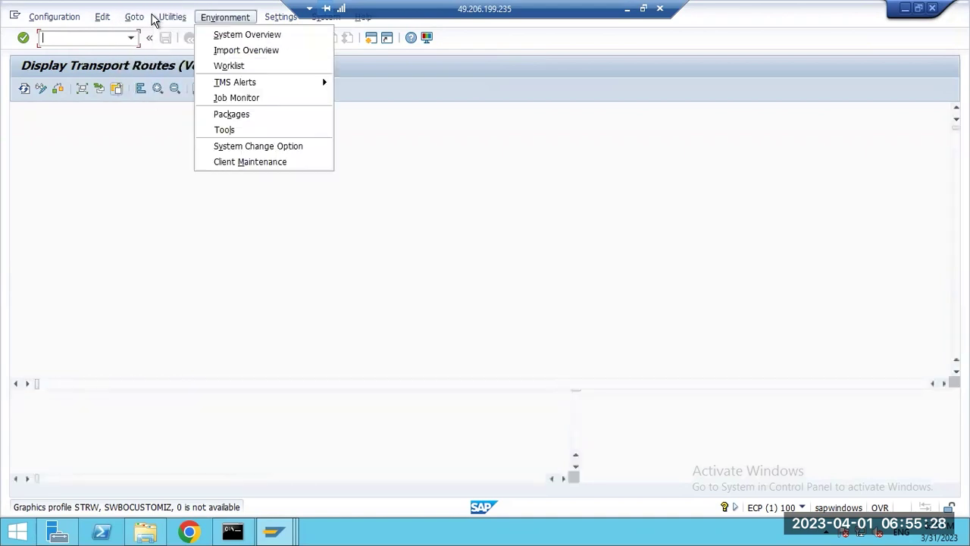
{"action": "left_click", "coordinate": [163, 256]}
{"action": "left_click", "coordinate": [204, 37]}
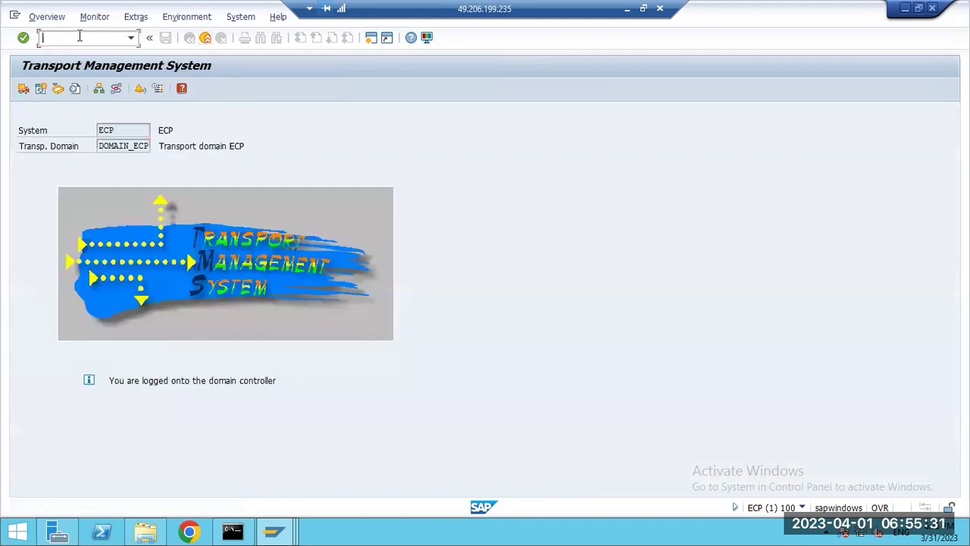
After a runtime error, rerun STMS, view transport routes again, and exit to the ECP overview.
{"action": "left_click", "coordinate": [116, 90]}
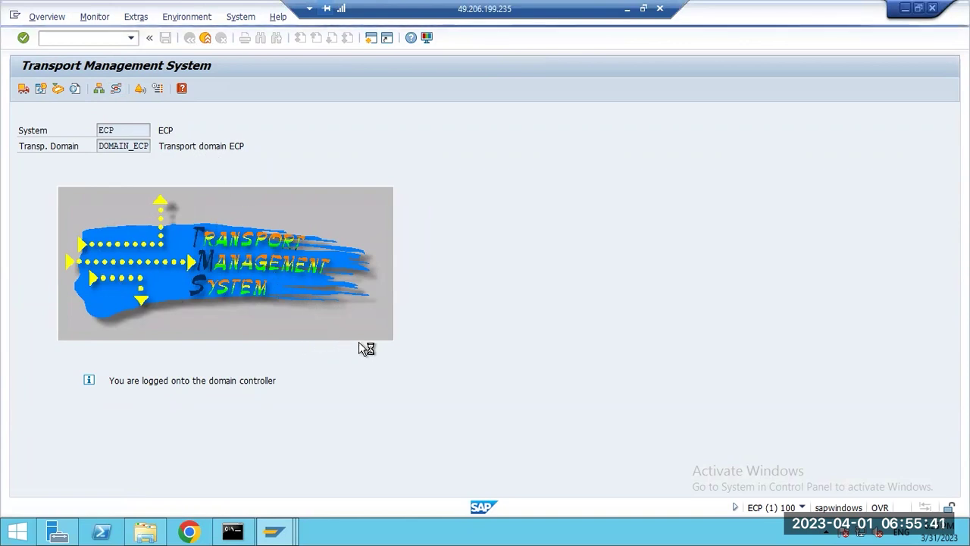
{"action": "key", "text": "F3"}
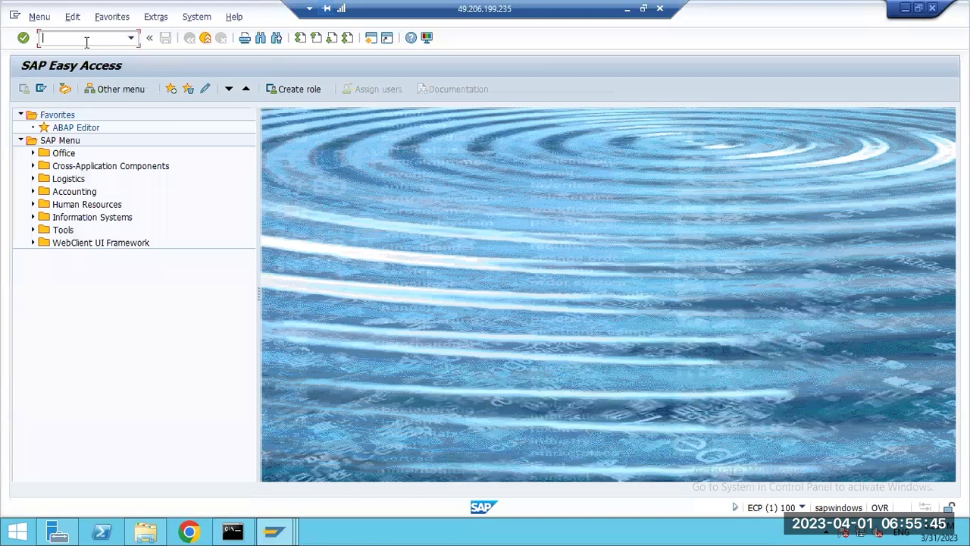
{"action": "type", "text": "stms"}
{"action": "key", "text": "Return"}
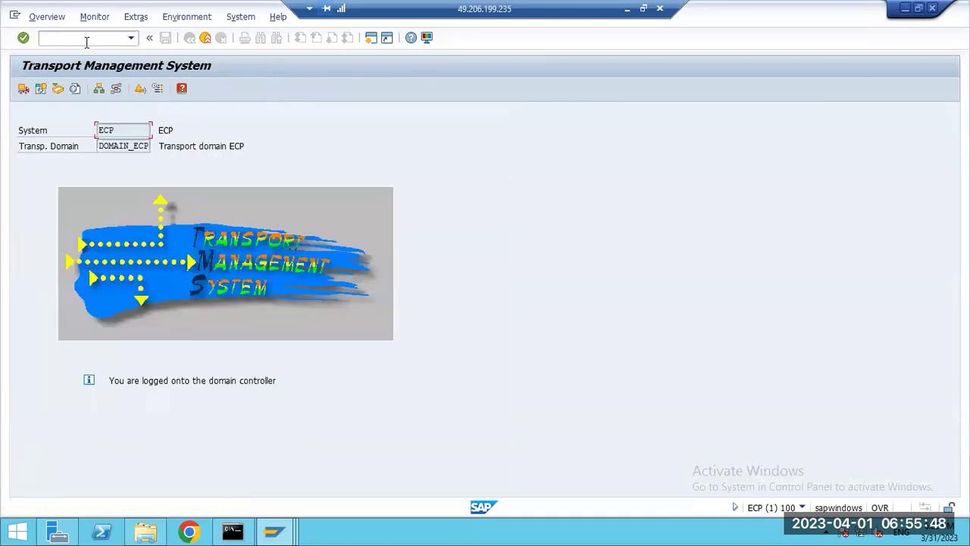
{"action": "left_click", "coordinate": [116, 89]}
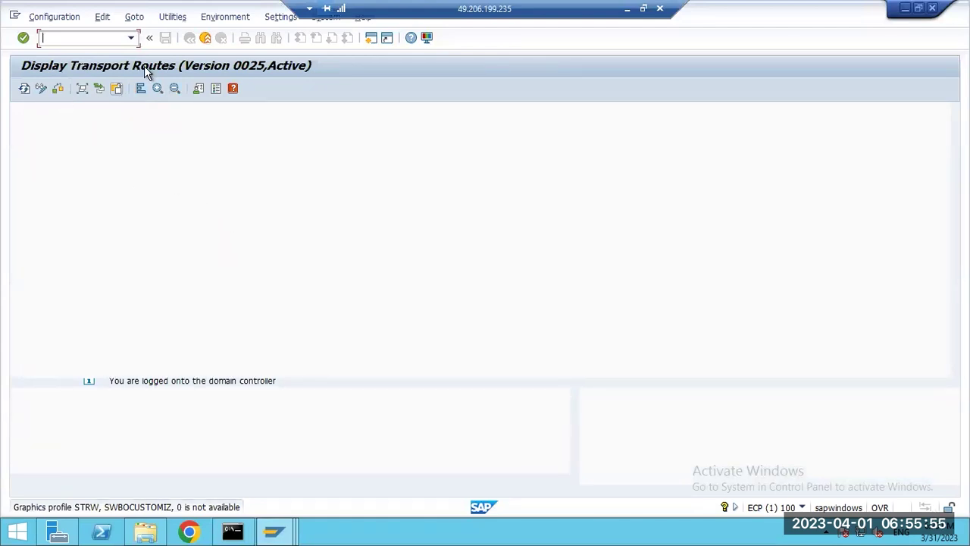
{"action": "left_click", "coordinate": [205, 37]}
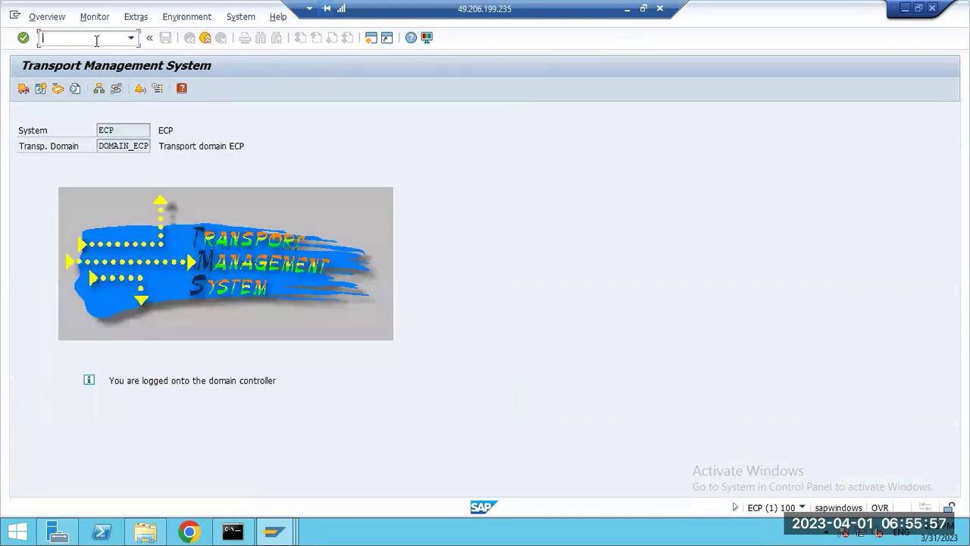
Open and refresh the ECQ import queue, then copy request number ECPK900040.
{"action": "left_click", "coordinate": [23, 87]}
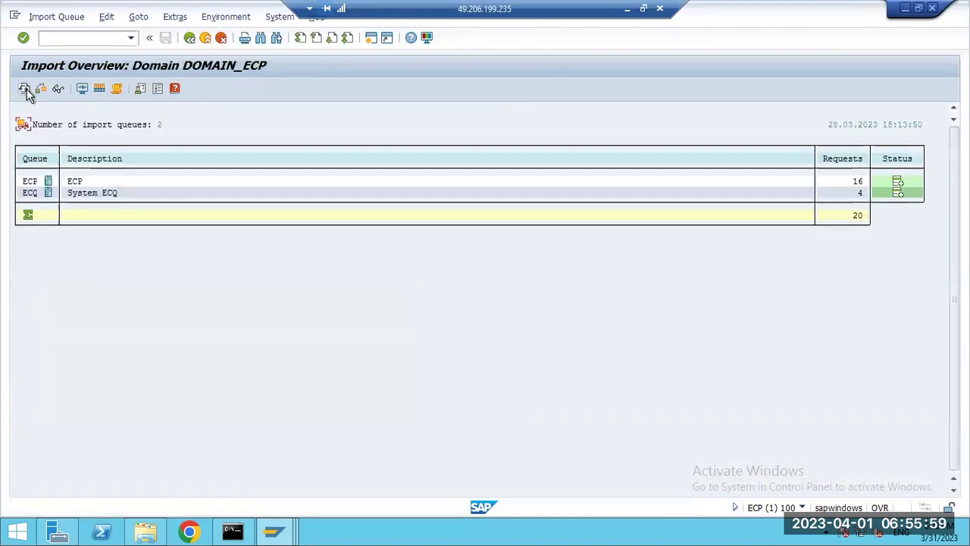
{"action": "double_click", "coordinate": [30, 194]}
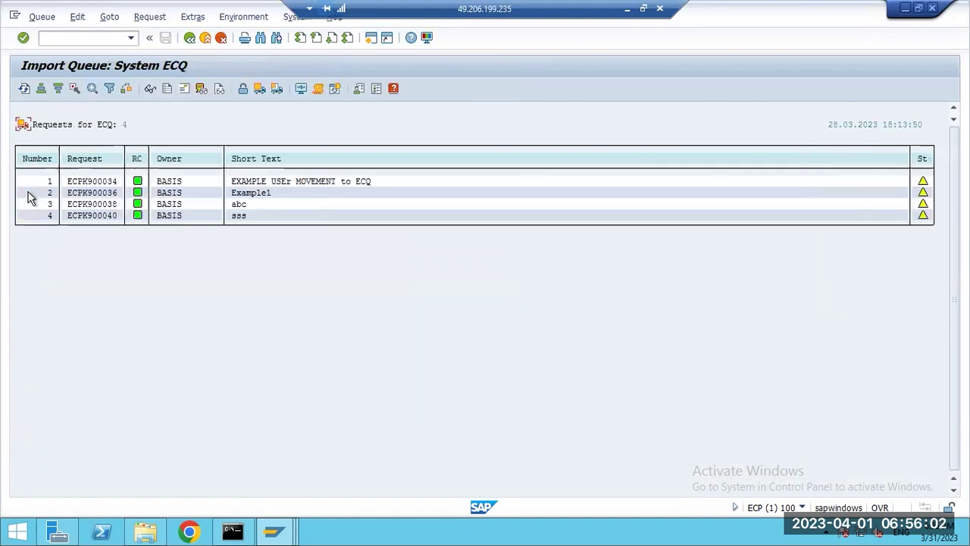
{"action": "left_click", "coordinate": [24, 88]}
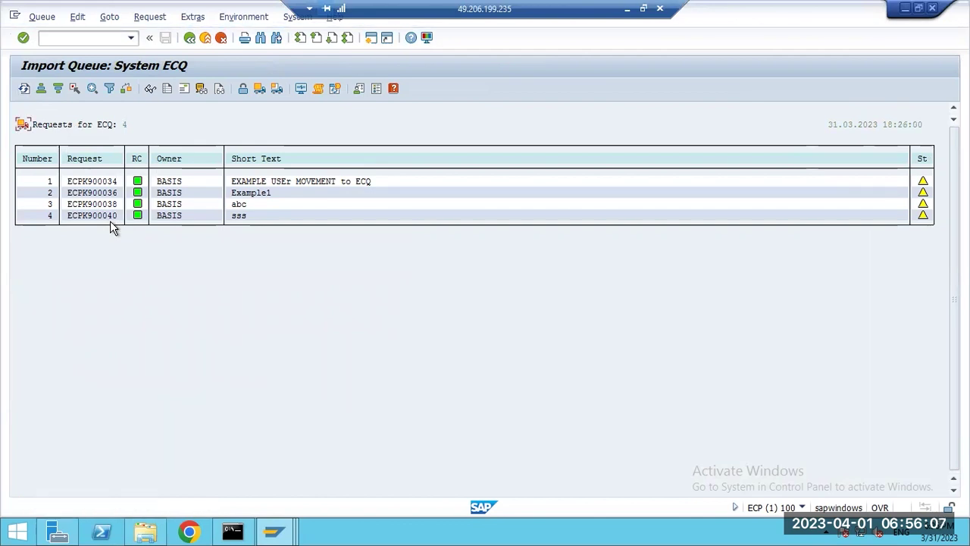
{"action": "left_click", "coordinate": [69, 217]}
{"action": "key", "text": "ctrl+y"}
{"action": "left_click_drag", "start_coordinate": [66, 215], "coordinate": [114, 222]}
{"action": "key", "text": "ctrl+c"}
Add ECPK900040 to the ECQ queue via Other Requests > Add with Import Again, confirming Yes.
{"action": "key", "text": "alt+x"}
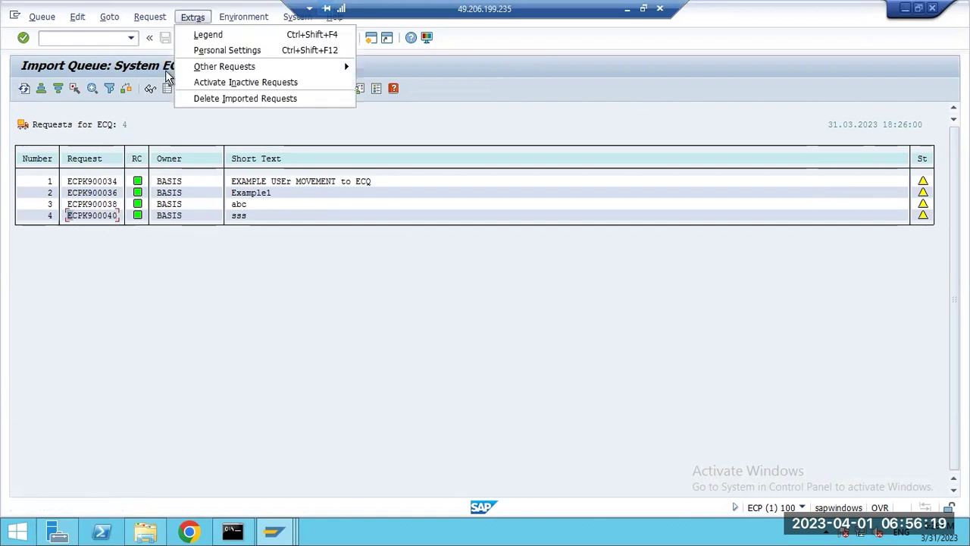
{"action": "mouse_move", "coordinate": [307, 71]}
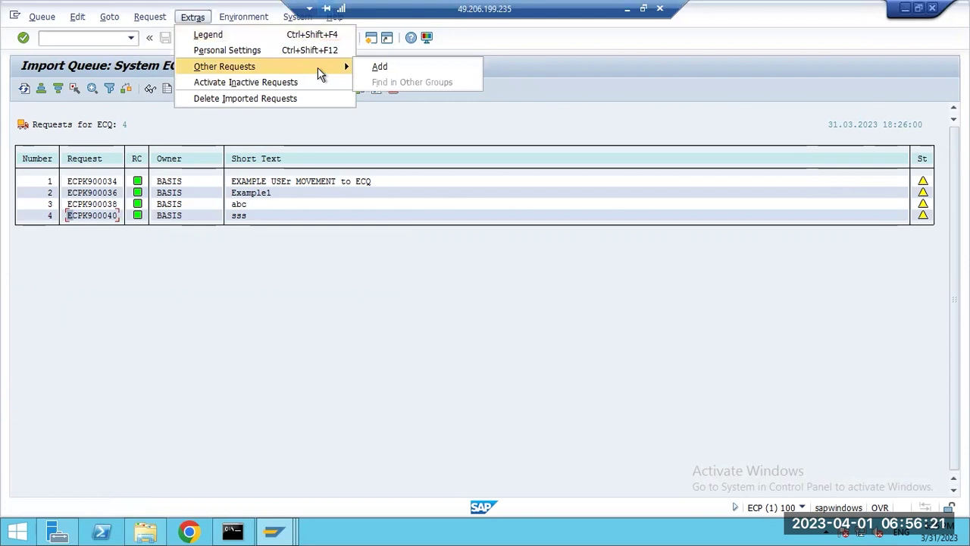
{"action": "key", "text": "Right"}
{"action": "key", "text": "Return"}
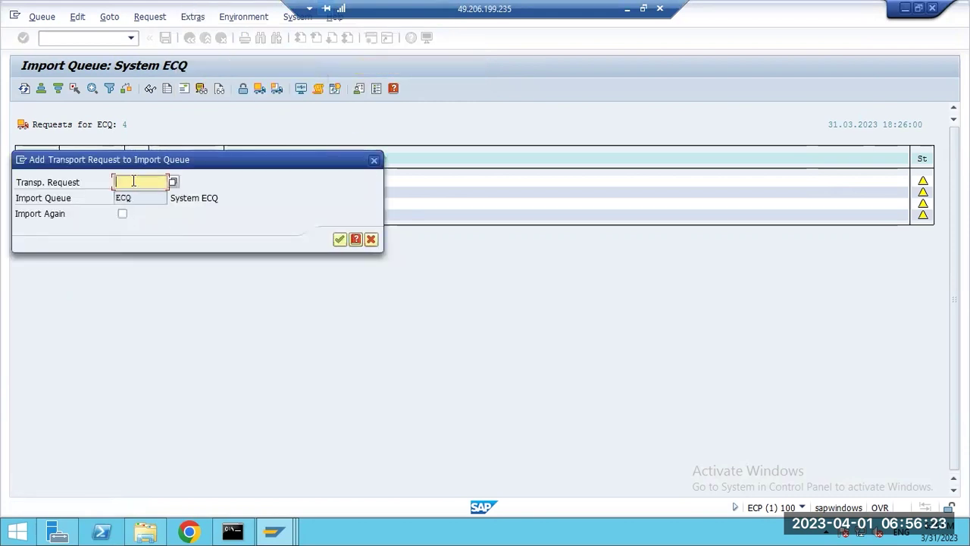
{"action": "key", "text": "ctrl+v"}
{"action": "left_click", "coordinate": [123, 217]}
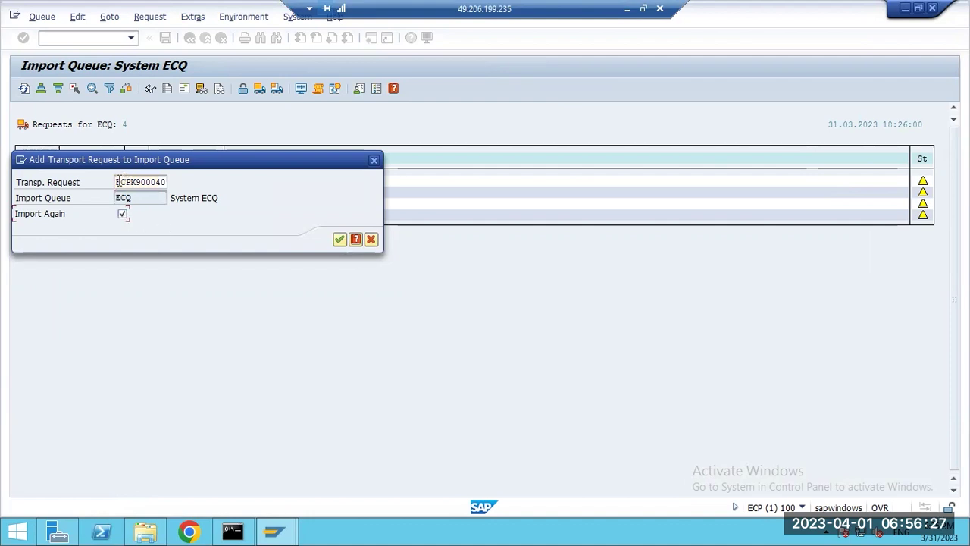
{"action": "left_click_drag", "start_coordinate": [119, 181], "coordinate": [169, 188]}
{"action": "key", "text": "ctrl+c"}
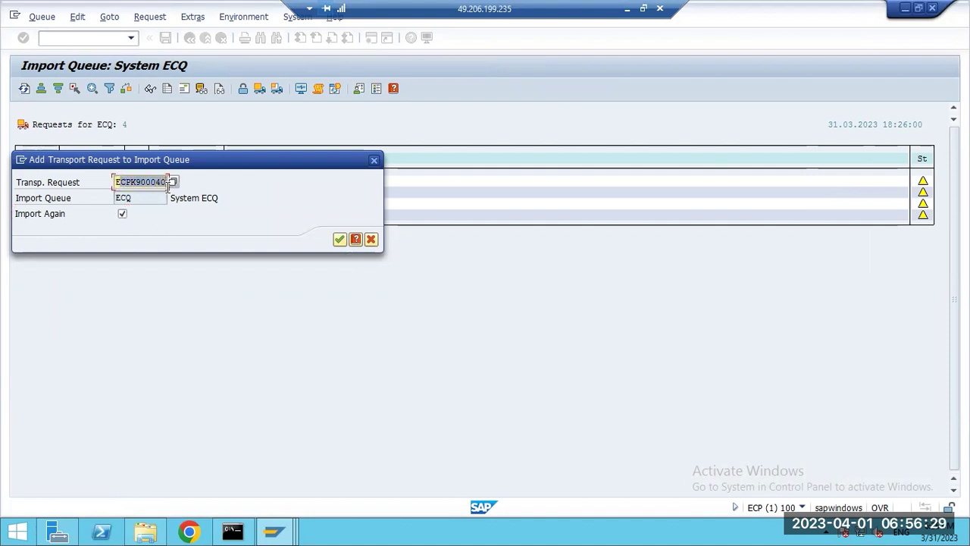
{"action": "left_click", "coordinate": [138, 198]}
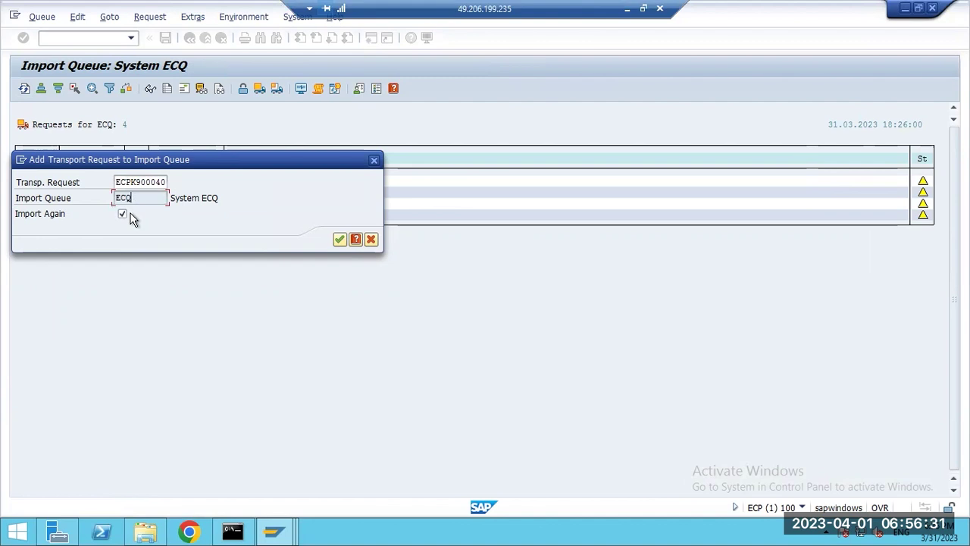
{"action": "left_click", "coordinate": [339, 241]}
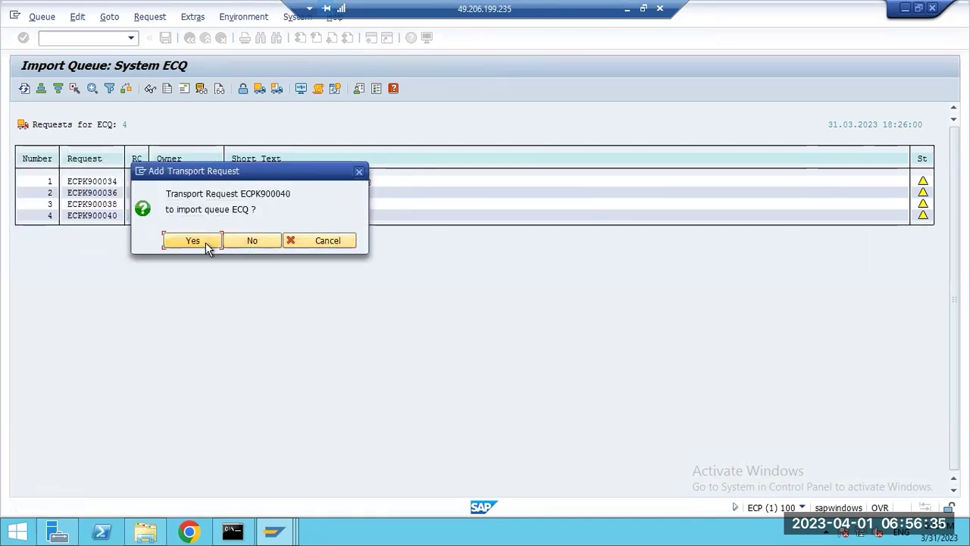
{"action": "left_click", "coordinate": [205, 243]}
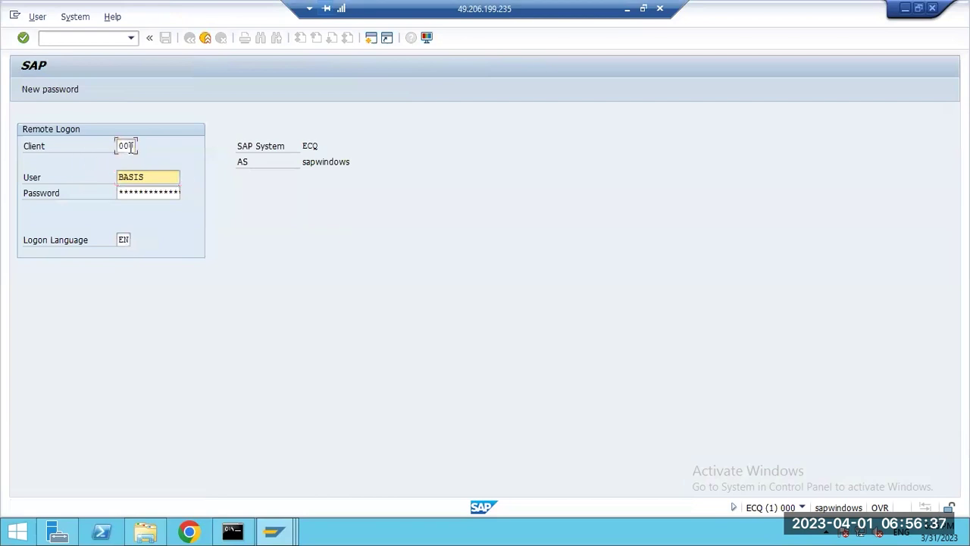
Complete the remote logon to ECQ in client 000 with the user name and password.
{"action": "left_click", "coordinate": [125, 148]}
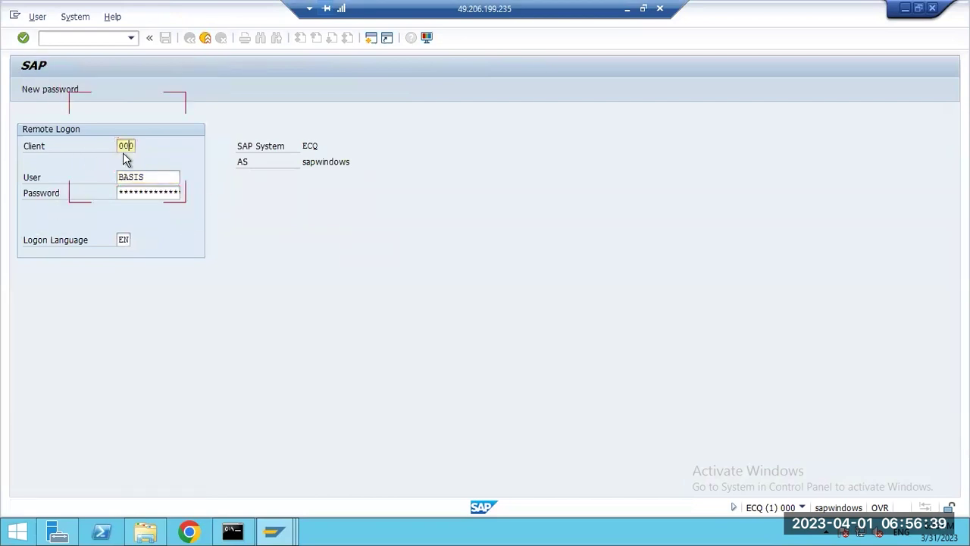
{"action": "key", "text": "Tab"}
{"action": "type", "text": "sap*"}
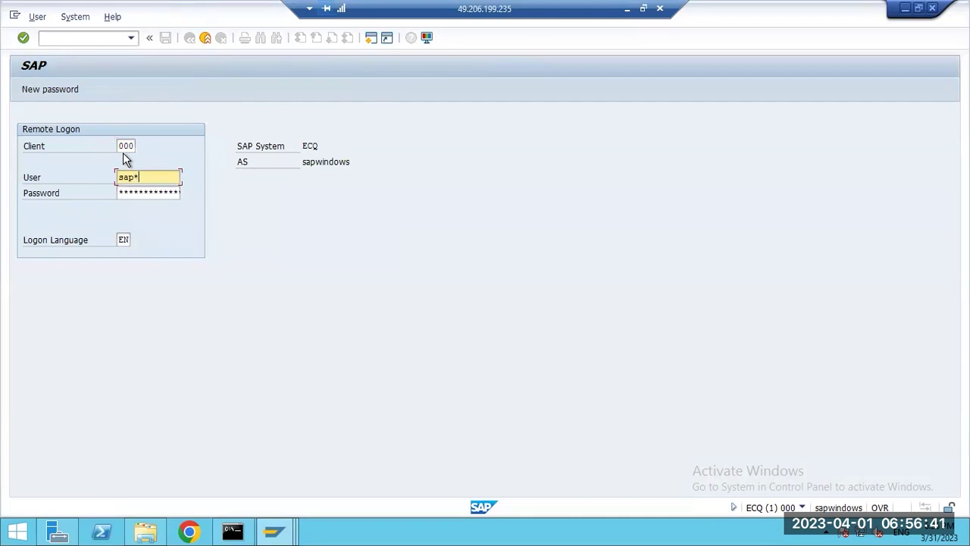
{"action": "key", "text": "Tab"}
{"action": "type", "text": "*******"}
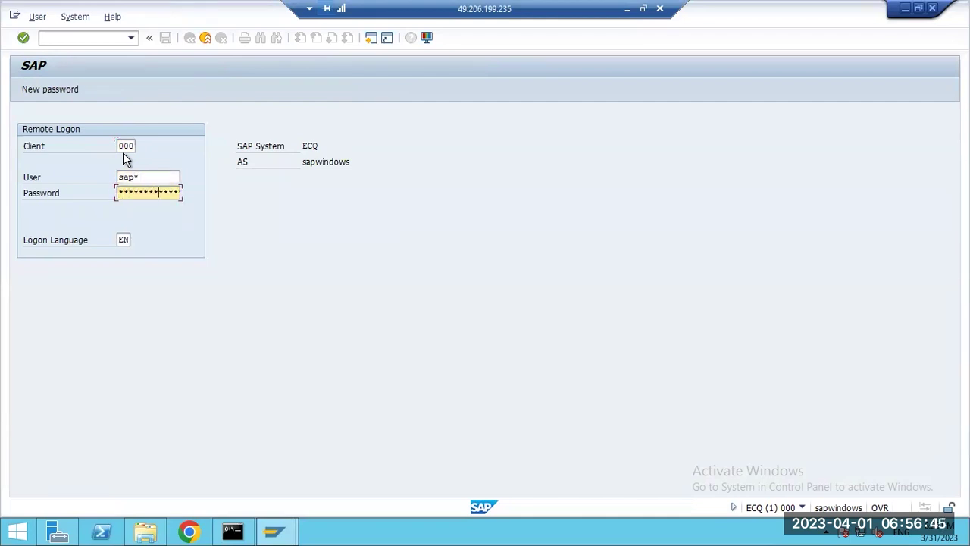
{"action": "key", "text": "Return"}
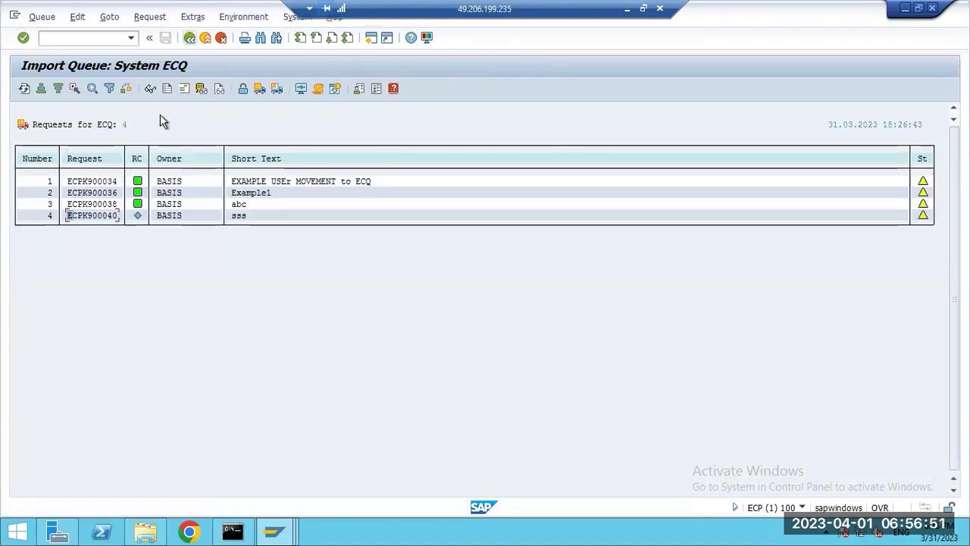
Open and refresh the ECP import queue, then add ECPK900040 via Other Requests > Add and confirm.
{"action": "key", "text": "F3"}
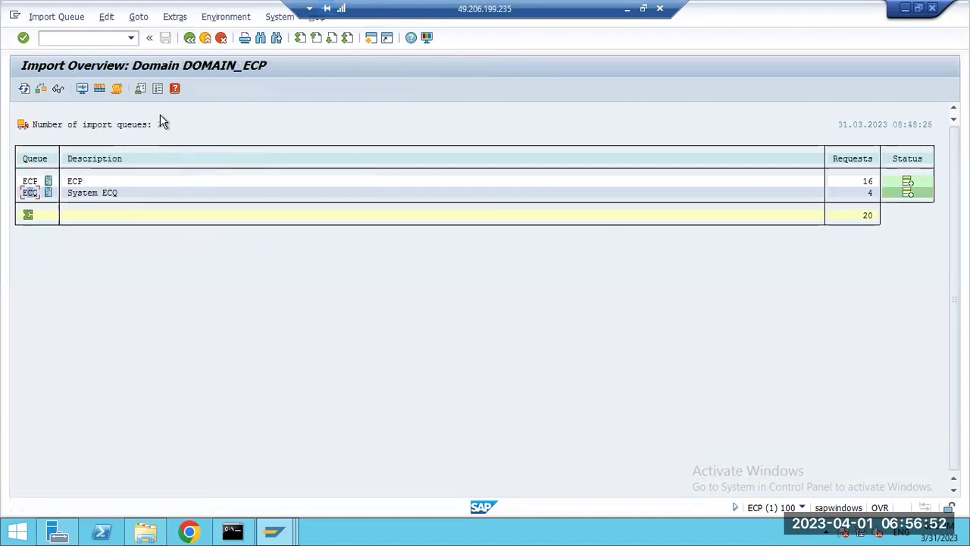
{"action": "double_click", "coordinate": [34, 182]}
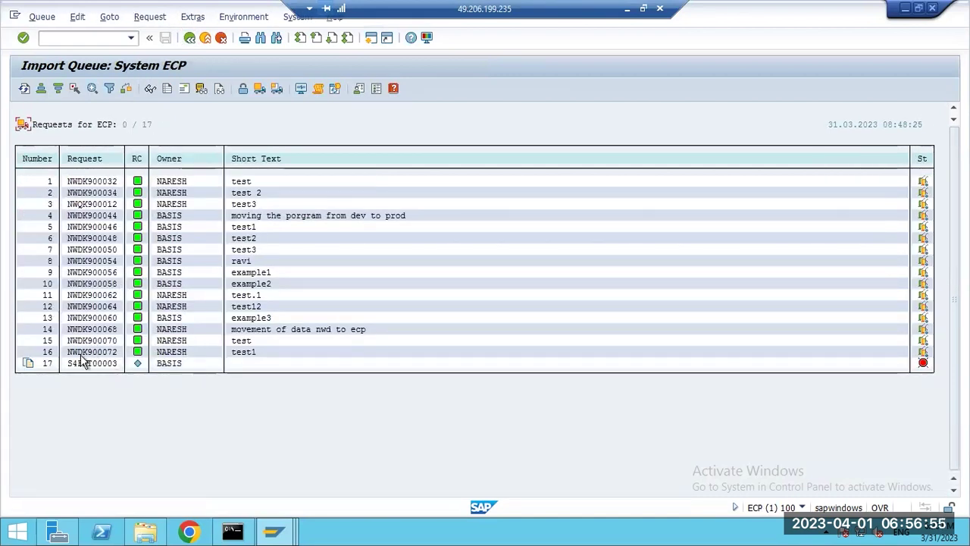
{"action": "left_click", "coordinate": [24, 89]}
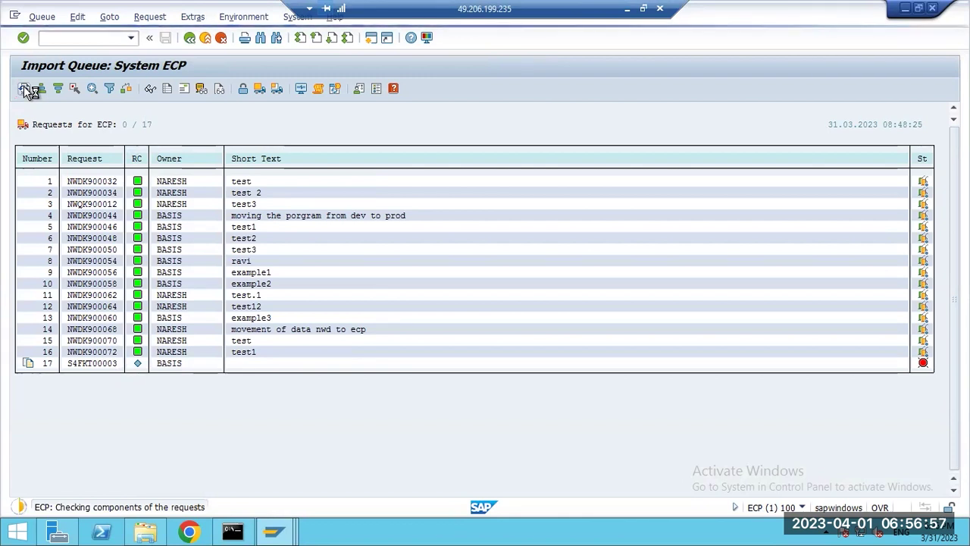
{"action": "left_click", "coordinate": [193, 17]}
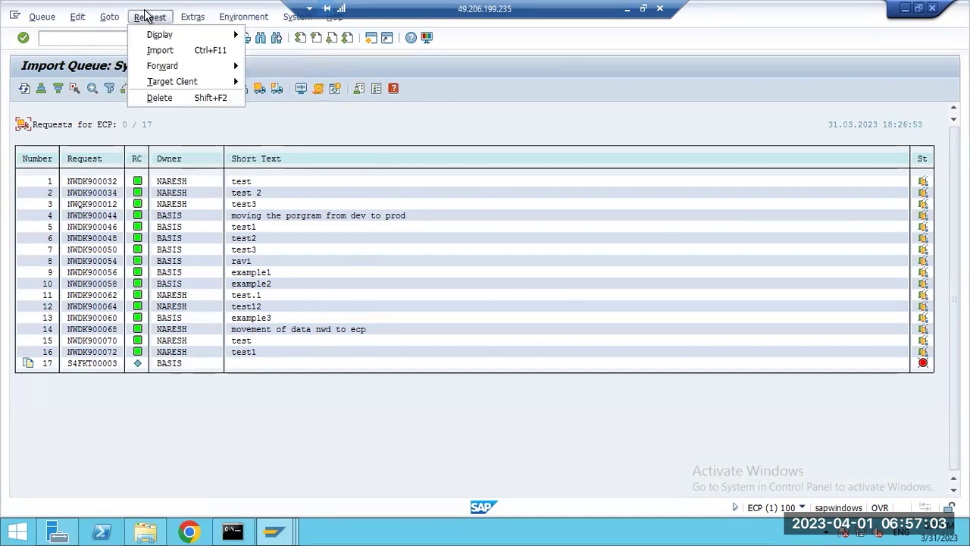
{"action": "left_click", "coordinate": [379, 66]}
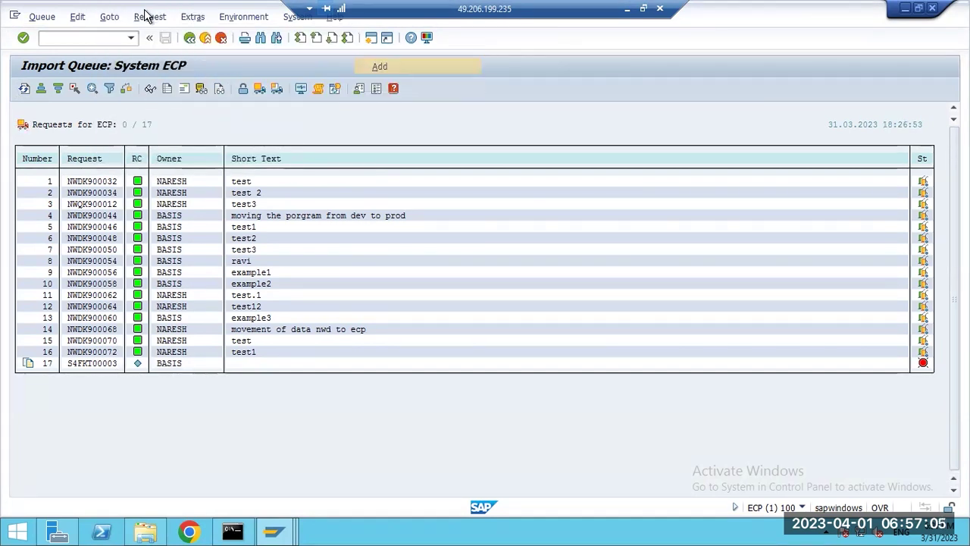
{"action": "key", "text": "ctrl+v"}
{"action": "left_click", "coordinate": [339, 239]}
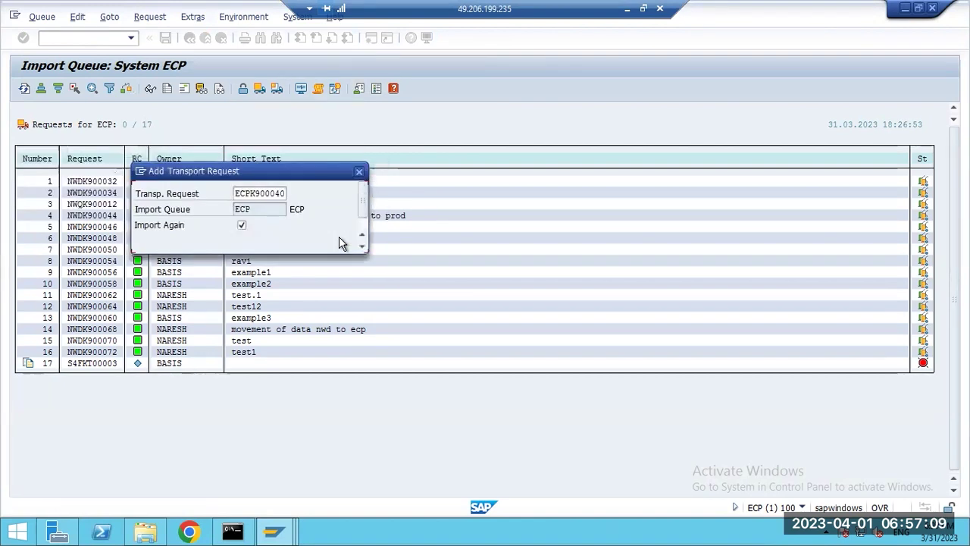
{"action": "left_click", "coordinate": [212, 242]}
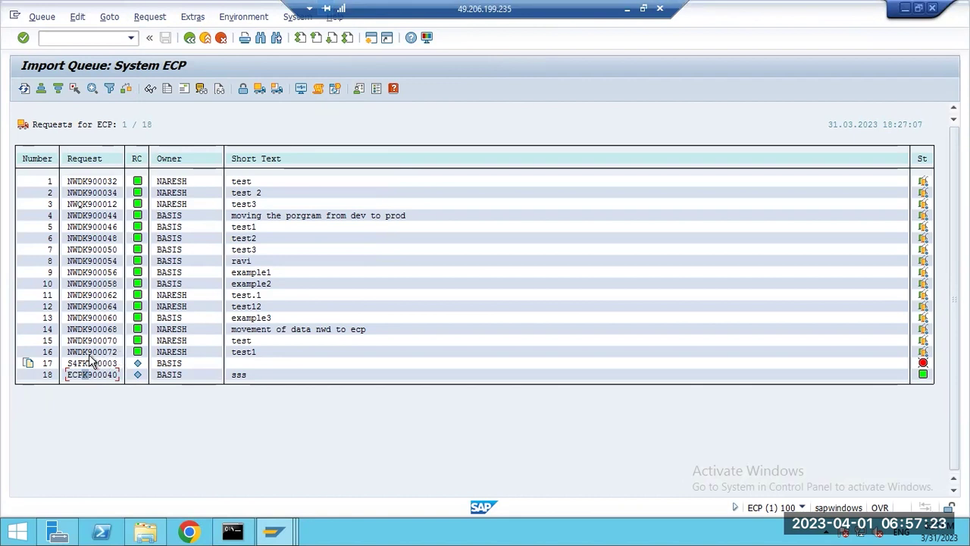
Forward NWDK900072 via Request > Forward > System with target system ECQ, confirming Yes.
{"action": "left_click", "coordinate": [148, 17]}
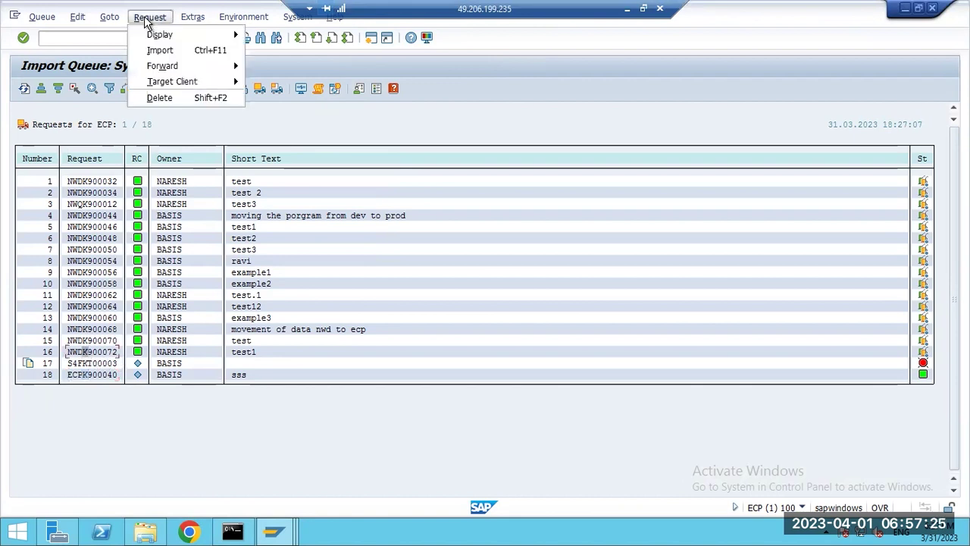
{"action": "mouse_move", "coordinate": [162, 65]}
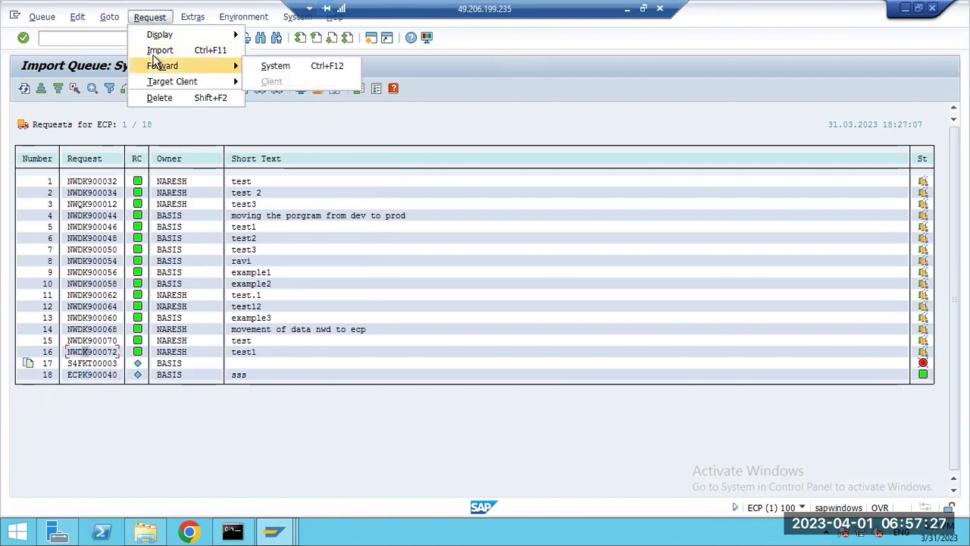
{"action": "left_click", "coordinate": [272, 66]}
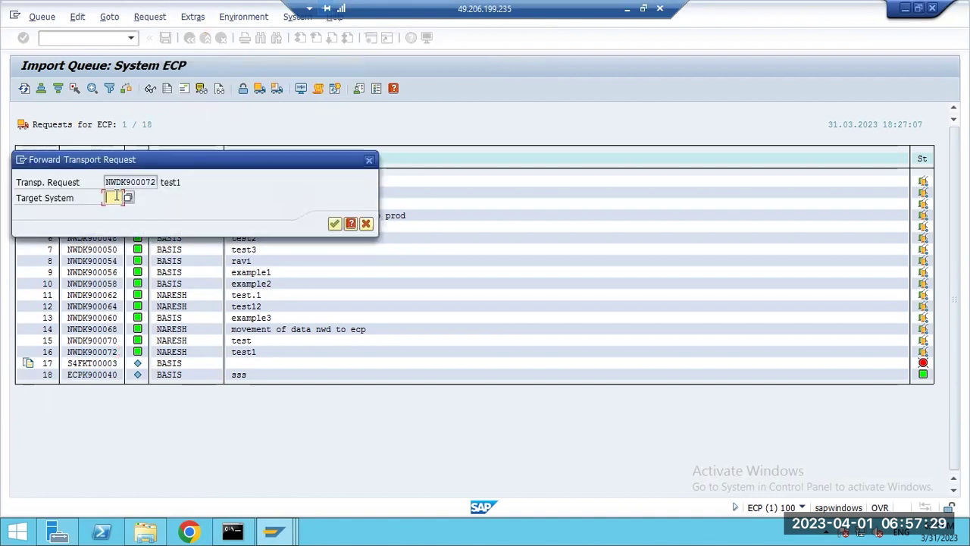
{"action": "type", "text": "ECQ"}
{"action": "left_click", "coordinate": [334, 223]}
{"action": "left_click", "coordinate": [188, 240]}
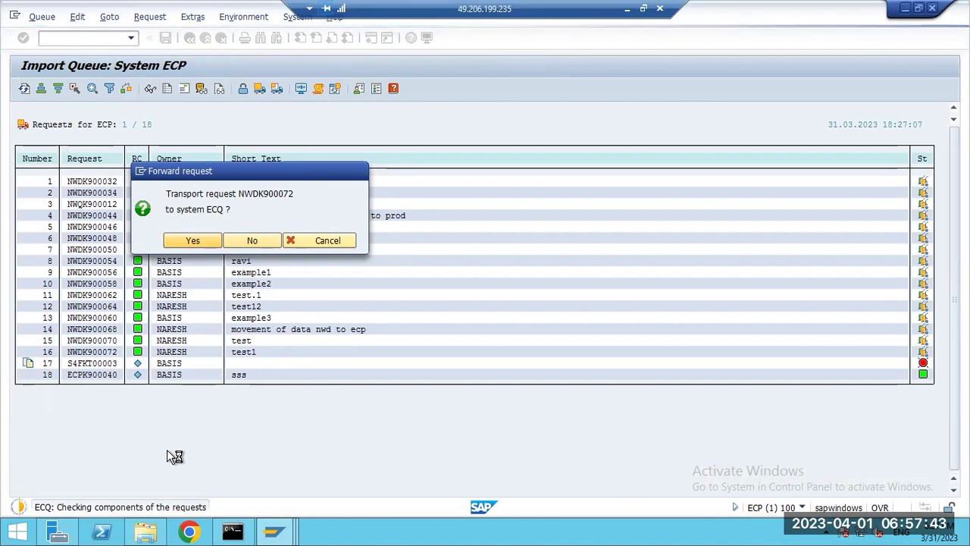
{"action": "key", "text": "Return"}
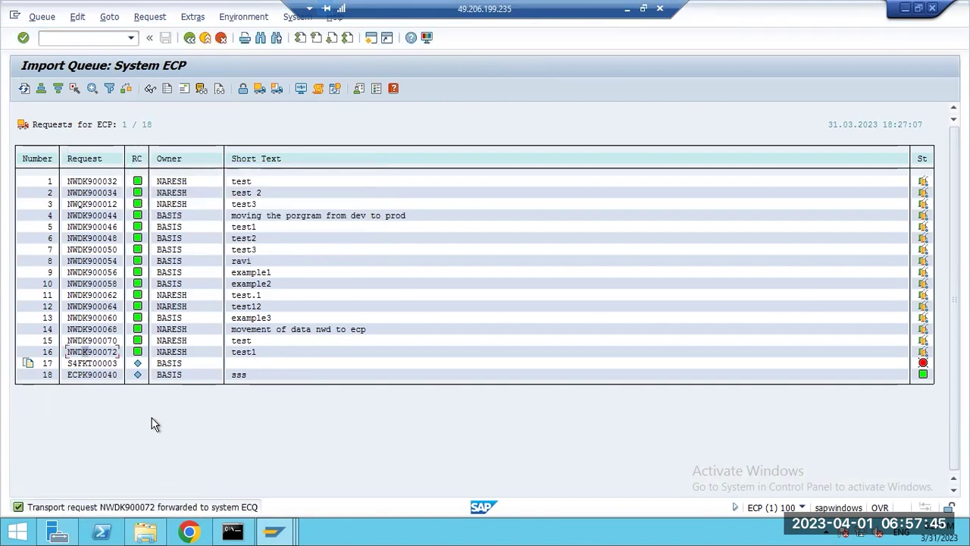
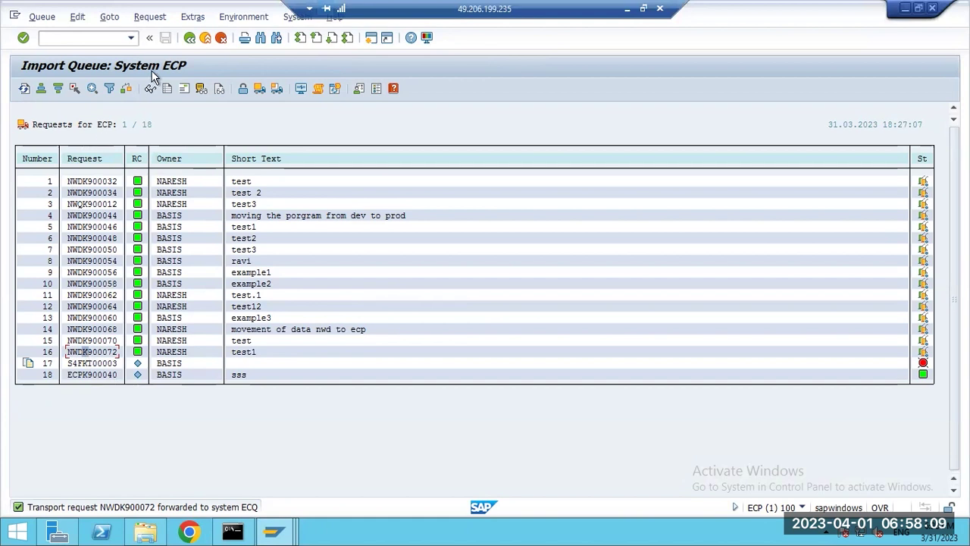
Open the ECQ import queue and start importing NWDK900072 into target client 001.
{"action": "key", "text": "F3"}
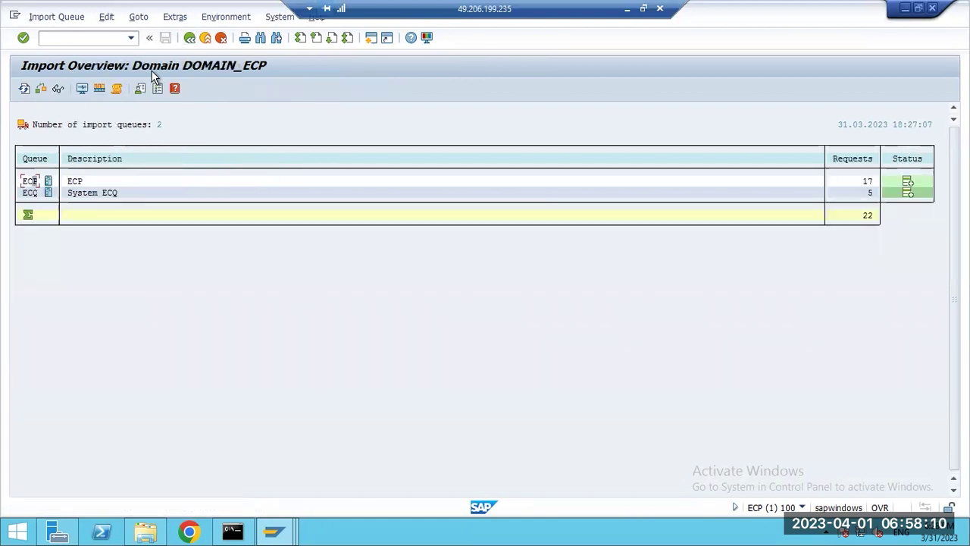
{"action": "double_click", "coordinate": [28, 194]}
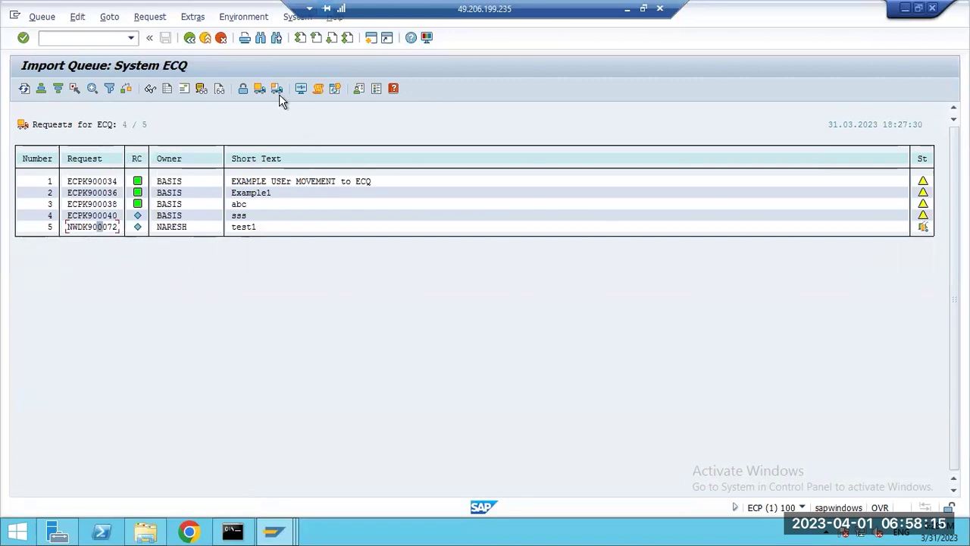
{"action": "left_click", "coordinate": [260, 87]}
{"action": "left_click", "coordinate": [126, 167]}
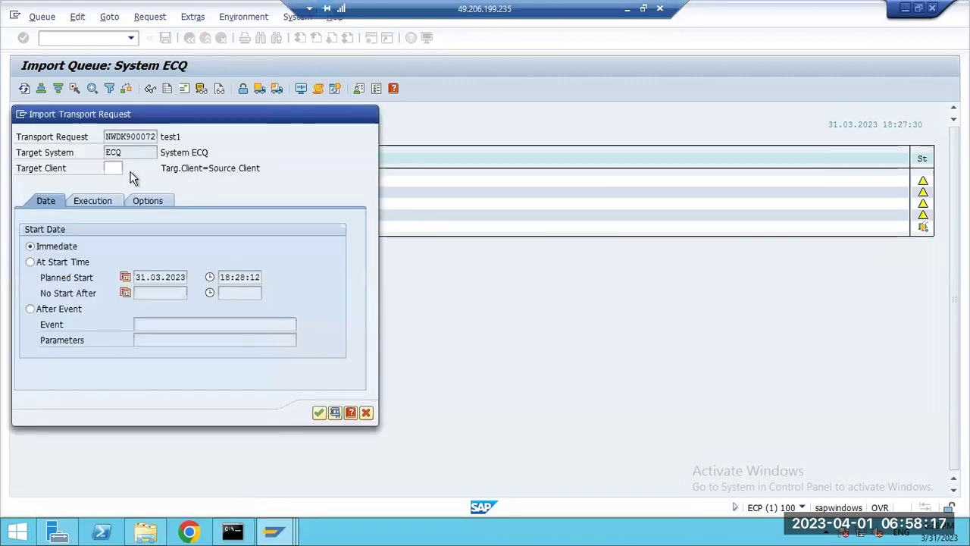
{"action": "double_click", "coordinate": [54, 210]}
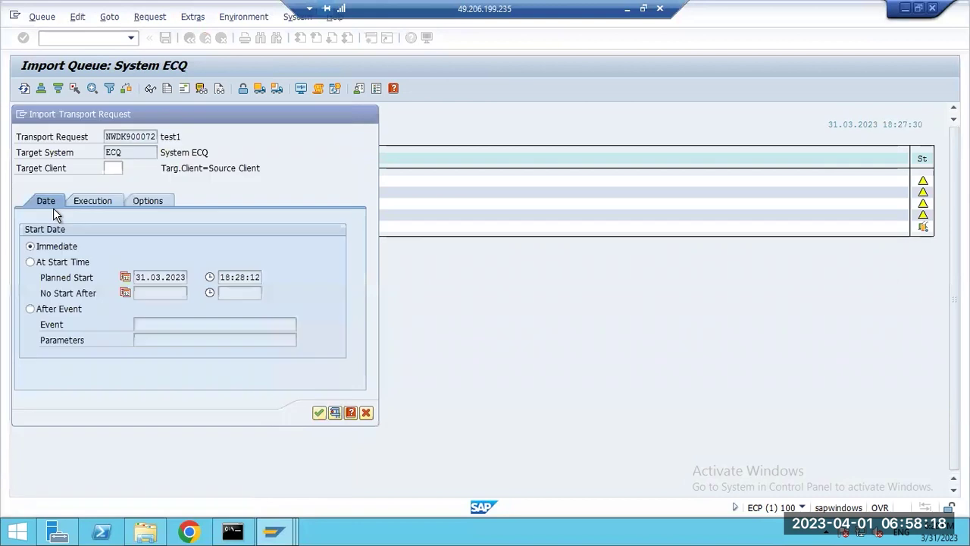
Enable Import Again, overwrite and Ignore Invalid Component Version options, then confirm the import.
{"action": "left_click", "coordinate": [144, 202]}
{"action": "left_click", "coordinate": [56, 261]}
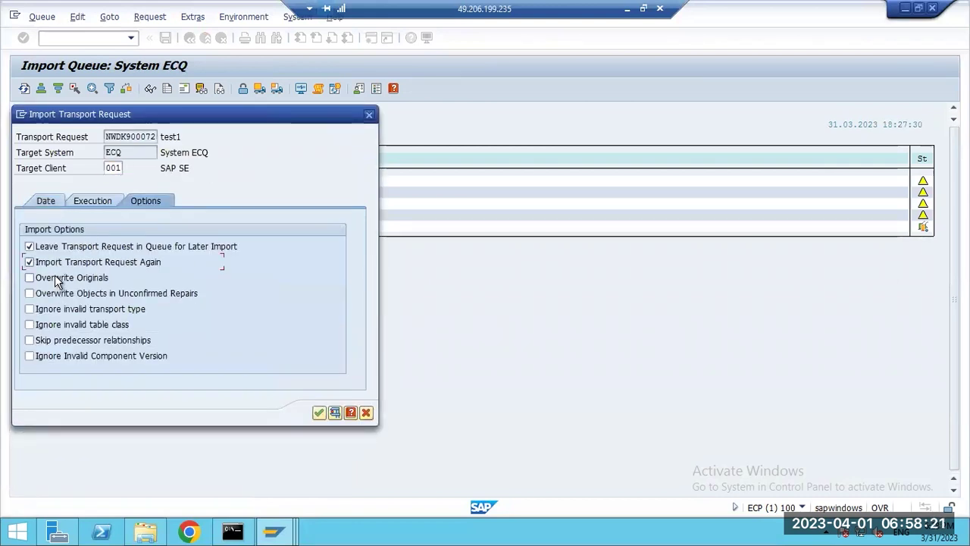
{"action": "left_click", "coordinate": [54, 292]}
{"action": "left_click", "coordinate": [54, 355]}
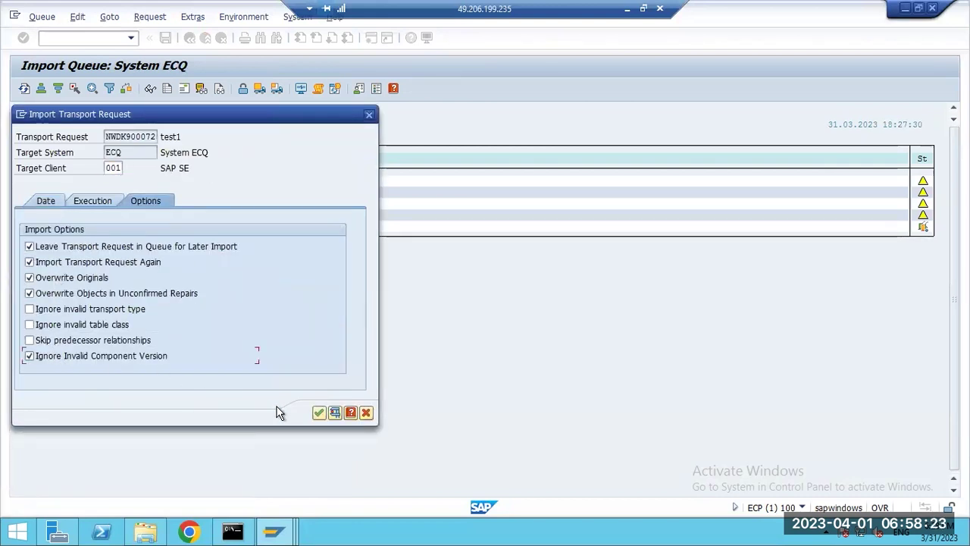
{"action": "left_click", "coordinate": [322, 414]}
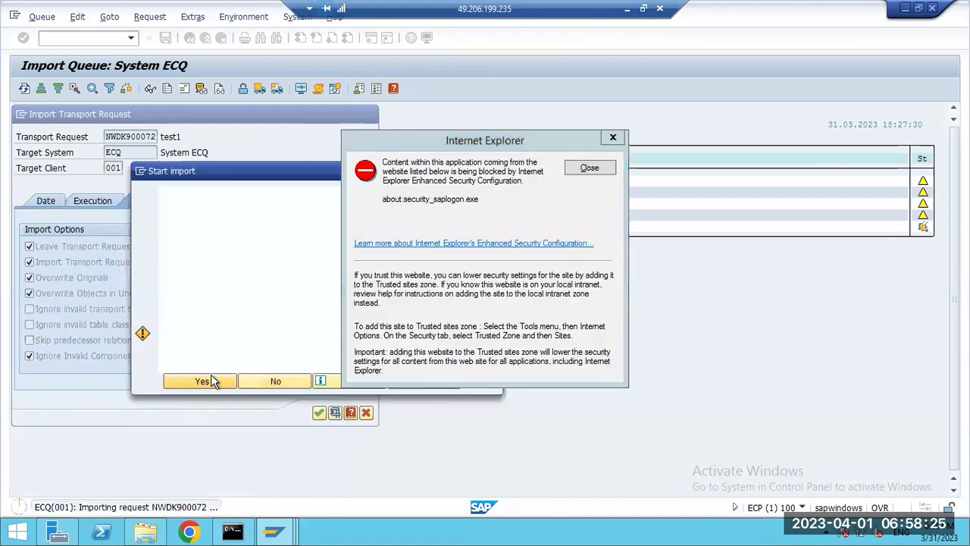
{"action": "left_click", "coordinate": [582, 168]}
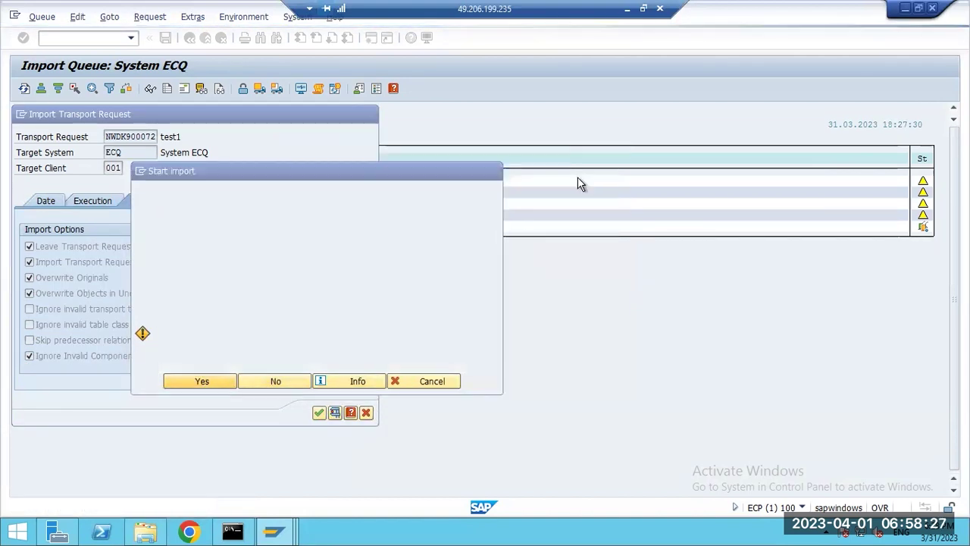
{"action": "key", "text": "Return"}
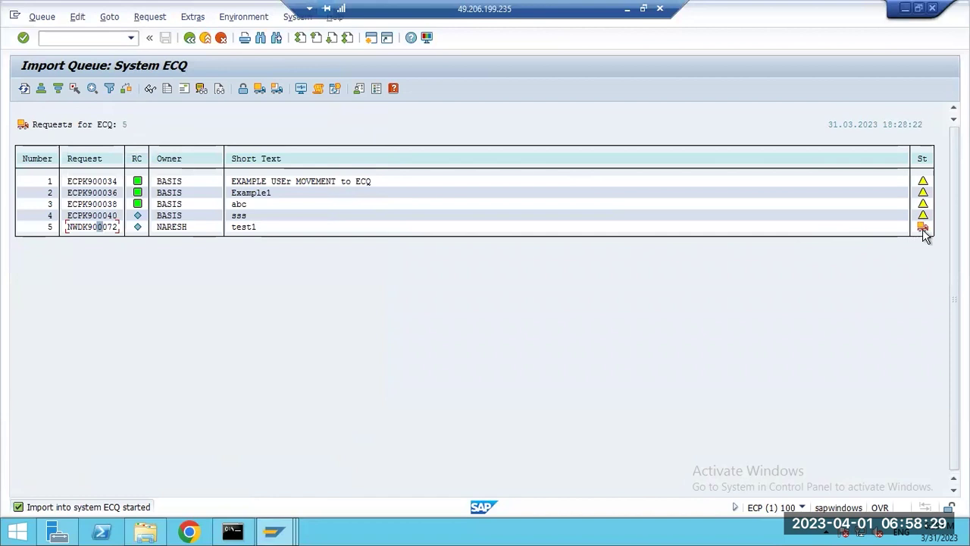
Refresh the ECQ queue to check NWDK900072's green return code, then return to the STMS start screen.
{"action": "left_click", "coordinate": [23, 89]}
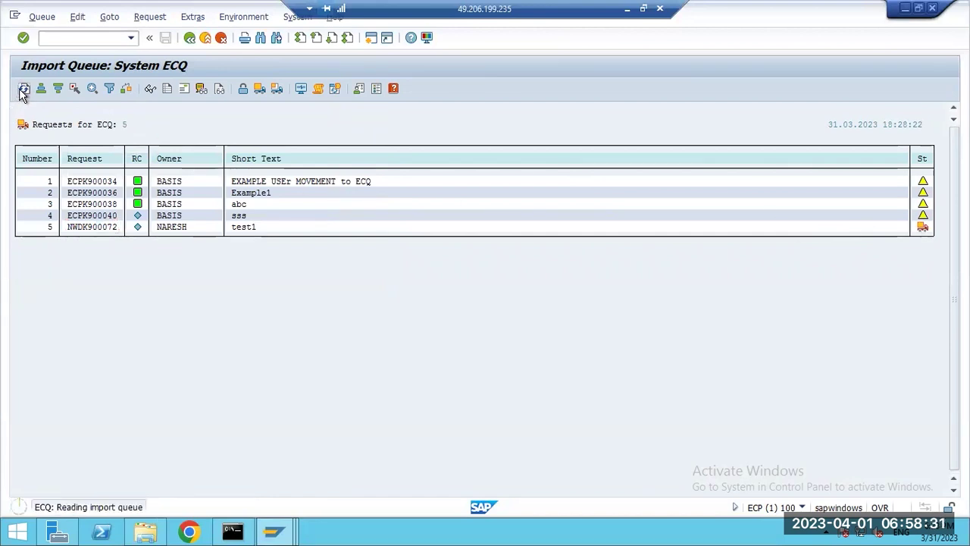
{"action": "left_click", "coordinate": [24, 90]}
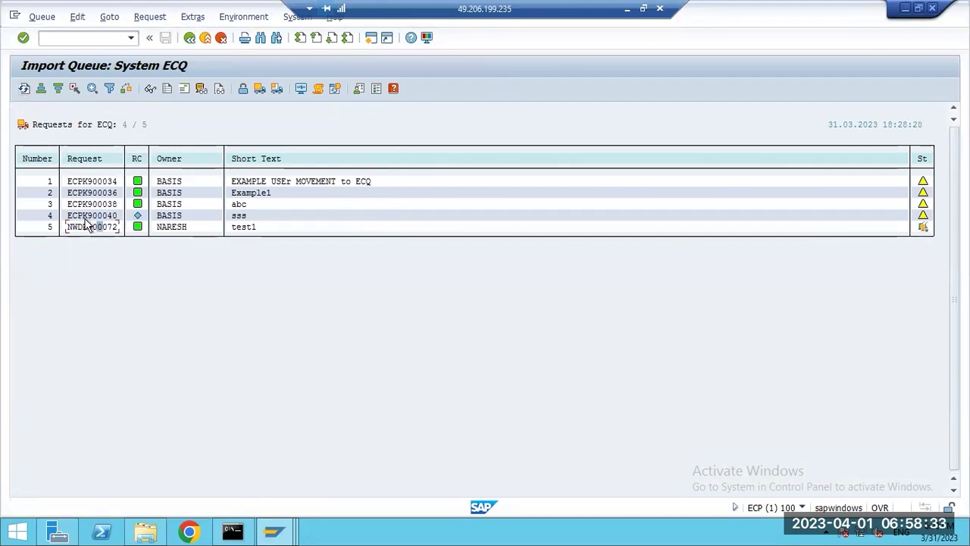
{"action": "mouse_move", "coordinate": [138, 233]}
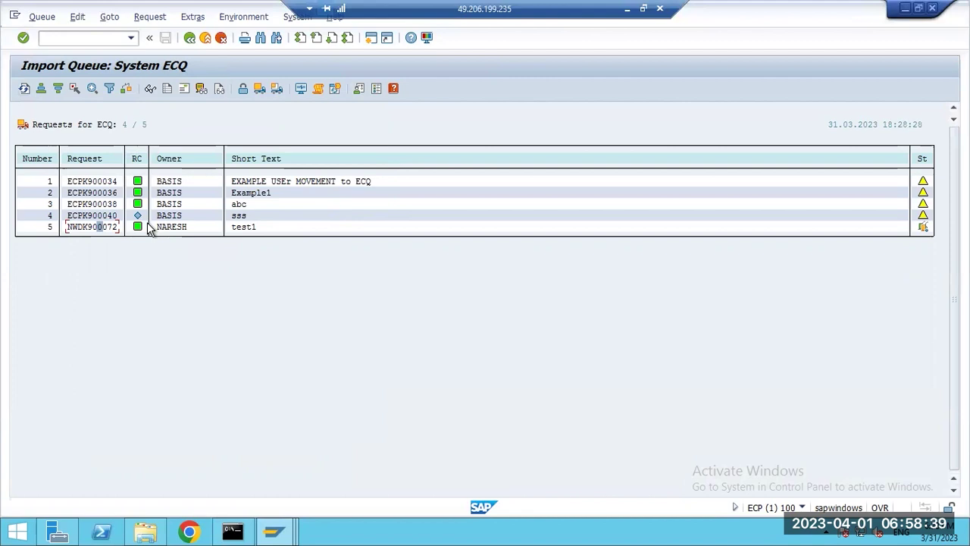
{"action": "key", "text": "F3"}
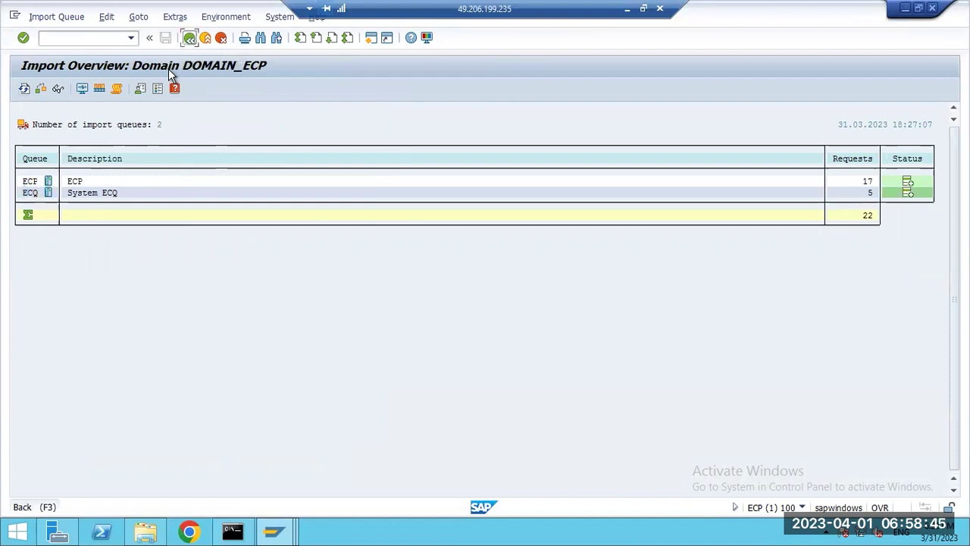
{"action": "key", "text": "F3"}
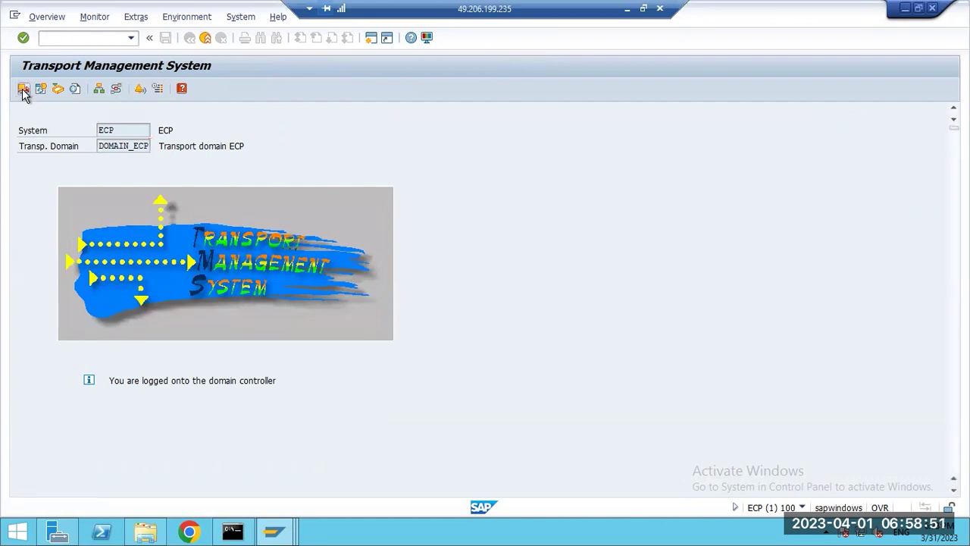
Reopen the ECQ import queue and navigate the menu to Extras > Other Requests > Add.
{"action": "left_click", "coordinate": [23, 89]}
{"action": "double_click", "coordinate": [24, 194]}
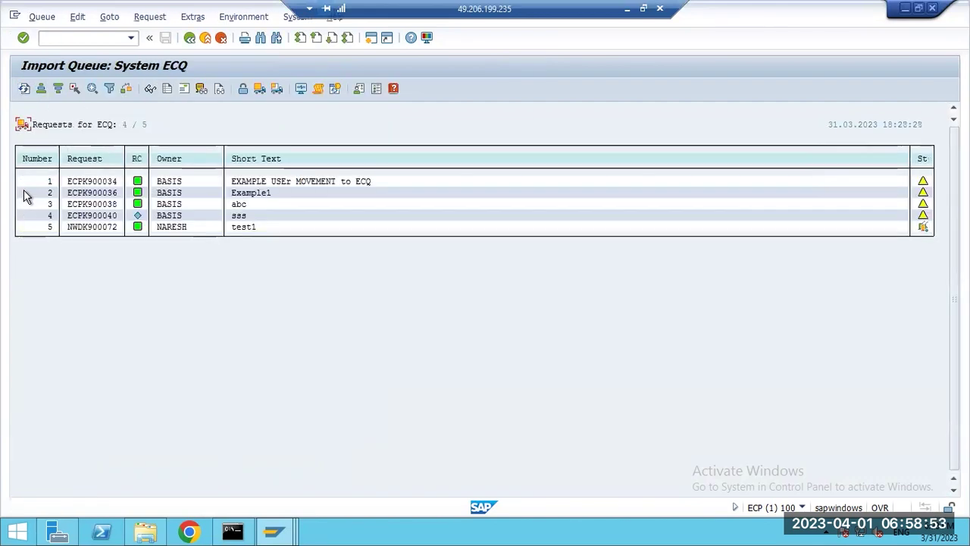
{"action": "left_click", "coordinate": [165, 16]}
{"action": "key", "text": "Down"}
{"action": "key", "text": "Down"}
{"action": "key", "text": "Down"}
{"action": "key", "text": "Right"}
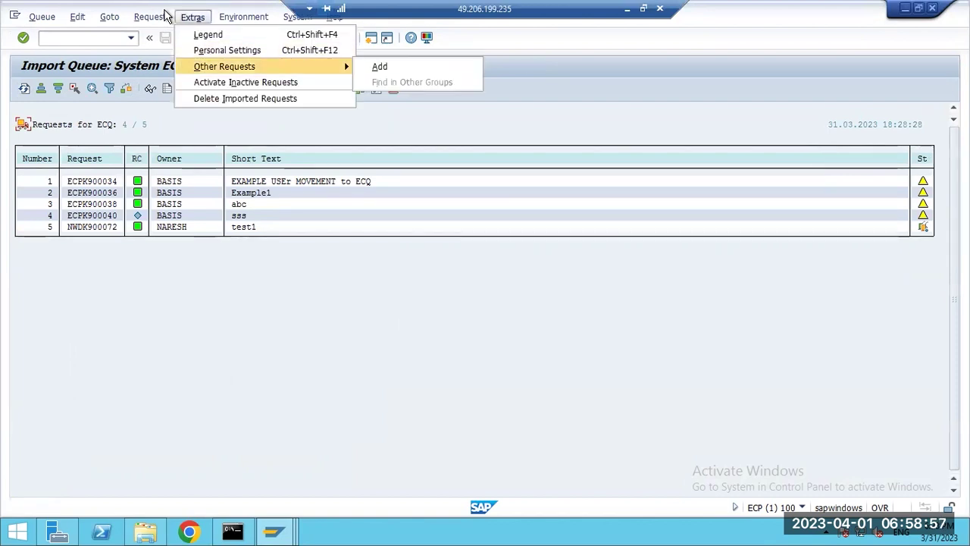
{"action": "key", "text": "Down"}
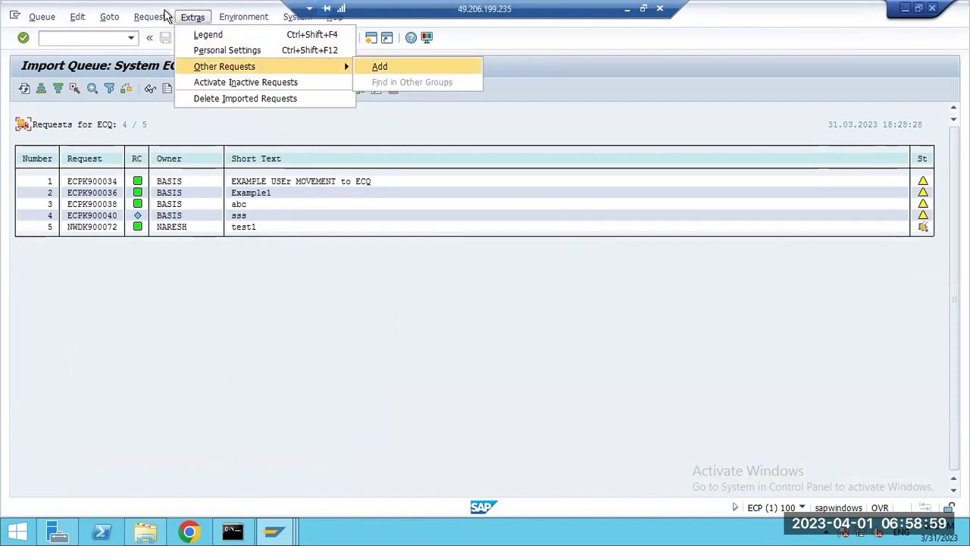
{"action": "key", "text": "Left"}
{"action": "key", "text": "Up"}
{"action": "key", "text": "Down"}
{"action": "key", "text": "Right"}
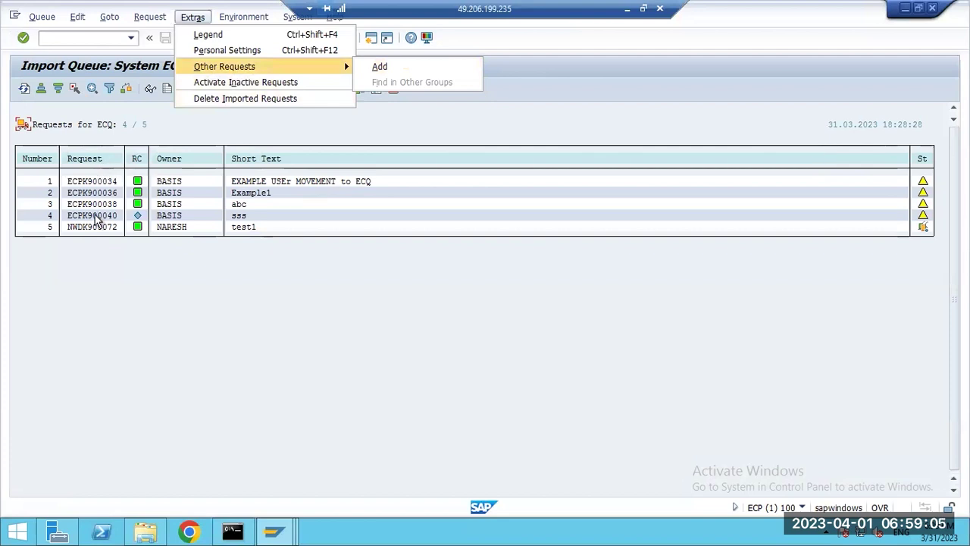
Browse to C:\usr\sap\trans\cofiles to check request 900072's cofile.
{"action": "left_click", "coordinate": [146, 531]}
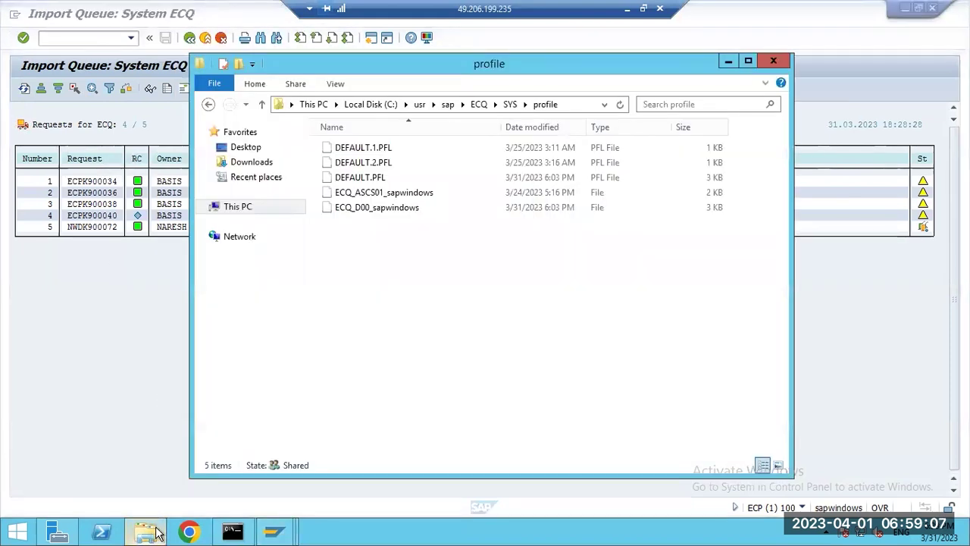
{"action": "left_click", "coordinate": [445, 110]}
{"action": "double_click", "coordinate": [353, 223]}
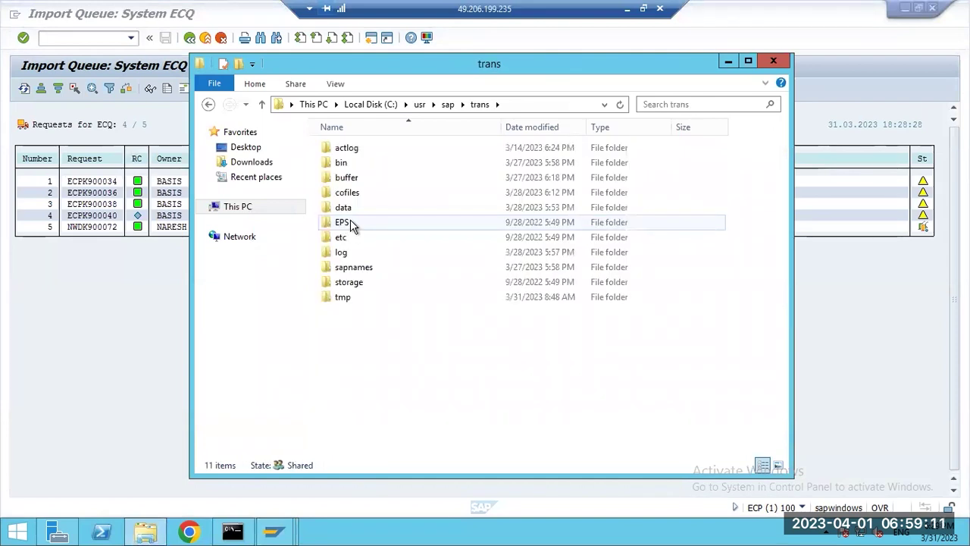
{"action": "double_click", "coordinate": [348, 193]}
{"action": "scroll", "coordinate": [360, 318], "scroll_direction": "down", "scroll_amount": 5}
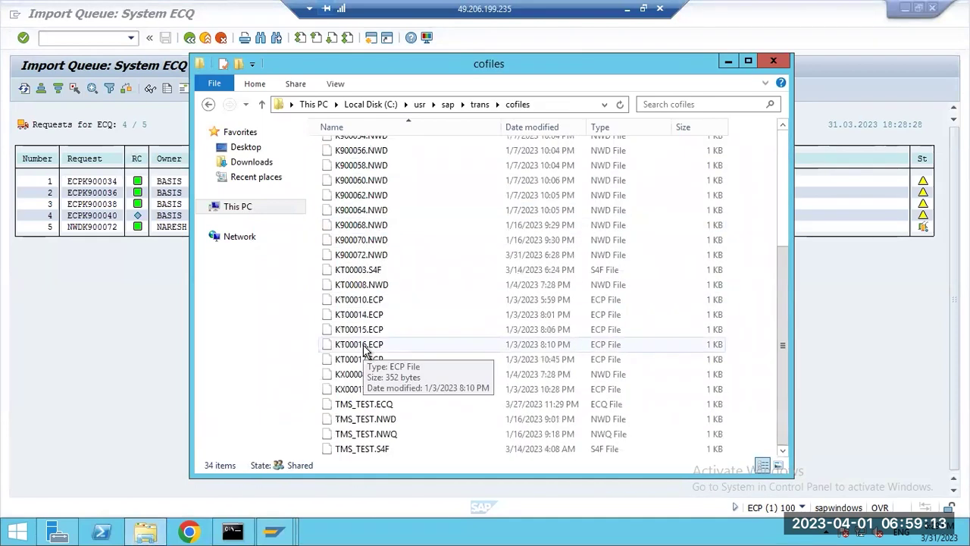
{"action": "scroll", "coordinate": [371, 338], "scroll_direction": "up", "scroll_amount": 5}
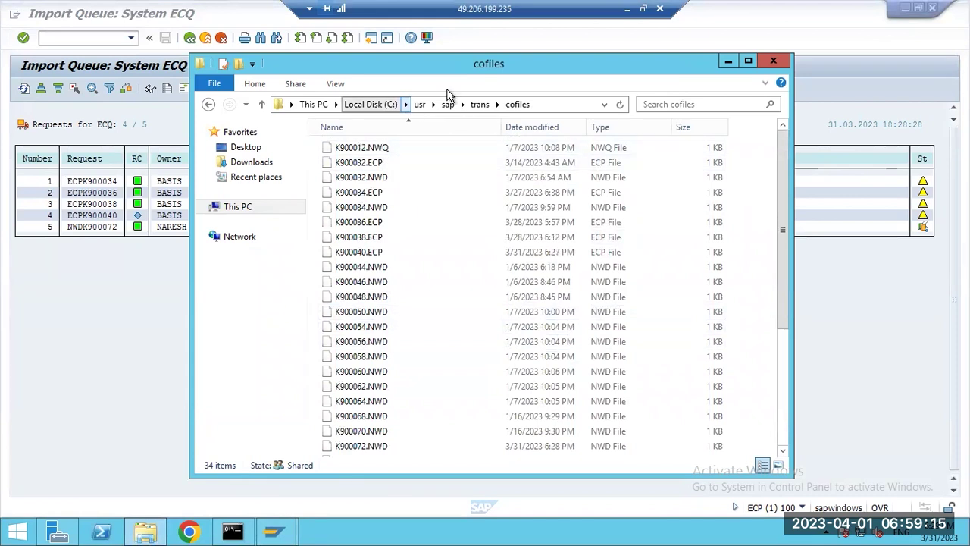
Check the trans\data folder for request 900072's data file, then return to the SAP queue.
{"action": "left_click", "coordinate": [479, 103]}
{"action": "left_click", "coordinate": [345, 209]}
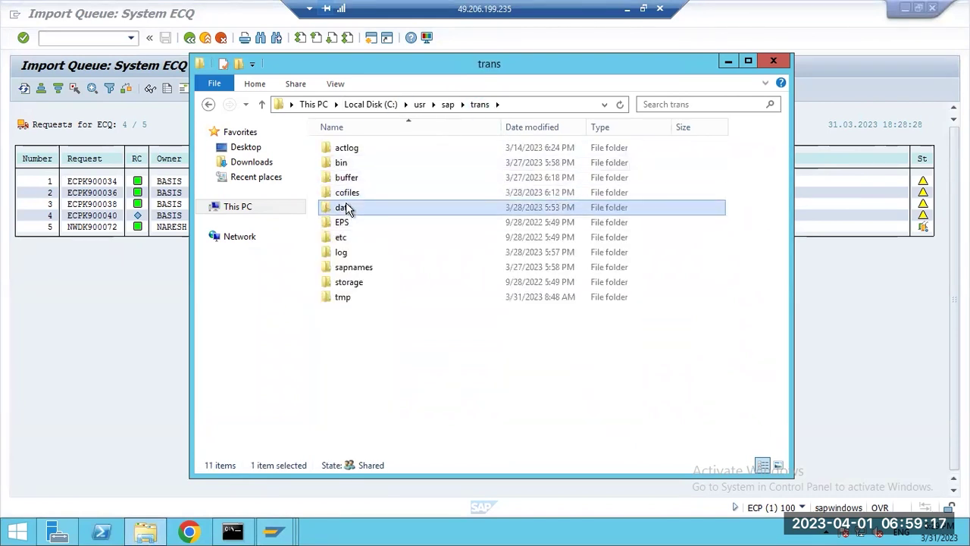
{"action": "double_click", "coordinate": [345, 208]}
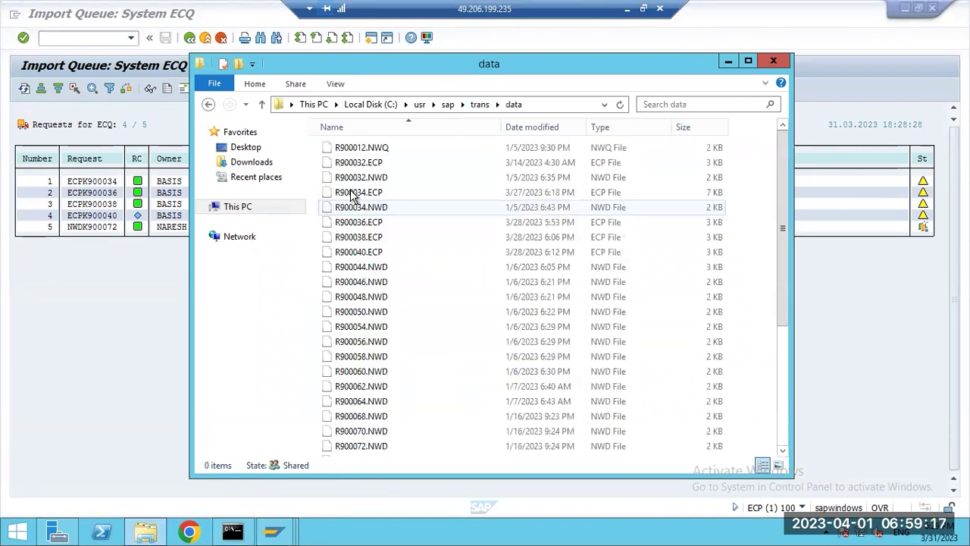
{"action": "left_click", "coordinate": [373, 274]}
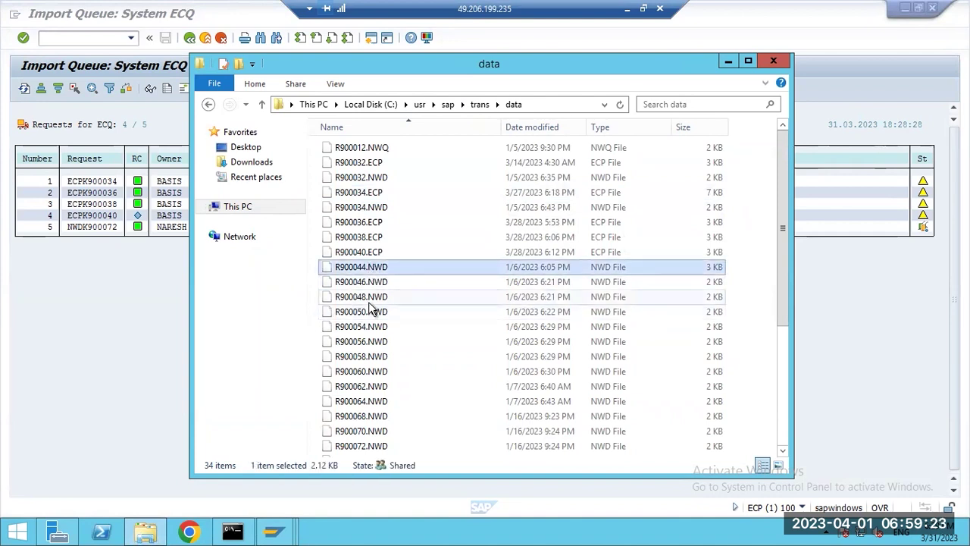
{"action": "left_click", "coordinate": [483, 107]}
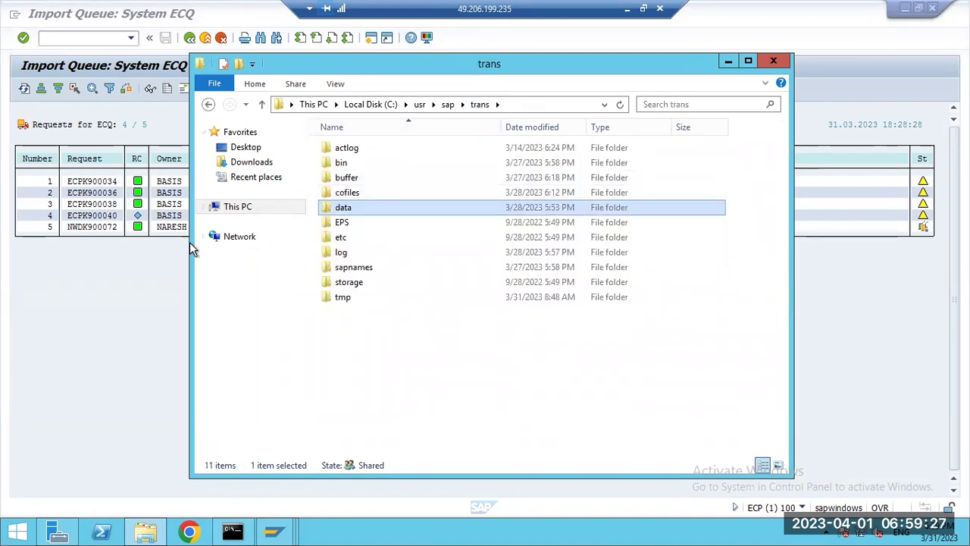
{"action": "left_click", "coordinate": [116, 273]}
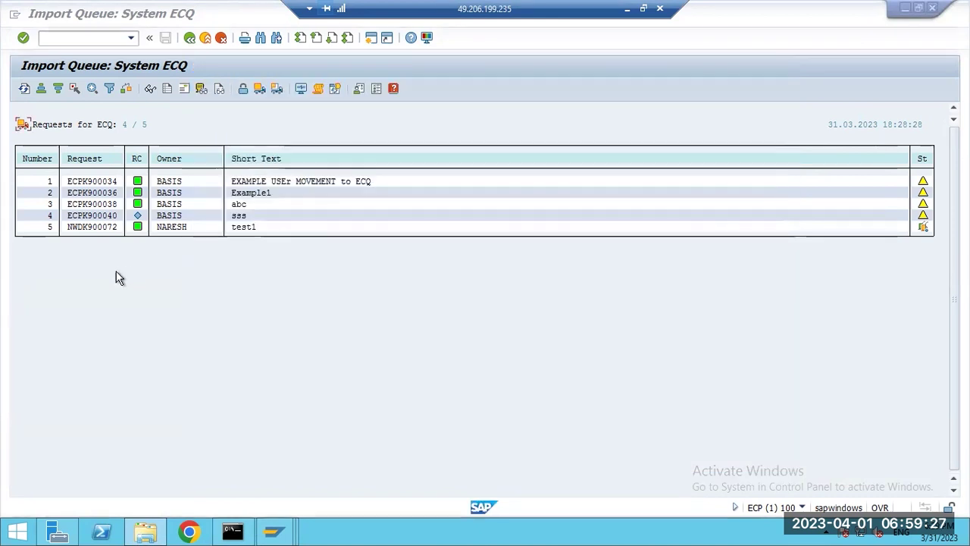
Select ECPK900040 in the queue and delete its R900040.ECP file from trans\data.
{"action": "left_click", "coordinate": [90, 217]}
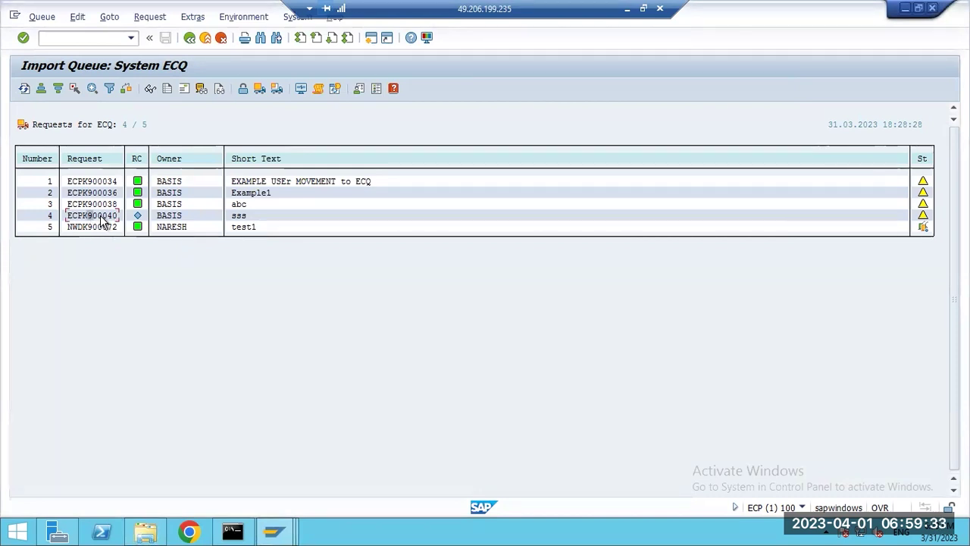
{"action": "left_click", "coordinate": [149, 533]}
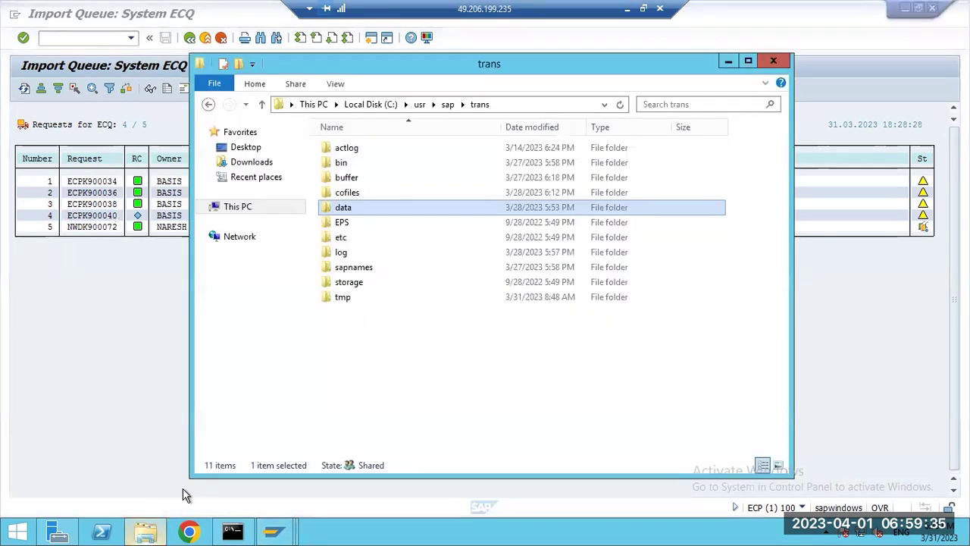
{"action": "double_click", "coordinate": [358, 209]}
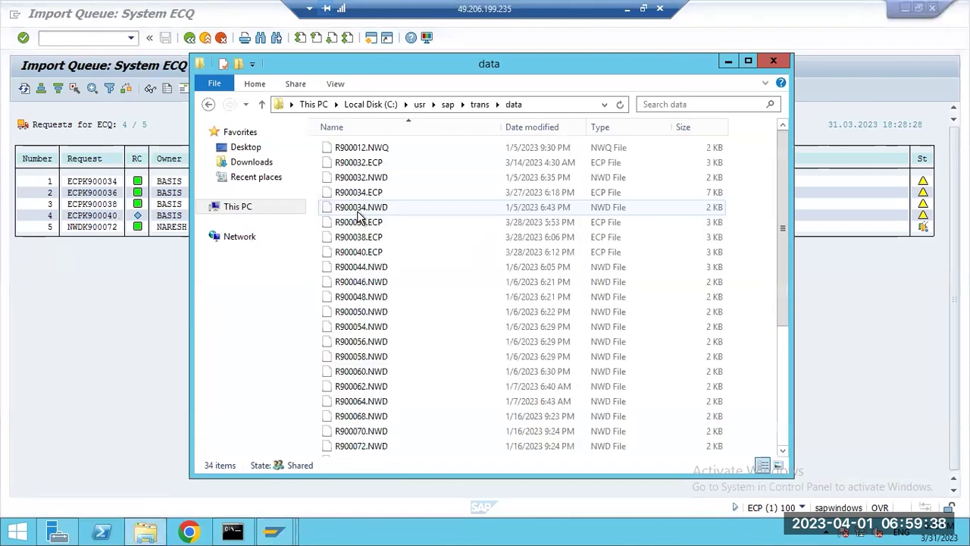
{"action": "left_click", "coordinate": [369, 251]}
{"action": "key", "text": "Delete"}
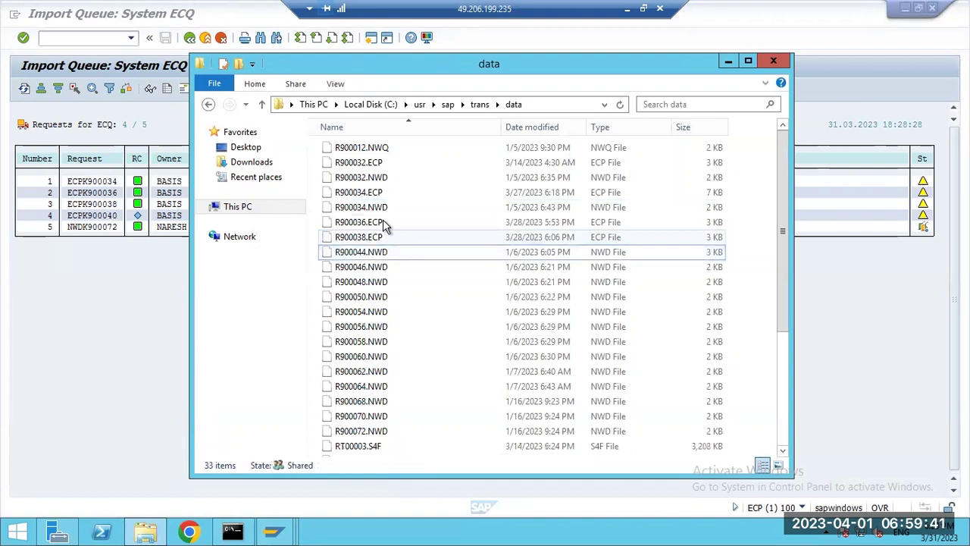
Delete the K900040.ECP cofile from trans\cofiles.
{"action": "left_click", "coordinate": [479, 104]}
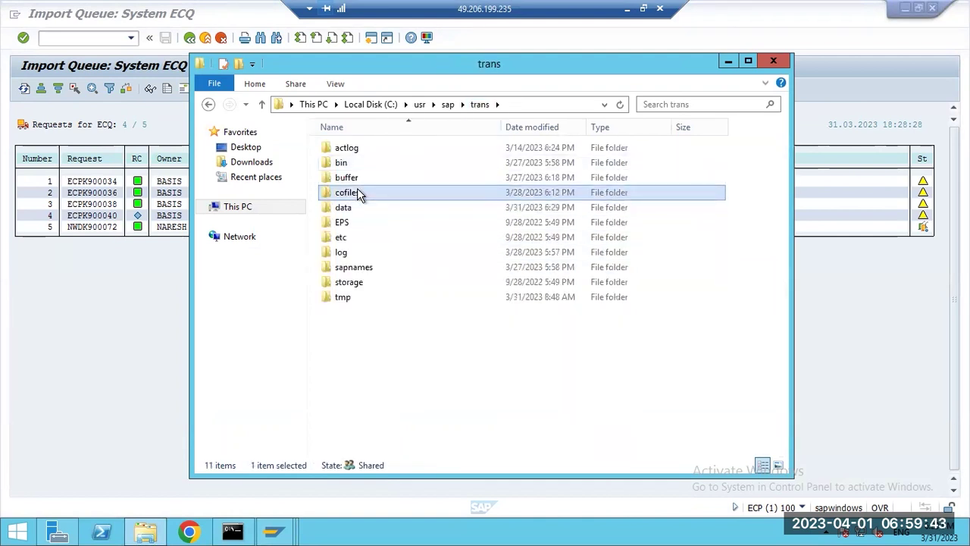
{"action": "double_click", "coordinate": [358, 190]}
{"action": "left_click", "coordinate": [371, 257]}
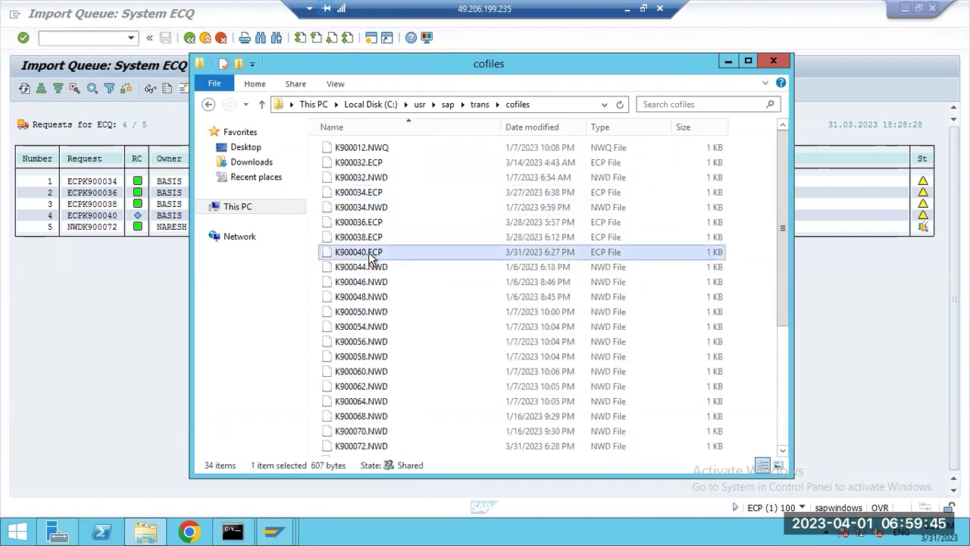
{"action": "key", "text": "Delete"}
Import ECPK900040 with Import Again and Overwrite Originals enabled, then refresh the queue.
{"action": "left_click", "coordinate": [90, 269]}
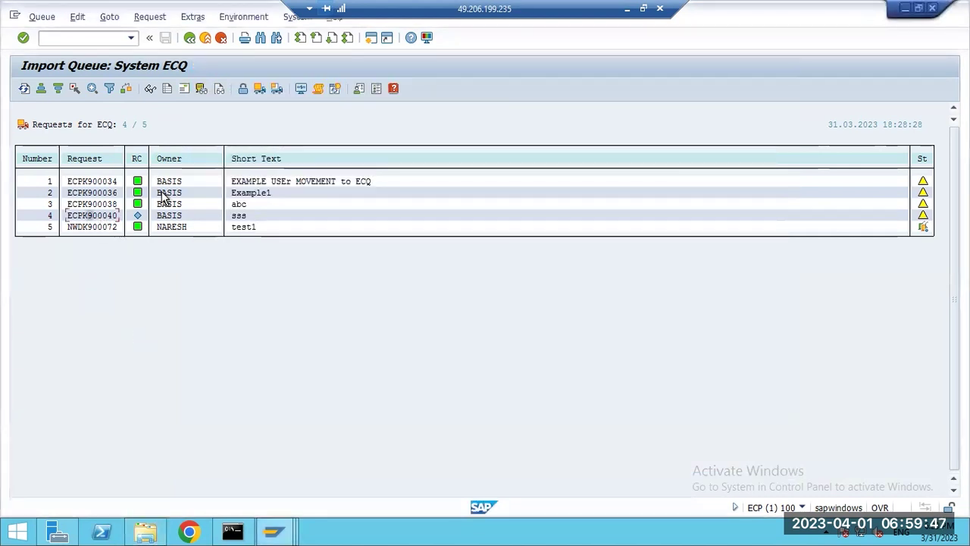
{"action": "left_click", "coordinate": [278, 88]}
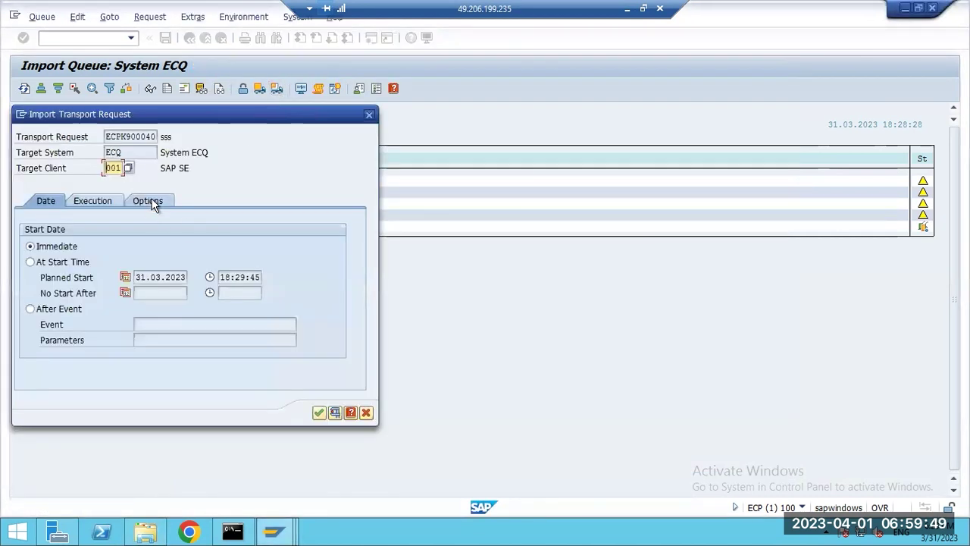
{"action": "left_click", "coordinate": [149, 201]}
{"action": "left_click", "coordinate": [86, 261]}
{"action": "left_click", "coordinate": [88, 277]}
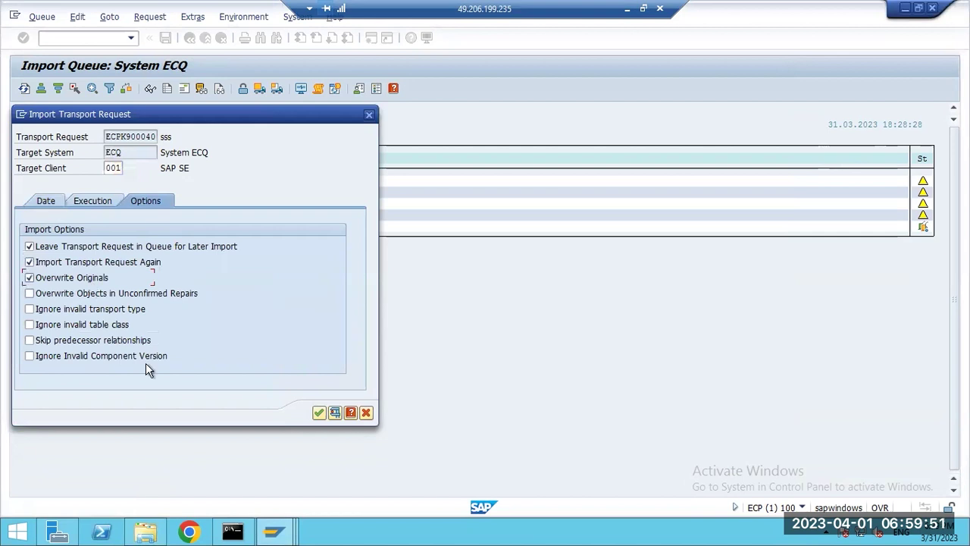
{"action": "left_click", "coordinate": [318, 413]}
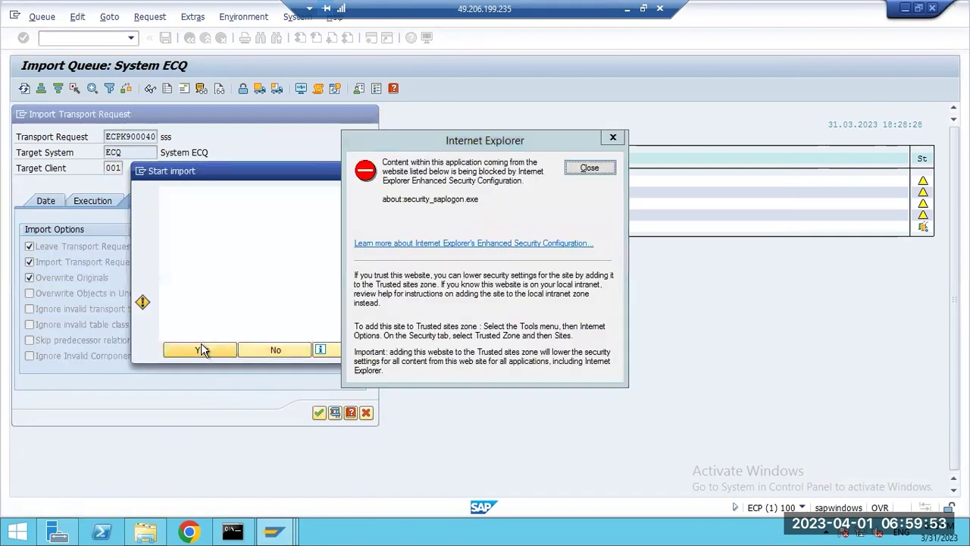
{"action": "left_click", "coordinate": [202, 348]}
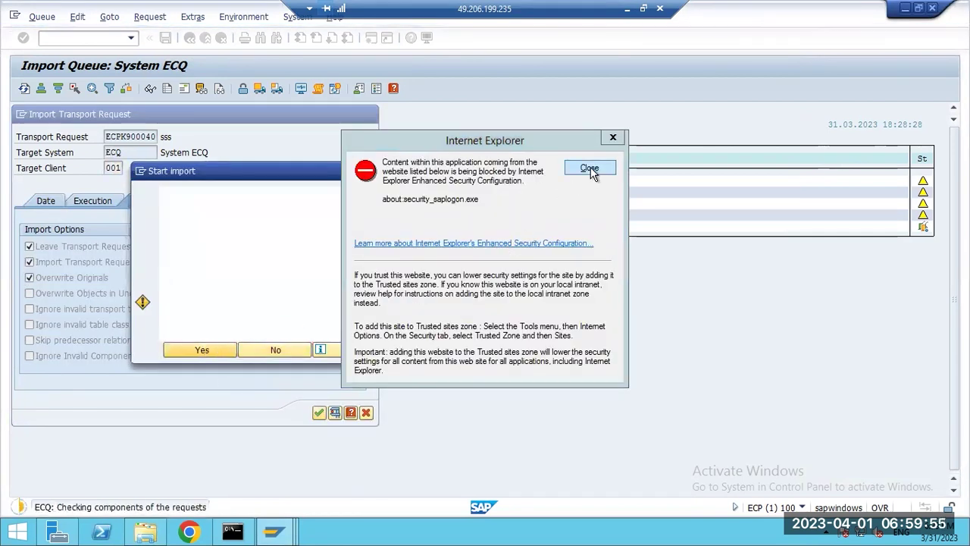
{"action": "left_click", "coordinate": [589, 167]}
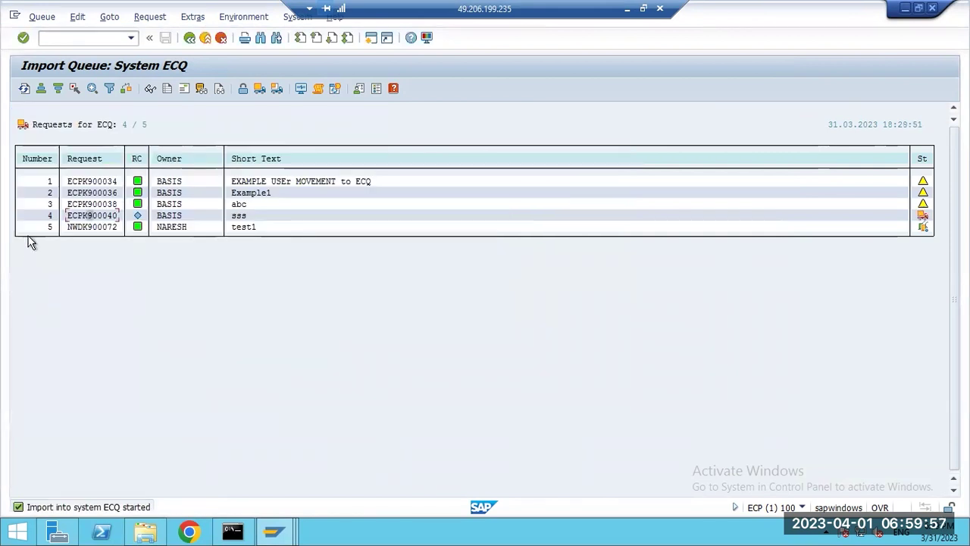
{"action": "left_click", "coordinate": [24, 89]}
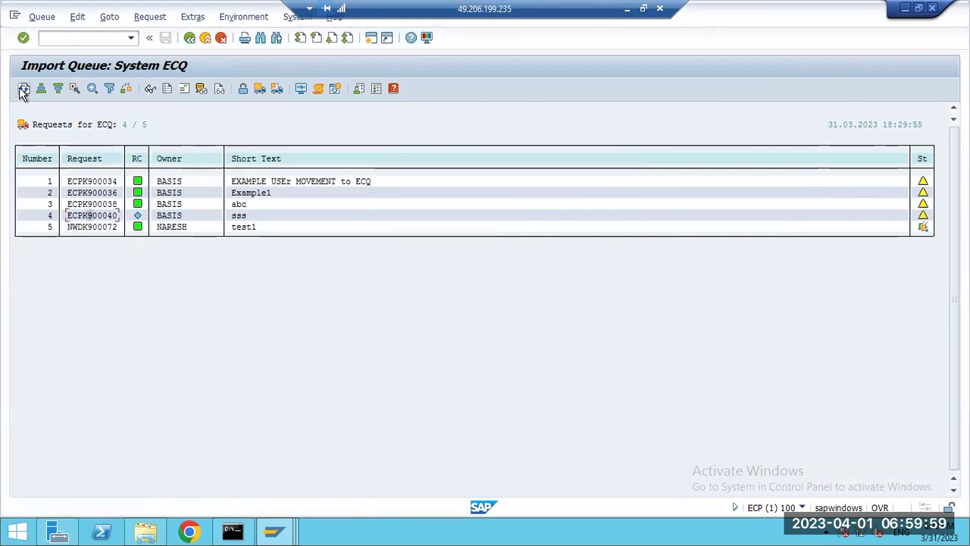
{"action": "left_click", "coordinate": [23, 89]}
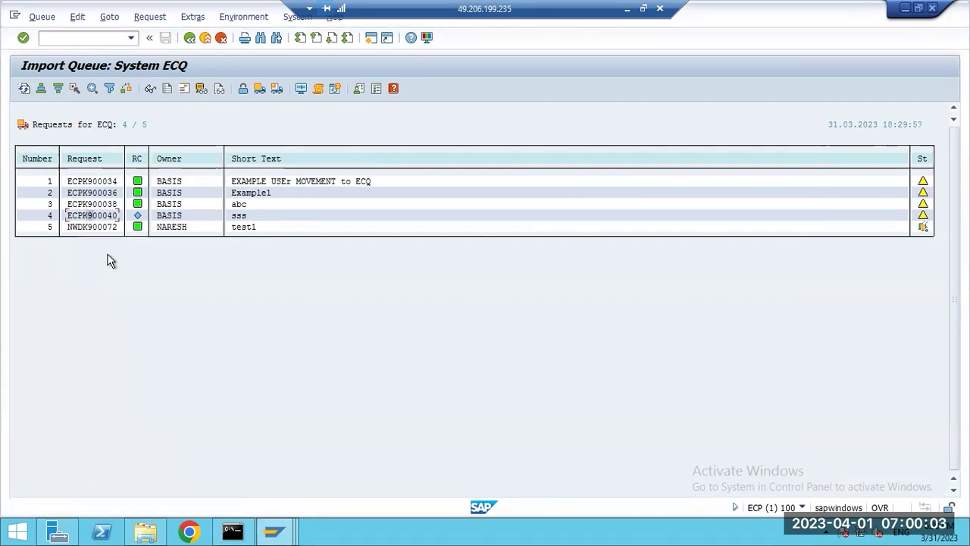
{"action": "mouse_move", "coordinate": [137, 221]}
Import ECPK900040 again with Ignore Invalid Component Version enabled and refresh the queue.
{"action": "left_click", "coordinate": [279, 88]}
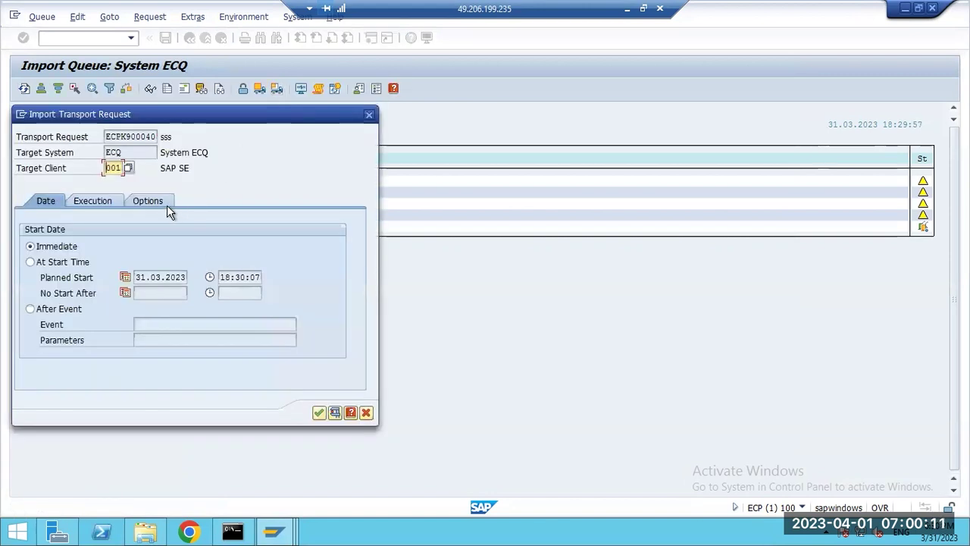
{"action": "left_click", "coordinate": [168, 209]}
{"action": "left_click", "coordinate": [92, 355]}
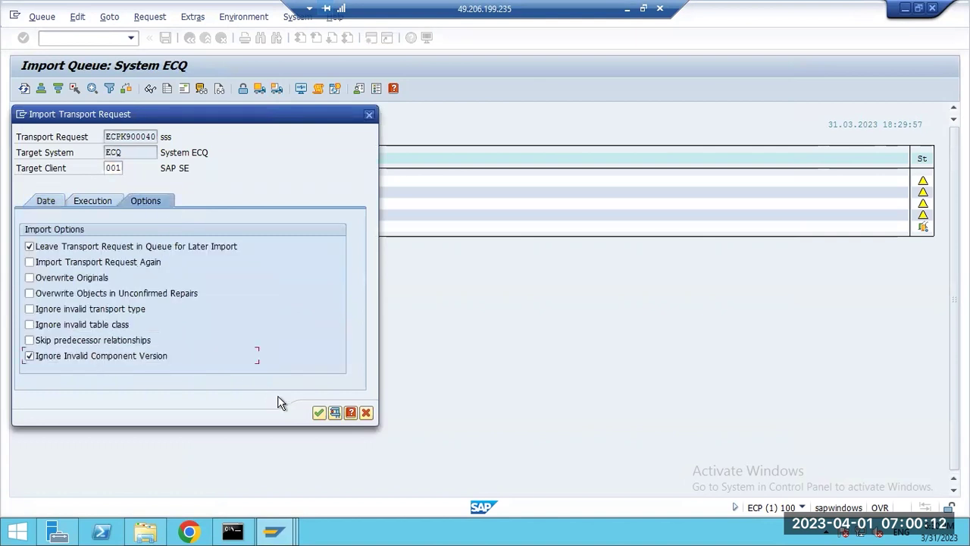
{"action": "left_click", "coordinate": [318, 412]}
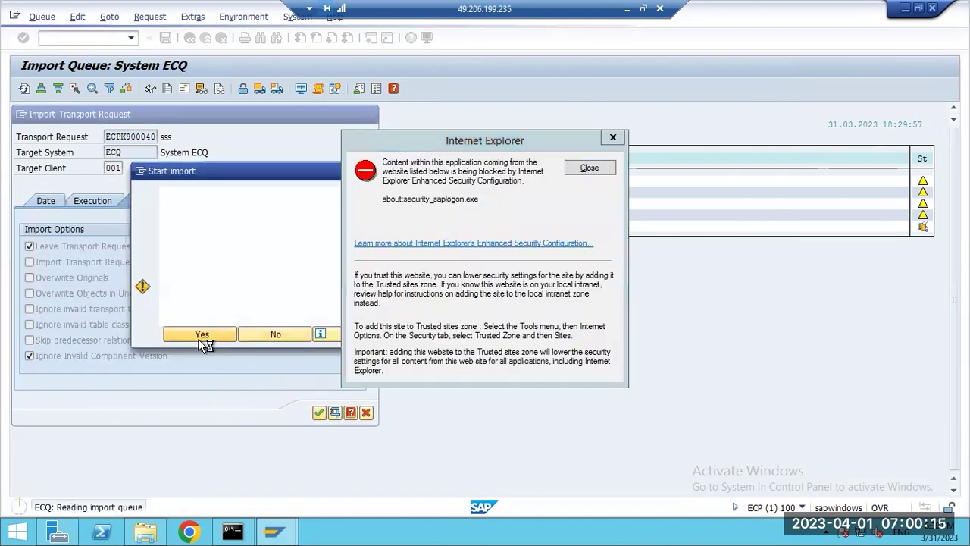
{"action": "left_click", "coordinate": [582, 168]}
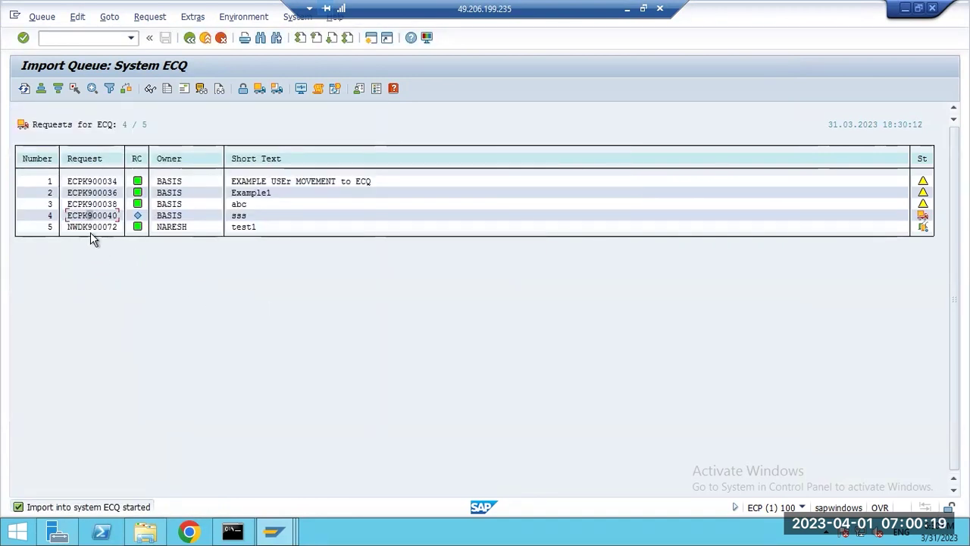
{"action": "left_click", "coordinate": [24, 88]}
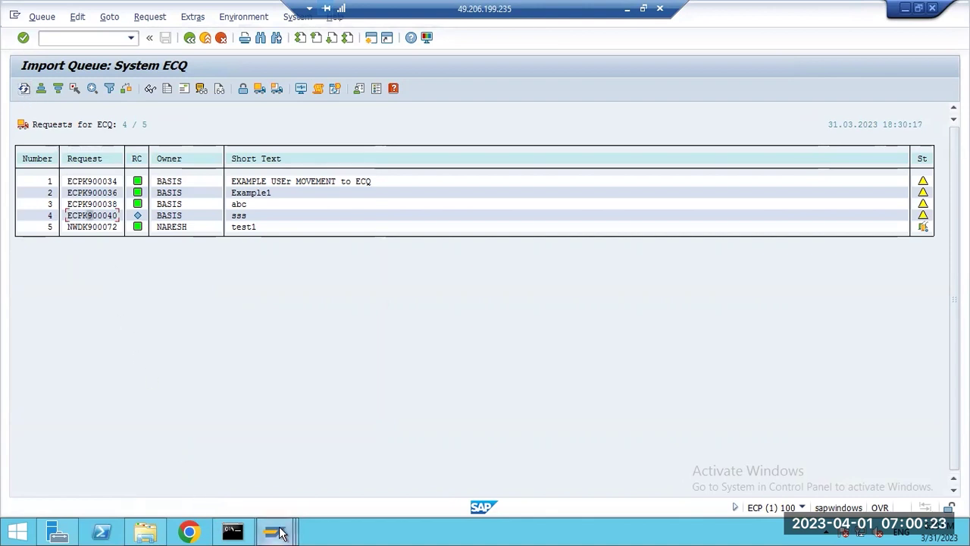
Refresh the cofiles listing, then go back to the domain import overview in SAP.
{"action": "mouse_move", "coordinate": [279, 534]}
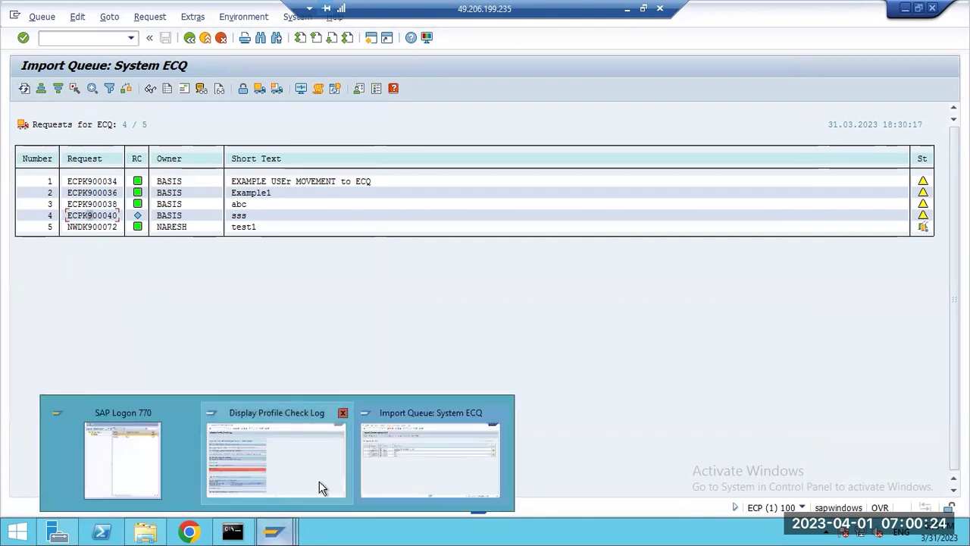
{"action": "left_click", "coordinate": [406, 477]}
{"action": "left_click", "coordinate": [138, 526]}
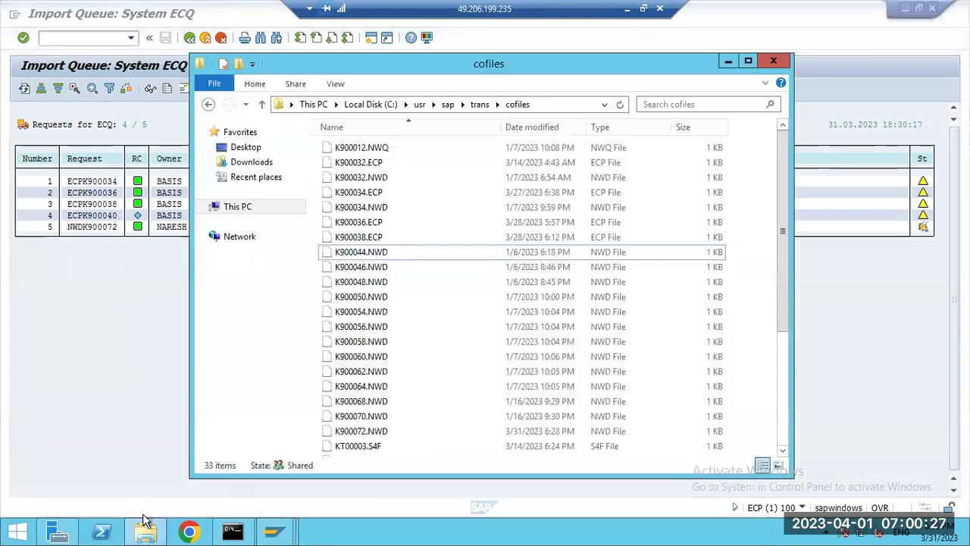
{"action": "left_click", "coordinate": [618, 106]}
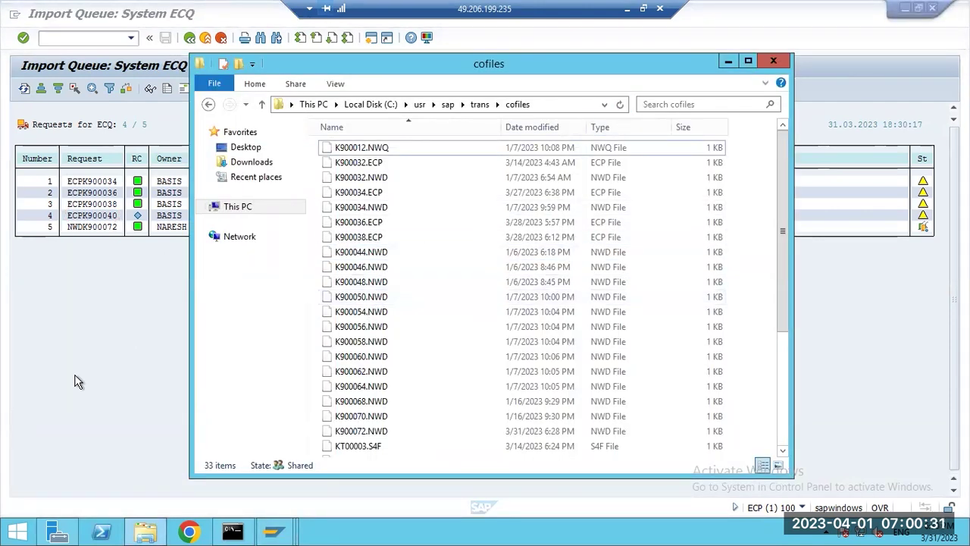
{"action": "left_click", "coordinate": [75, 242]}
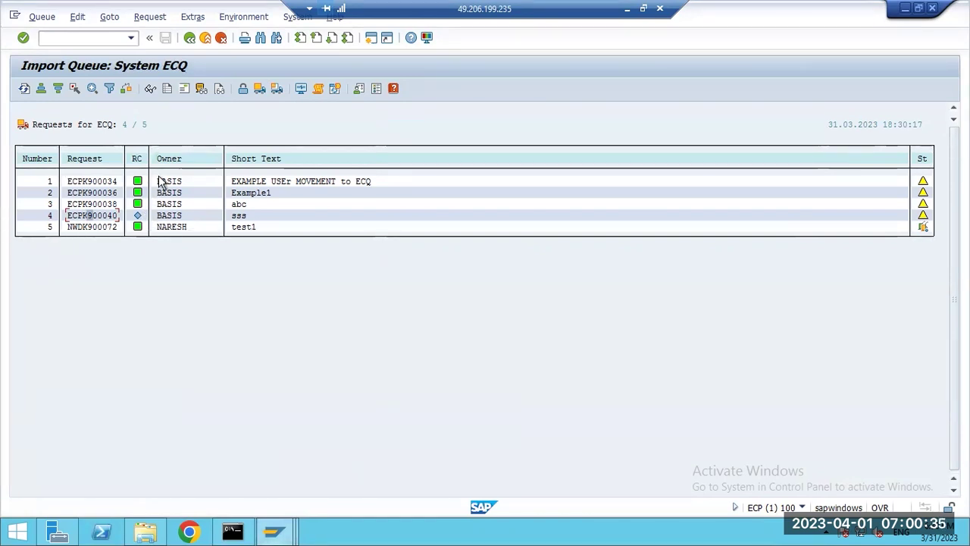
{"action": "key", "text": "F3"}
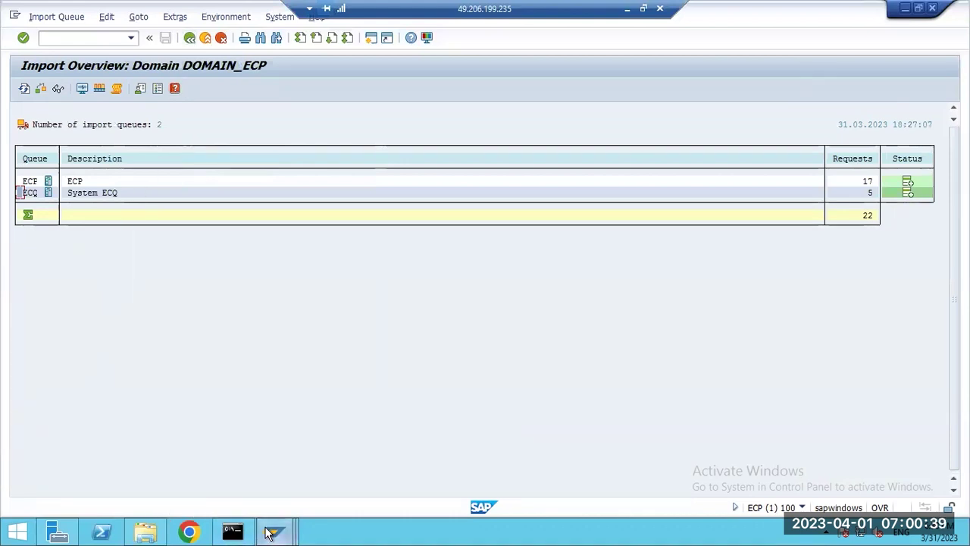
Browse trans\data and trans\cofiles once more, then close File Explorer.
{"action": "left_click", "coordinate": [144, 531]}
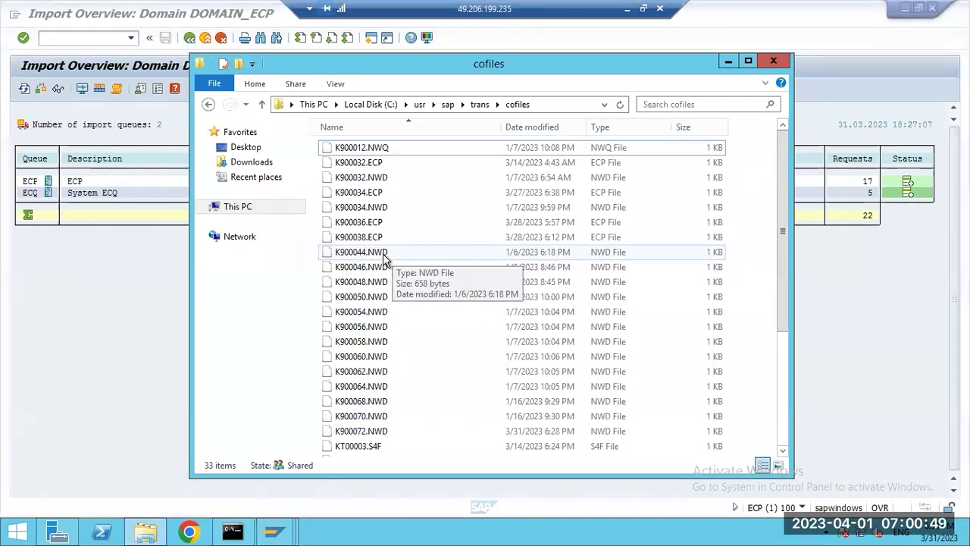
{"action": "left_click", "coordinate": [477, 105]}
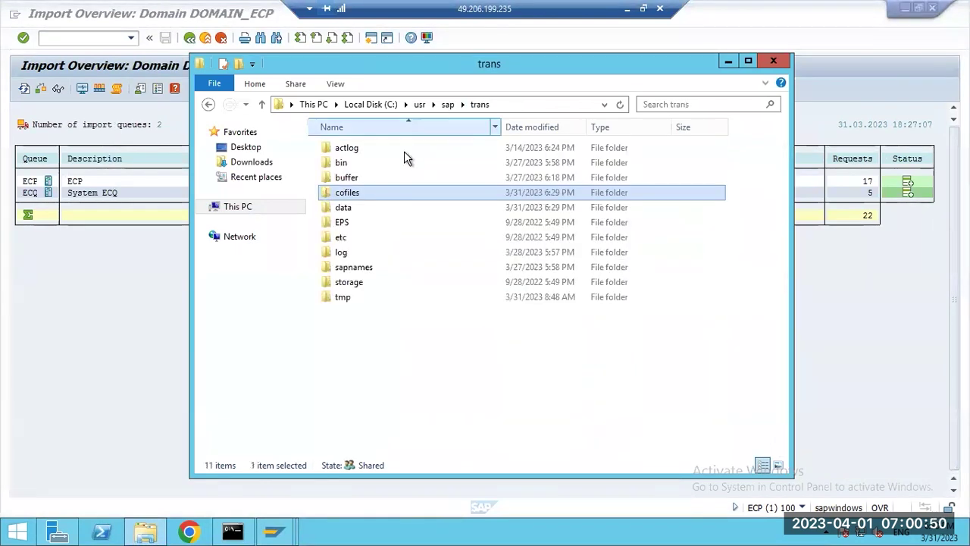
{"action": "double_click", "coordinate": [344, 207]}
{"action": "left_click", "coordinate": [478, 105]}
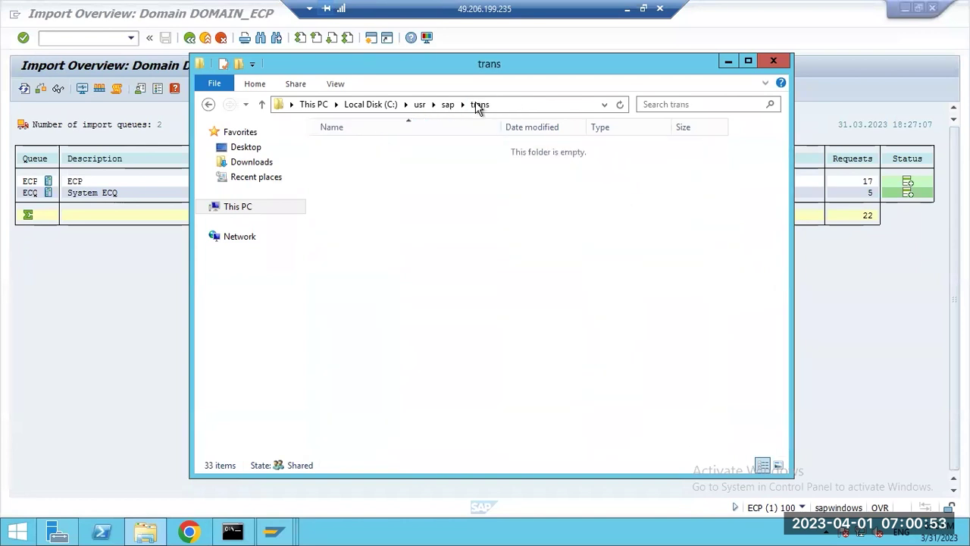
{"action": "double_click", "coordinate": [379, 192]}
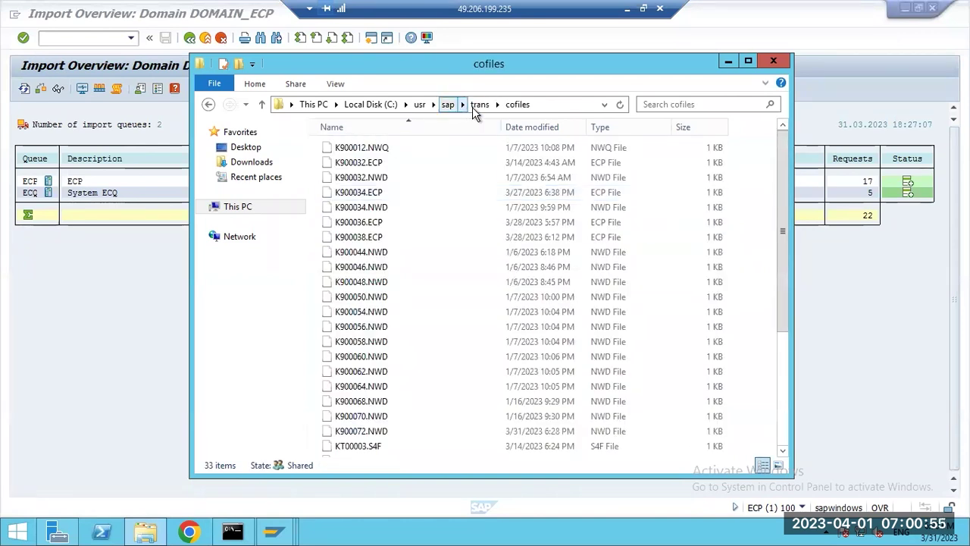
{"action": "left_click", "coordinate": [478, 104]}
{"action": "double_click", "coordinate": [346, 207]}
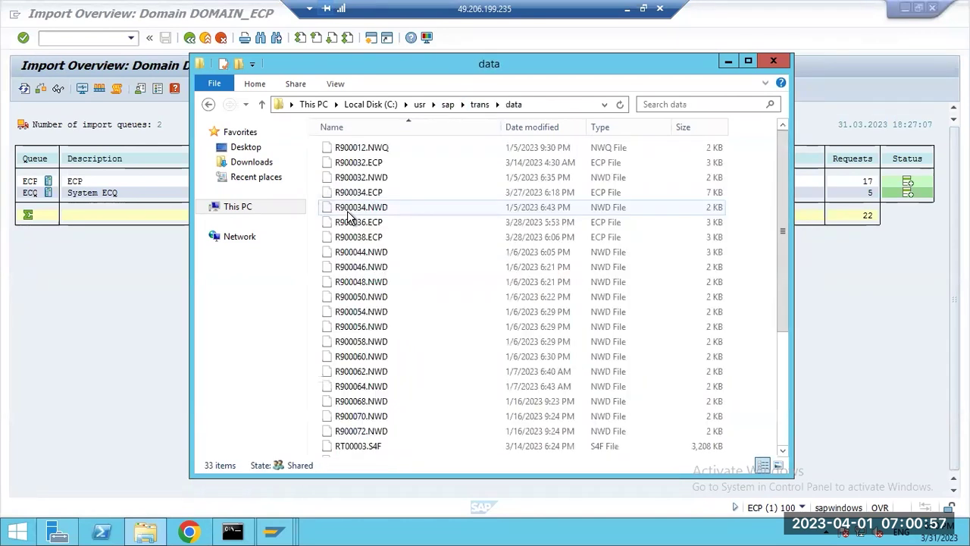
{"action": "left_click", "coordinate": [762, 63]}
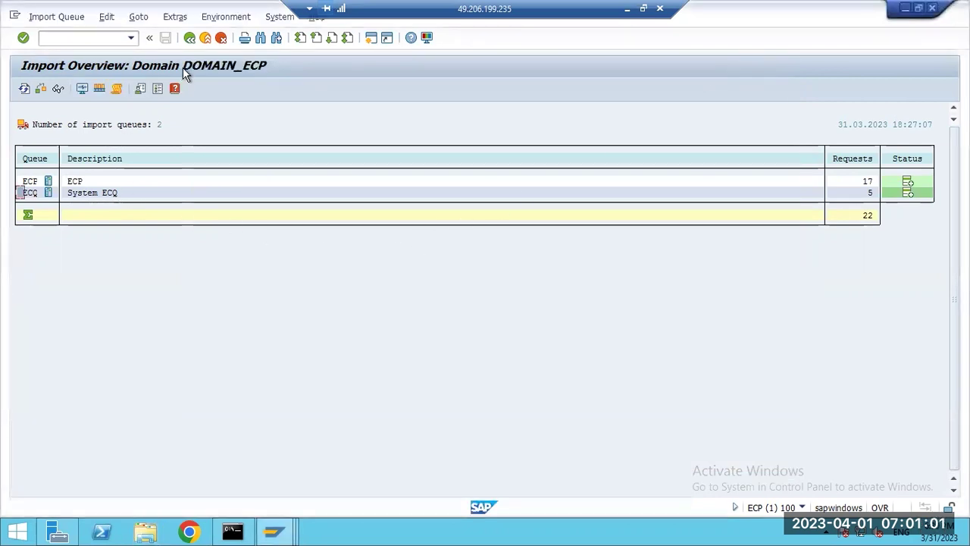
Return to the STMS start screen, minimize the remote session and select all text in Paint's notes.
{"action": "key", "text": "F3"}
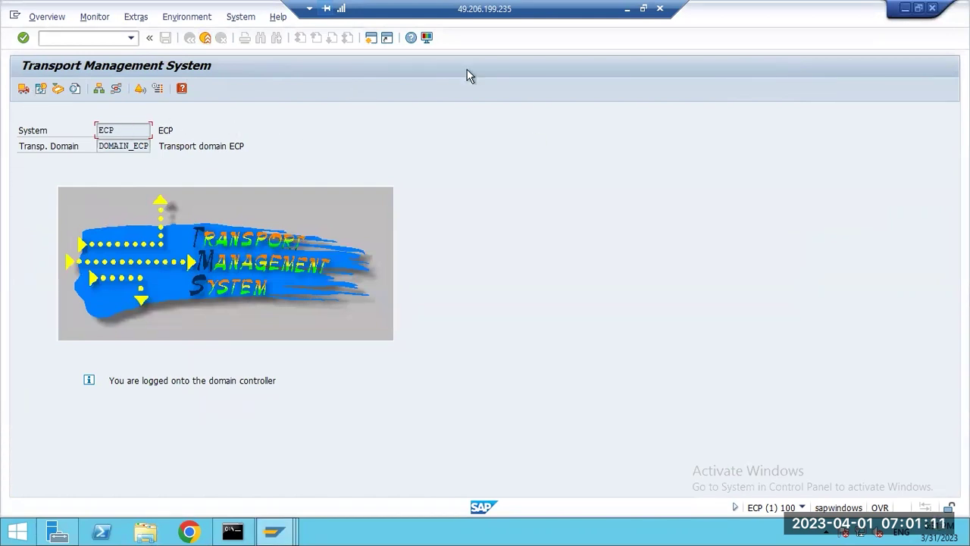
{"action": "left_click", "coordinate": [626, 9]}
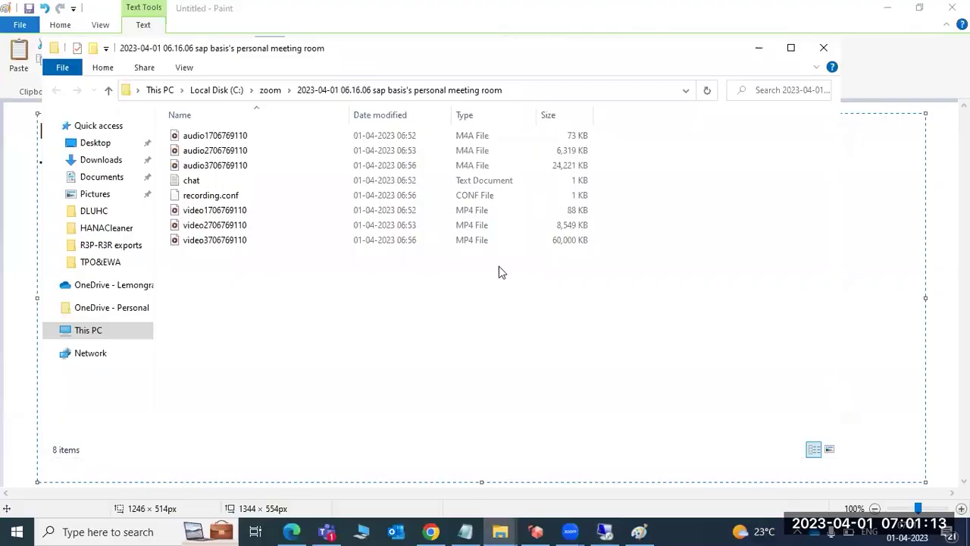
{"action": "left_click", "coordinate": [637, 530]}
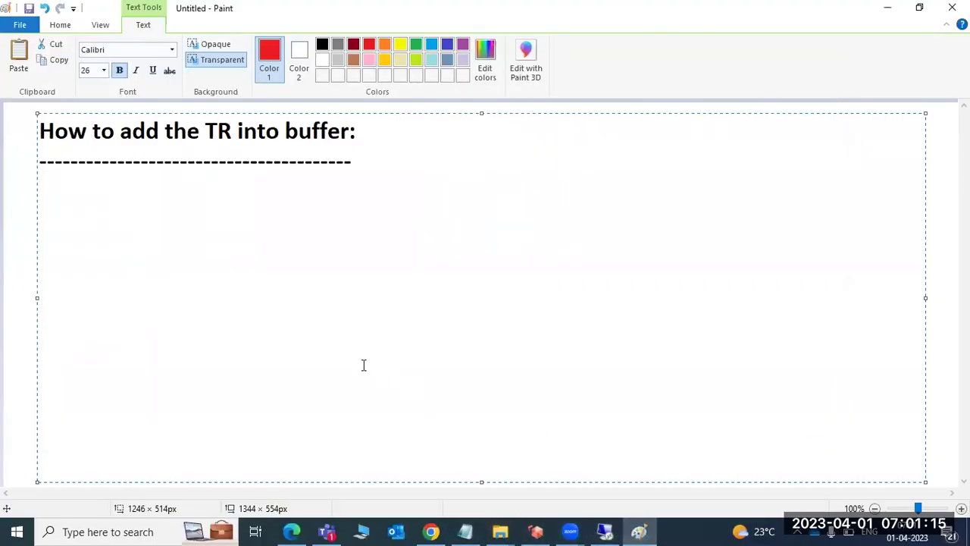
{"action": "key", "text": "ctrl+a"}
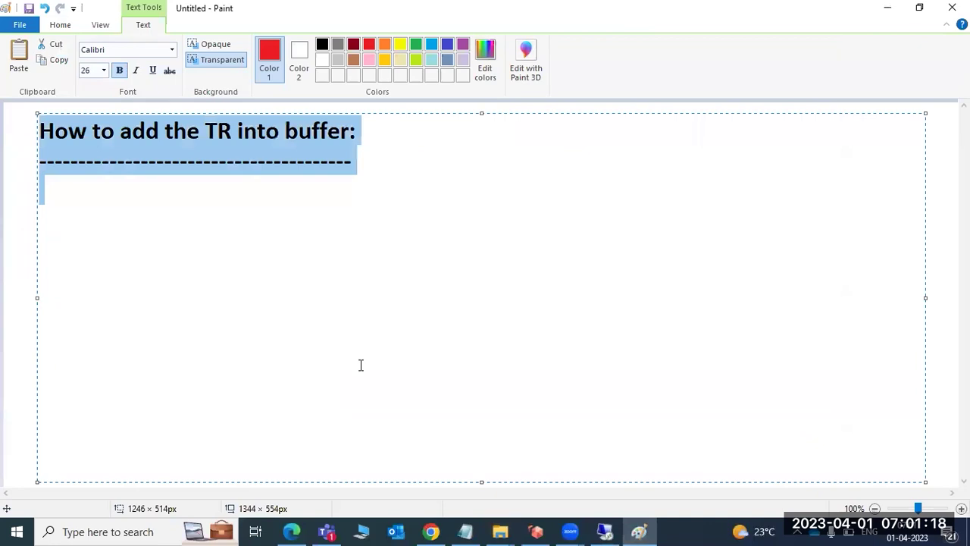
Type SNOTE in place of the old heading and start a new line below it.
{"action": "type", "text": "SNOTE"}
{"action": "key", "text": "Return"}
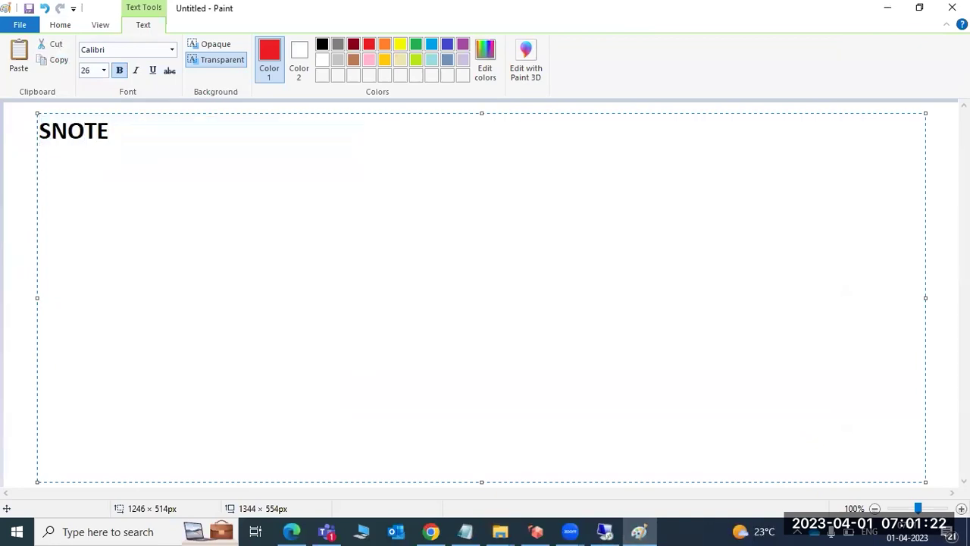
Rewrite the note as the single line 'SAP NOTE : SNOTE ---', then switch to the remote SAP desktop.
{"action": "key", "text": "Return"}
{"action": "type", "text": "SAP pa"}
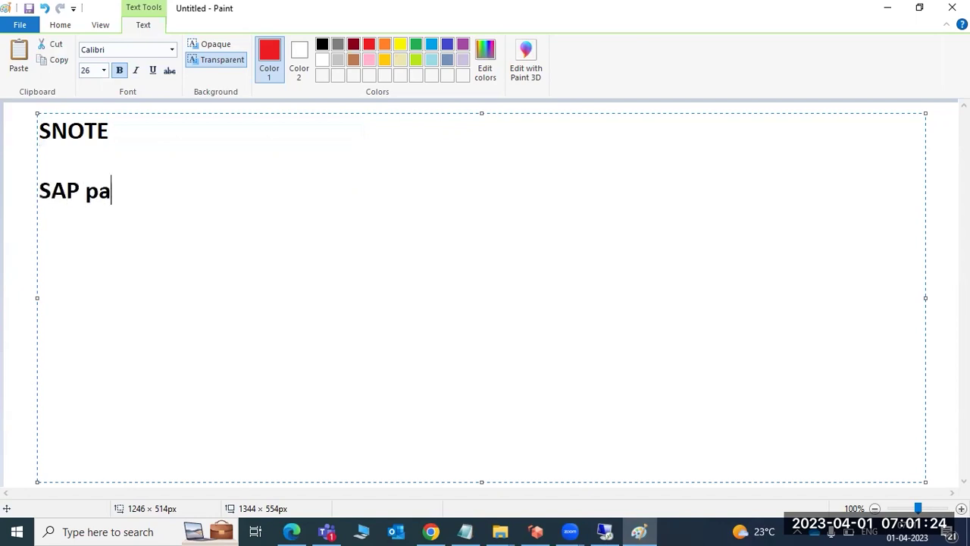
{"action": "type", "text": "tching"}
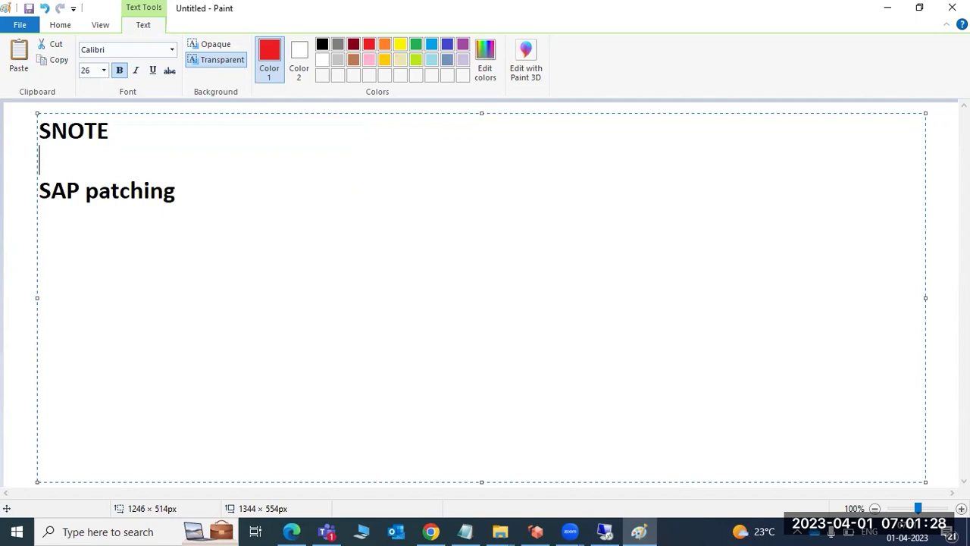
{"action": "left_click", "coordinate": [109, 130]}
{"action": "key", "text": "BackSpace"}
{"action": "key", "text": "BackSpace"}
{"action": "key", "text": "BackSpace"}
{"action": "key", "text": "BackSpace"}
{"action": "key", "text": "BackSpace"}
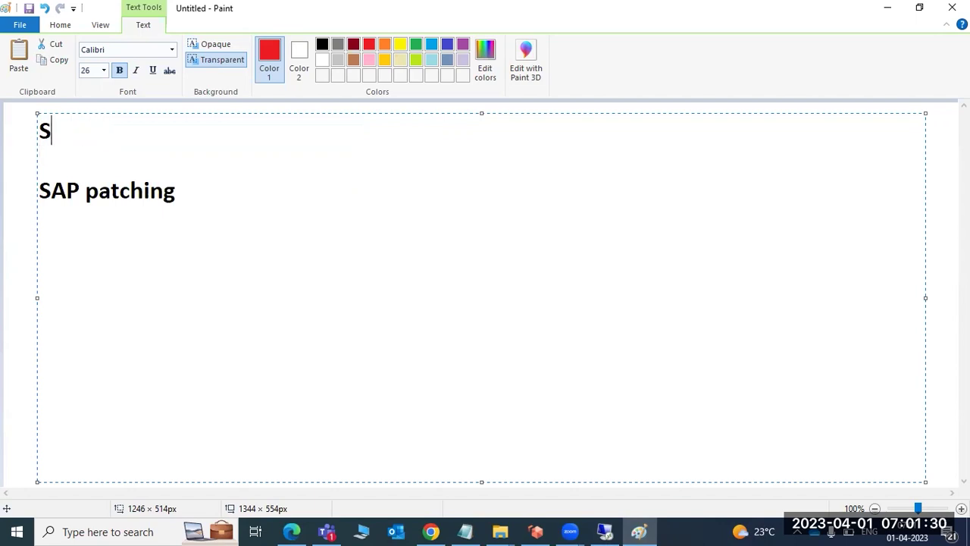
{"action": "key", "text": "Delete"}
{"action": "key", "text": "Delete"}
{"action": "key", "text": "Delete"}
{"action": "key", "text": "Delete"}
{"action": "key", "text": "Delete"}
{"action": "key", "text": "Delete"}
{"action": "key", "text": "Delete"}
{"action": "key", "text": "Delete"}
{"action": "key", "text": "Delete"}
{"action": "key", "text": "Delete"}
{"action": "key", "text": "Delete"}
{"action": "key", "text": "Delete"}
{"action": "key", "text": "Delete"}
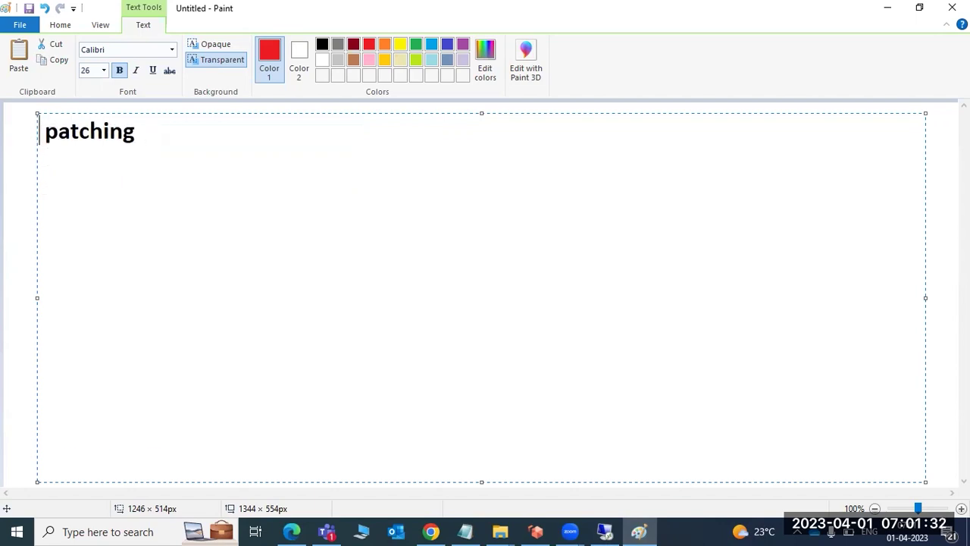
{"action": "type", "text": "SAP N"}
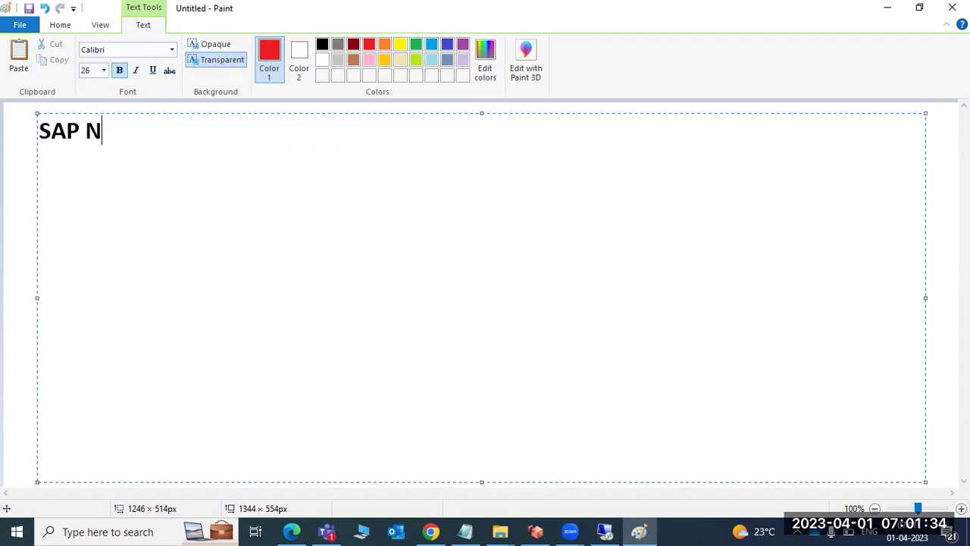
{"action": "type", "text": "TOTE : "}
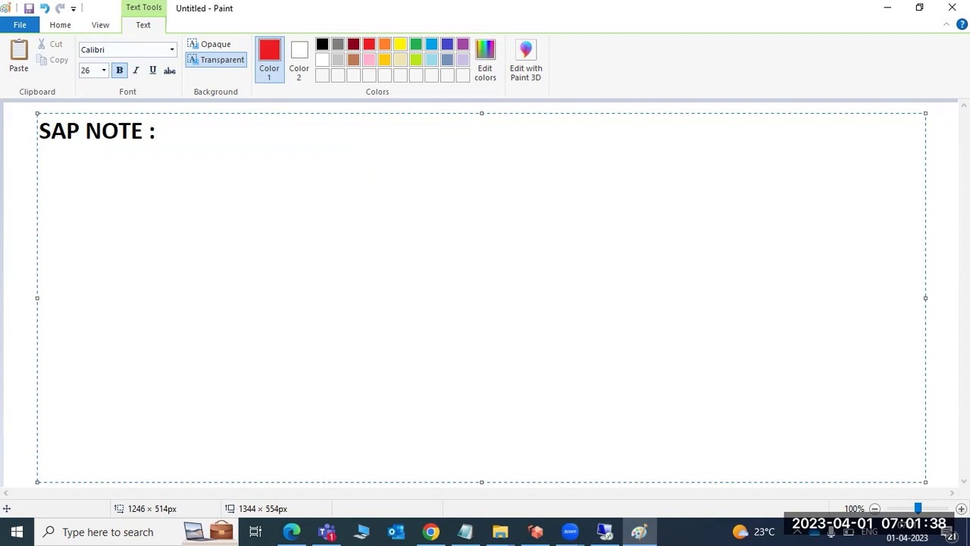
{"action": "type", "text": "SNOTE ---"}
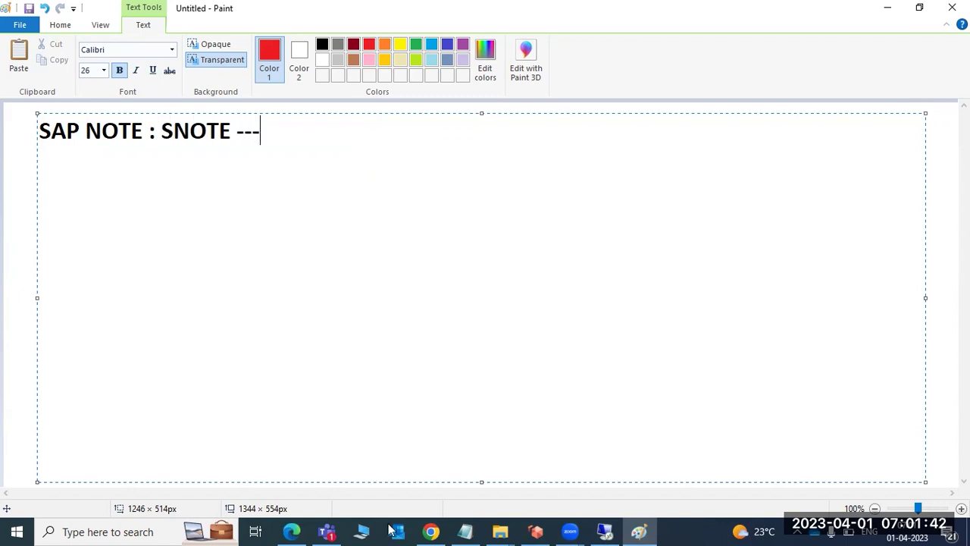
{"action": "left_click", "coordinate": [605, 531]}
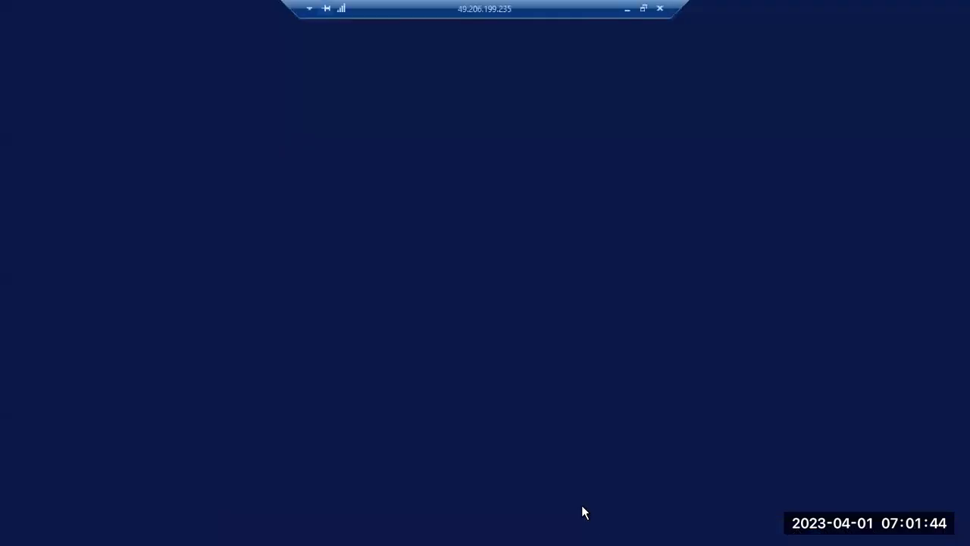
Run /nst22 and list today's runtime errors.
{"action": "left_click", "coordinate": [68, 41]}
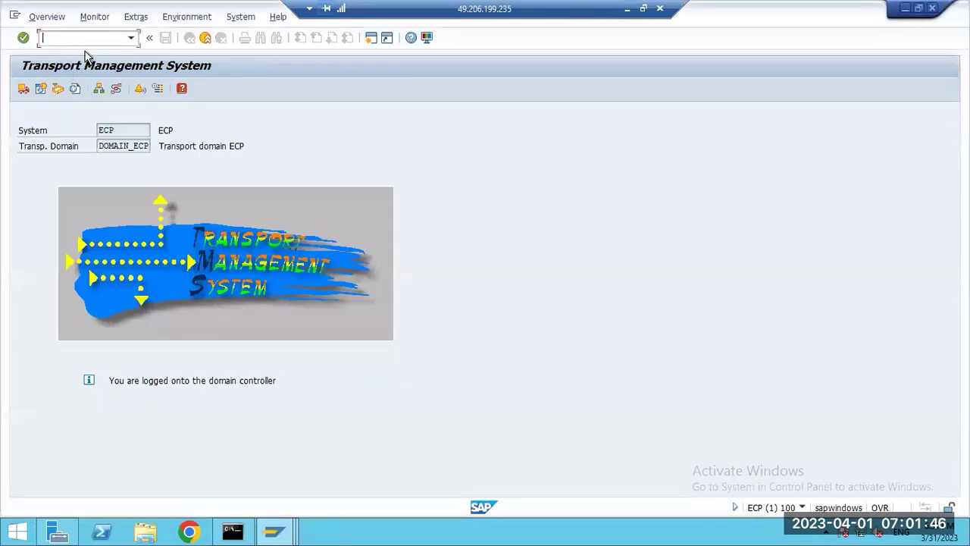
{"action": "type", "text": "/nst22"}
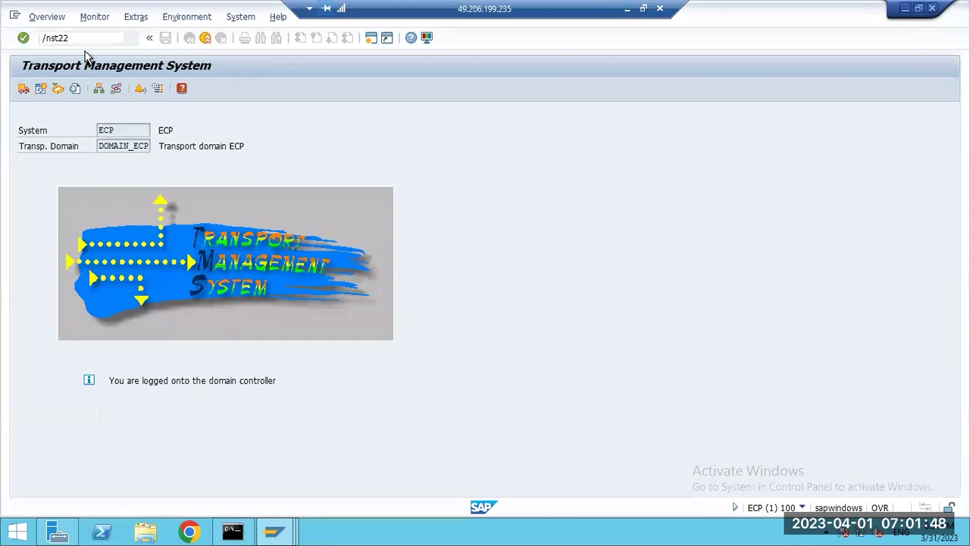
{"action": "key", "text": "Return"}
{"action": "left_click", "coordinate": [188, 145]}
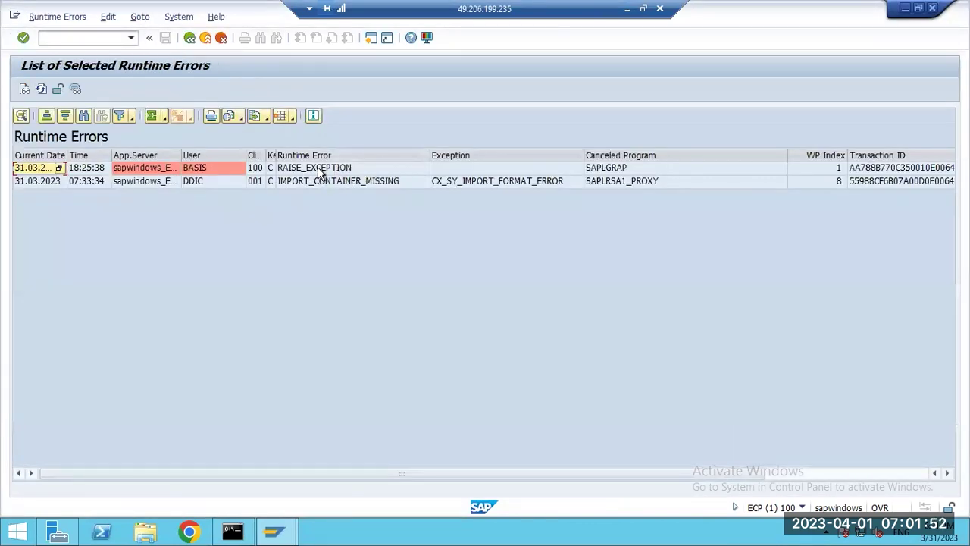
Open the long text of the RAISE_EXCEPTION dump, then minimize the remote session.
{"action": "left_click", "coordinate": [319, 169]}
{"action": "left_click", "coordinate": [348, 183]}
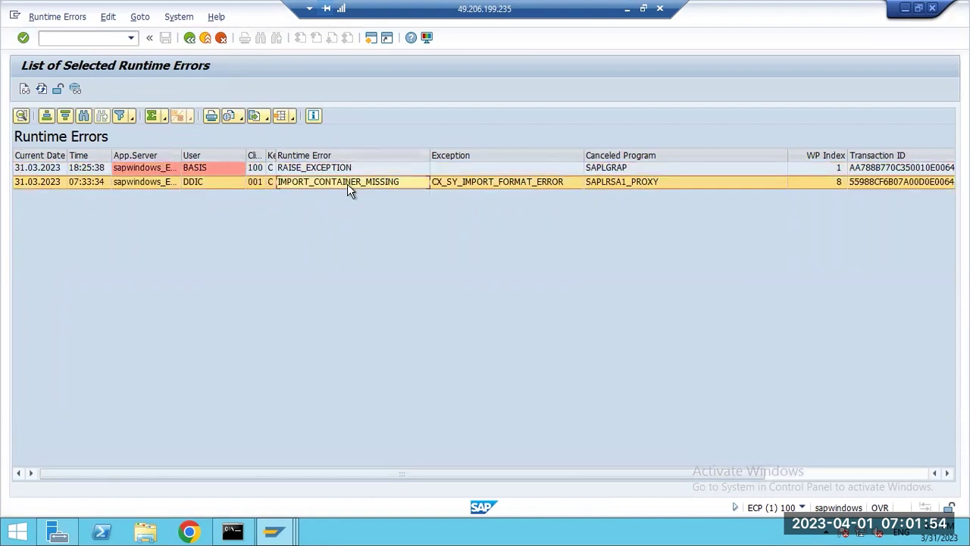
{"action": "double_click", "coordinate": [332, 169]}
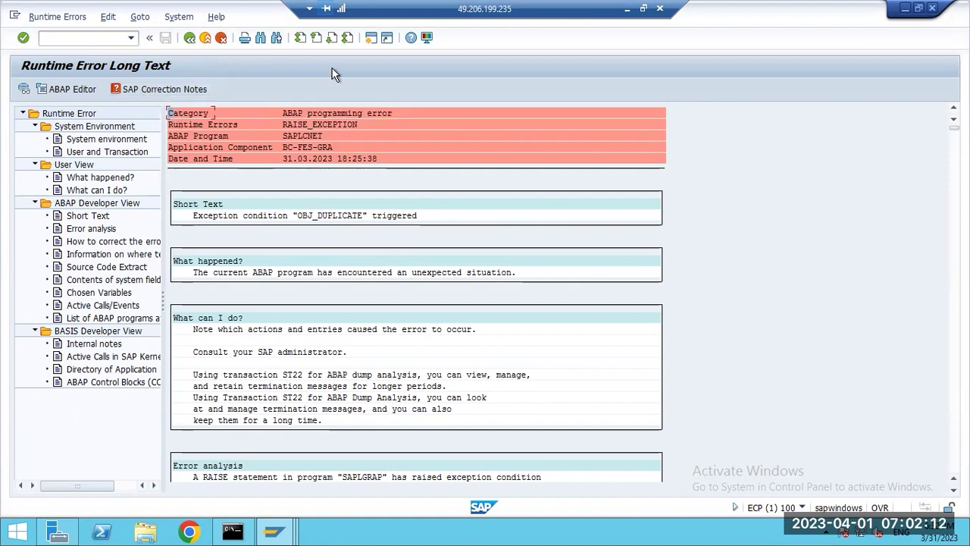
{"action": "left_click", "coordinate": [627, 8]}
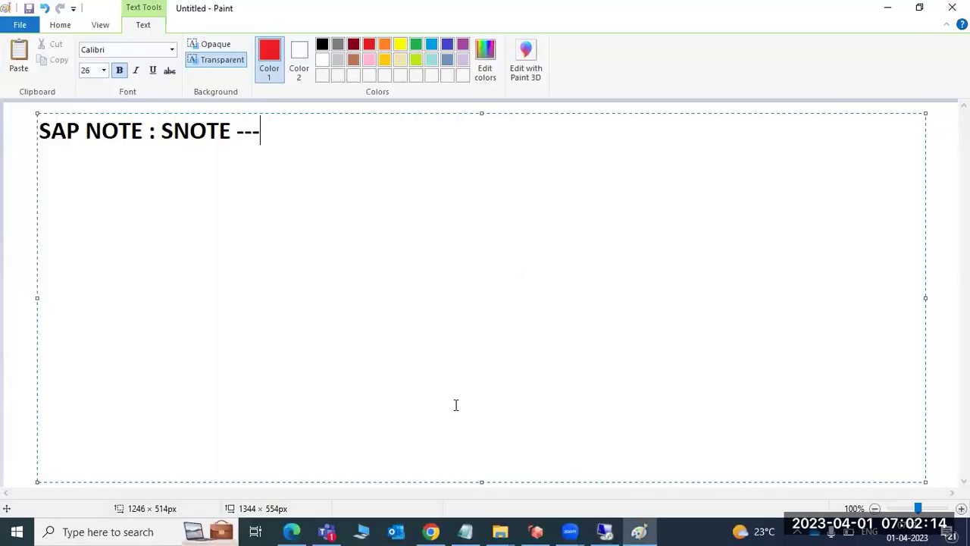
Open a new Google Chrome window and bring the SAP dump long text back to front.
{"action": "left_click", "coordinate": [292, 531]}
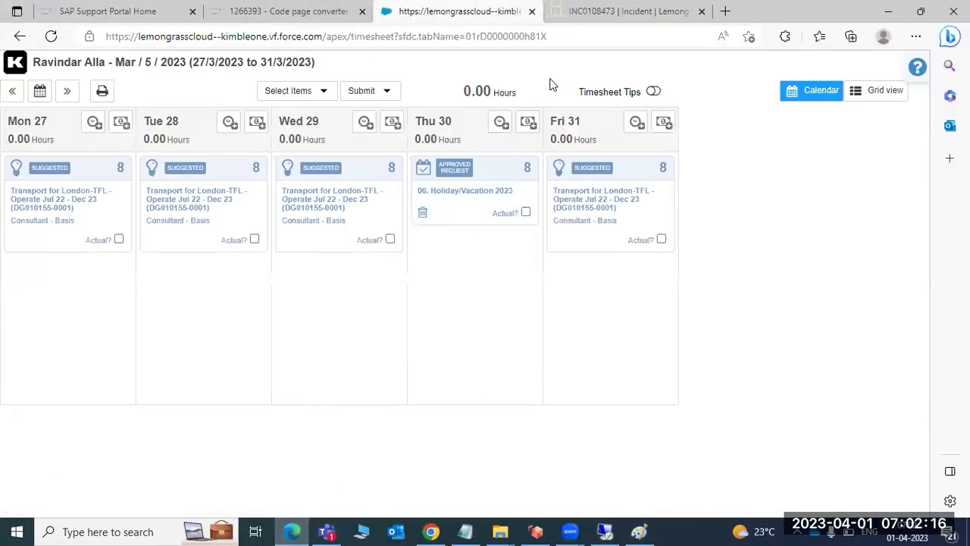
{"action": "left_click", "coordinate": [726, 9]}
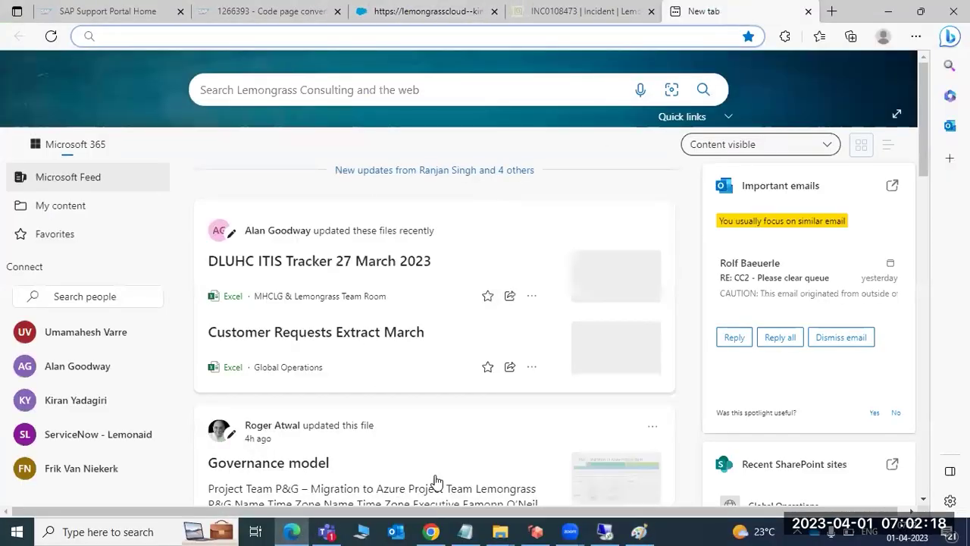
{"action": "left_click", "coordinate": [604, 531]}
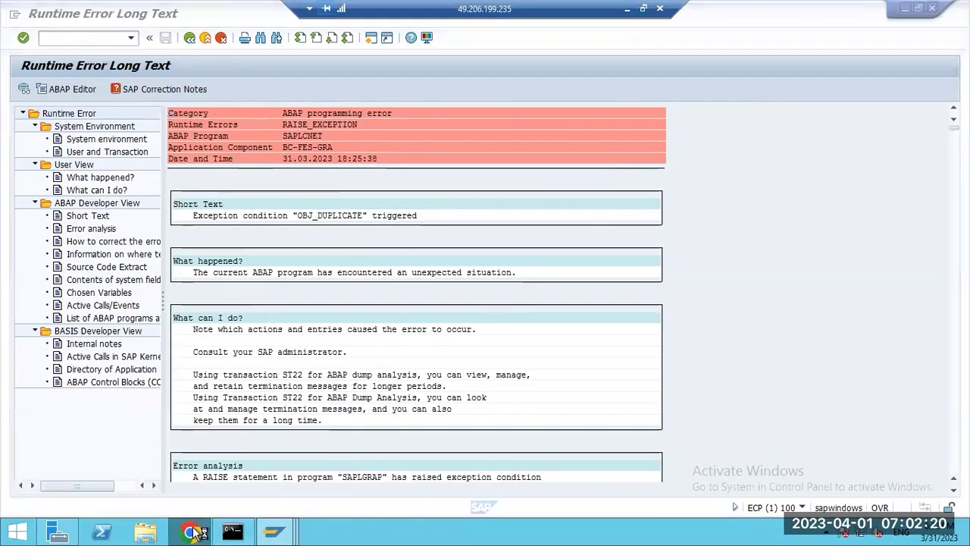
{"action": "key", "text": "super+4"}
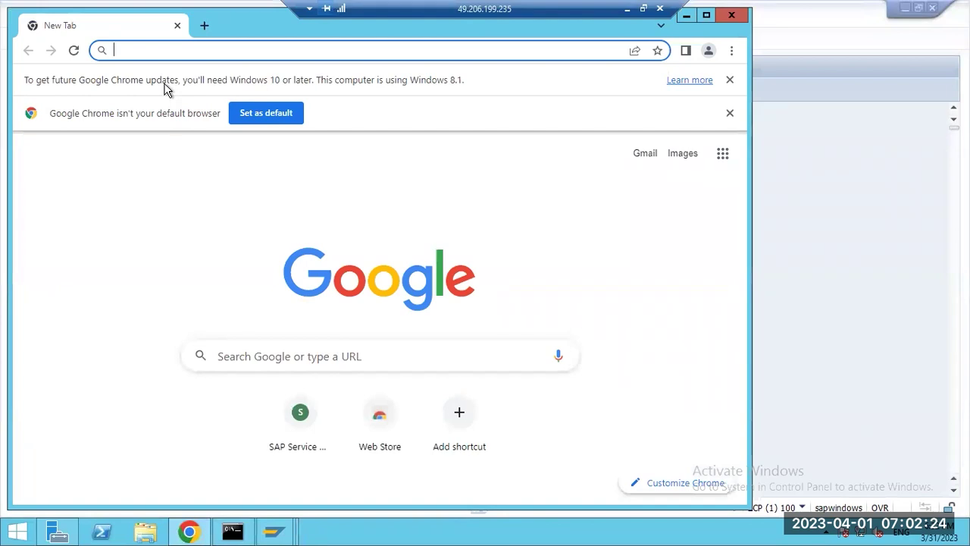
{"action": "left_click", "coordinate": [797, 227]}
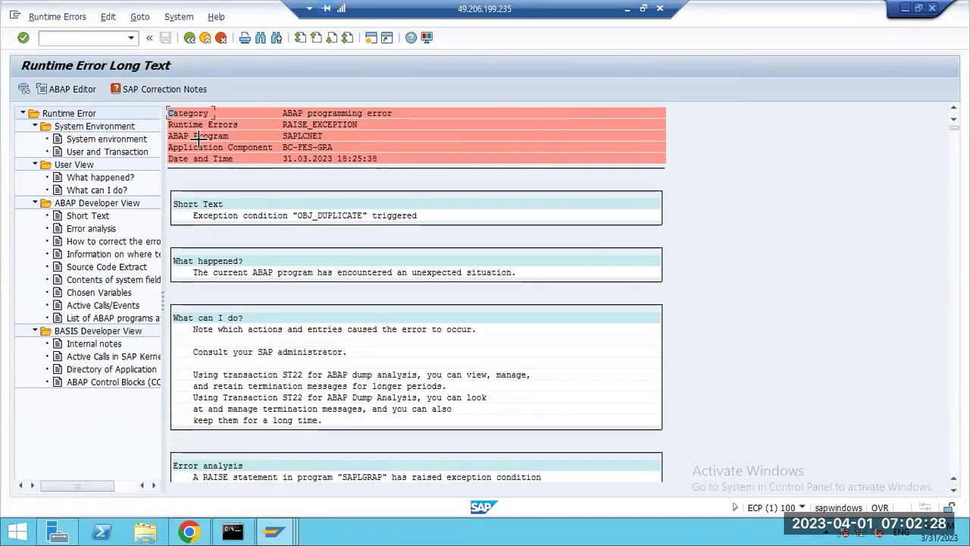
Block-copy the dump's header rows with Ctrl+Y and search them in Chrome.
{"action": "key", "text": "ctrl+y"}
{"action": "left_click_drag", "start_coordinate": [168, 112], "coordinate": [428, 158]}
{"action": "key", "text": "ctrl+c"}
{"action": "left_click", "coordinate": [203, 530]}
{"action": "key", "text": "ctrl+v"}
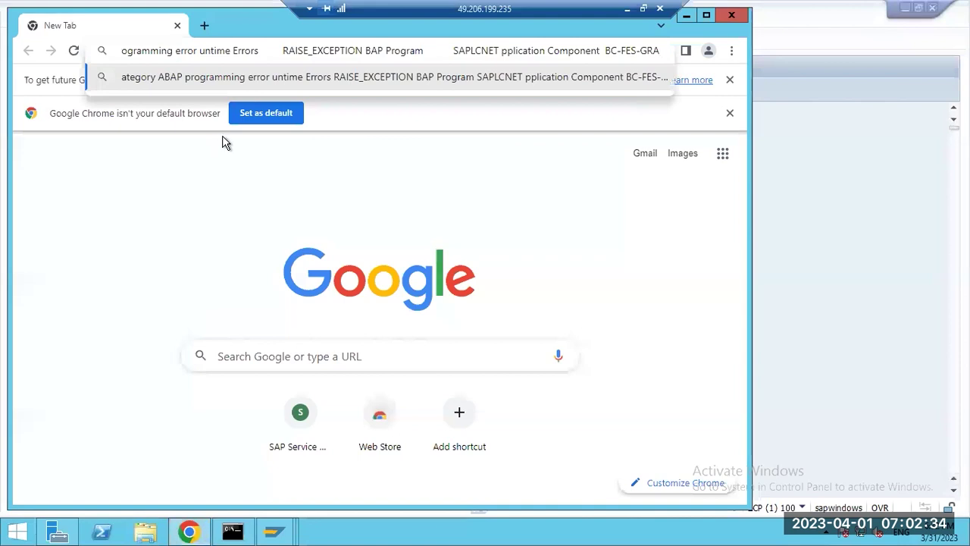
{"action": "key", "text": "Return"}
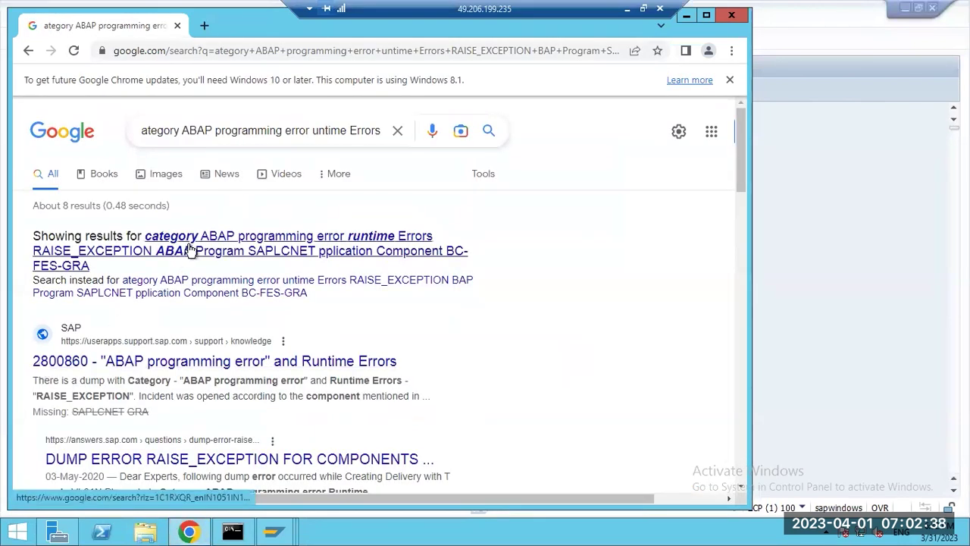
Open KBA 2800860 on RAISE_EXCEPTION dumps and follow Read more to its full text.
{"action": "left_click_drag", "start_coordinate": [30, 361], "coordinate": [85, 362]}
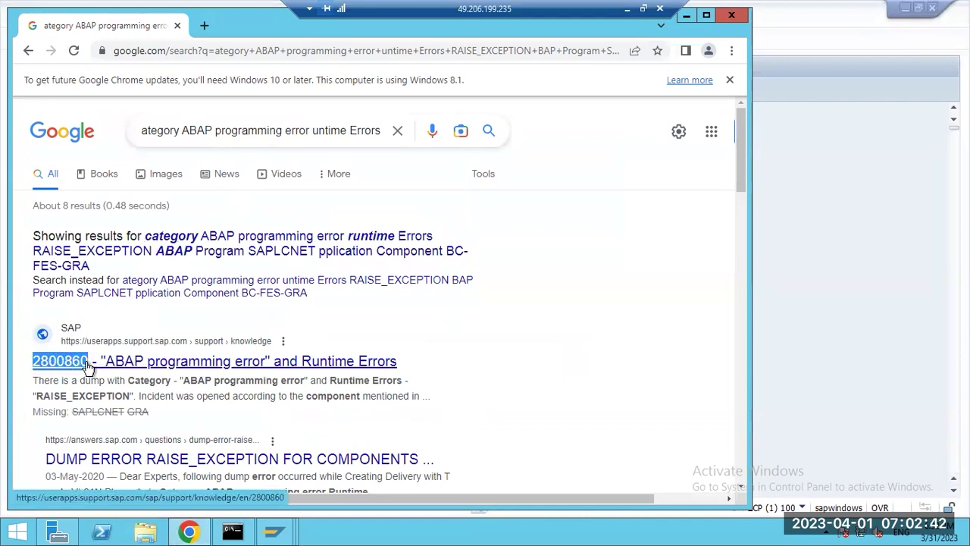
{"action": "left_click", "coordinate": [98, 363]}
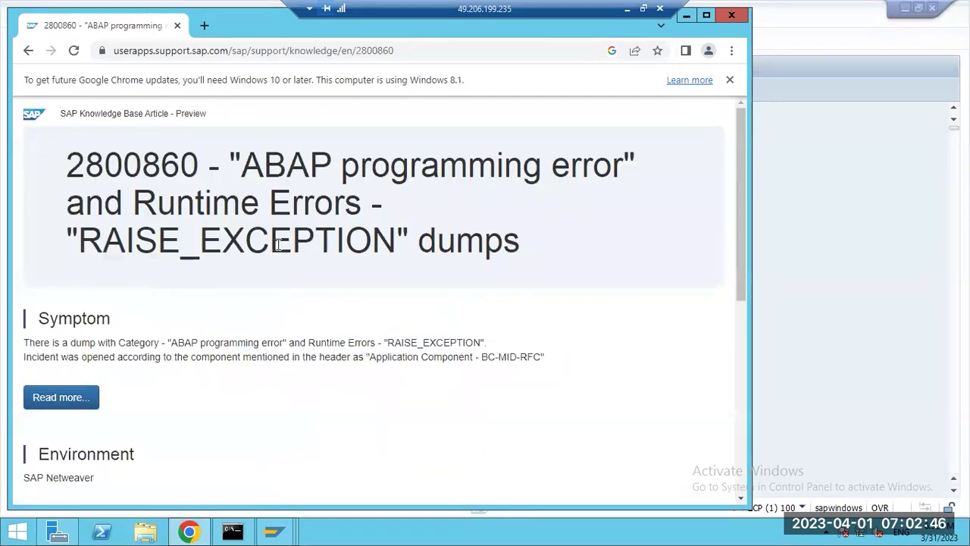
{"action": "left_click_drag", "start_coordinate": [121, 245], "coordinate": [465, 293]}
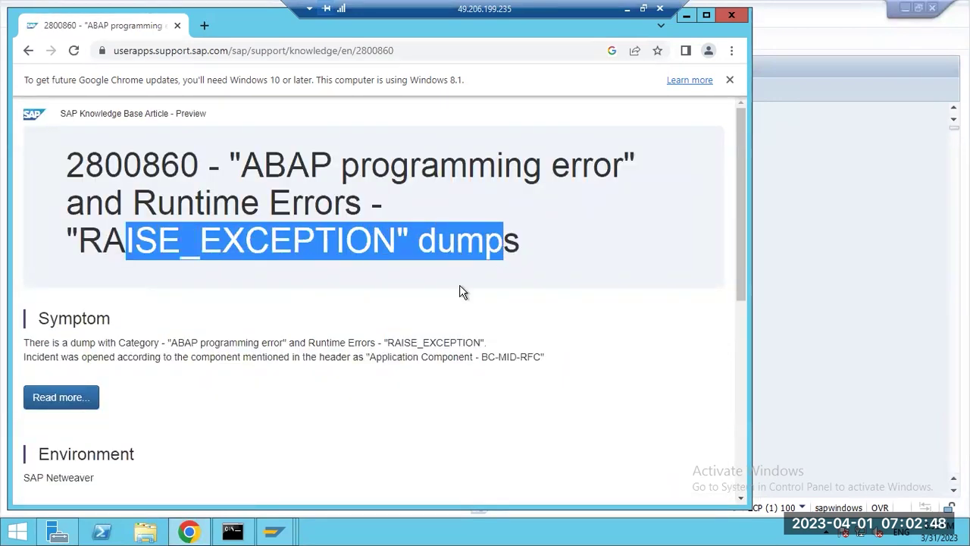
{"action": "left_click", "coordinate": [81, 396]}
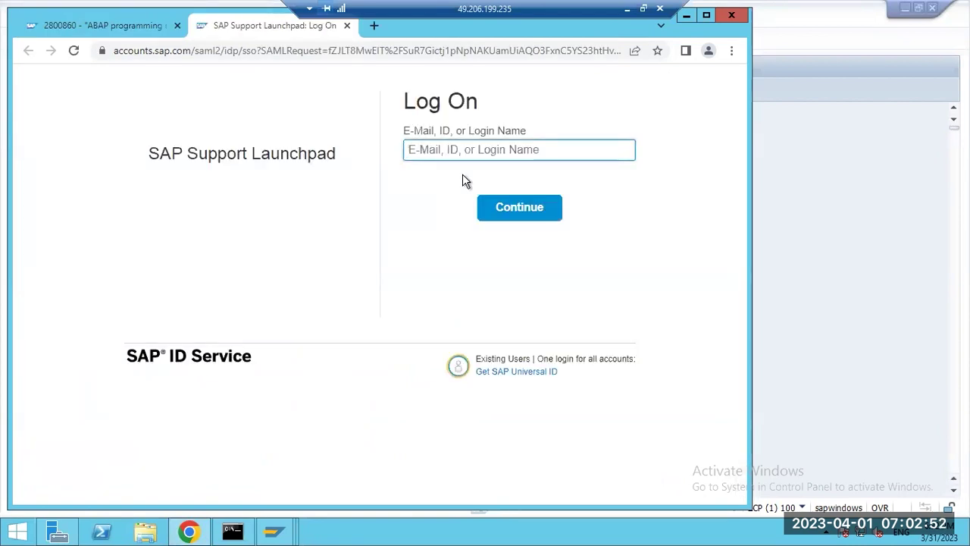
Search the SAP Support Portal for note 2800860 and close the timesheet and incident tabs.
{"action": "left_click", "coordinate": [627, 8]}
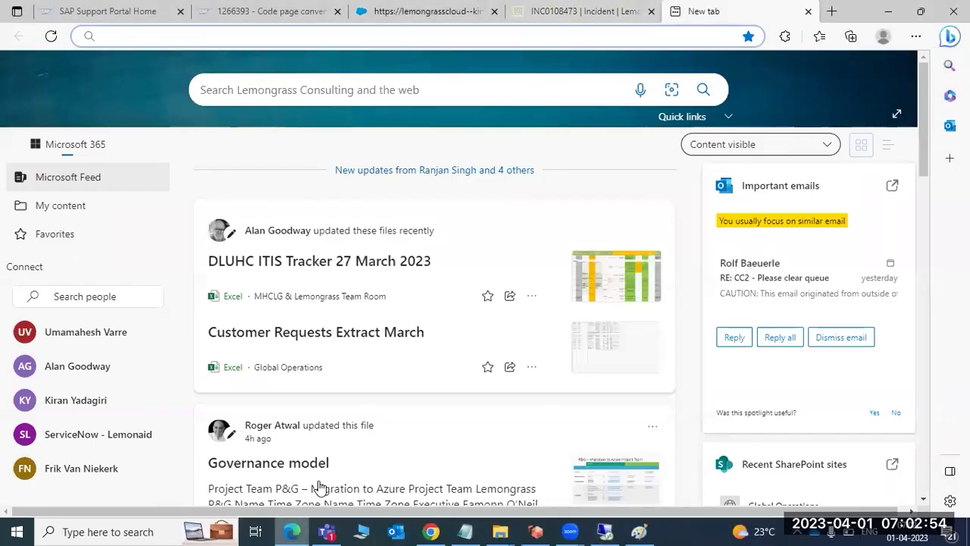
{"action": "left_click", "coordinate": [102, 11]}
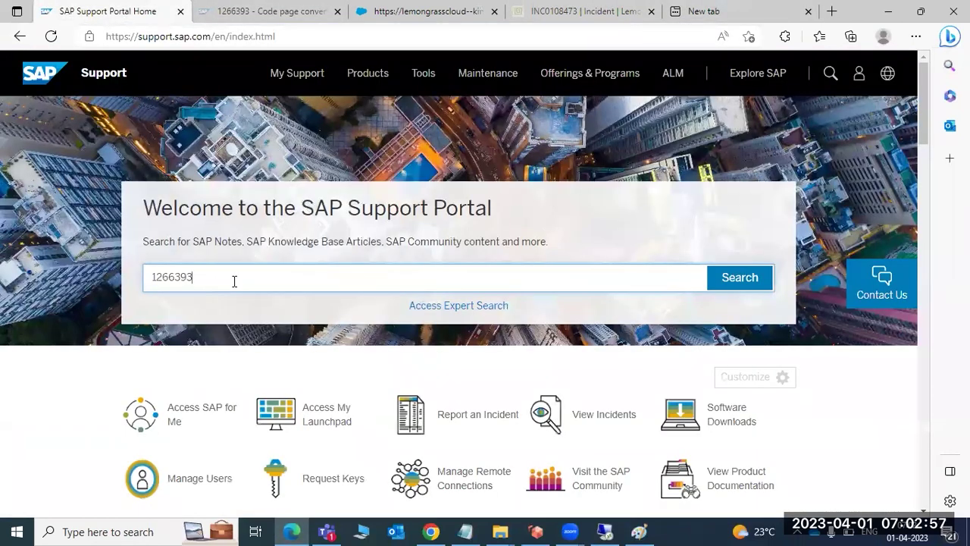
{"action": "double_click", "coordinate": [234, 281]}
{"action": "key", "text": "ctrl+v"}
{"action": "key", "text": "Return"}
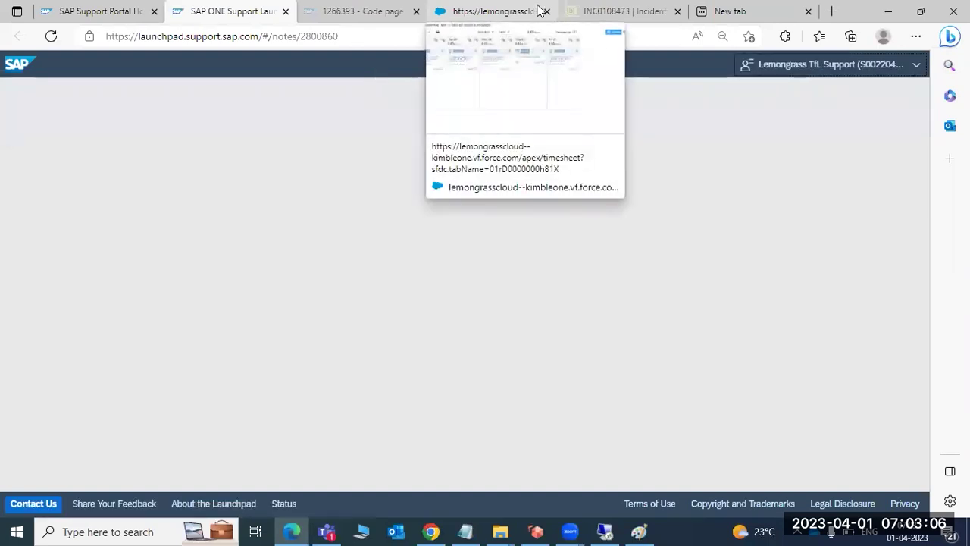
{"action": "left_click", "coordinate": [546, 11]}
{"action": "left_click", "coordinate": [546, 12]}
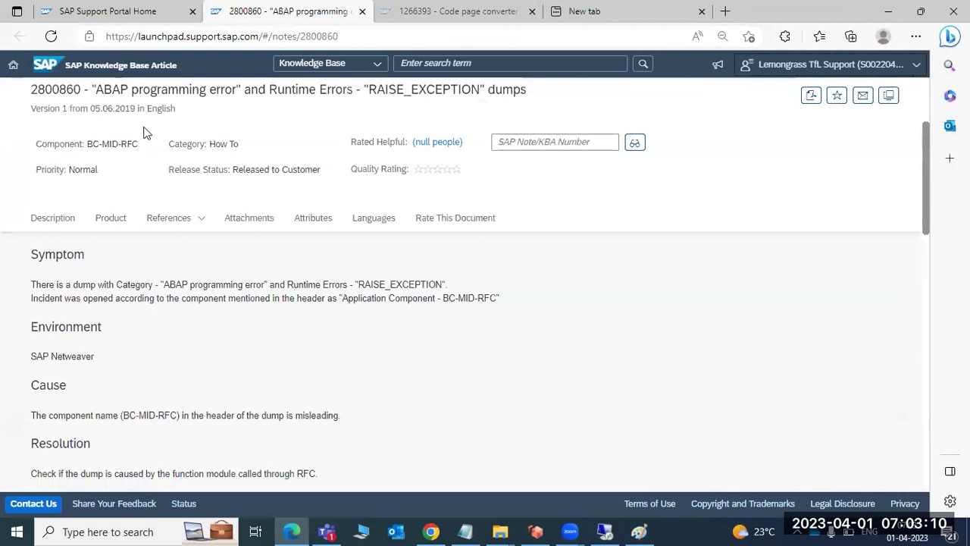
Highlight the KBA title, RAISE_EXCEPTION, the symptom and the BC-MID-RFC cause.
{"action": "left_click_drag", "start_coordinate": [94, 89], "coordinate": [489, 102]}
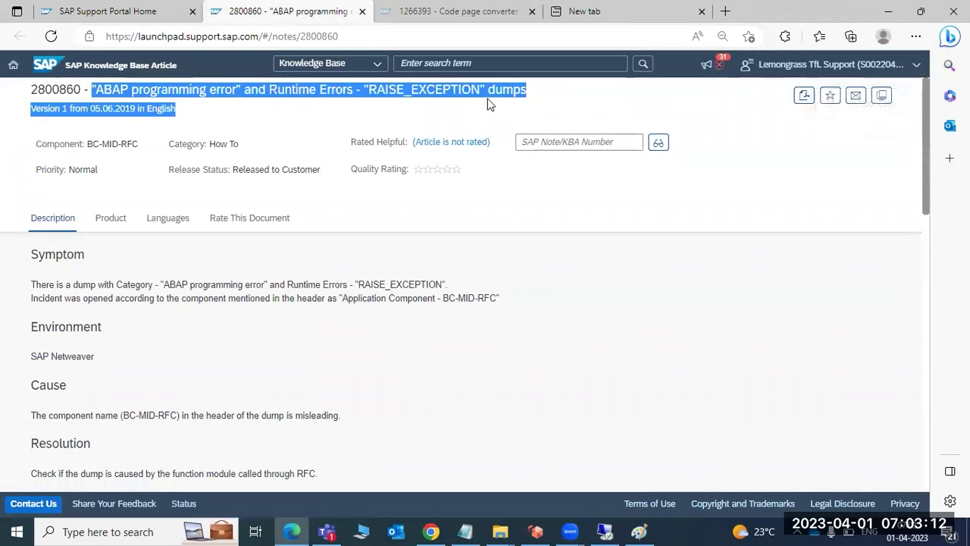
{"action": "left_click", "coordinate": [497, 95]}
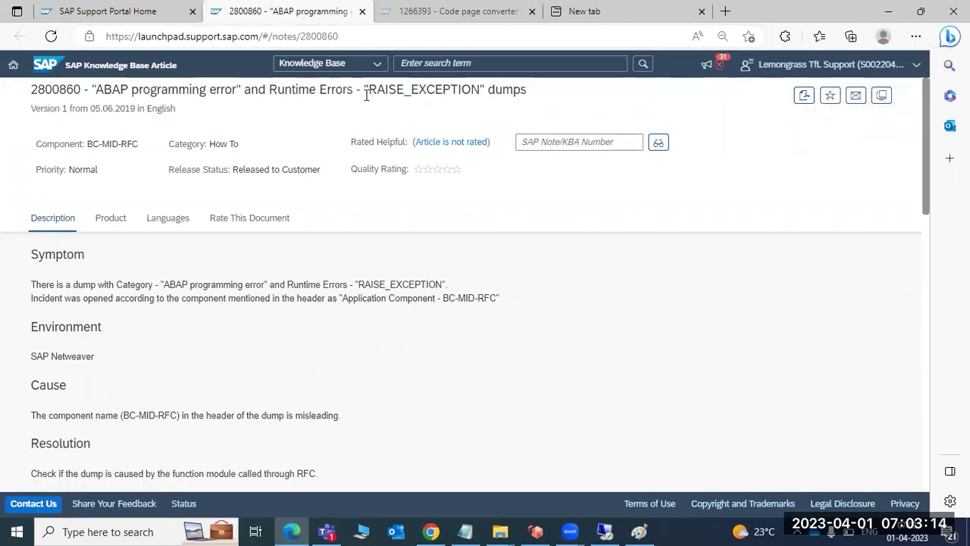
{"action": "left_click_drag", "start_coordinate": [368, 90], "coordinate": [500, 89]}
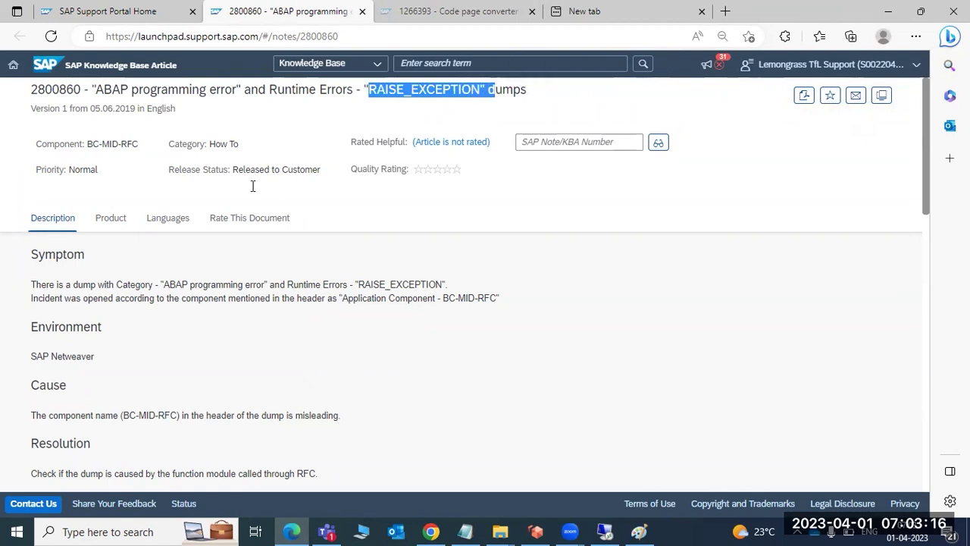
{"action": "left_click_drag", "start_coordinate": [140, 286], "coordinate": [312, 301]}
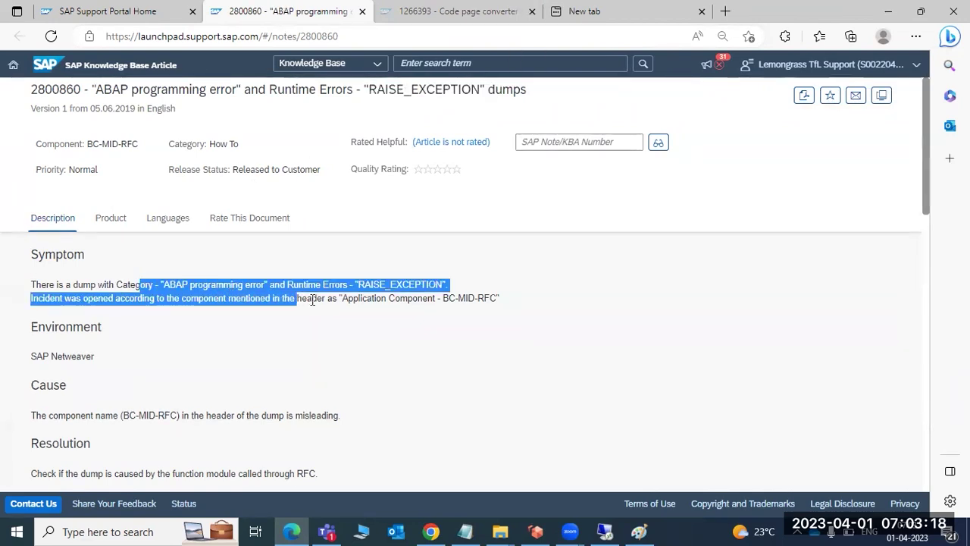
{"action": "scroll", "coordinate": [223, 346], "scroll_direction": "down", "scroll_amount": 2}
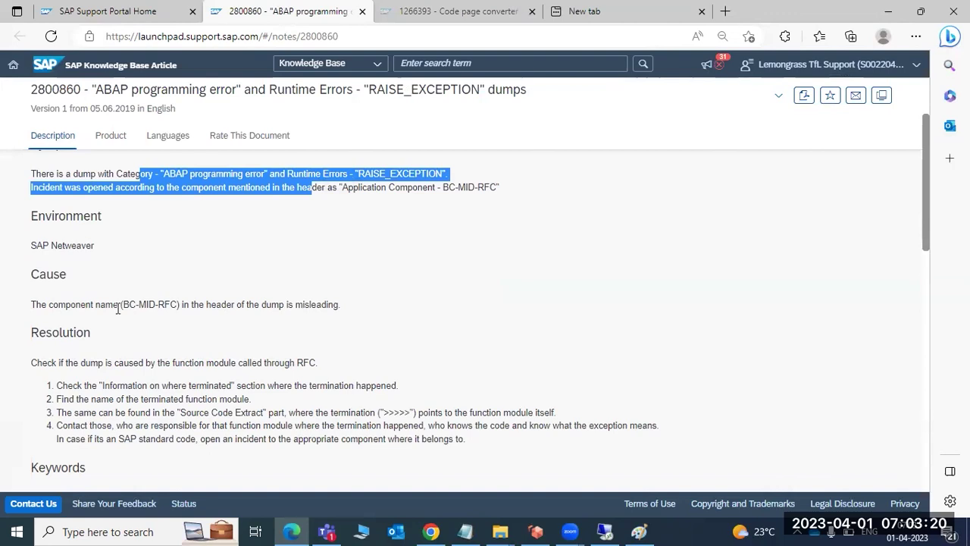
{"action": "left_click_drag", "start_coordinate": [113, 305], "coordinate": [347, 310]}
Highlight the resolution's key points: where terminated, Source Code Extract, the >>>>> marker and contacts.
{"action": "scroll", "coordinate": [192, 296], "scroll_direction": "down", "scroll_amount": 2}
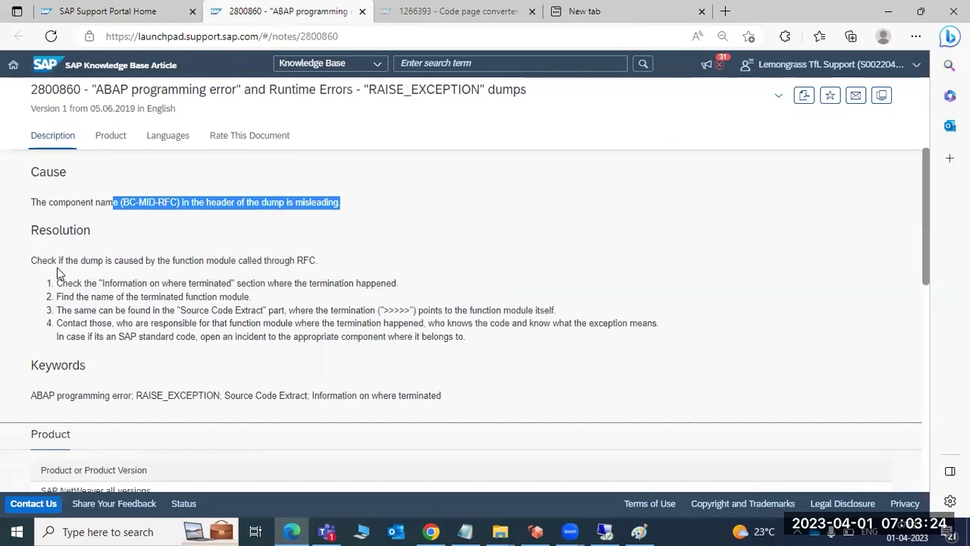
{"action": "left_click_drag", "start_coordinate": [37, 260], "coordinate": [53, 261]}
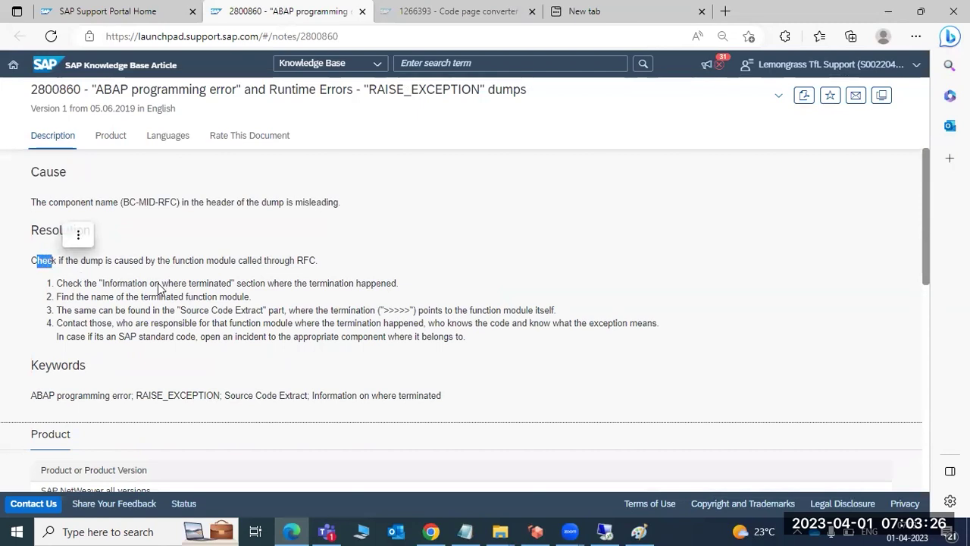
{"action": "left_click_drag", "start_coordinate": [160, 283], "coordinate": [234, 285]}
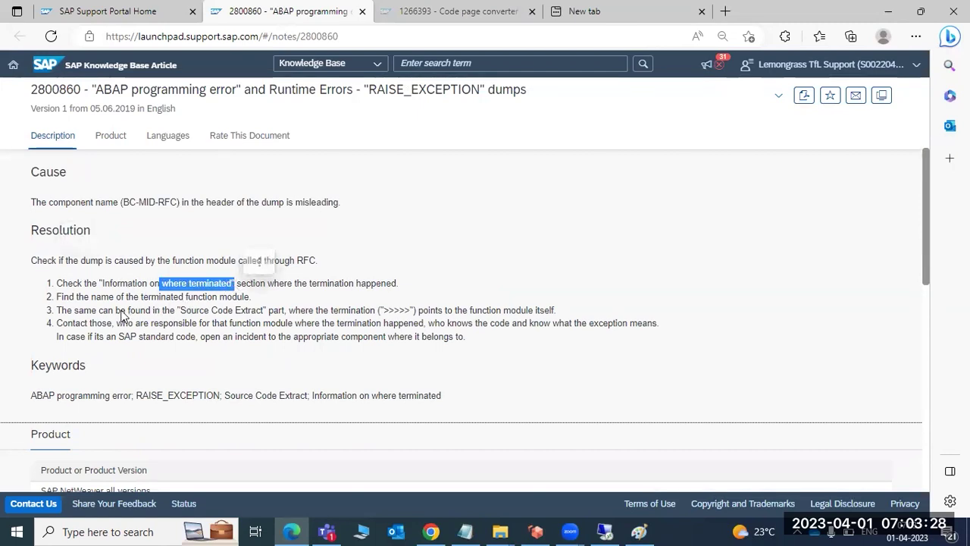
{"action": "left_click_drag", "start_coordinate": [121, 313], "coordinate": [288, 311]}
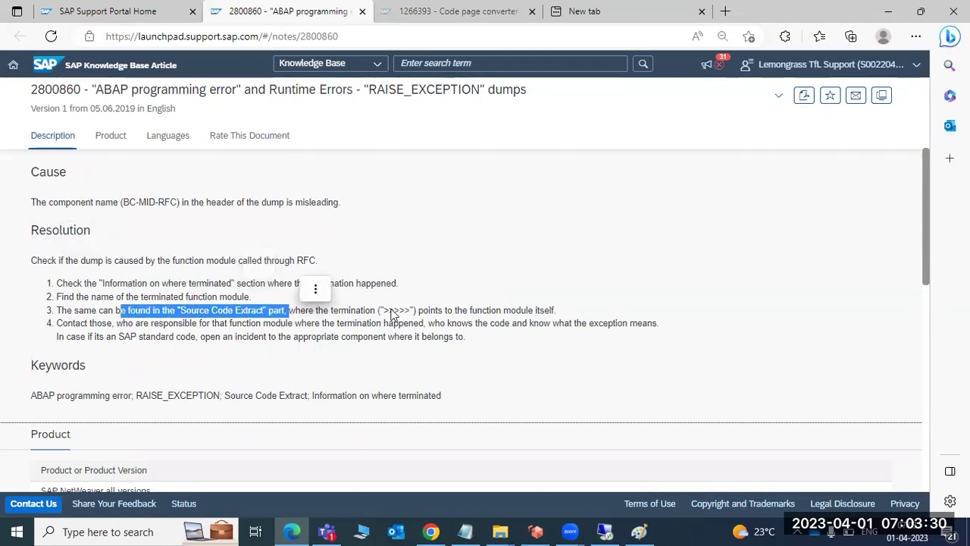
{"action": "left_click_drag", "start_coordinate": [394, 314], "coordinate": [399, 311]}
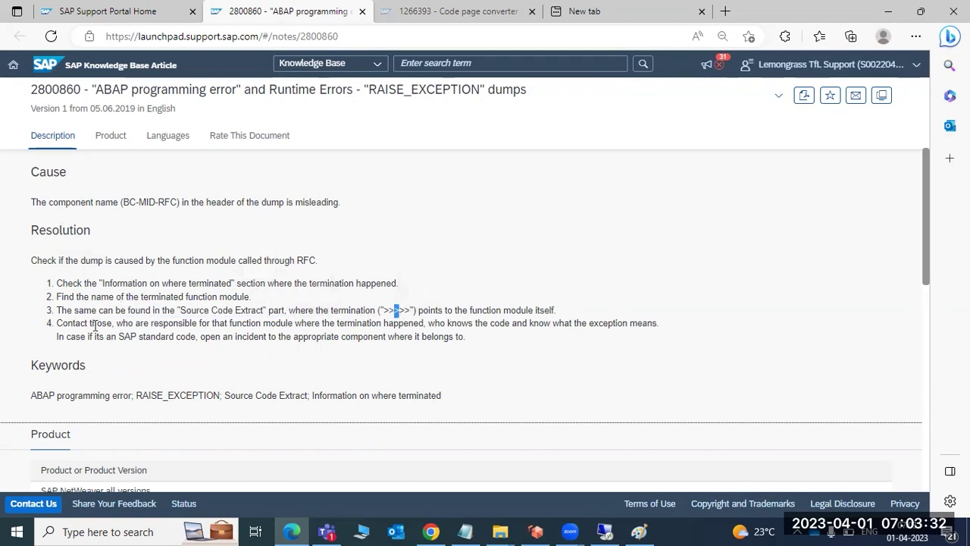
{"action": "left_click_drag", "start_coordinate": [93, 325], "coordinate": [322, 324]}
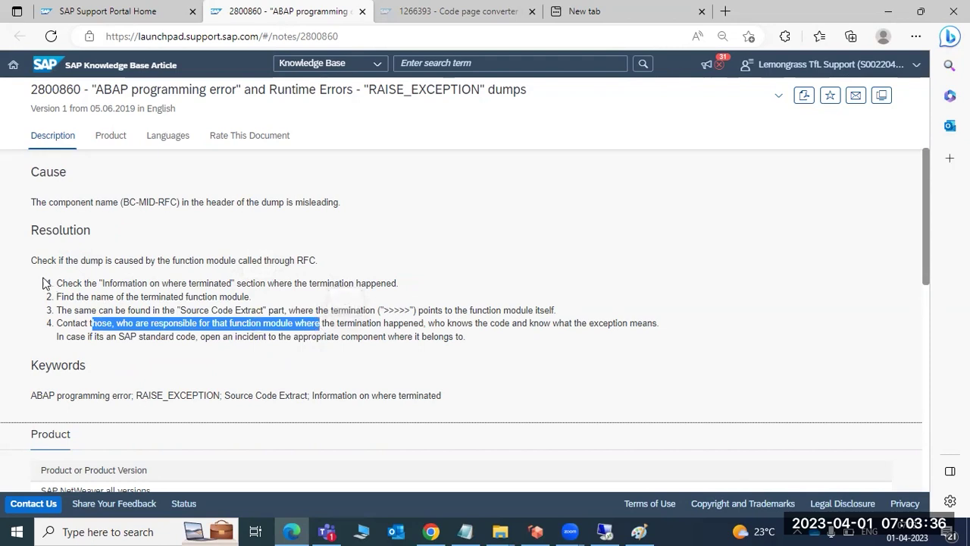
{"action": "left_click_drag", "start_coordinate": [32, 260], "coordinate": [488, 351]}
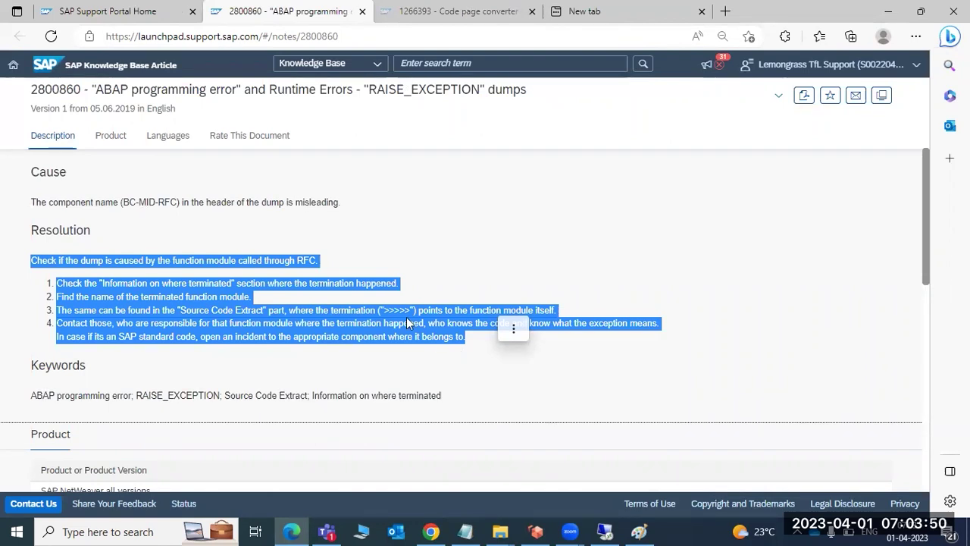
{"action": "left_click", "coordinate": [33, 262]}
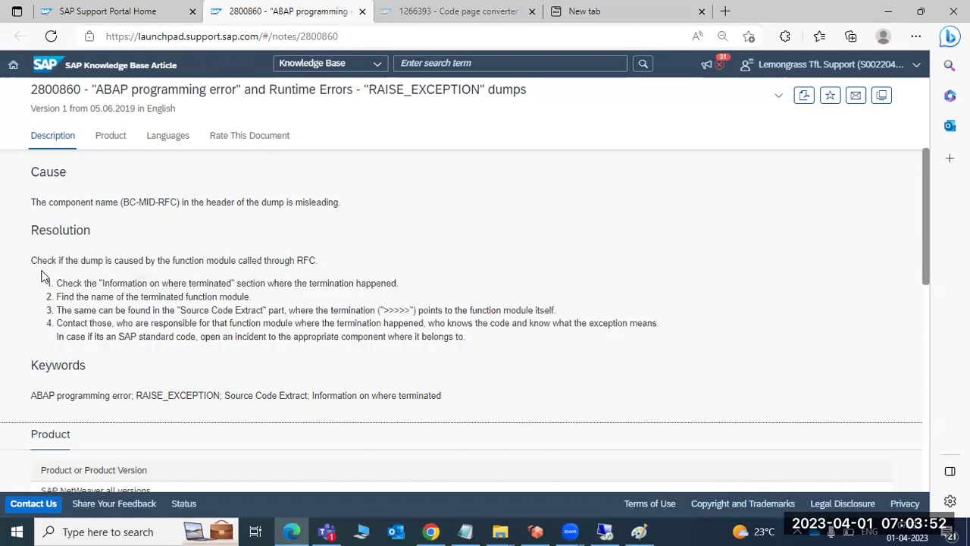
Highlight resolution steps 1 to 3, then return to the remote SAP session.
{"action": "left_click_drag", "start_coordinate": [47, 282], "coordinate": [246, 283]}
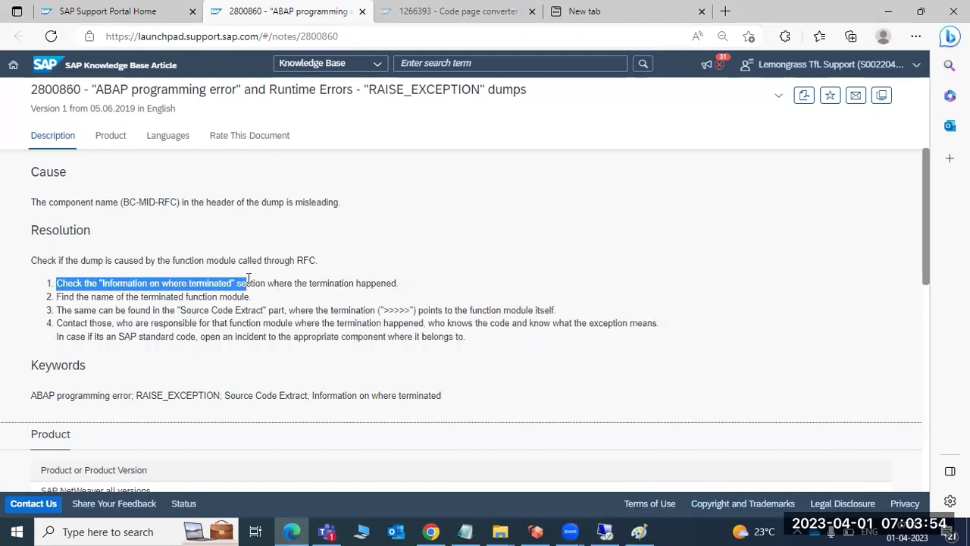
{"action": "left_click_drag", "start_coordinate": [57, 297], "coordinate": [166, 296]}
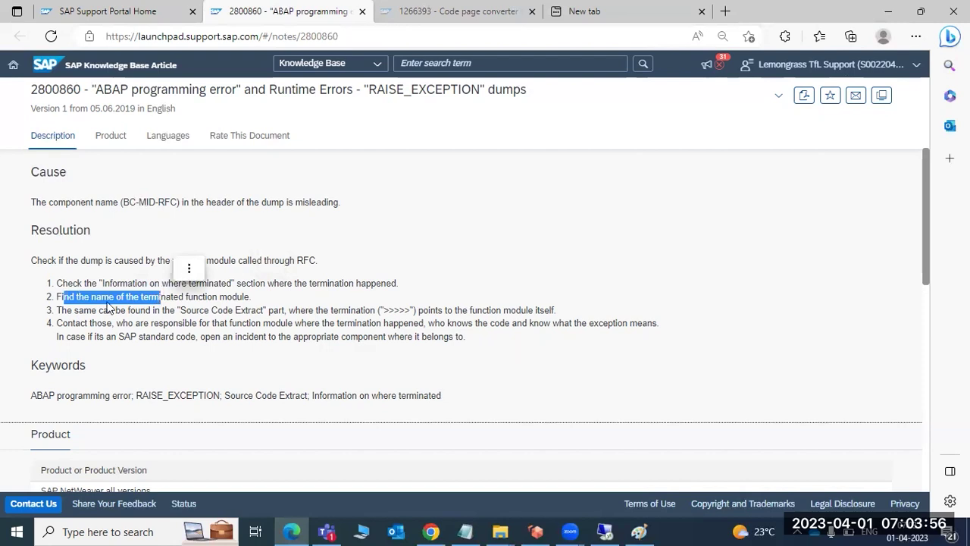
{"action": "left_click_drag", "start_coordinate": [78, 310], "coordinate": [256, 338]}
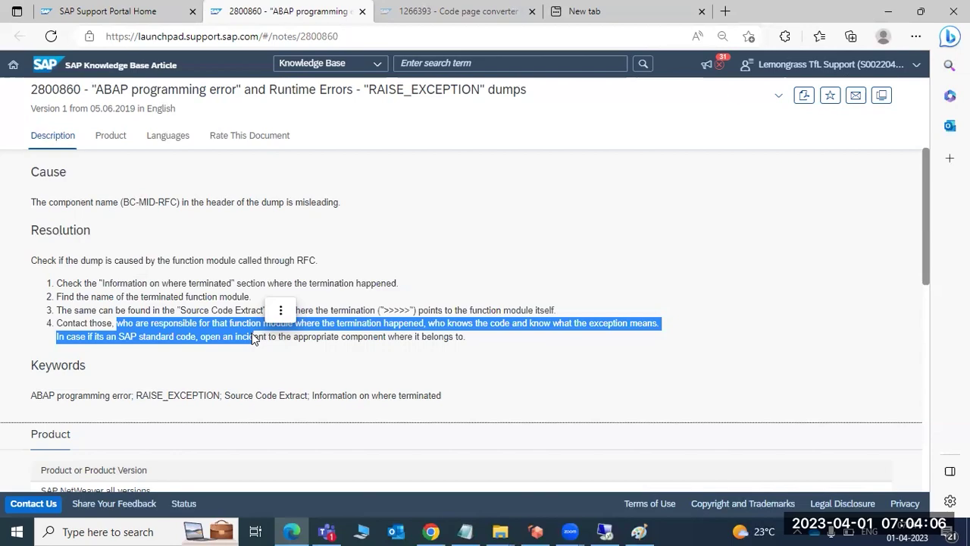
{"action": "left_click", "coordinate": [604, 532]}
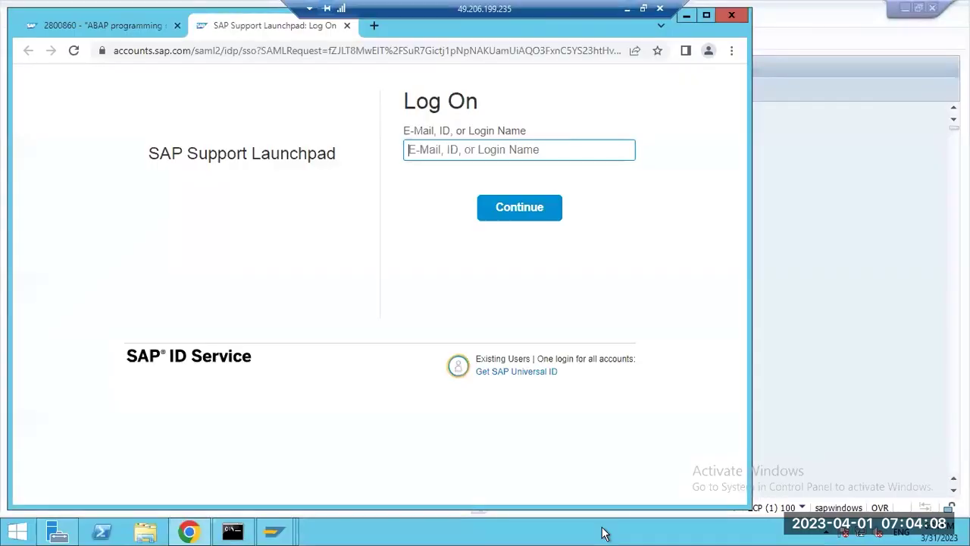
Open Note Assistant with /nsnote and try Goto > Download SAP Note, then close the prompt.
{"action": "left_click", "coordinate": [912, 337]}
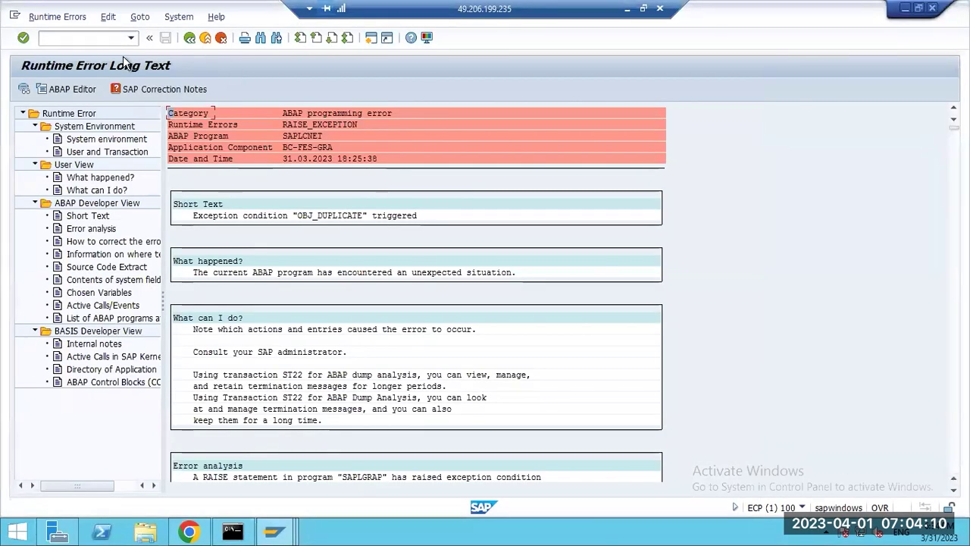
{"action": "left_click", "coordinate": [91, 42]}
{"action": "type", "text": "/nsnote"}
{"action": "key", "text": "Return"}
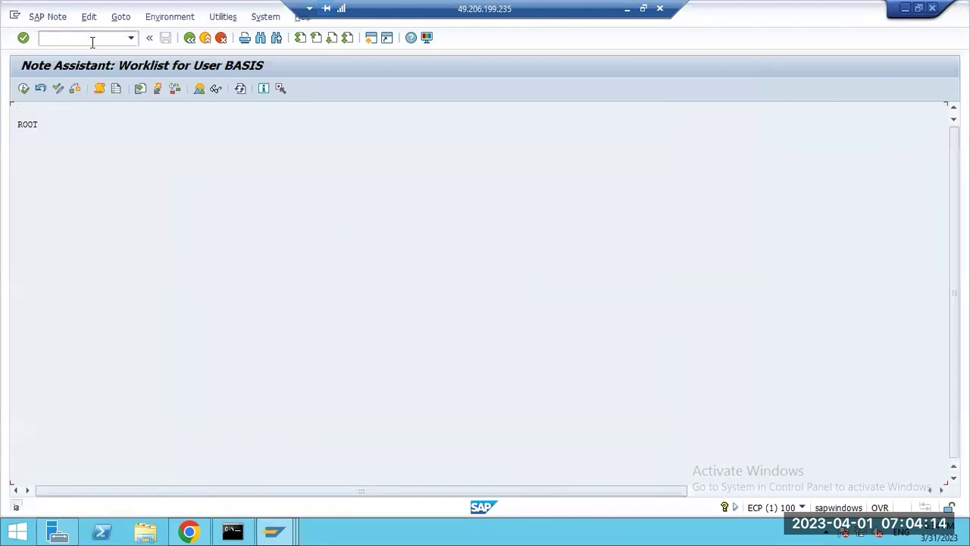
{"action": "left_click", "coordinate": [122, 17]}
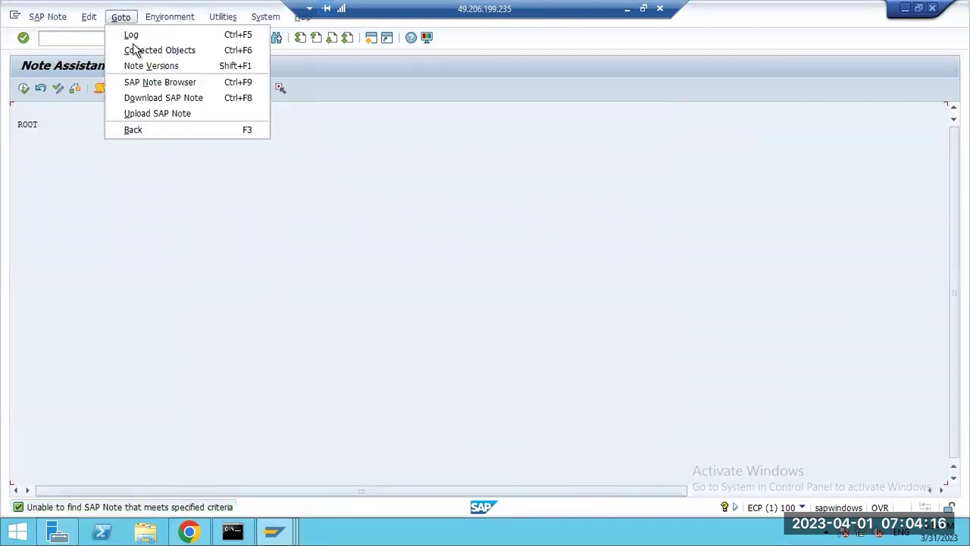
{"action": "left_click", "coordinate": [152, 99]}
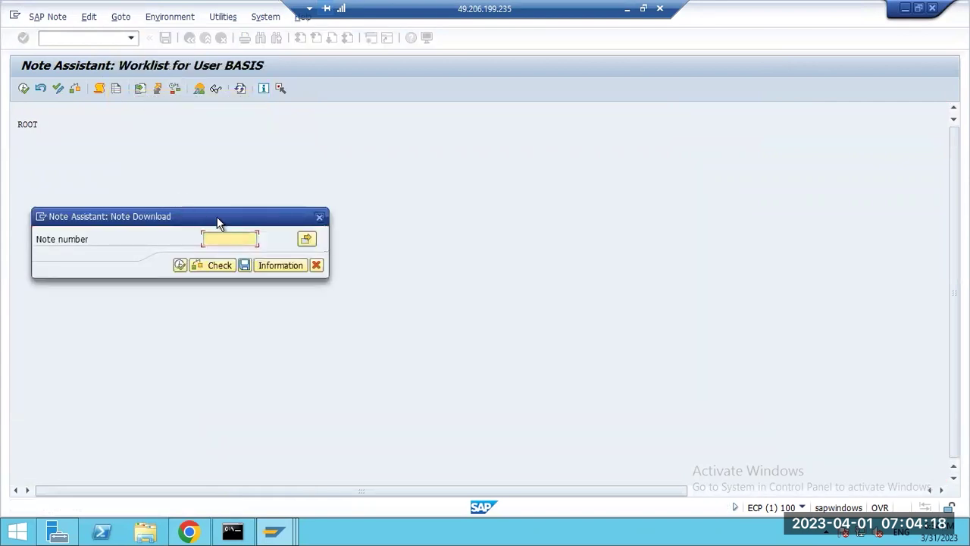
{"action": "left_click", "coordinate": [180, 265]}
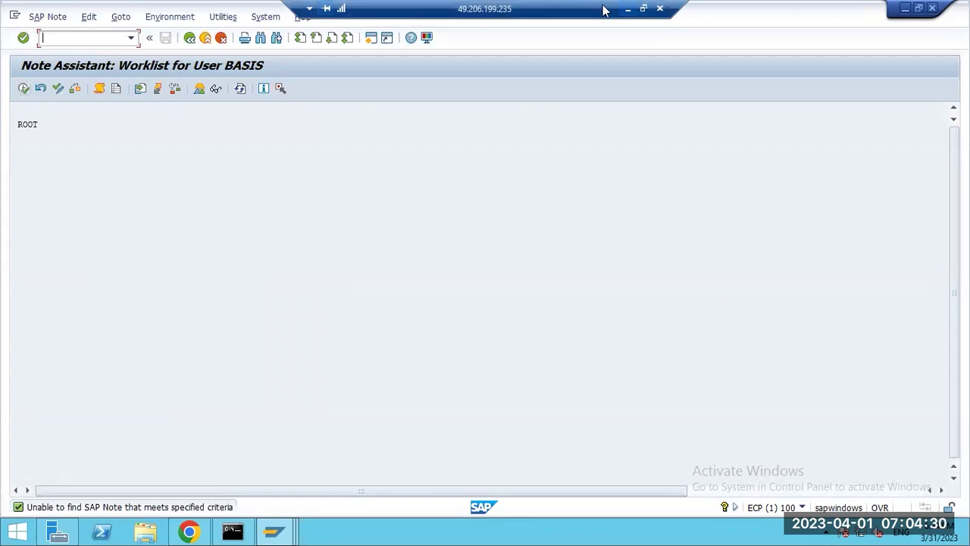
Review the whole resolution procedure of KBA 2800860 in the browser.
{"action": "left_click", "coordinate": [628, 9]}
{"action": "scroll", "coordinate": [92, 246], "scroll_direction": "up", "scroll_amount": 1}
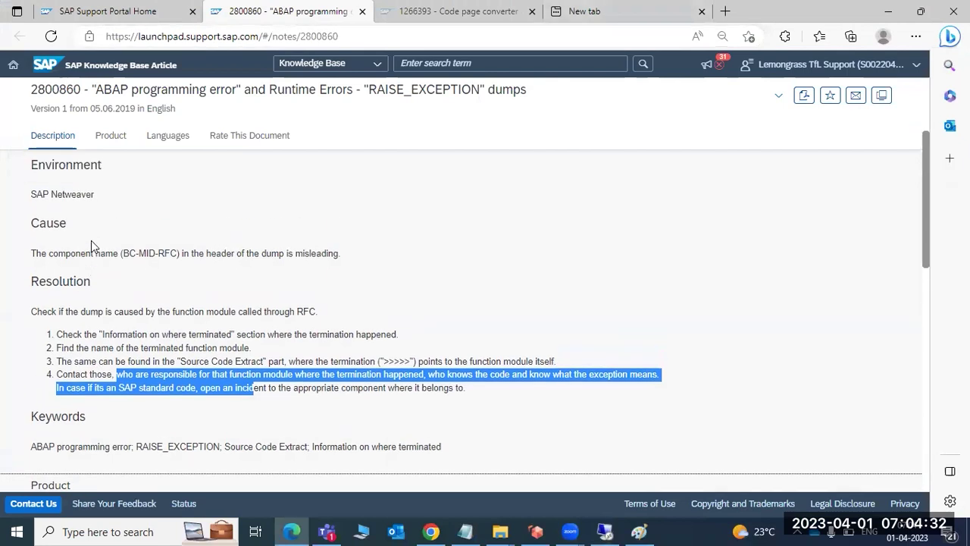
{"action": "scroll", "coordinate": [93, 247], "scroll_direction": "down", "scroll_amount": 1}
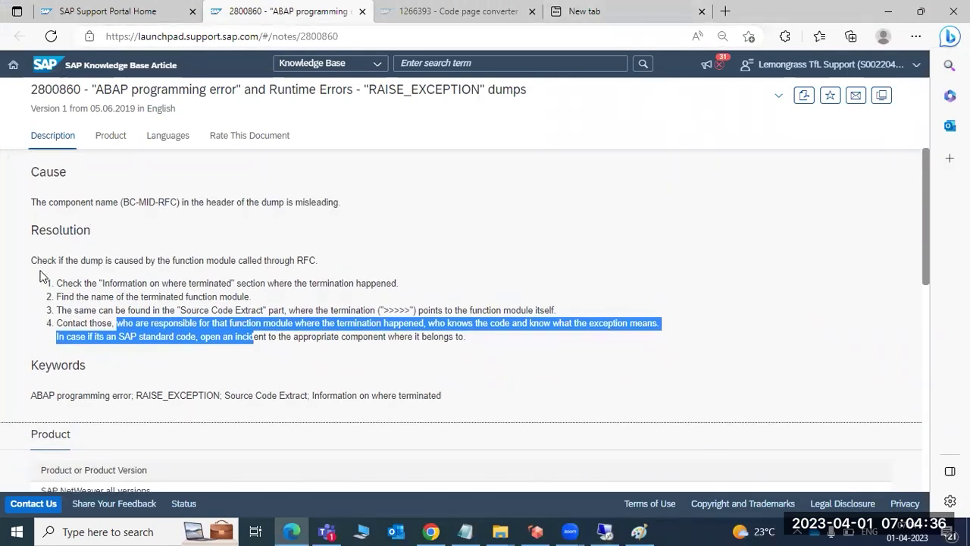
{"action": "left_click_drag", "start_coordinate": [35, 261], "coordinate": [220, 338]}
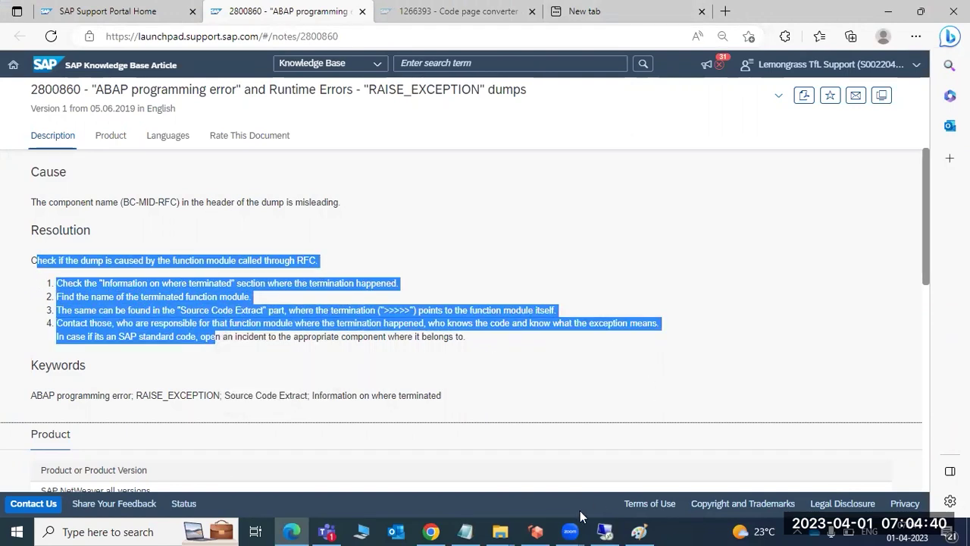
Browse the Note Assistant's Goto options and transaction history, then bring Paint to the front.
{"action": "left_click", "coordinate": [606, 529]}
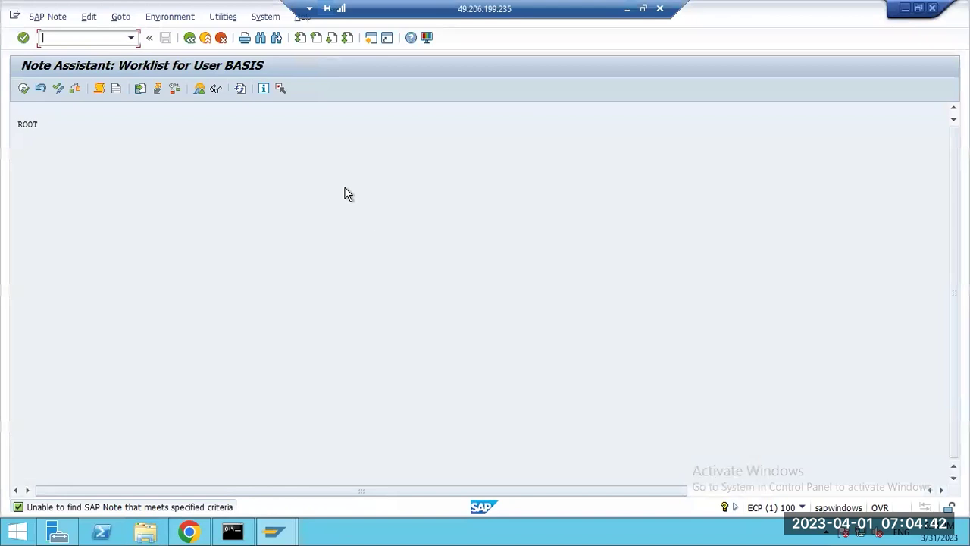
{"action": "left_click", "coordinate": [122, 16]}
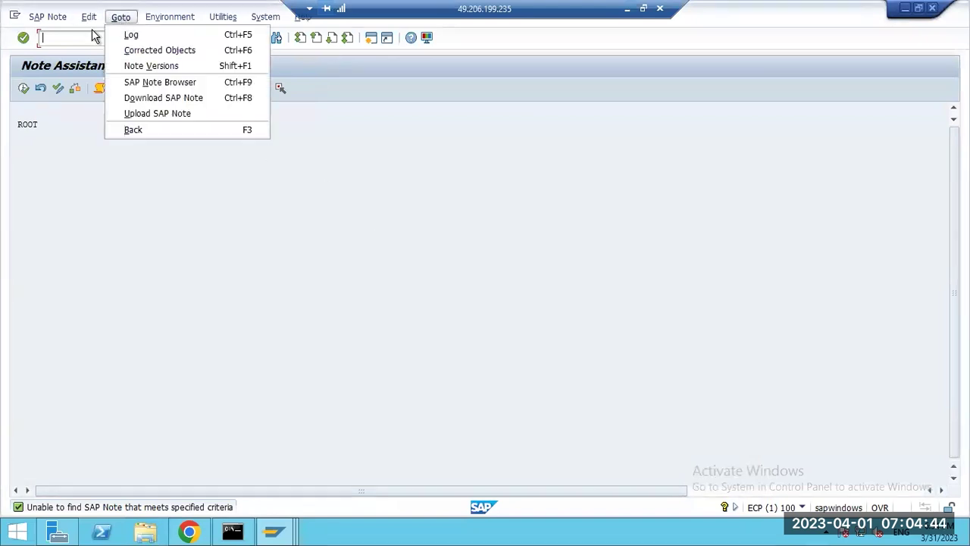
{"action": "left_click", "coordinate": [61, 37]}
{"action": "left_click", "coordinate": [131, 38]}
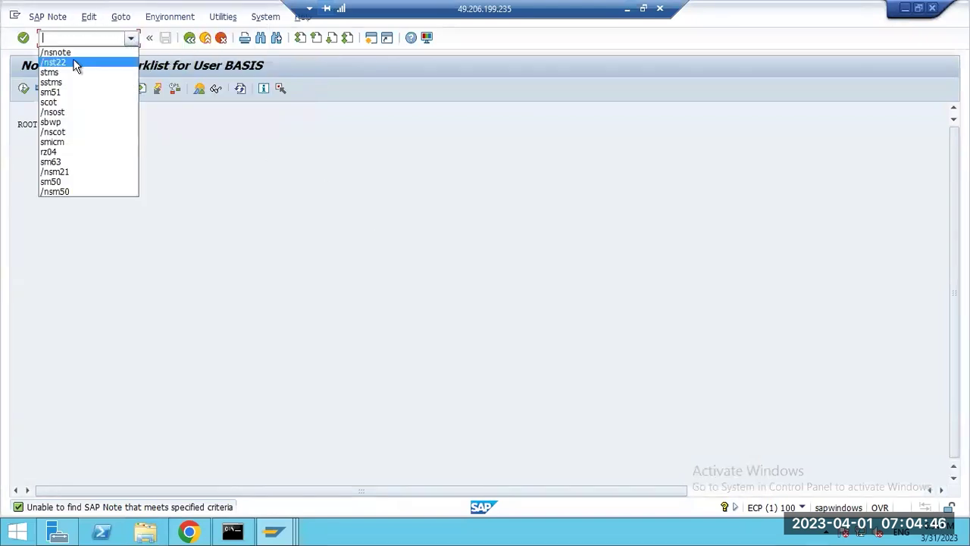
{"action": "left_click", "coordinate": [627, 8]}
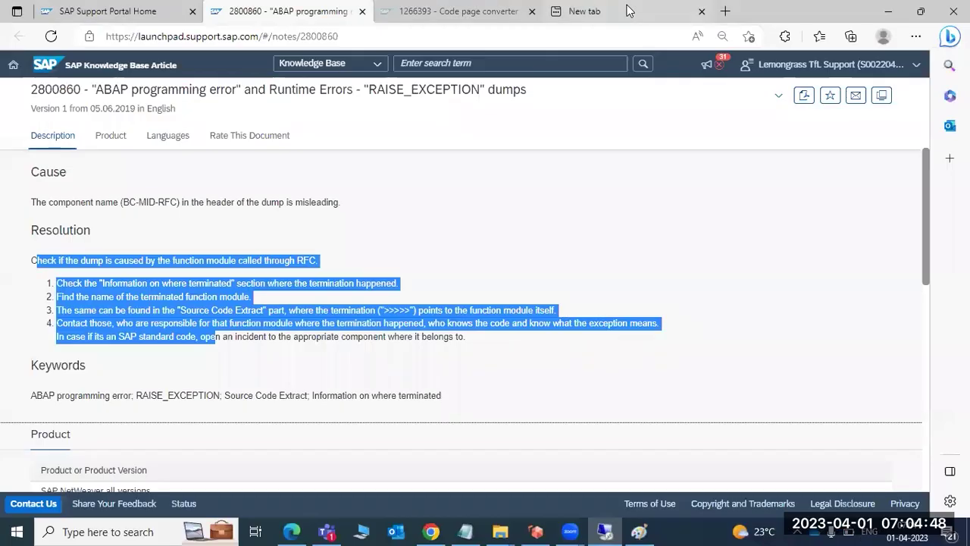
{"action": "left_click", "coordinate": [640, 529]}
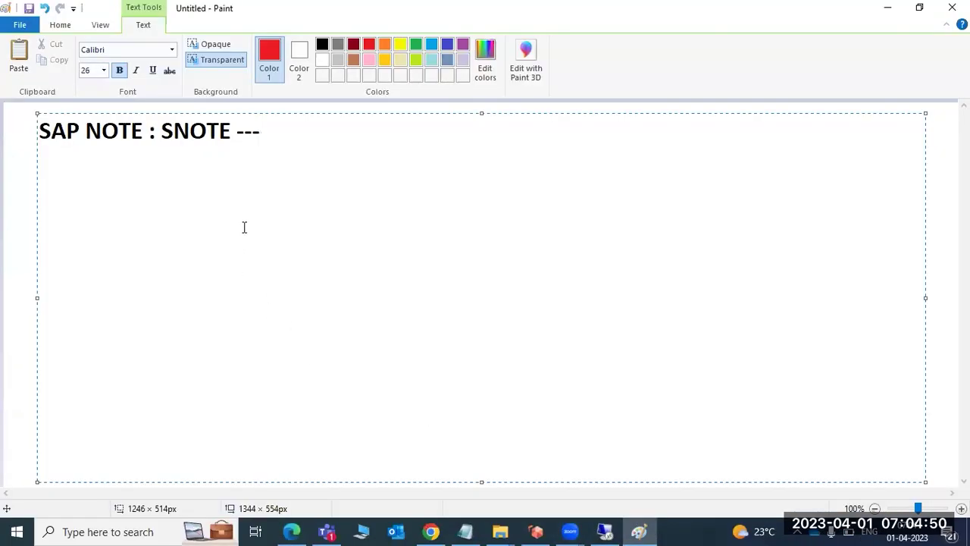
Open the recent file error3 in Paint, then return to the SAP Note Assistant worklist.
{"action": "right_click", "coordinate": [641, 529]}
{"action": "left_click", "coordinate": [589, 150]}
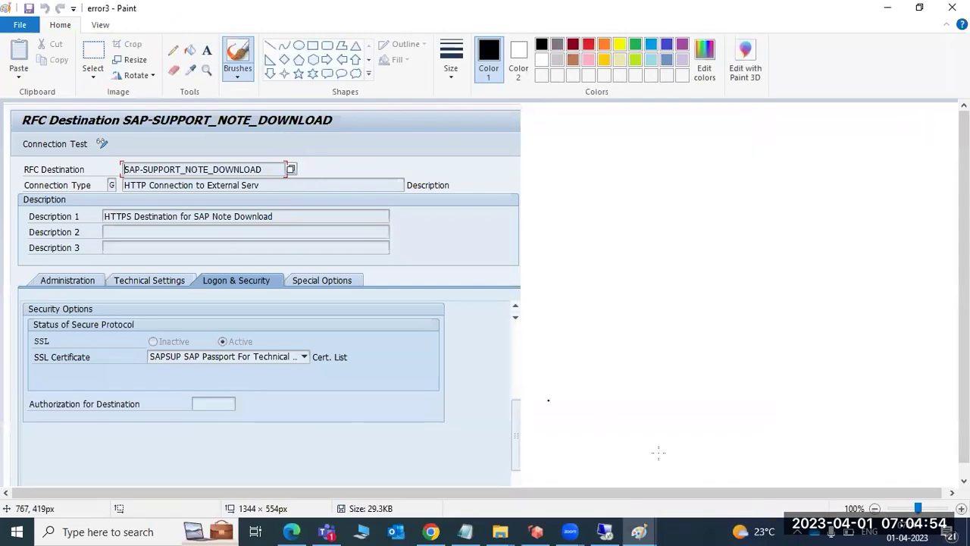
{"action": "mouse_move", "coordinate": [645, 528]}
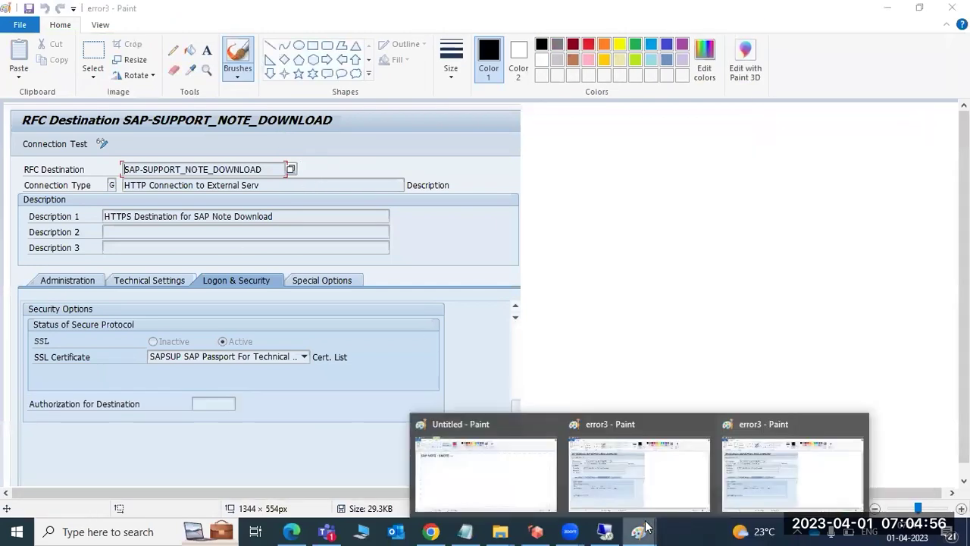
{"action": "left_click", "coordinate": [613, 530]}
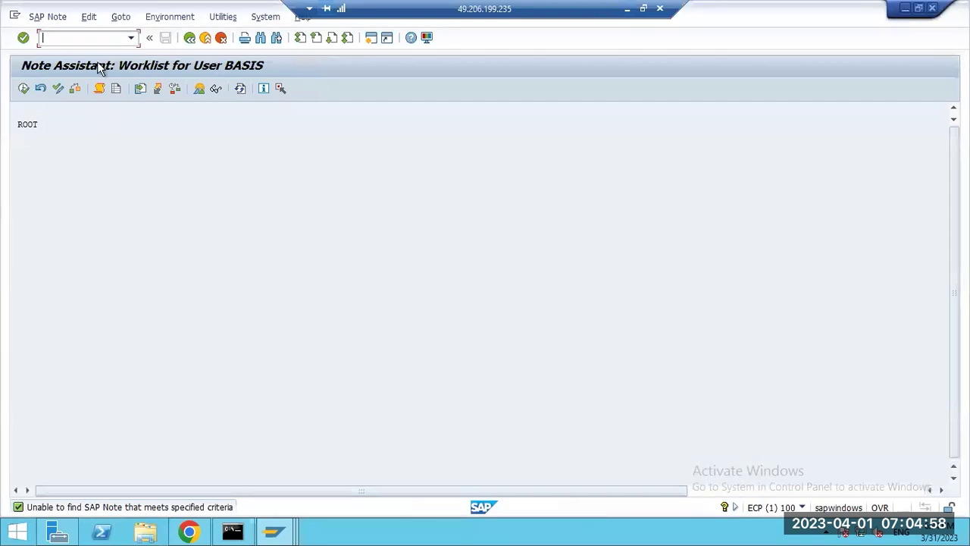
Run the SAP Note Browser with empty criteria (F8), then go back with F3.
{"action": "left_click", "coordinate": [121, 18]}
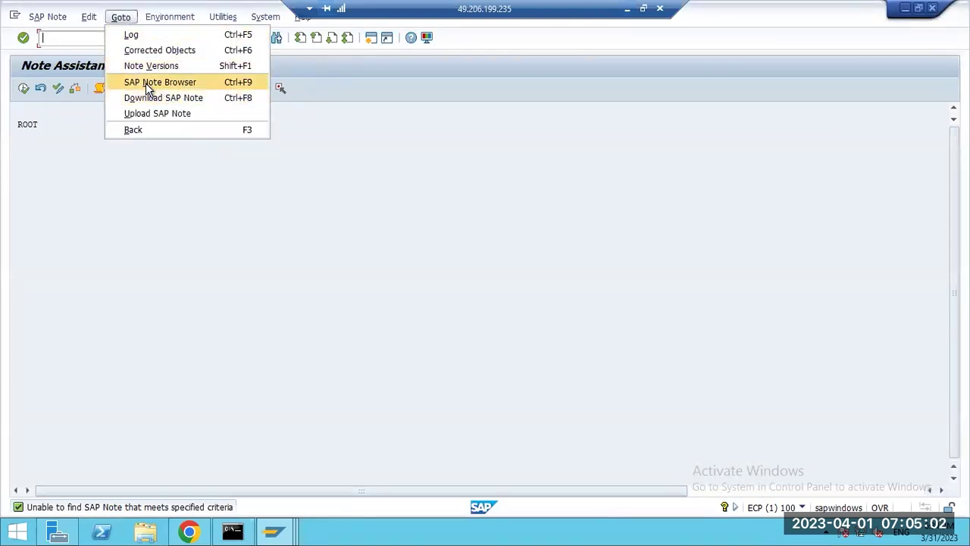
{"action": "left_click", "coordinate": [145, 82]}
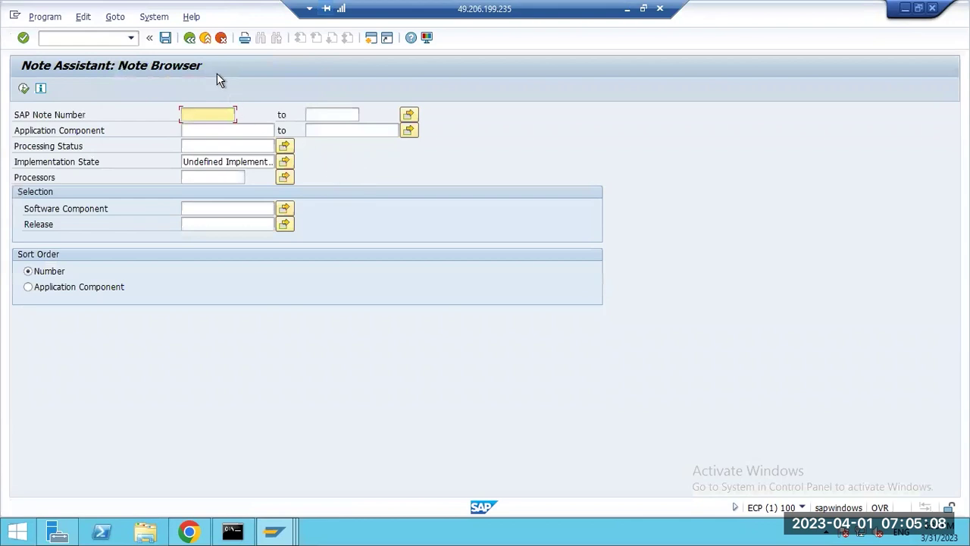
{"action": "key", "text": "F8"}
{"action": "key", "text": "F3"}
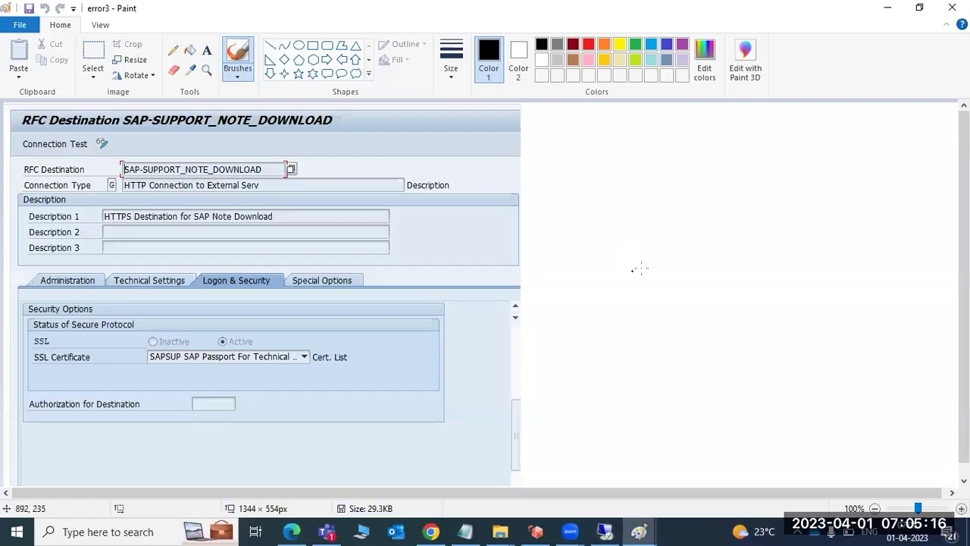
Close the error3 image and erase the 'SAP NOTE : SNOTE ---' heading text.
{"action": "left_click", "coordinate": [734, 414]}
{"action": "left_click", "coordinate": [952, 8]}
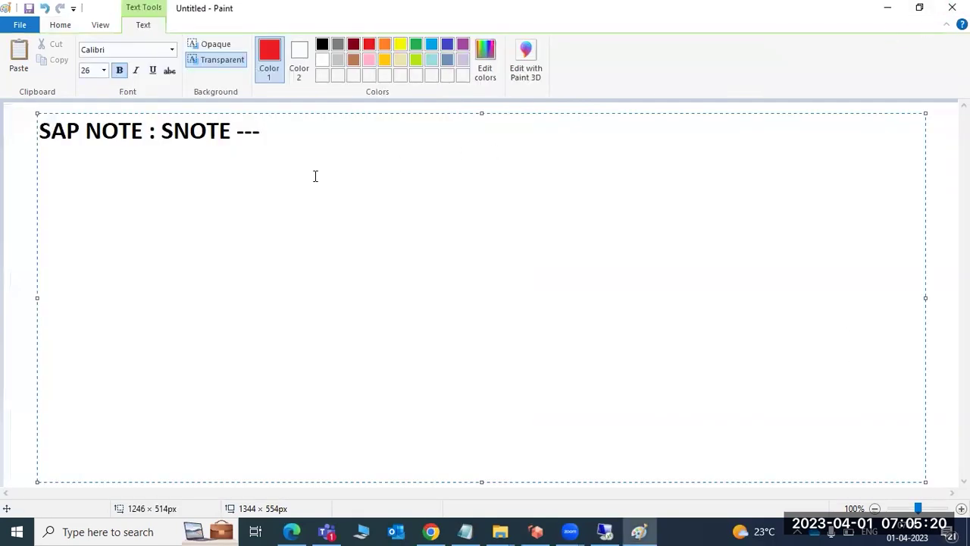
{"action": "left_click", "coordinate": [162, 130]}
{"action": "left_click_drag", "start_coordinate": [161, 130], "coordinate": [295, 132]}
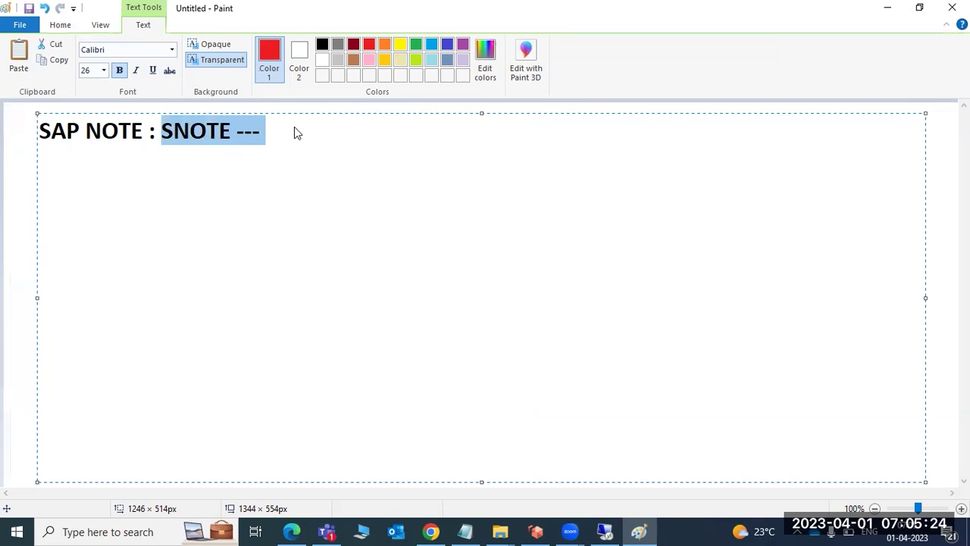
{"action": "key", "text": "BackSpace"}
{"action": "key", "text": "BackSpace"}
{"action": "key", "text": "BackSpace"}
{"action": "key", "text": "BackSpace"}
{"action": "key", "text": "BackSpace"}
{"action": "key", "text": "BackSpace"}
{"action": "key", "text": "BackSpace"}
{"action": "key", "text": "BackSpace"}
{"action": "key", "text": "BackSpace"}
{"action": "key", "text": "BackSpace"}
{"action": "key", "text": "BackSpace"}
{"action": "key", "text": "BackSpace"}
{"action": "key", "text": "BackSpace"}
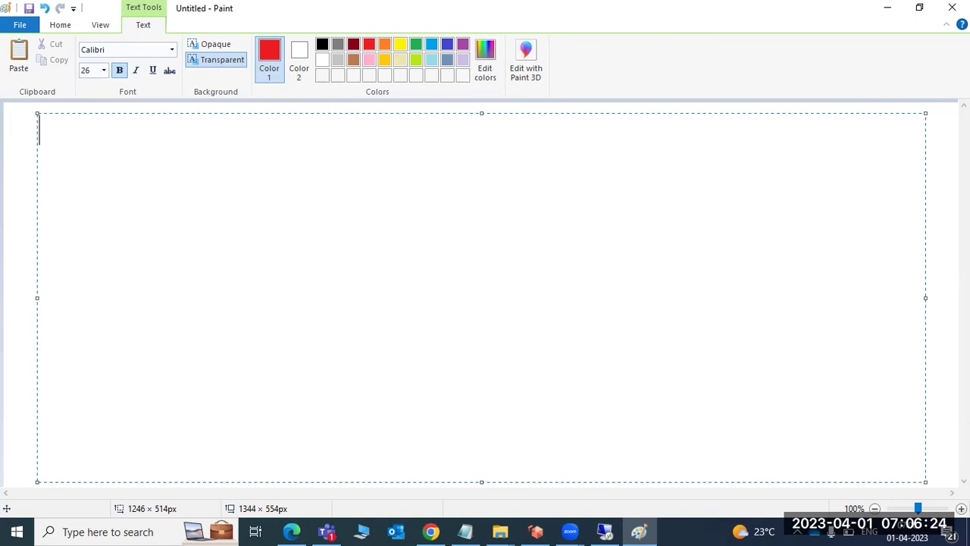
Write the heading 'SAP UPGRADE:' with a ==================== underline.
{"action": "type", "text": "SNOTE"}
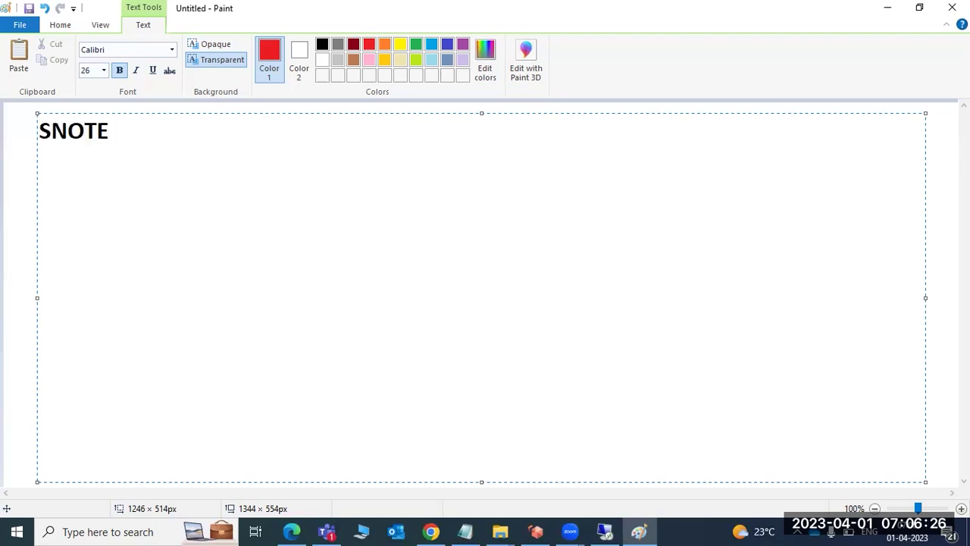
{"action": "key", "text": "Return"}
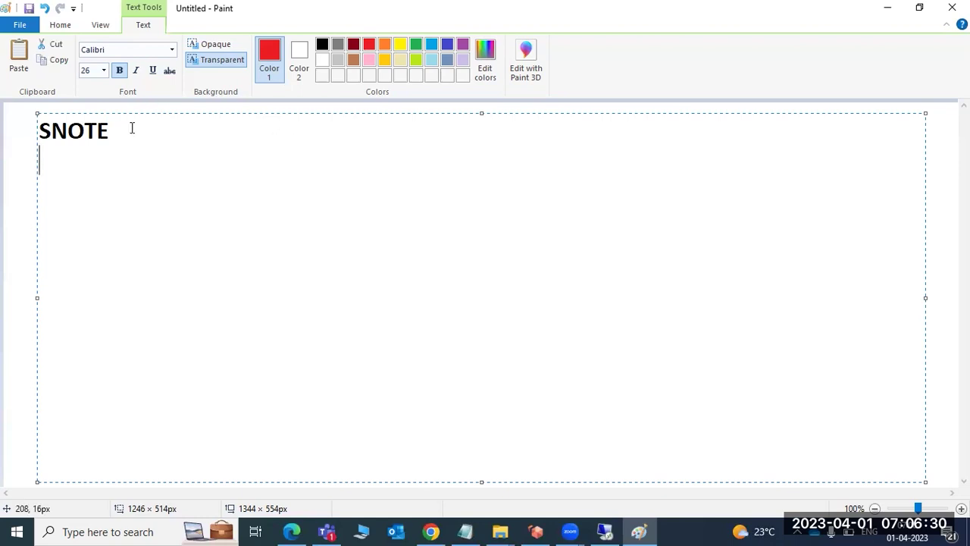
{"action": "left_click_drag", "start_coordinate": [86, 169], "coordinate": [25, 116]}
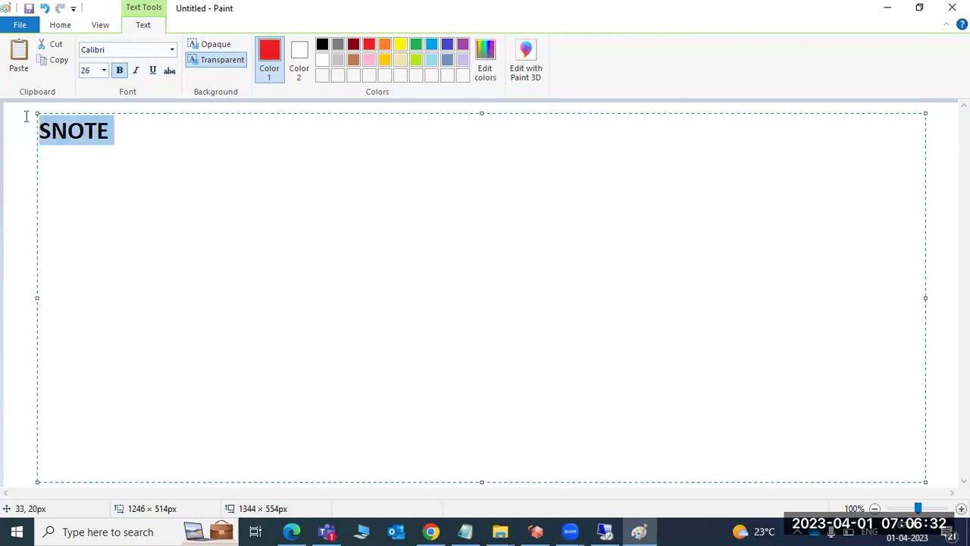
{"action": "key", "text": "Delete"}
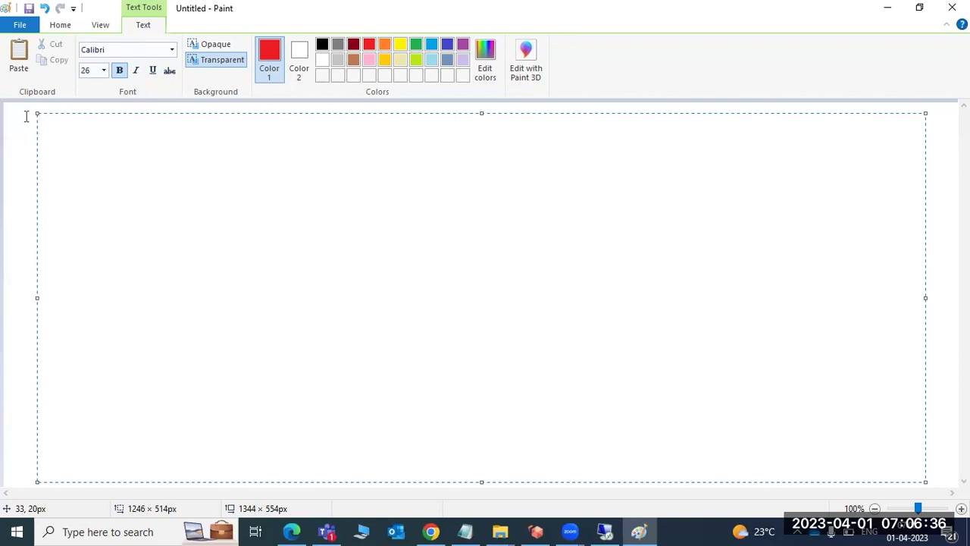
{"action": "type", "text": "SAP "}
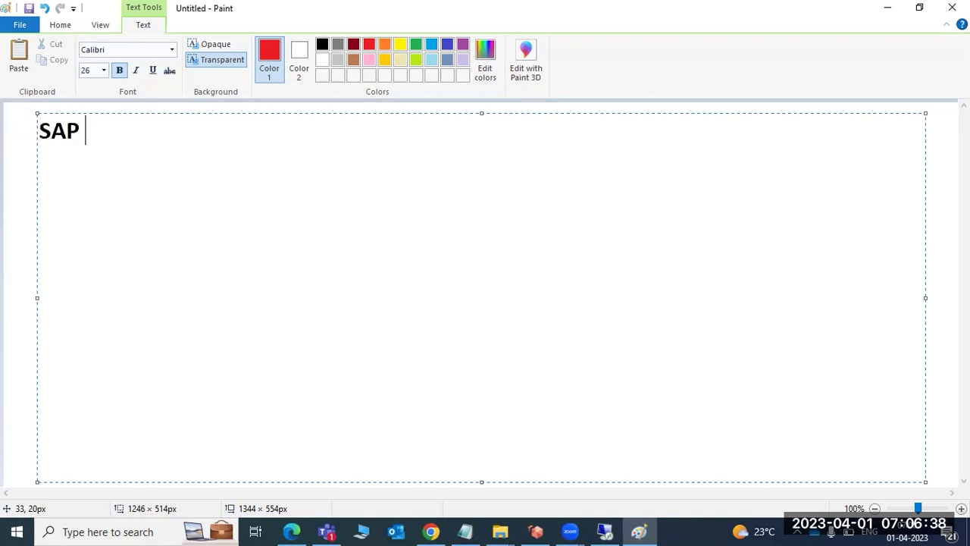
{"action": "type", "text": "UPGRAD"}
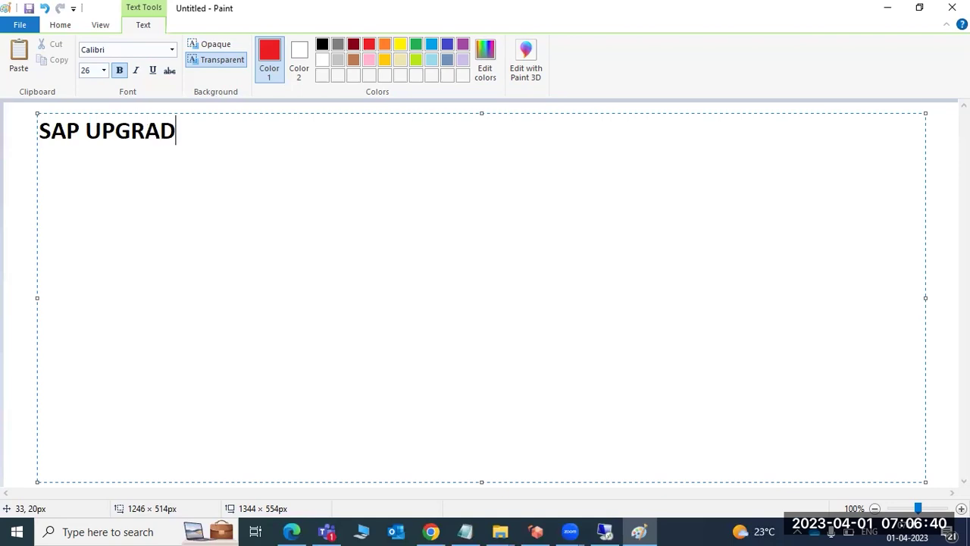
{"action": "type", "text": "E:"}
{"action": "key", "text": "Return"}
{"action": "type", "text": "===================="}
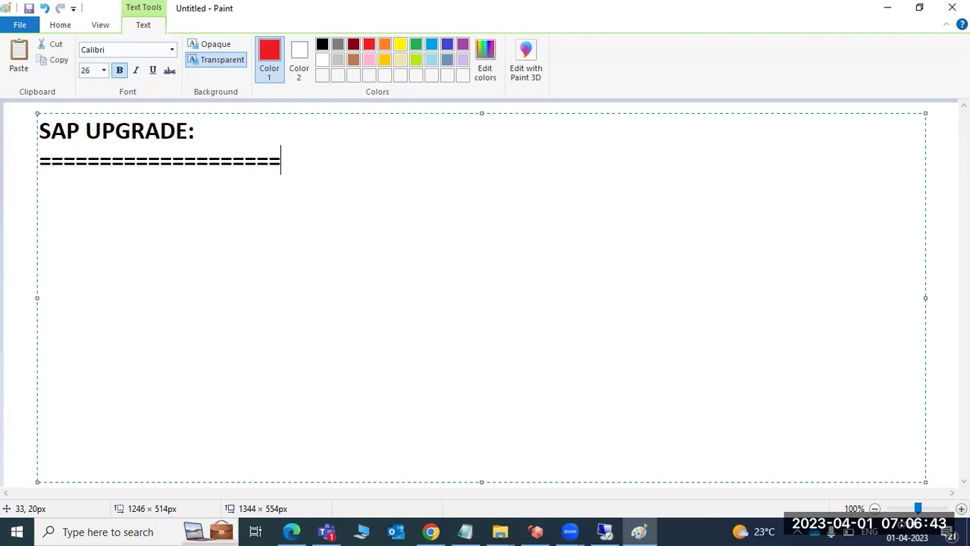
{"action": "key", "text": "Return"}
List the topics SAP HANA, REVISIONS and INTERVIEWS on separate lines.
{"action": "key", "text": "Return"}
{"action": "type", "text": "SAP HA"}
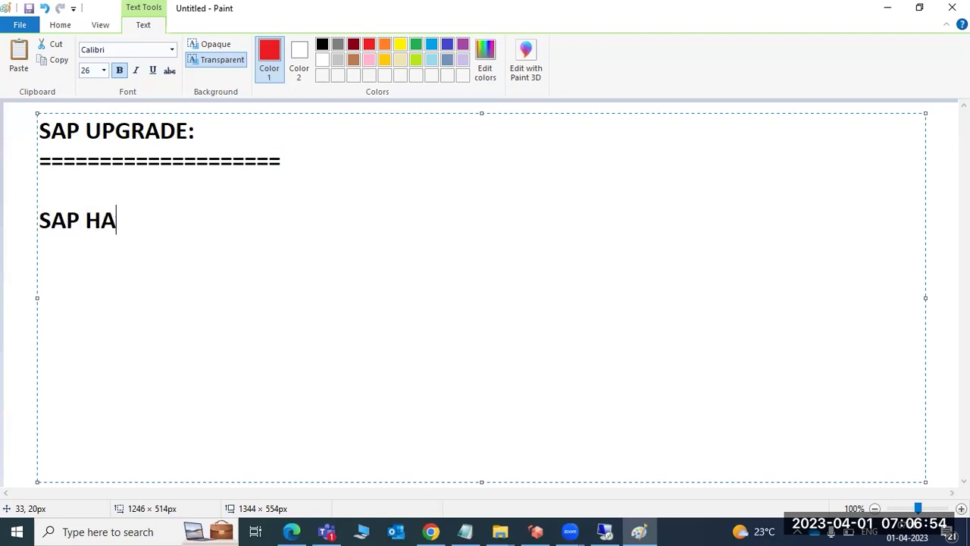
{"action": "type", "text": "NA"}
{"action": "key", "text": "Return"}
{"action": "key", "text": "Return"}
{"action": "type", "text": "RE"}
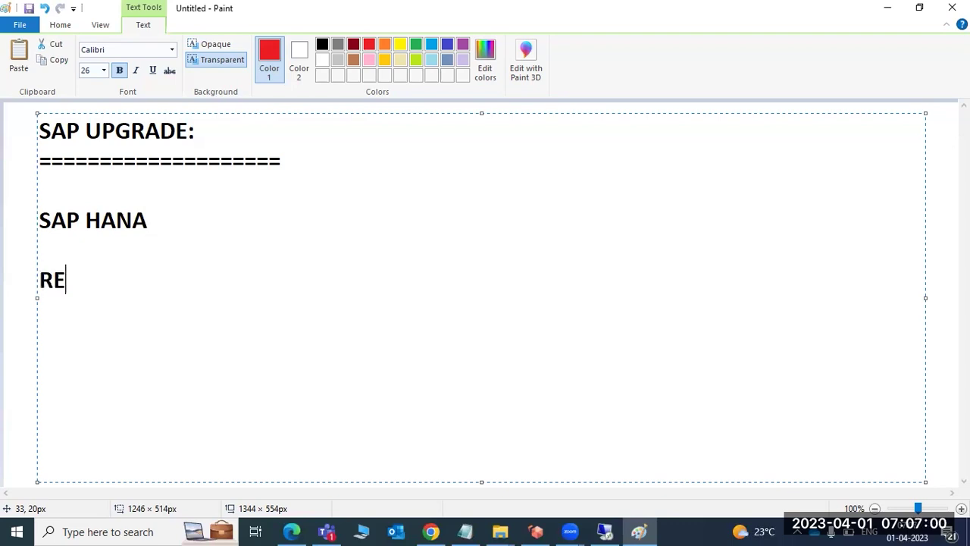
{"action": "type", "text": "VISIOMS"}
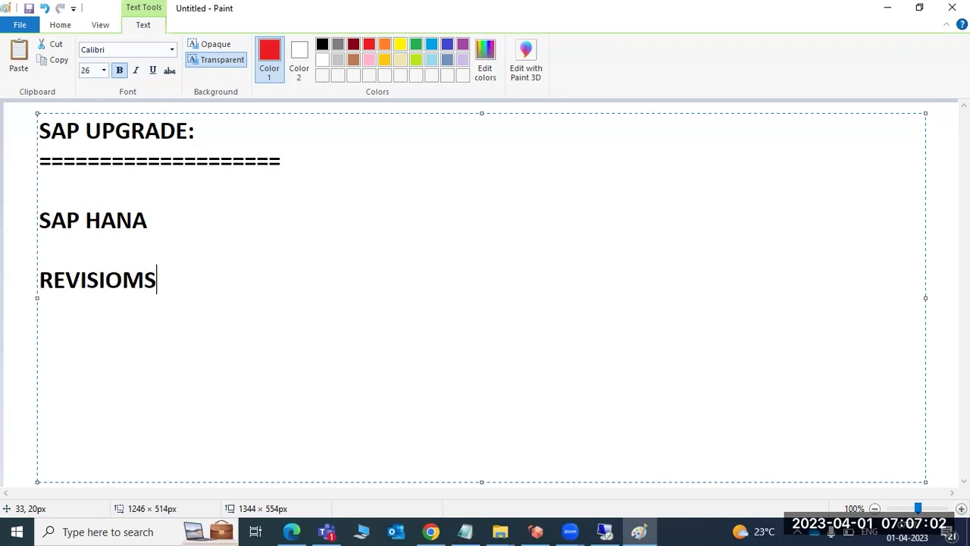
{"action": "key", "text": "BackSpace"}
{"action": "key", "text": "BackSpace"}
{"action": "type", "text": "NS"}
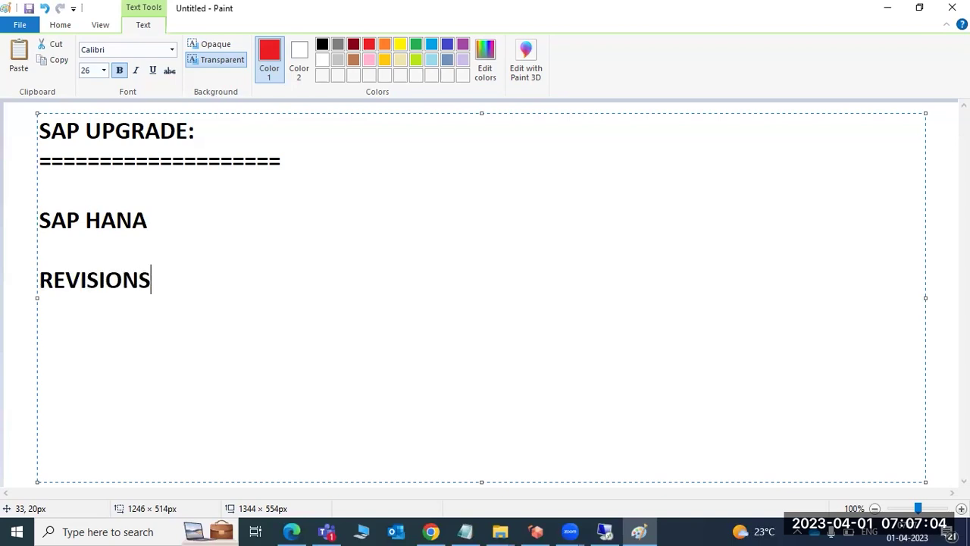
{"action": "key", "text": "Return"}
{"action": "key", "text": "Return"}
{"action": "type", "text": "INTER"}
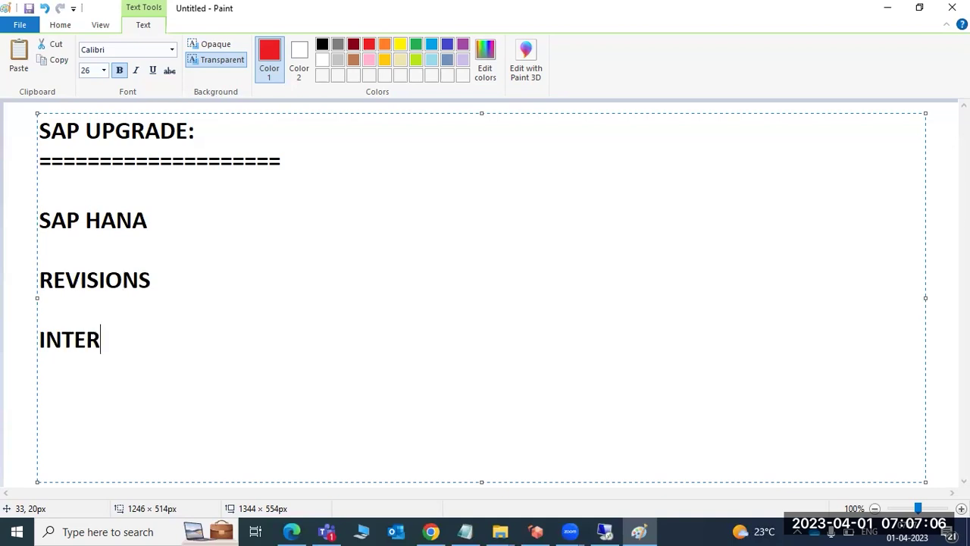
{"action": "type", "text": "VIEWS"}
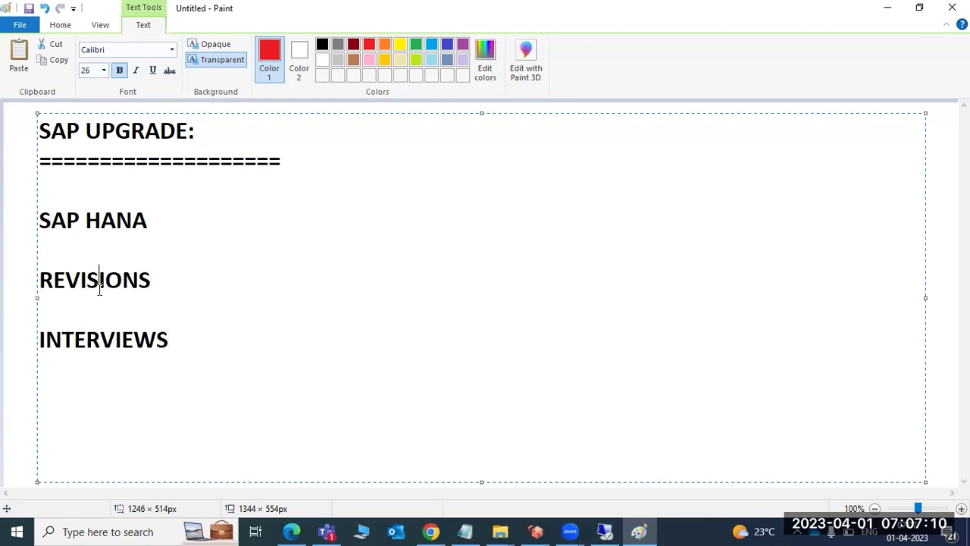
Highlight the heading and topics, then close Paint with Don't Save.
{"action": "left_click_drag", "start_coordinate": [172, 339], "coordinate": [38, 140]}
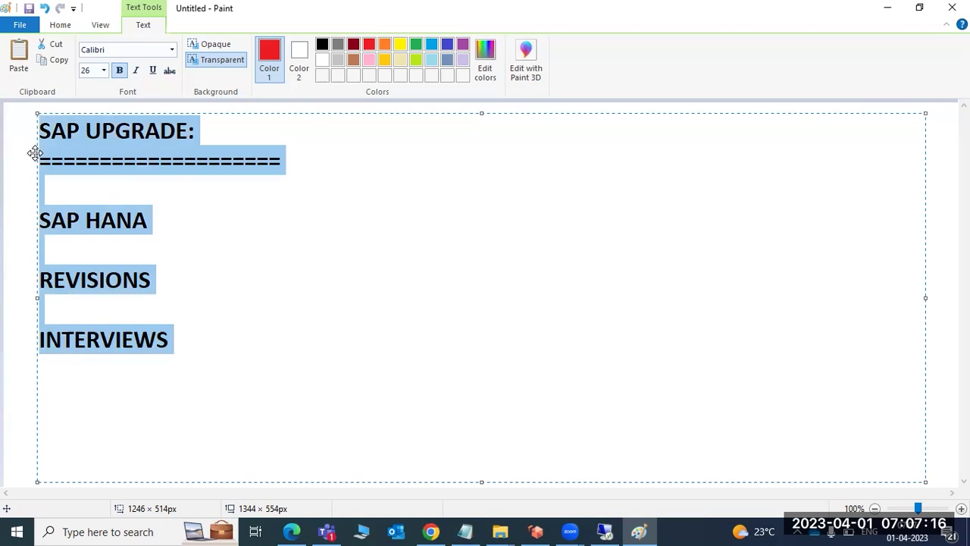
{"action": "left_click", "coordinate": [55, 129]}
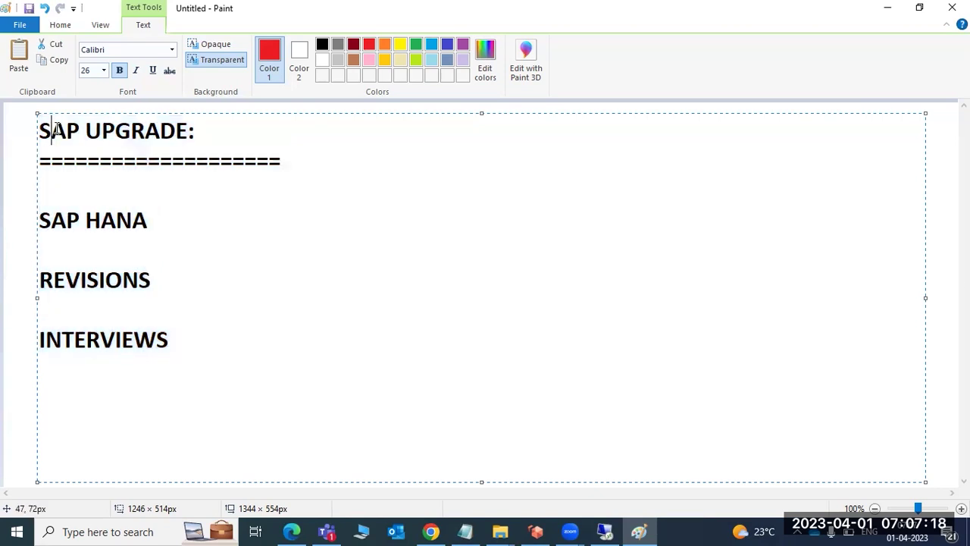
{"action": "left_click_drag", "start_coordinate": [55, 129], "coordinate": [157, 131]}
{"action": "left_click_drag", "start_coordinate": [101, 219], "coordinate": [166, 219]}
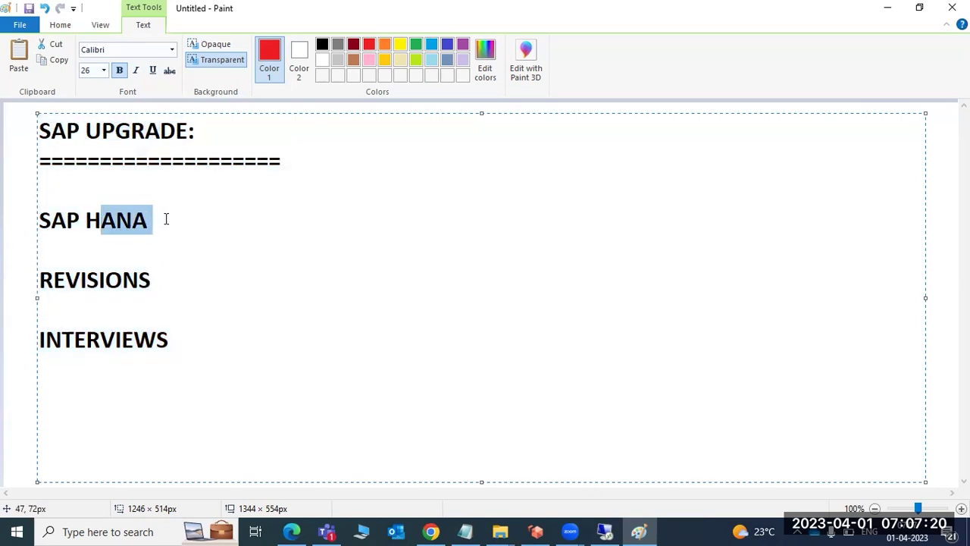
{"action": "left_click_drag", "start_coordinate": [99, 279], "coordinate": [123, 279]}
{"action": "left_click_drag", "start_coordinate": [85, 339], "coordinate": [100, 339]}
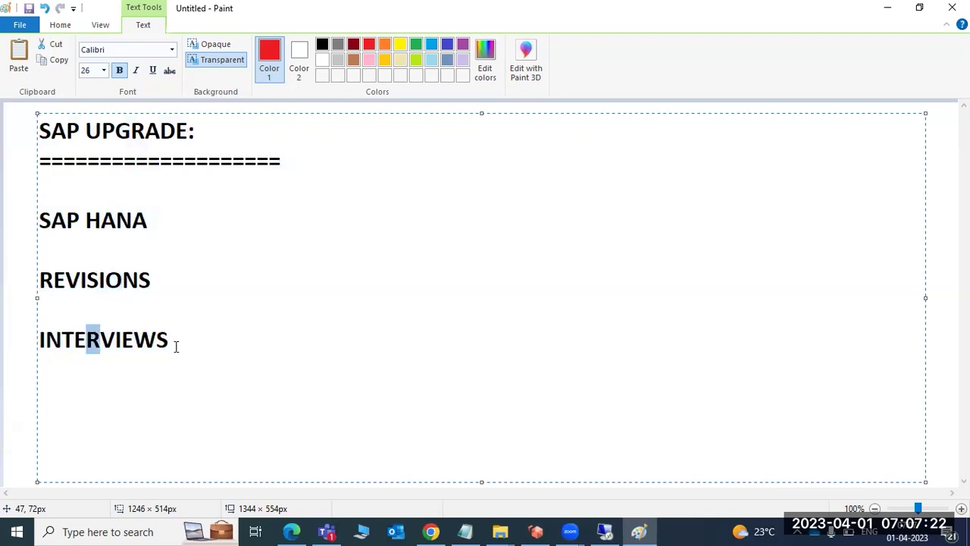
{"action": "left_click_drag", "start_coordinate": [169, 339], "coordinate": [198, 104]}
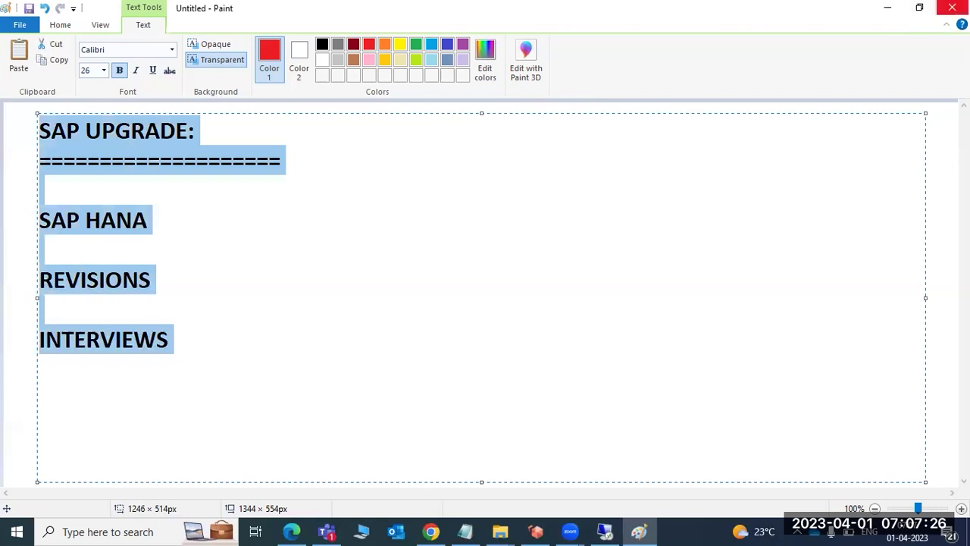
{"action": "left_click", "coordinate": [952, 8]}
{"action": "left_click", "coordinate": [506, 264]}
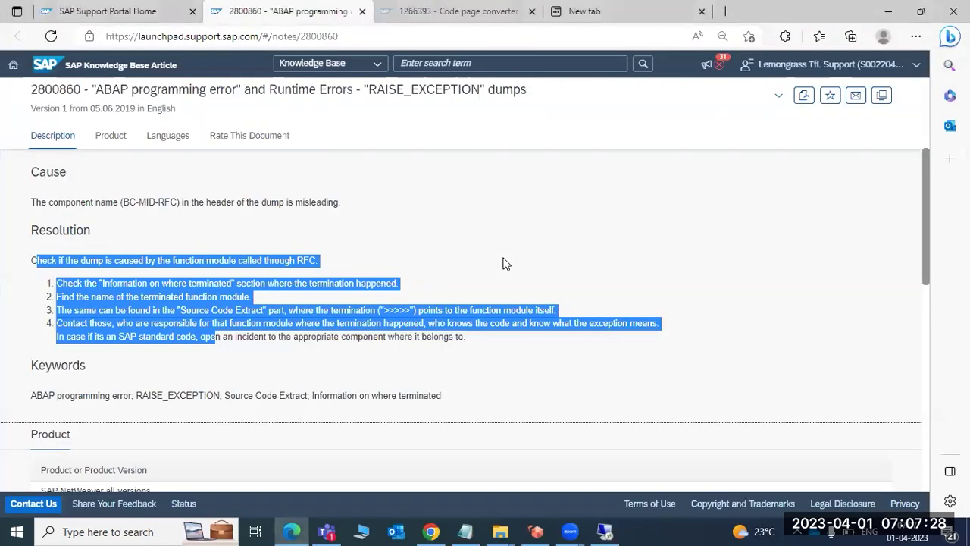